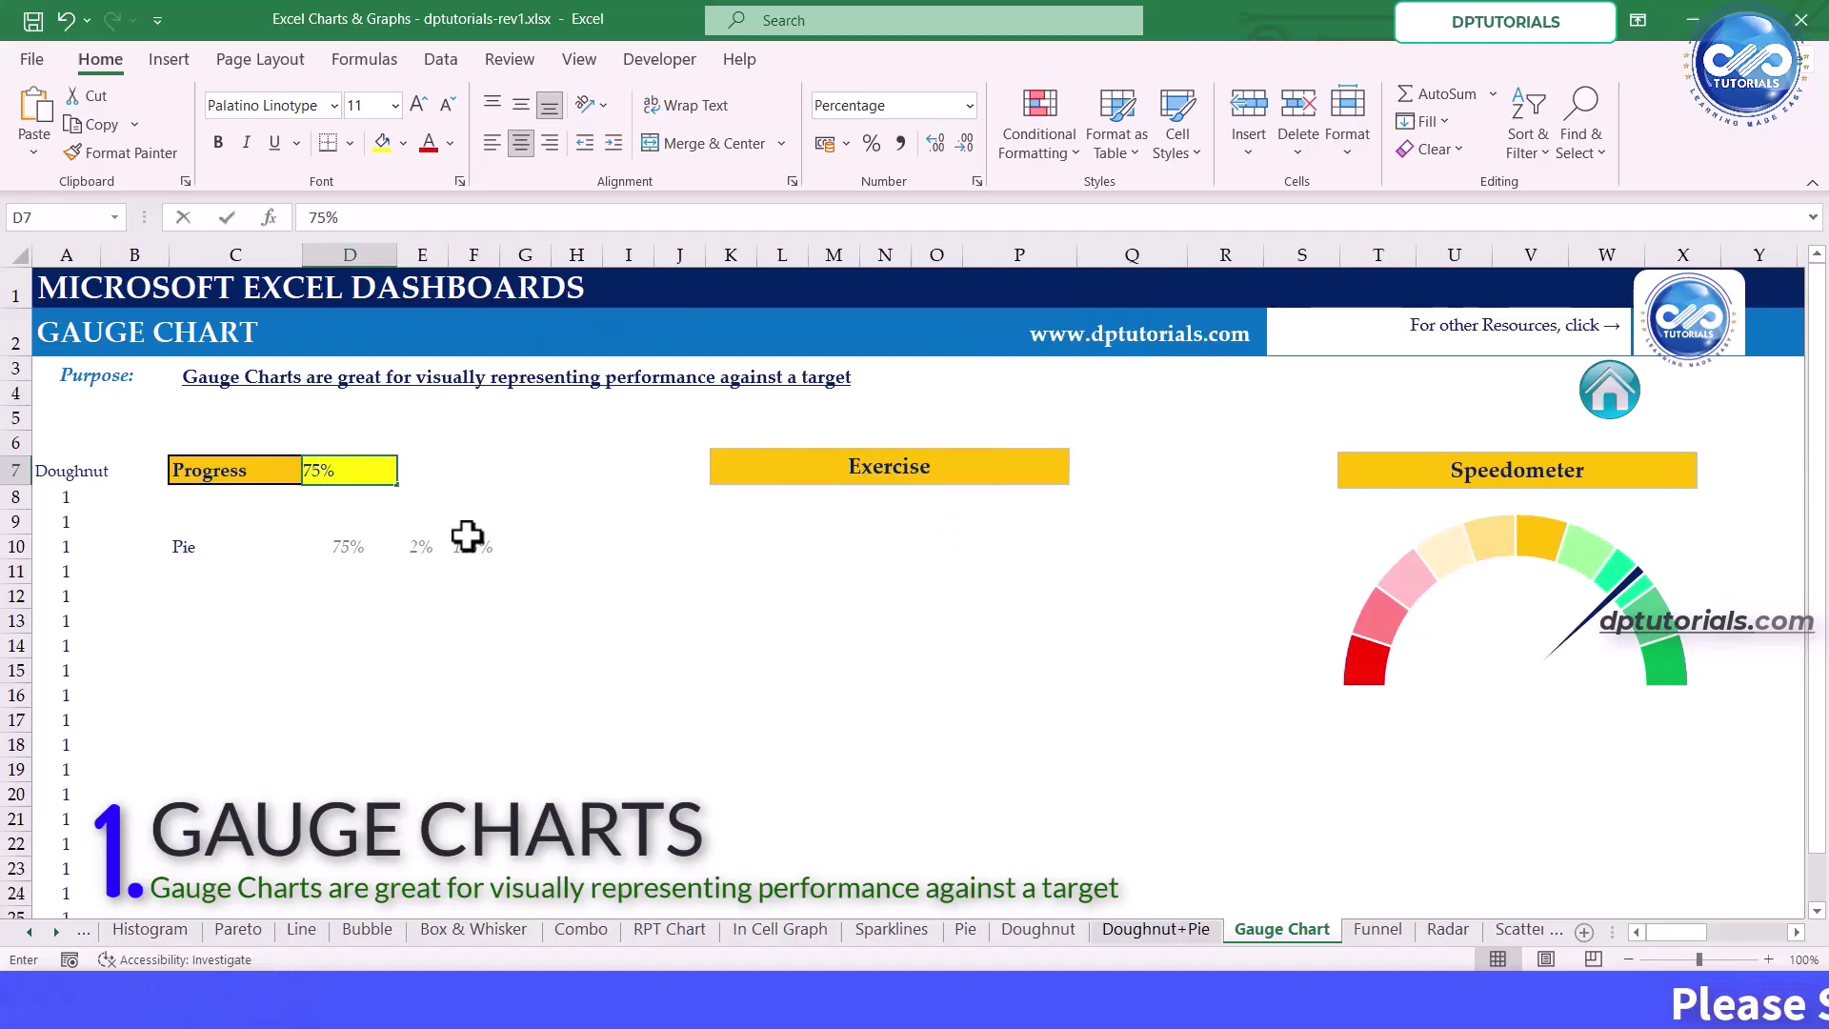
Test the speedometer by setting the Progress value in D7 to 30%, 50% and 90% in turn
{"action": "left_click", "coordinate": [373, 464]}
{"action": "type", "text": "0"}
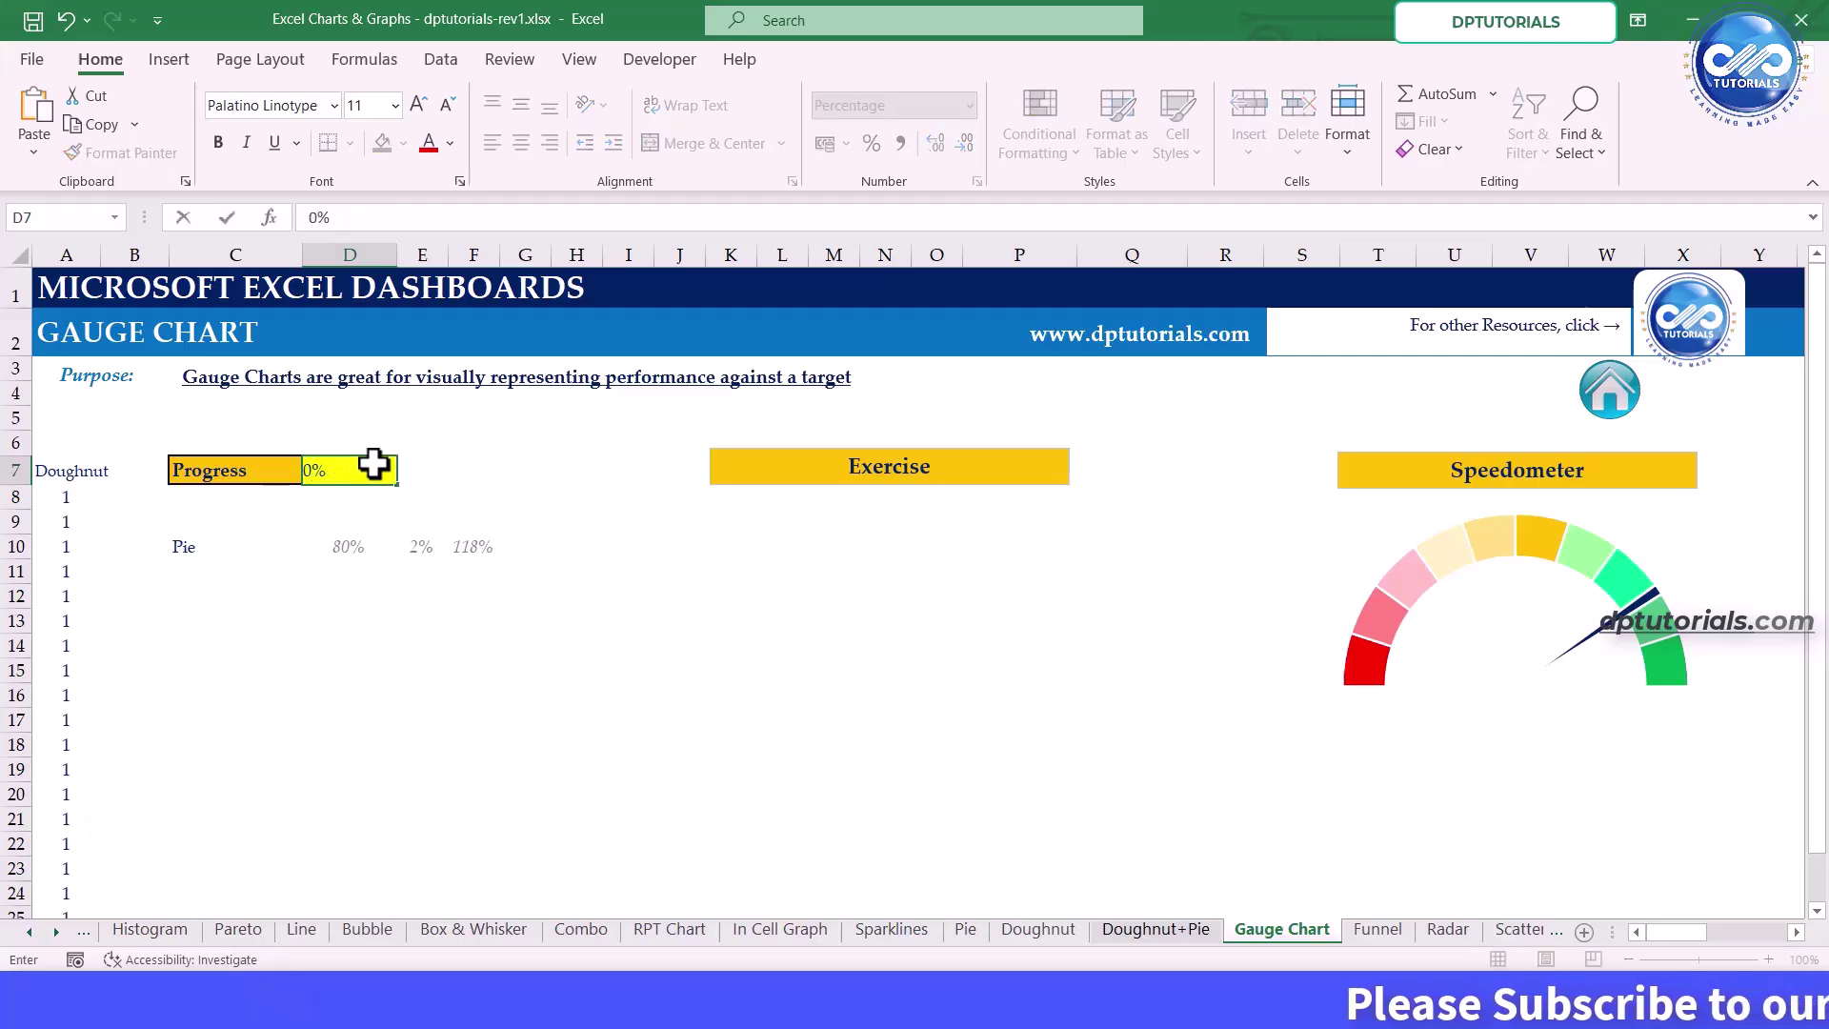
{"action": "type", "text": ".3"}
{"action": "key", "text": "Return"}
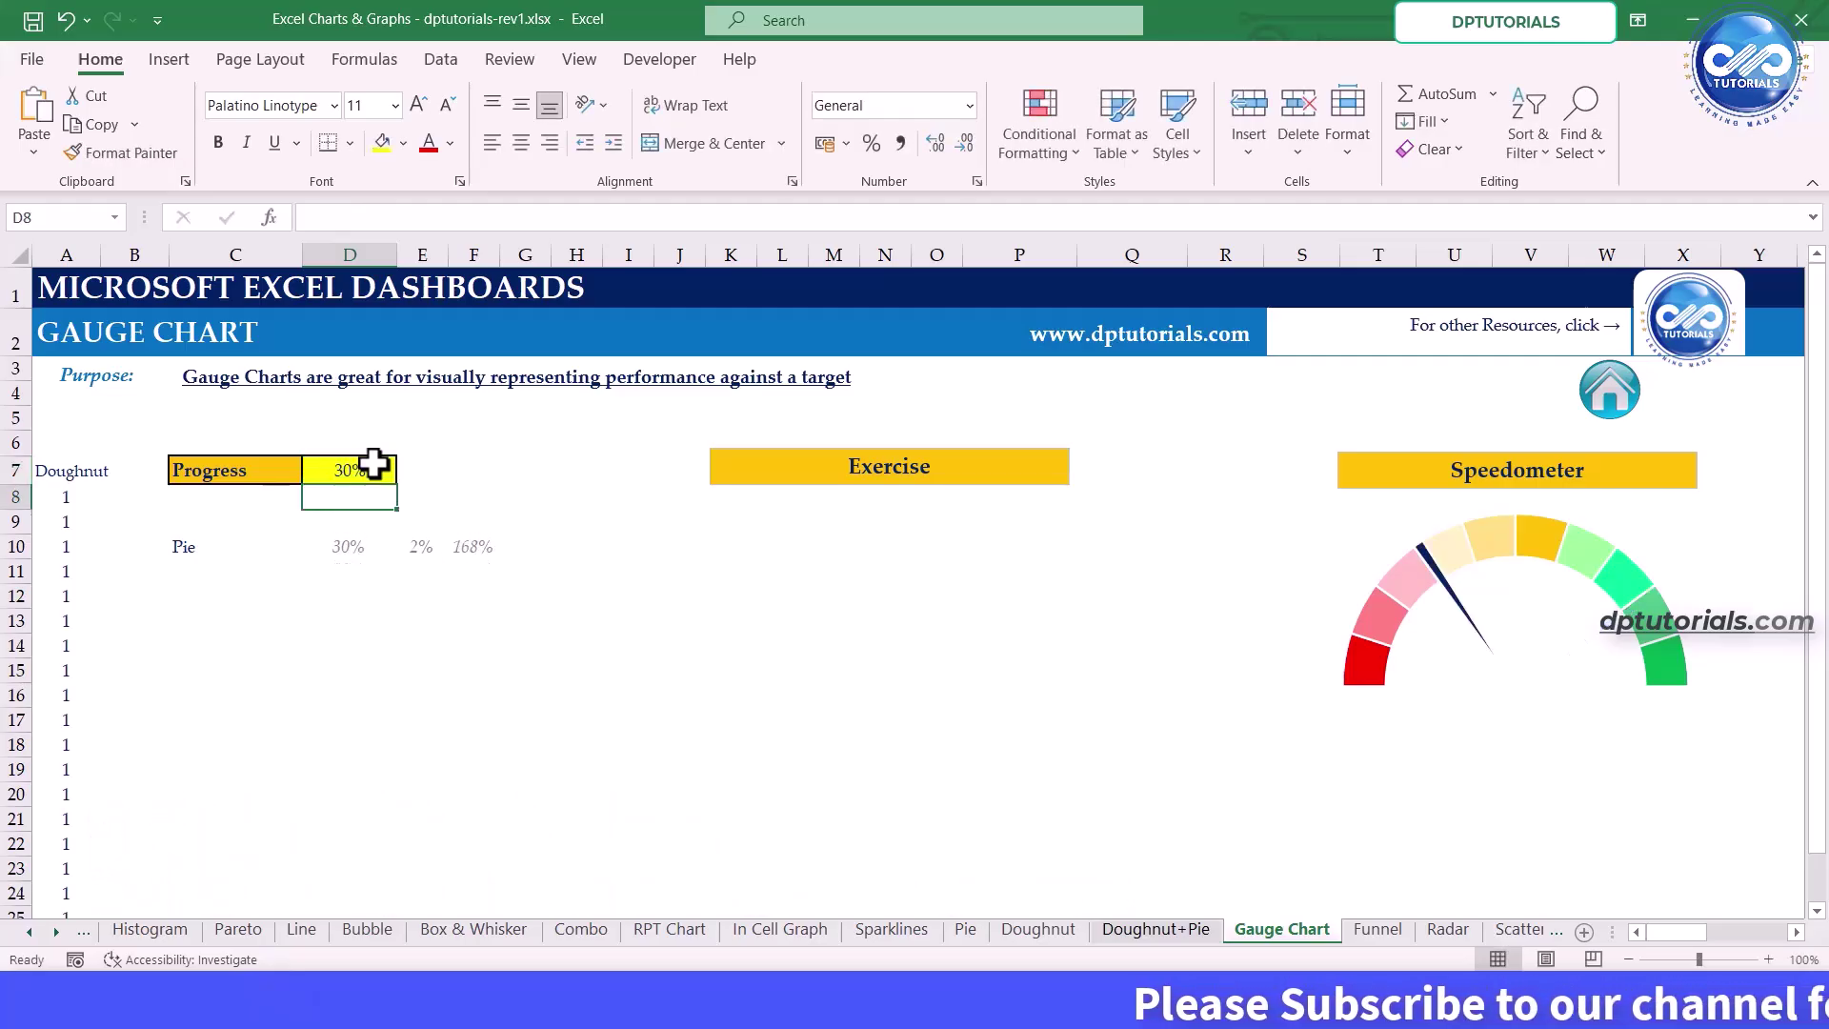
{"action": "left_click", "coordinate": [364, 464]}
{"action": "type", "text": "50"}
{"action": "key", "text": "ctrl+Return"}
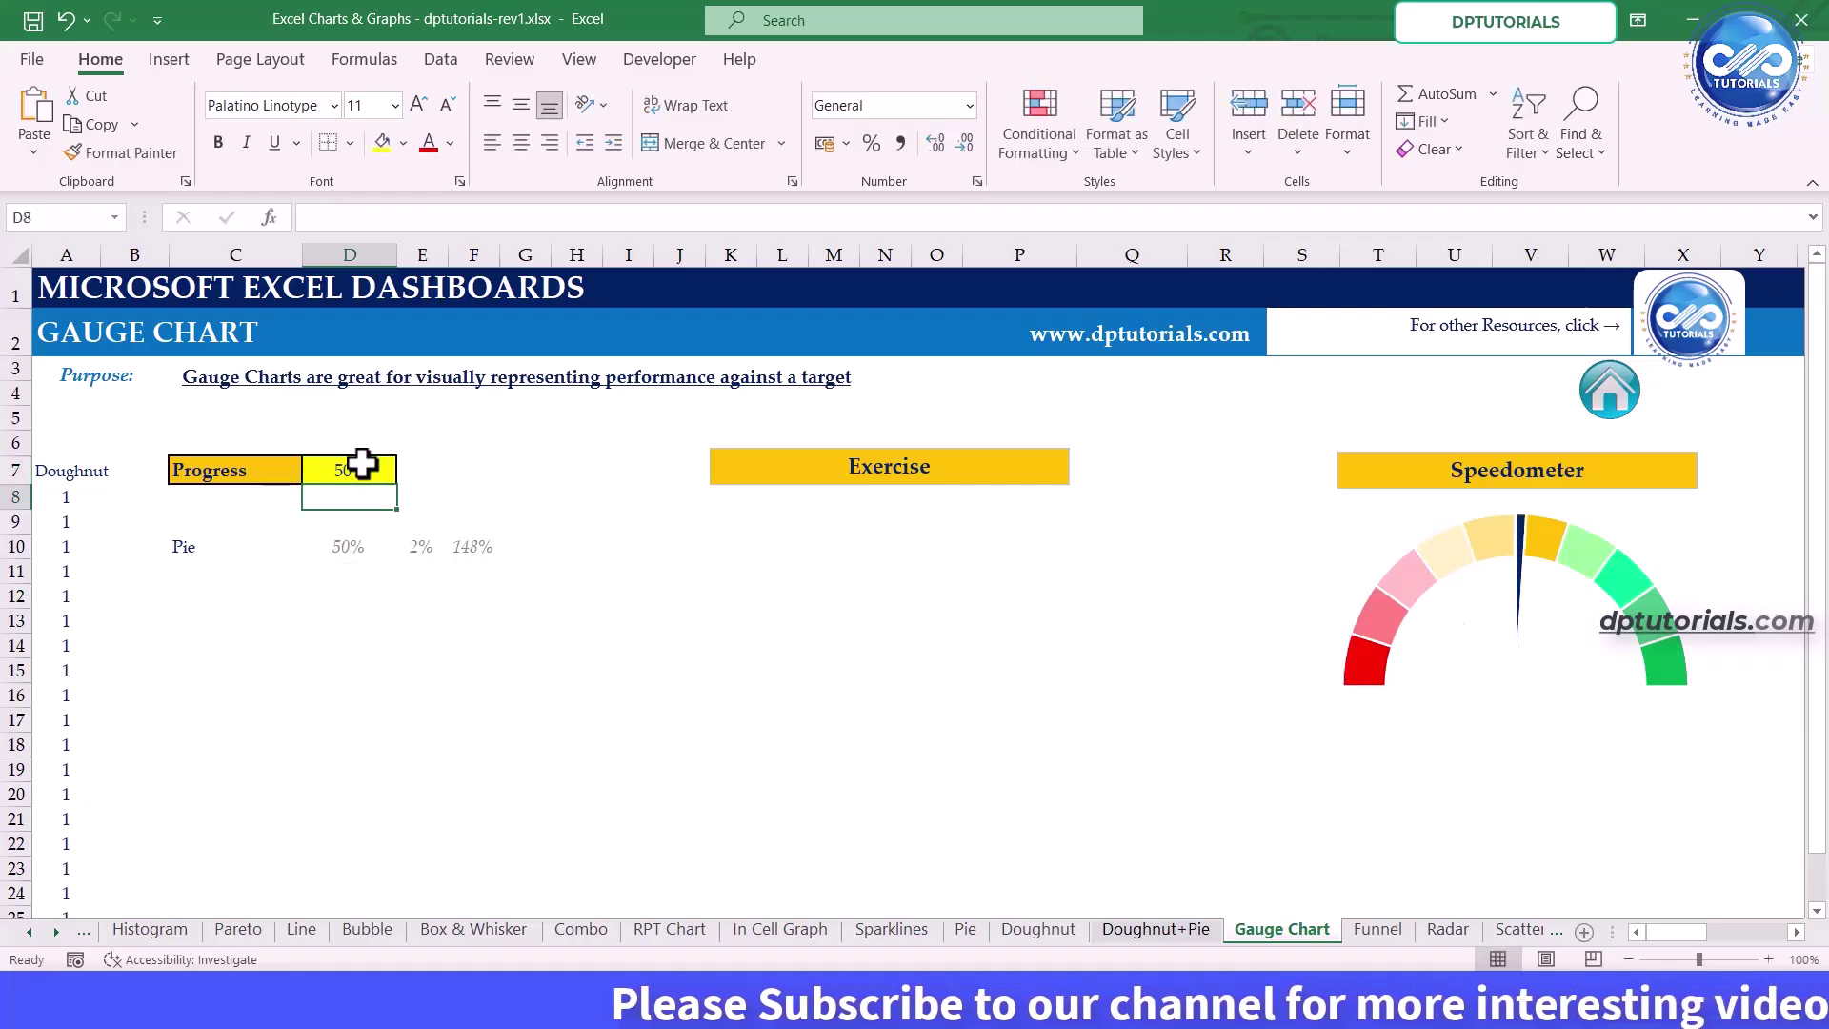
{"action": "type", "text": "90"}
{"action": "key", "text": "Return"}
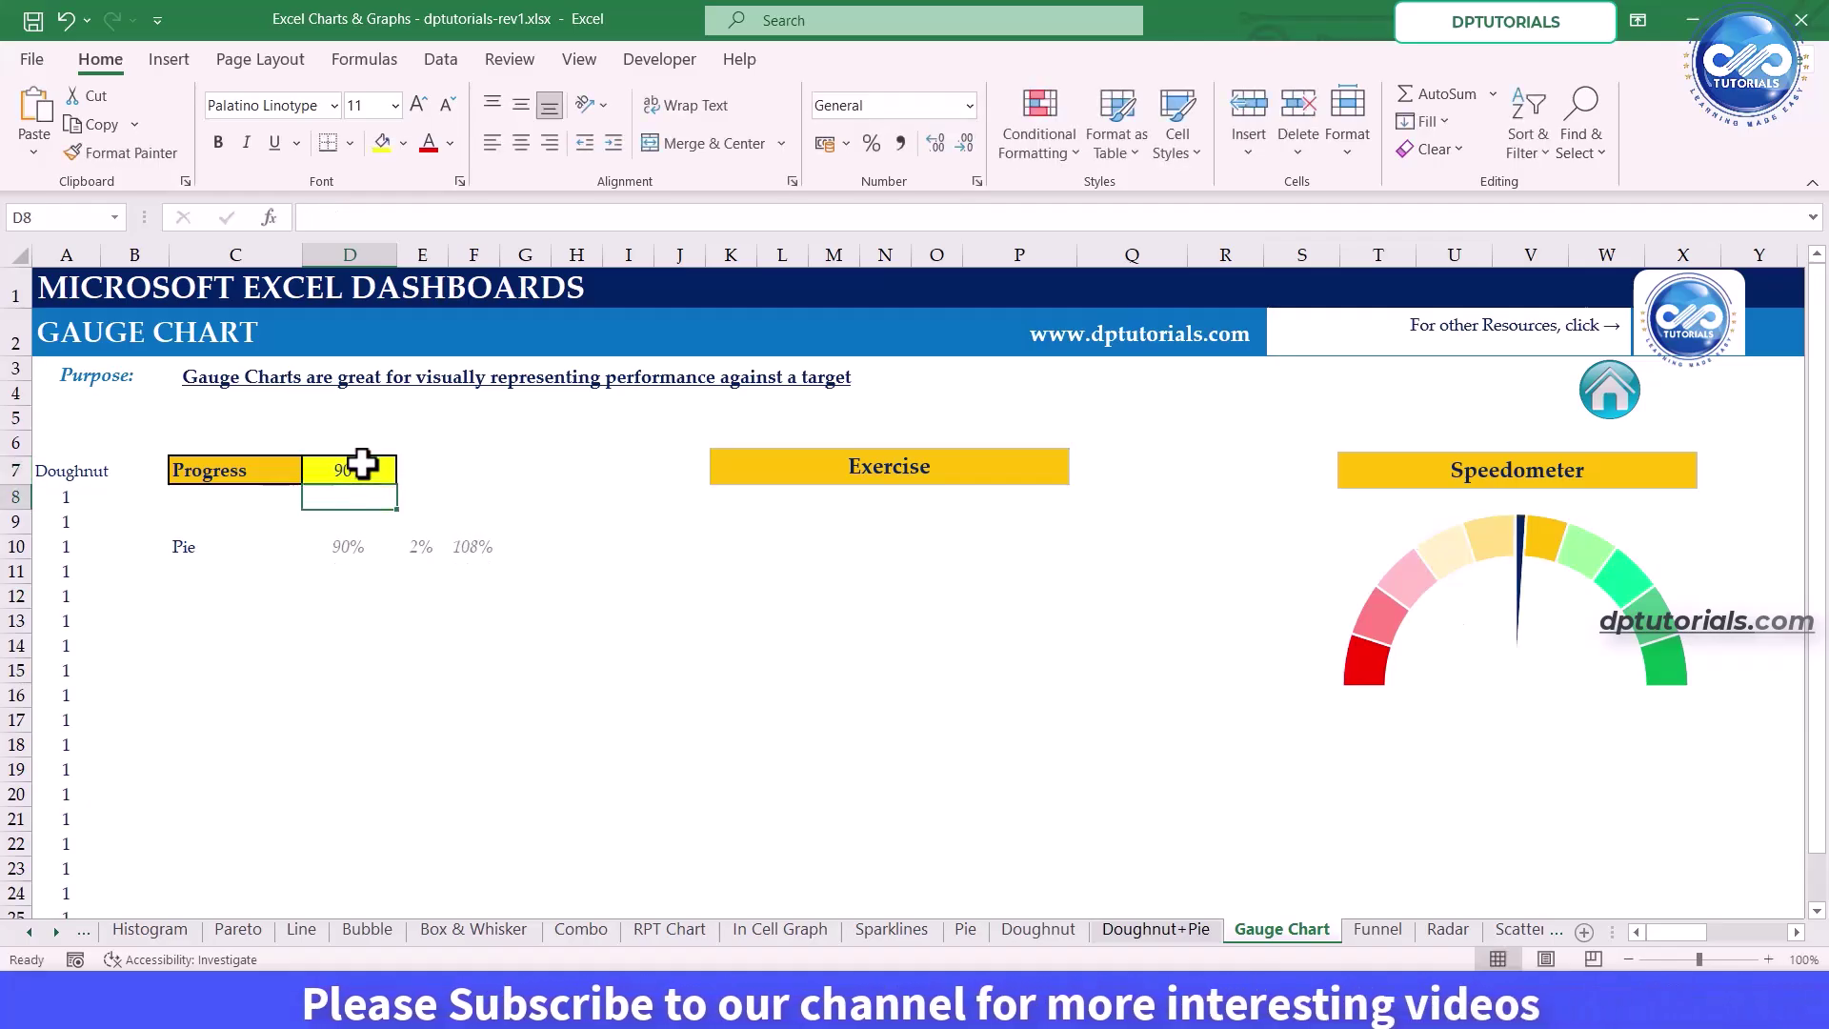
Set the Progress value in D7 to 75%
{"action": "left_click", "coordinate": [363, 464]}
{"action": "type", "text": "75"}
{"action": "key", "text": "Return"}
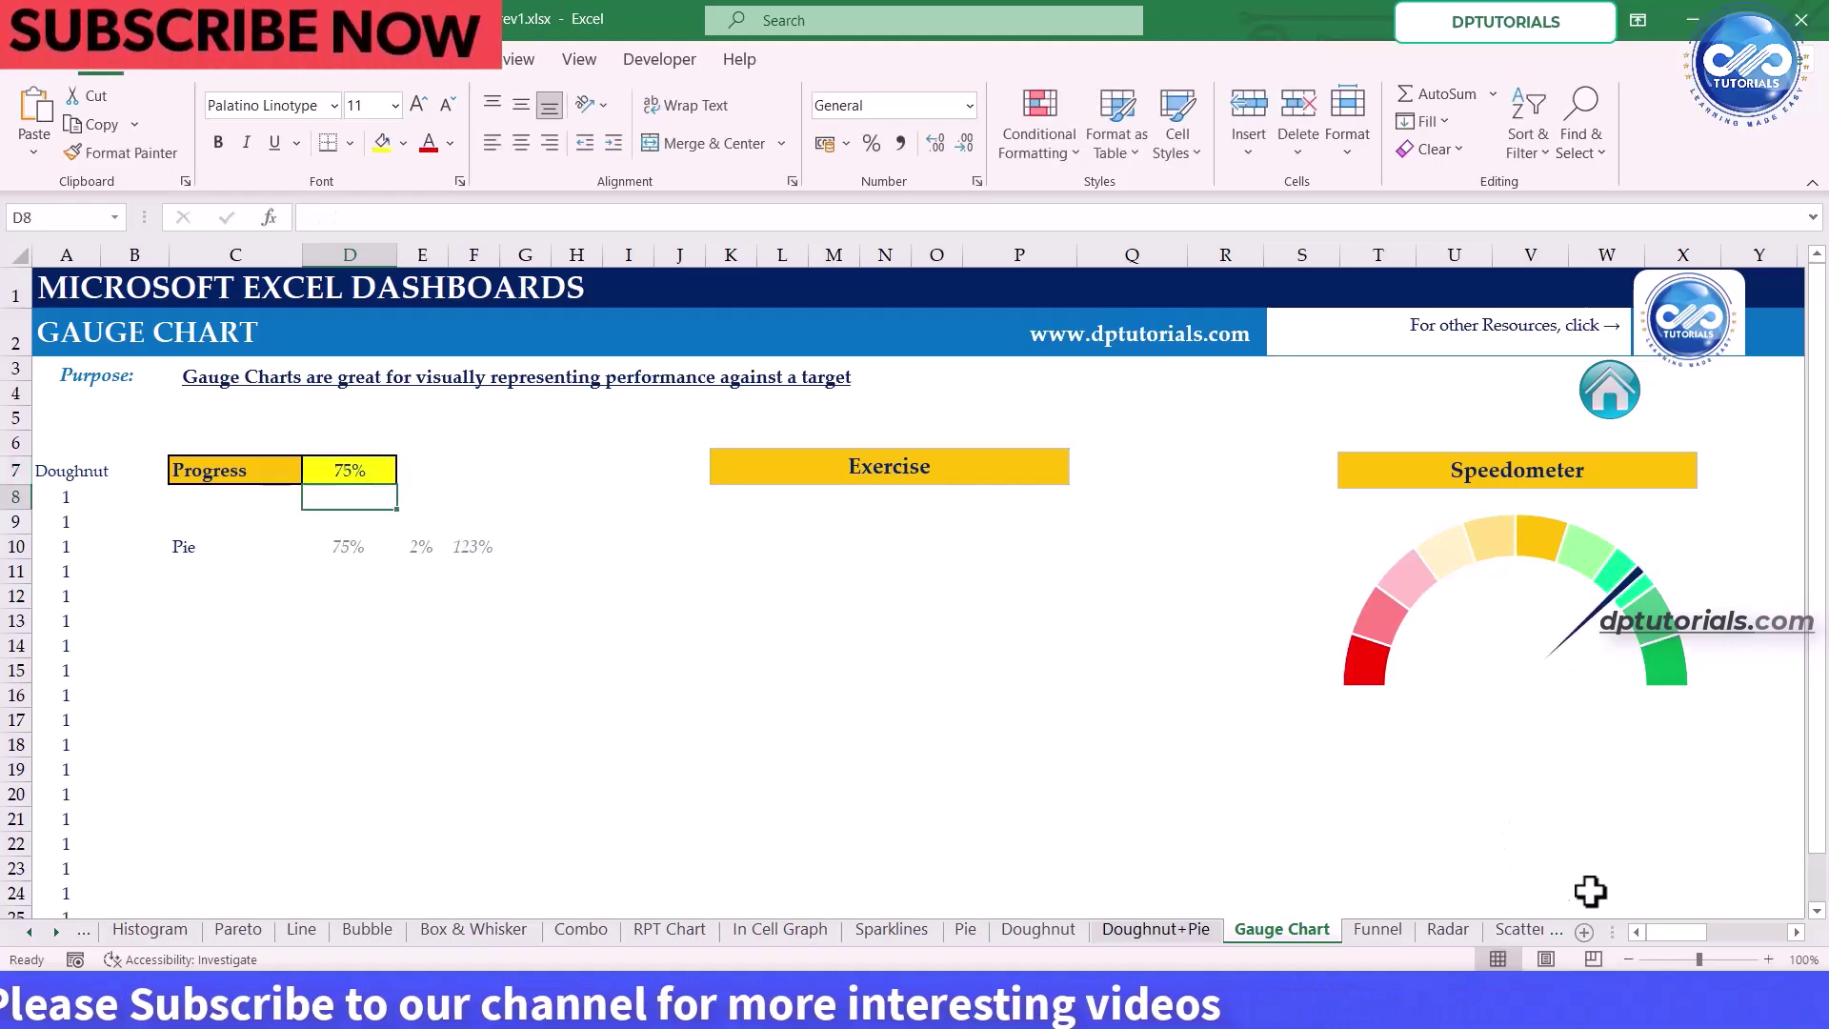
Insert a doughnut chart from the Doughnut values in A8:A27 and place it under the Exercise heading, slightly enlarged
{"action": "left_click", "coordinate": [78, 497]}
{"action": "scroll", "coordinate": [77, 667], "scroll_direction": "down", "scroll_amount": 1}
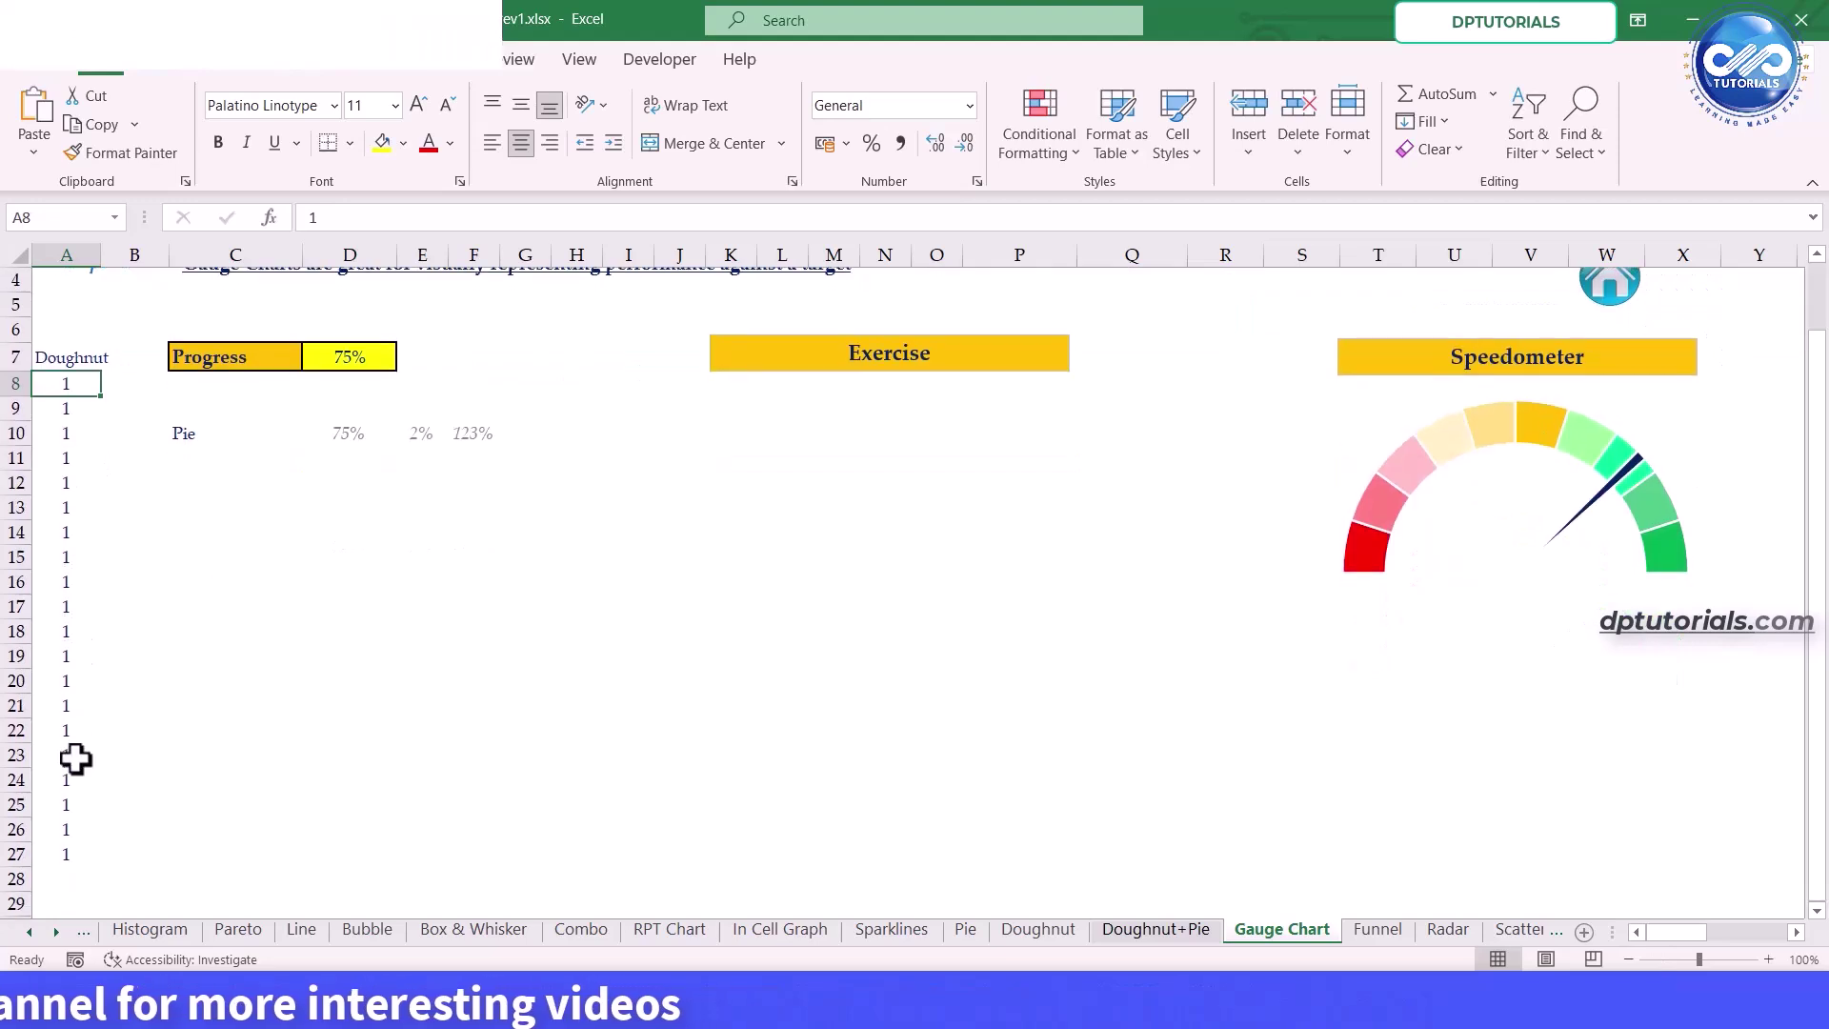
{"action": "left_click", "coordinate": [68, 851], "text": "shift"}
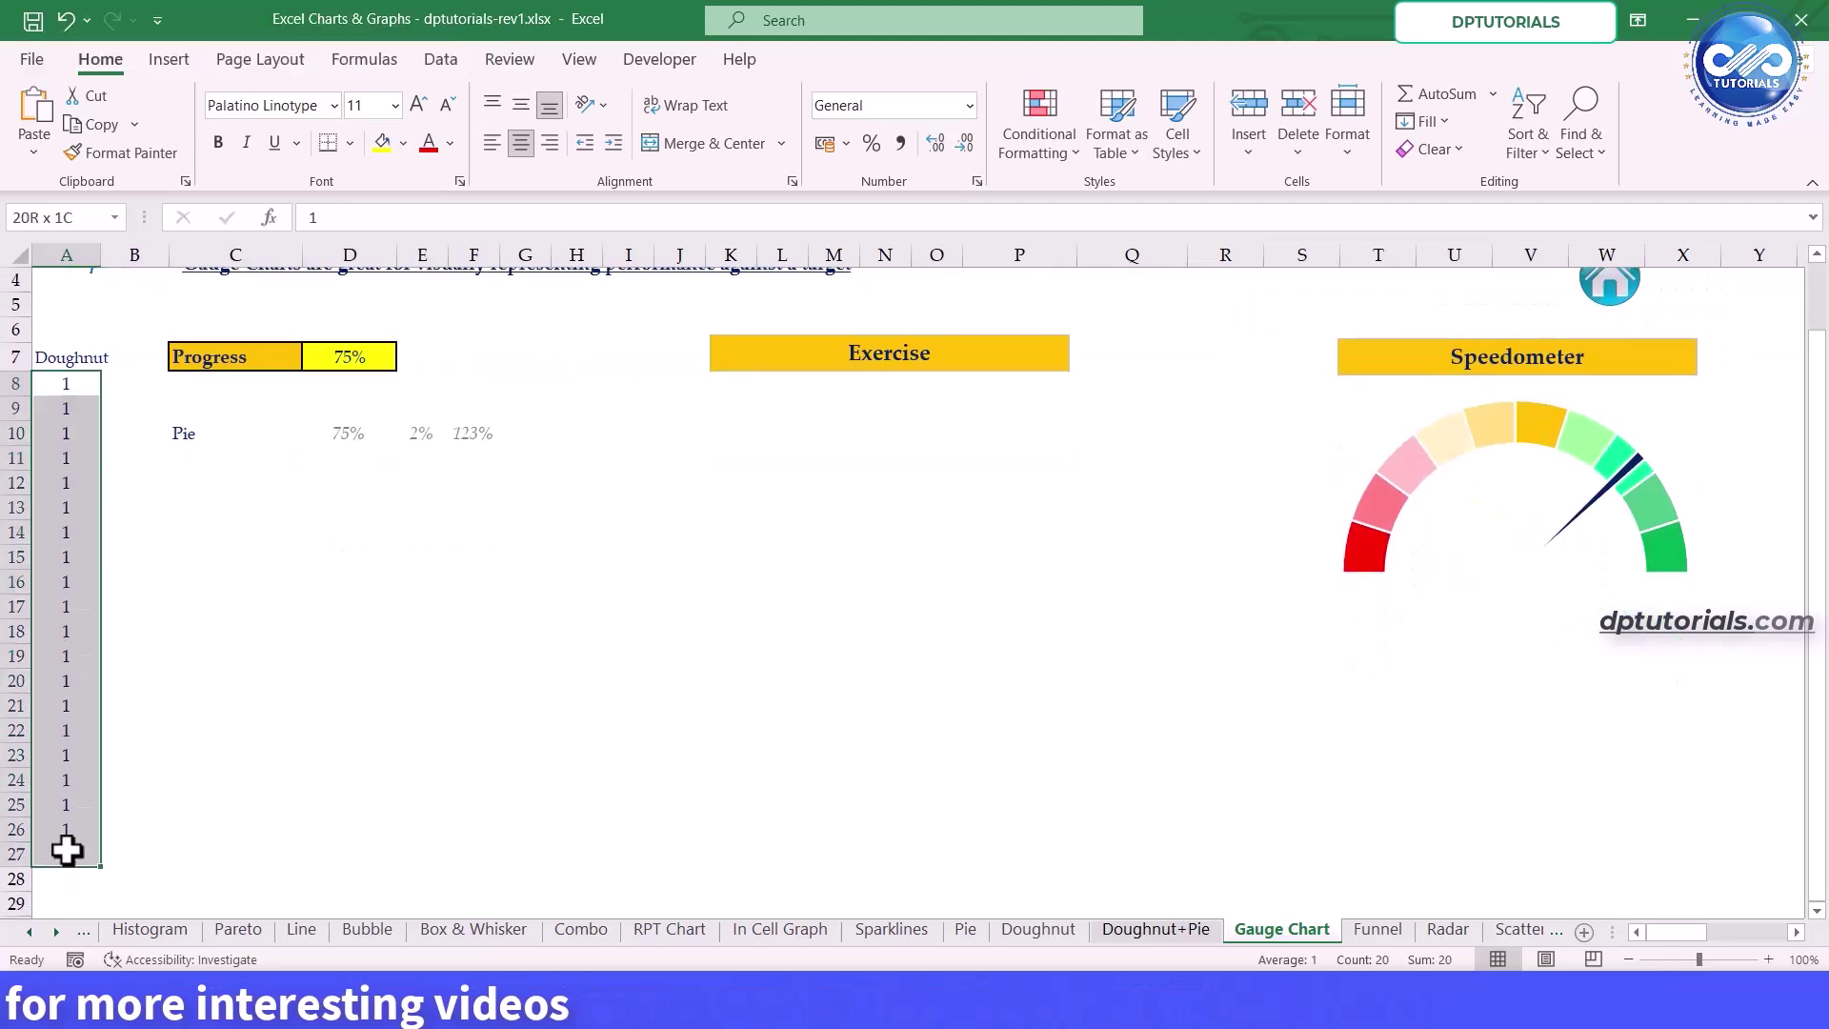
{"action": "left_click", "coordinate": [172, 60]}
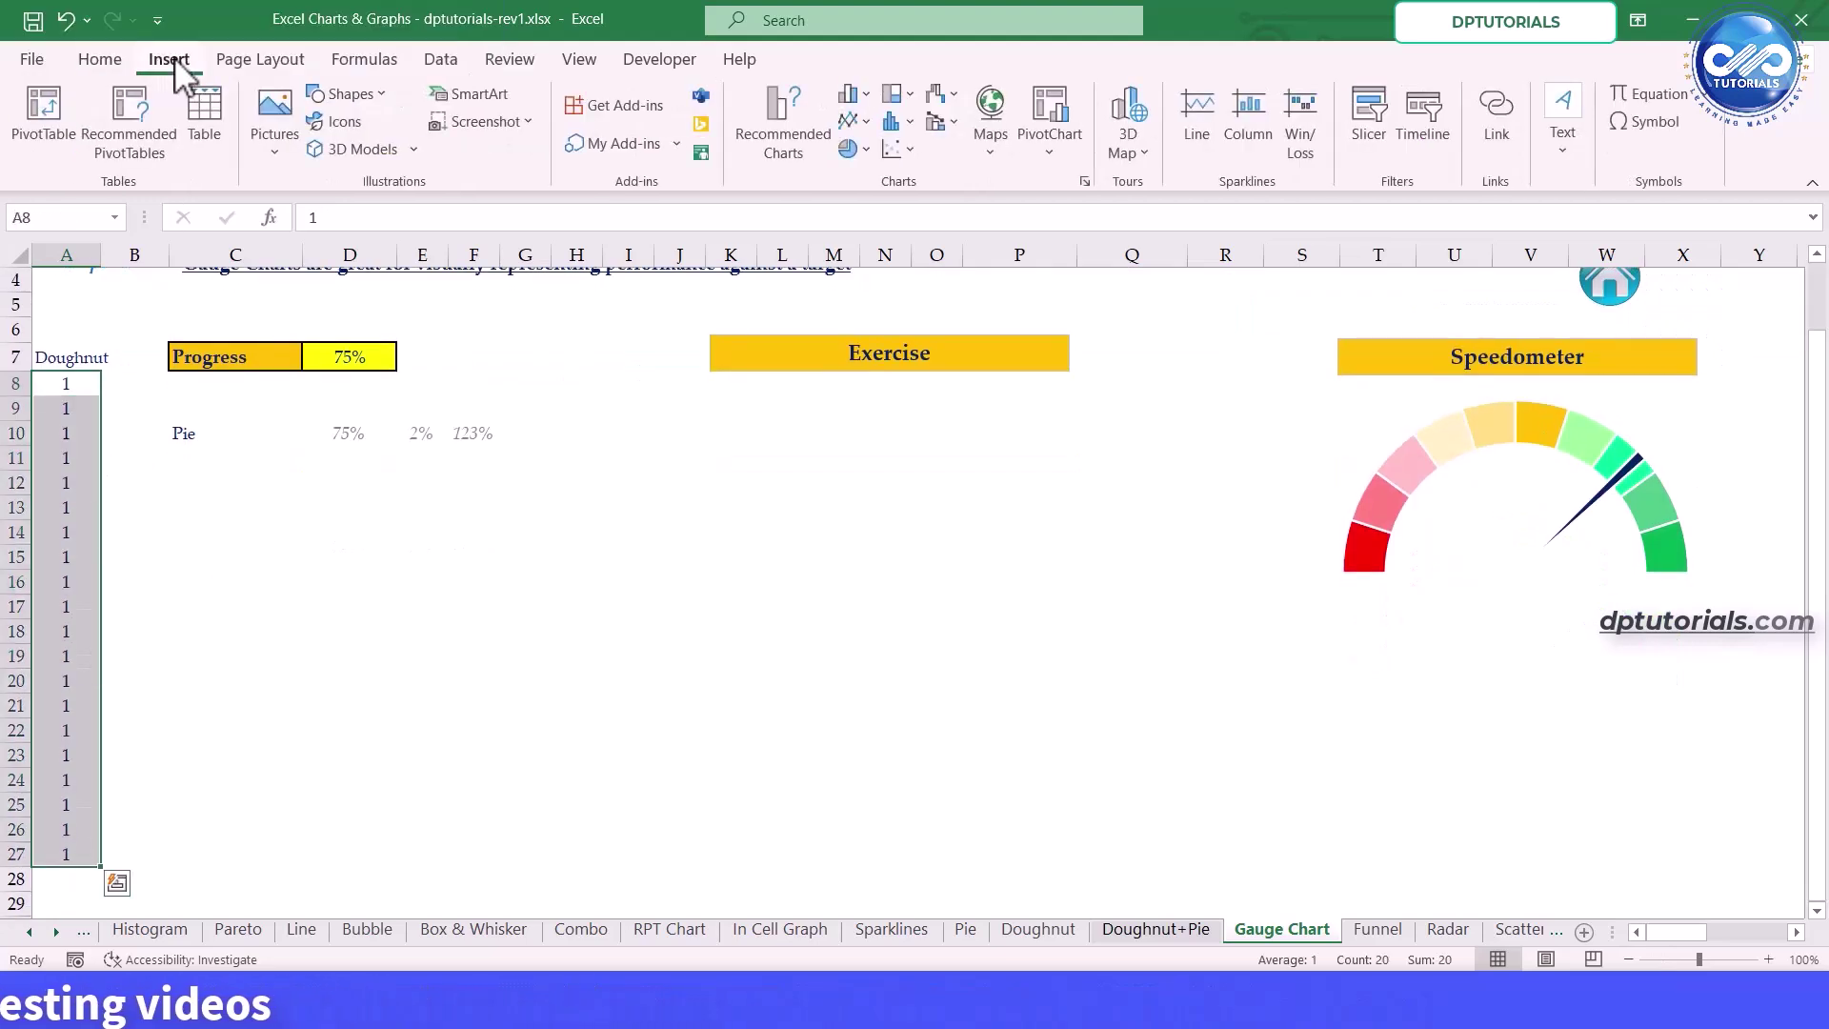
{"action": "left_click", "coordinate": [858, 150]}
{"action": "left_click", "coordinate": [871, 464]}
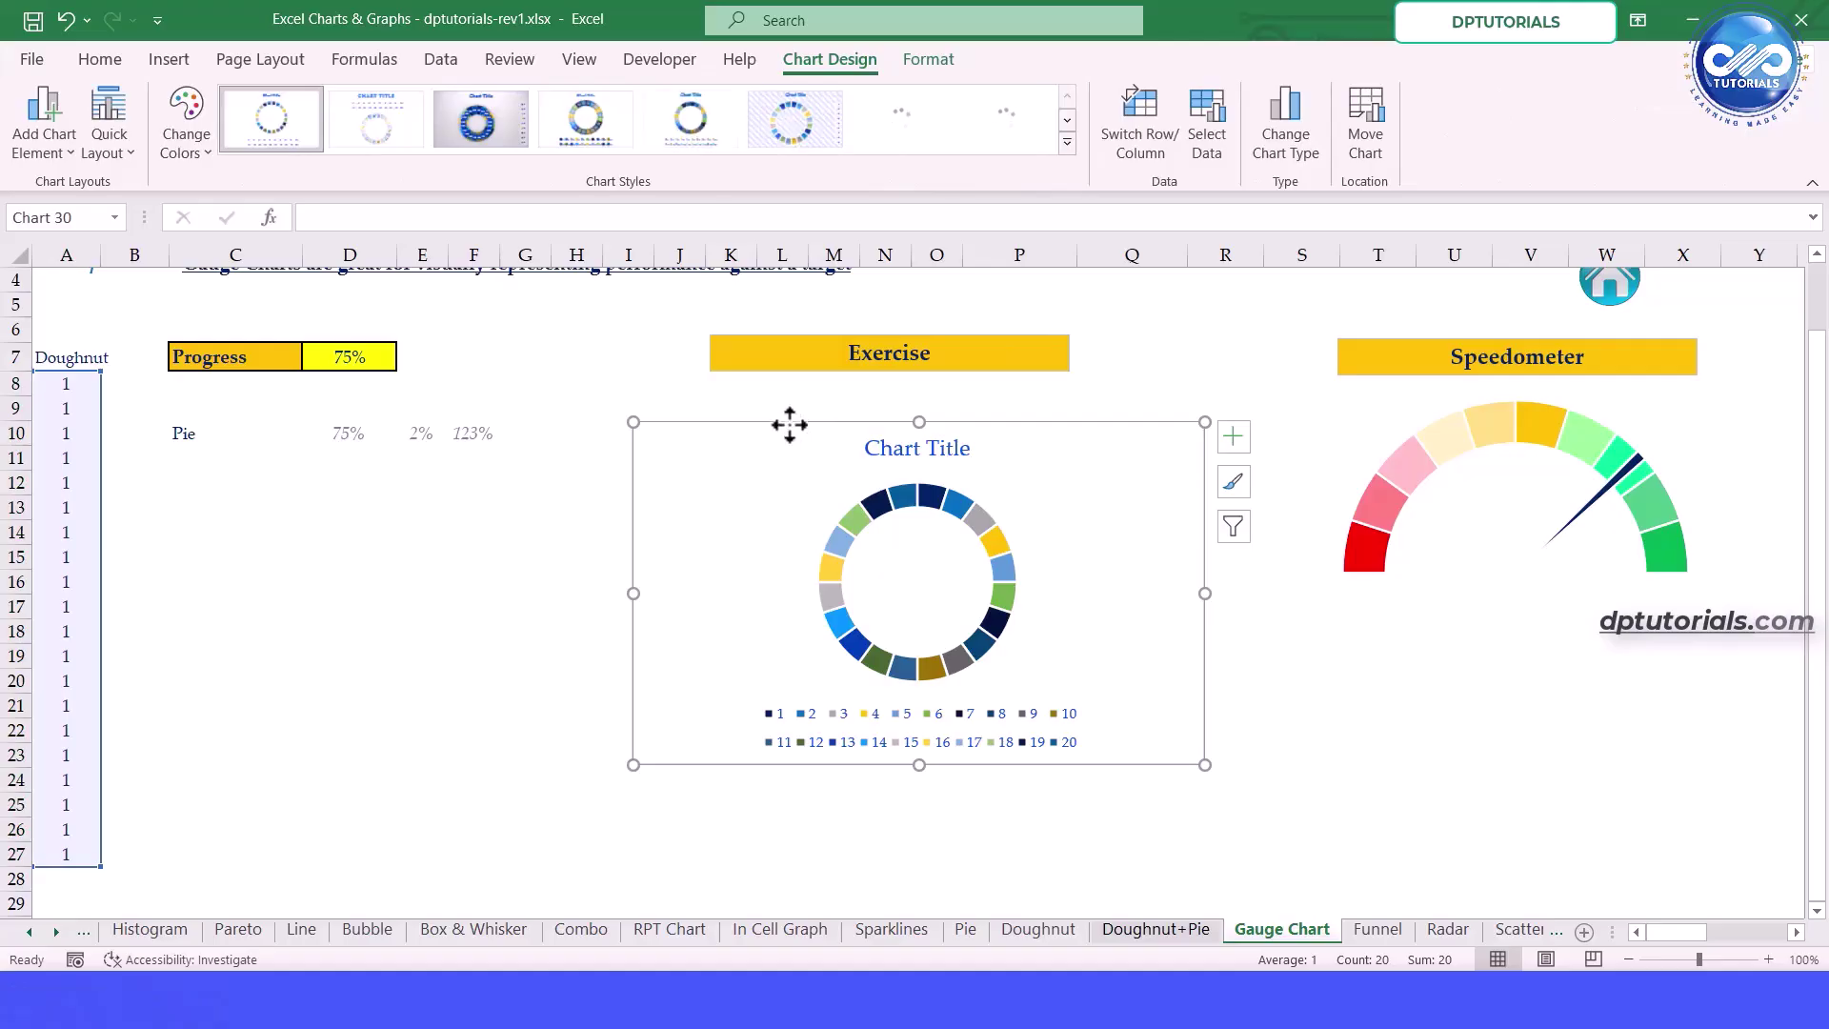
{"action": "left_click_drag", "start_coordinate": [788, 420], "coordinate": [736, 386]}
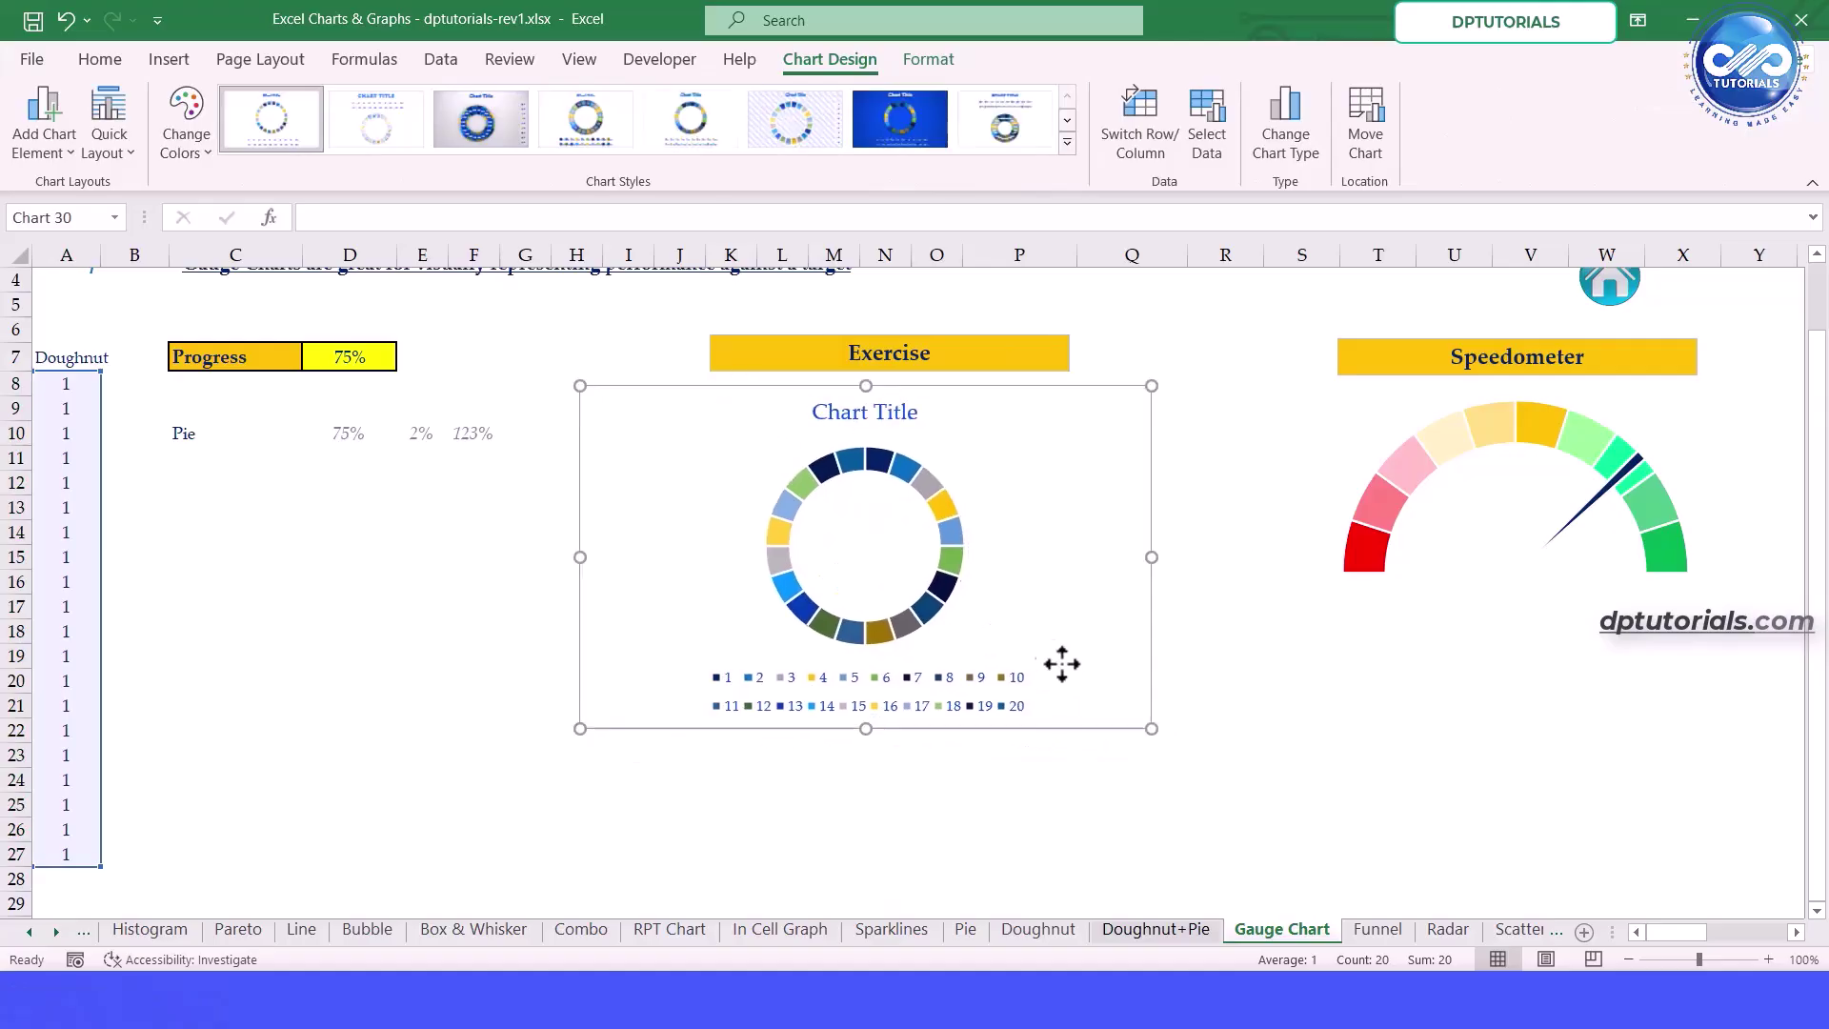
{"action": "mouse_move", "coordinate": [1156, 736]}
{"action": "left_mouse_down"}
{"action": "mouse_move", "coordinate": [1258, 813]}
{"action": "mouse_move", "coordinate": [1189, 739]}
{"action": "mouse_move", "coordinate": [1087, 692]}
{"action": "mouse_move", "coordinate": [1173, 733]}
{"action": "left_mouse_up"}
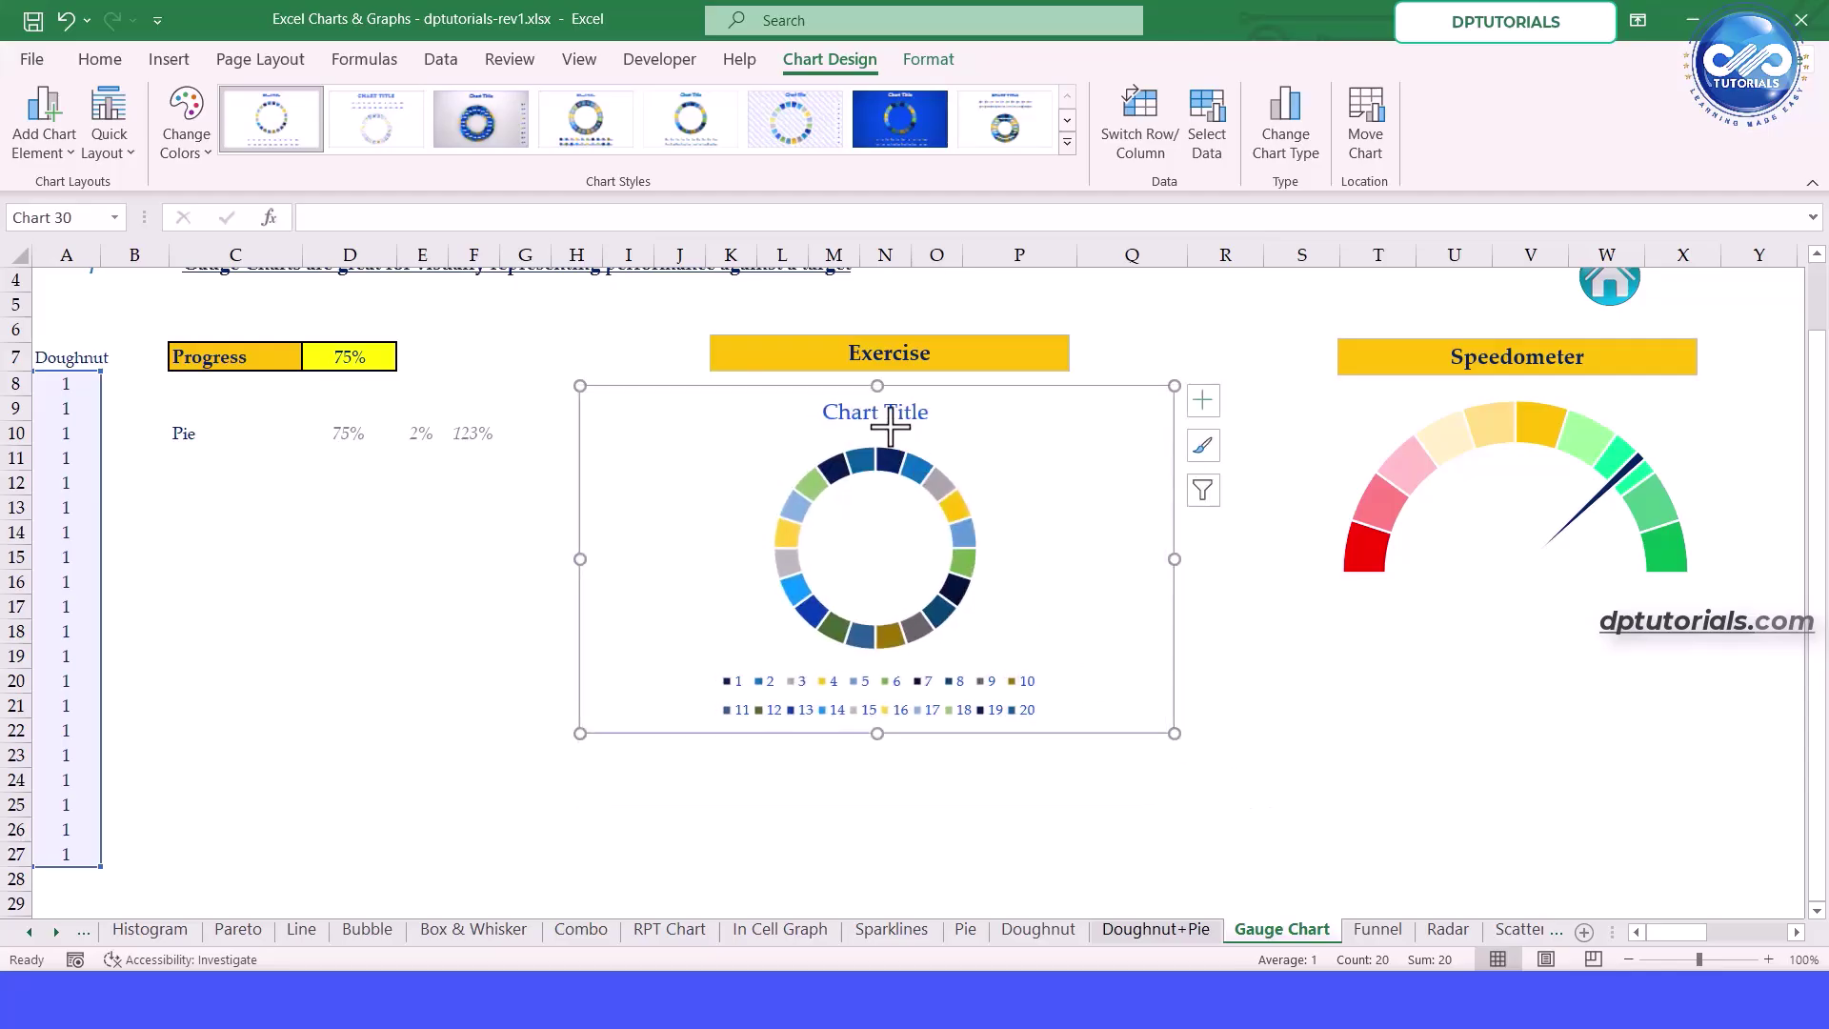
Delete the doughnut chart's title and legend and enlarge the chart
{"action": "key", "text": "Delete"}
{"action": "left_click", "coordinate": [933, 703]}
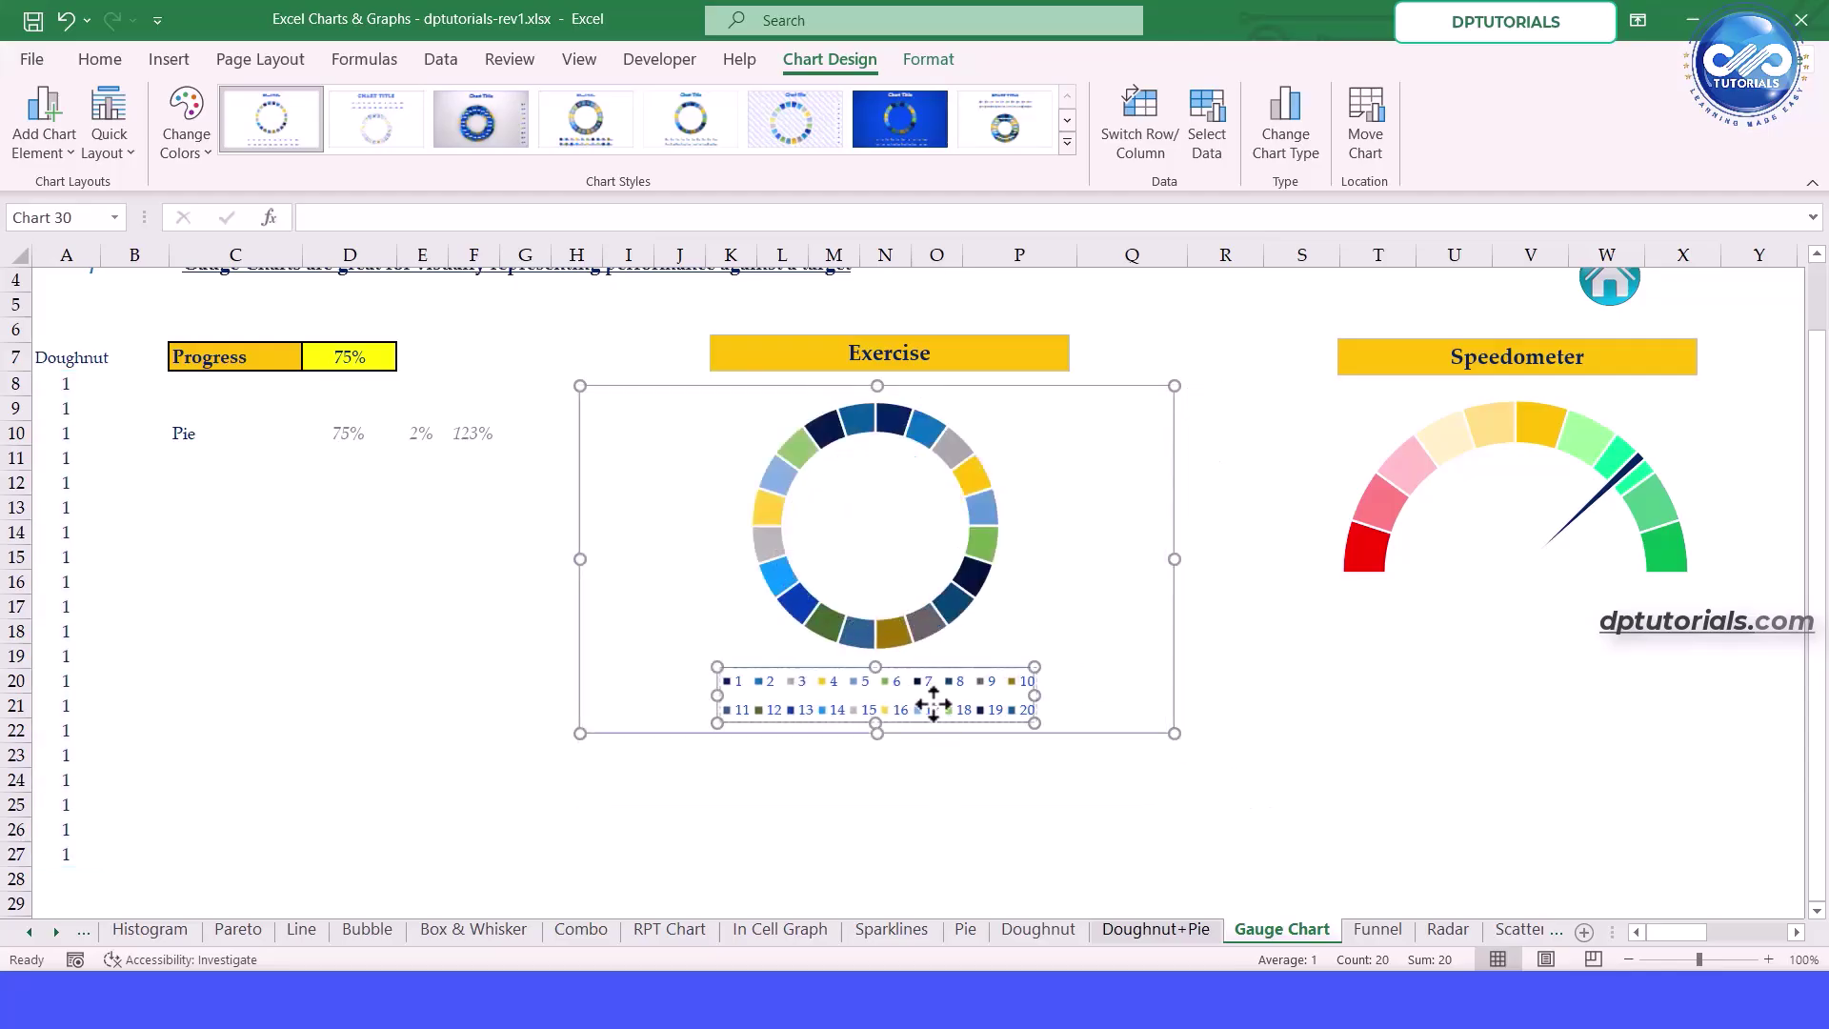
{"action": "key", "text": "Delete"}
{"action": "left_click_drag", "start_coordinate": [1177, 735], "coordinate": [1244, 801]}
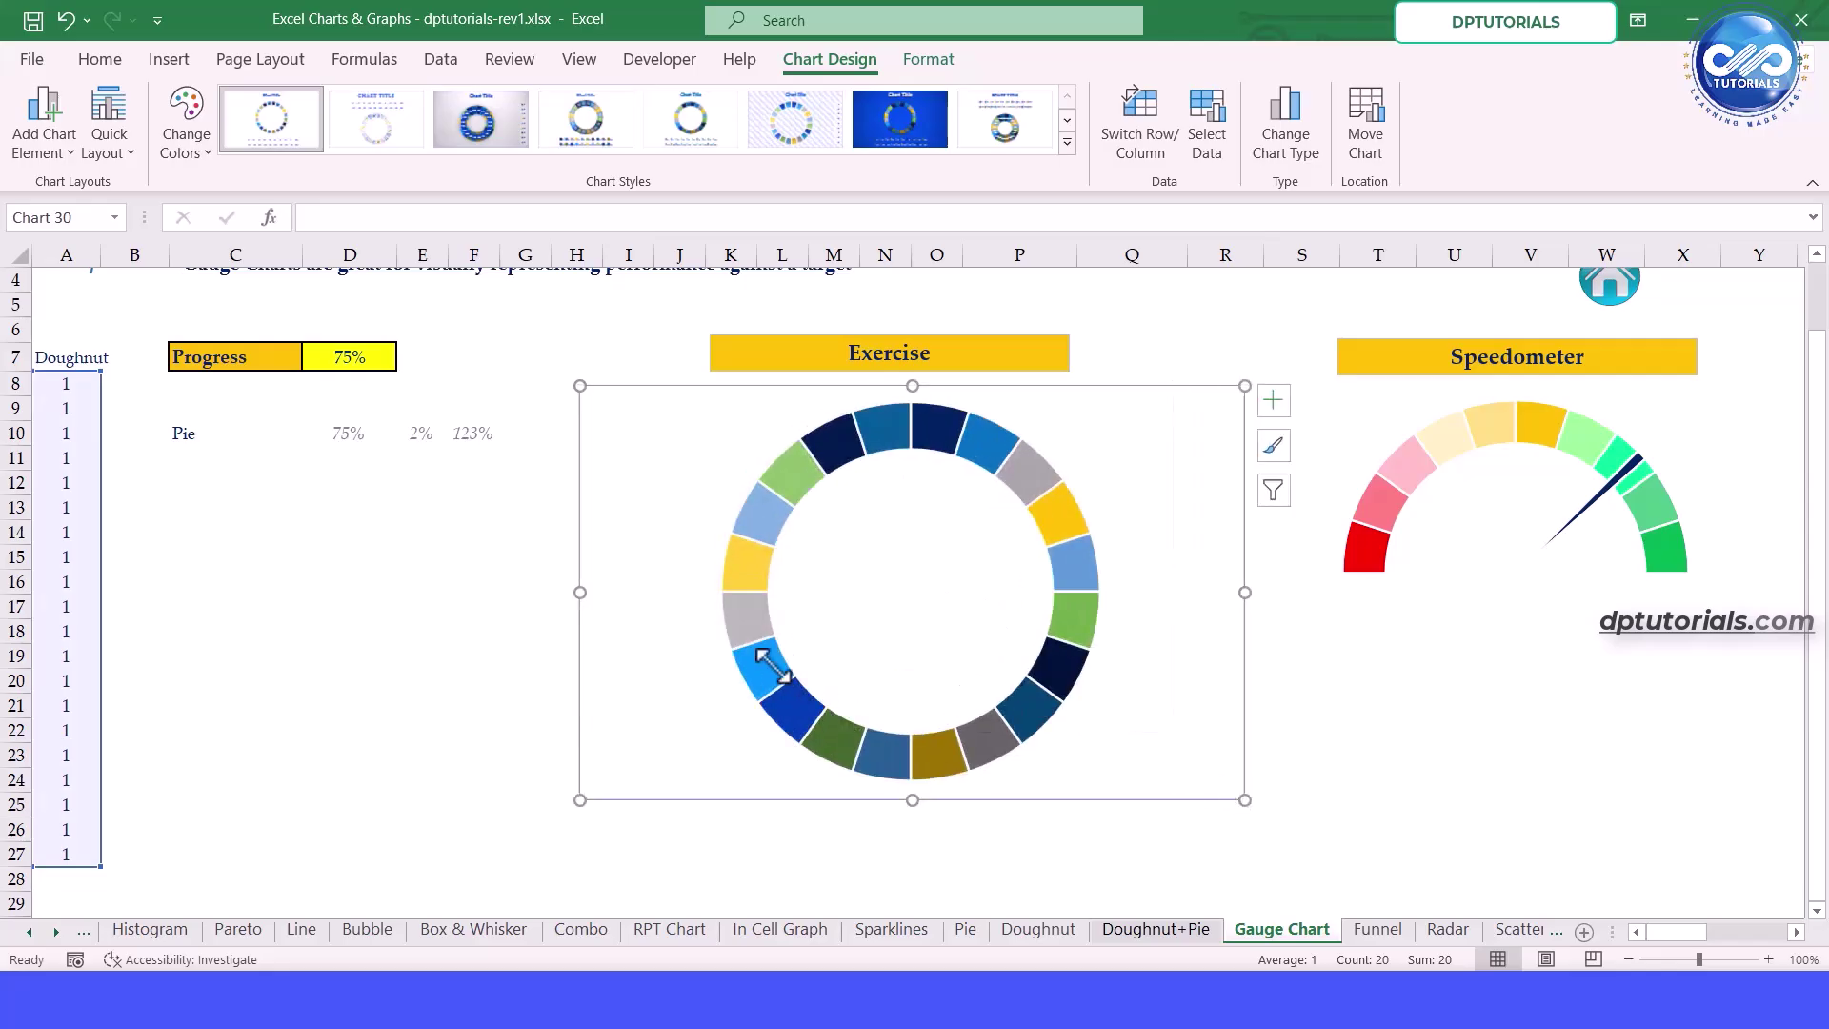
Fill the doughnut's leftmost slice just above the horizontal midline with standard Red
{"action": "left_click", "coordinate": [746, 562]}
{"action": "left_click", "coordinate": [746, 562]}
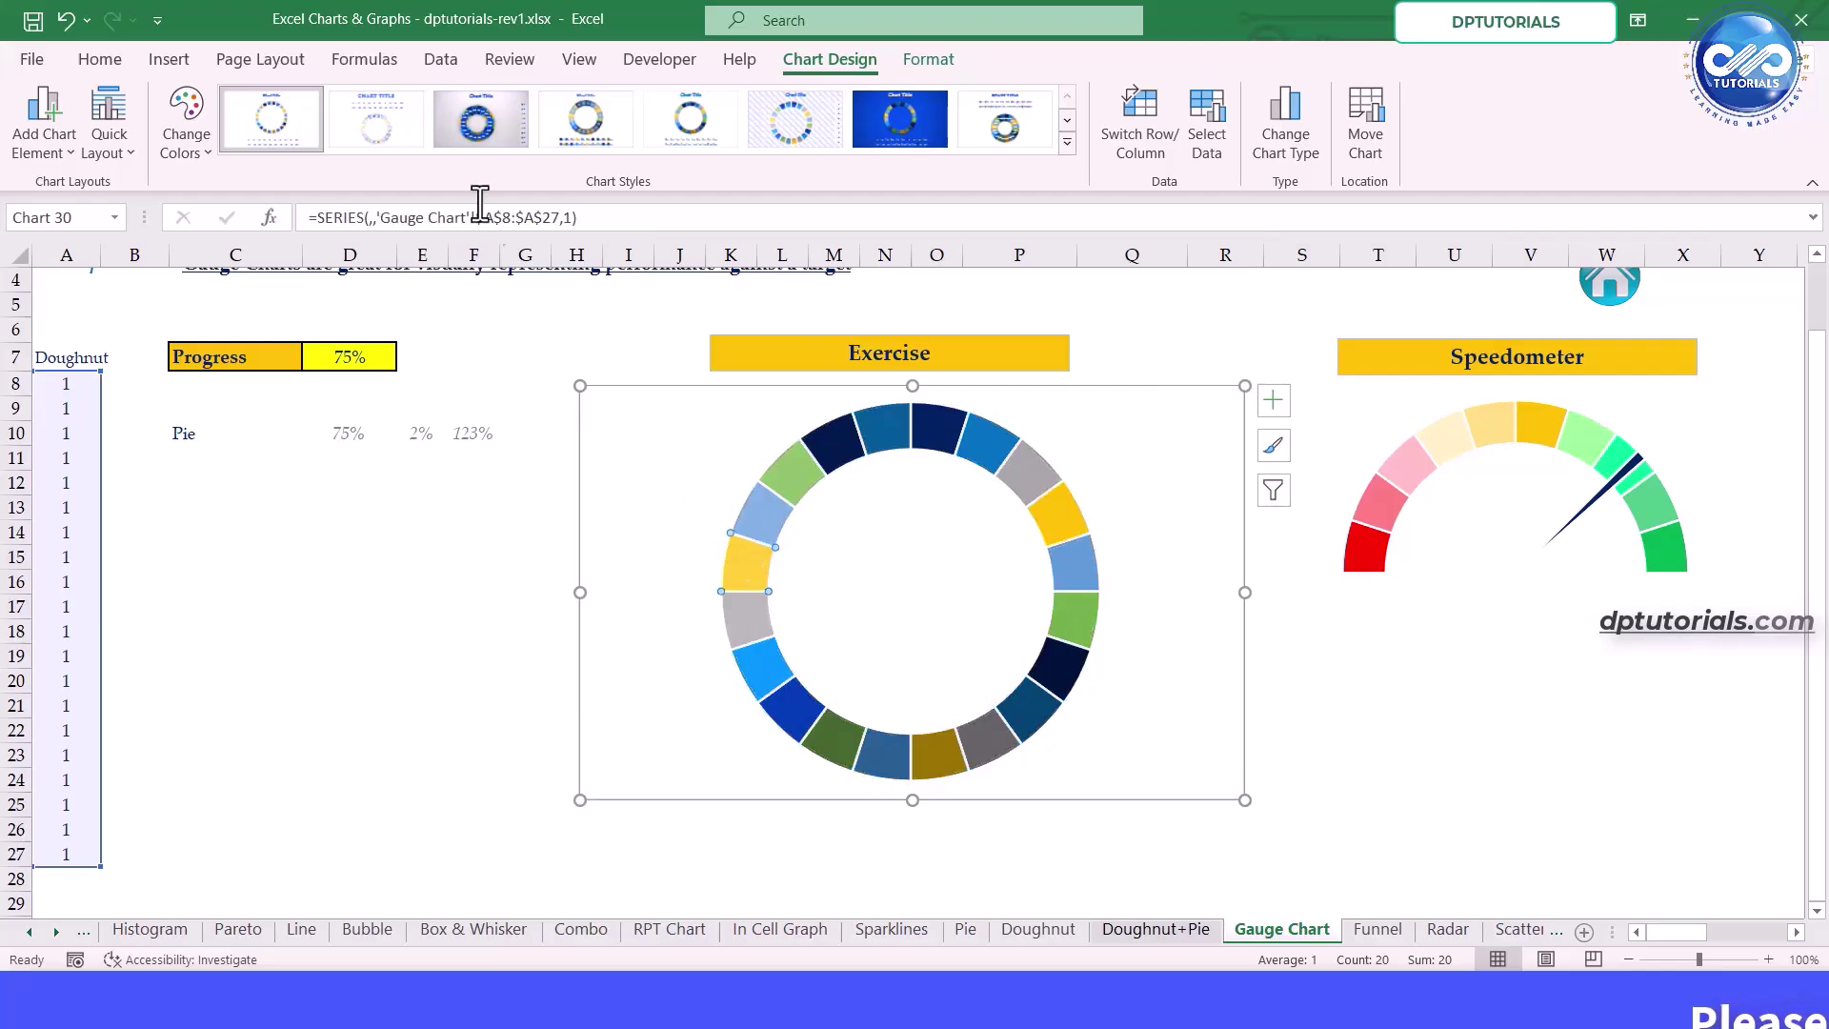
{"action": "left_click", "coordinate": [105, 60]}
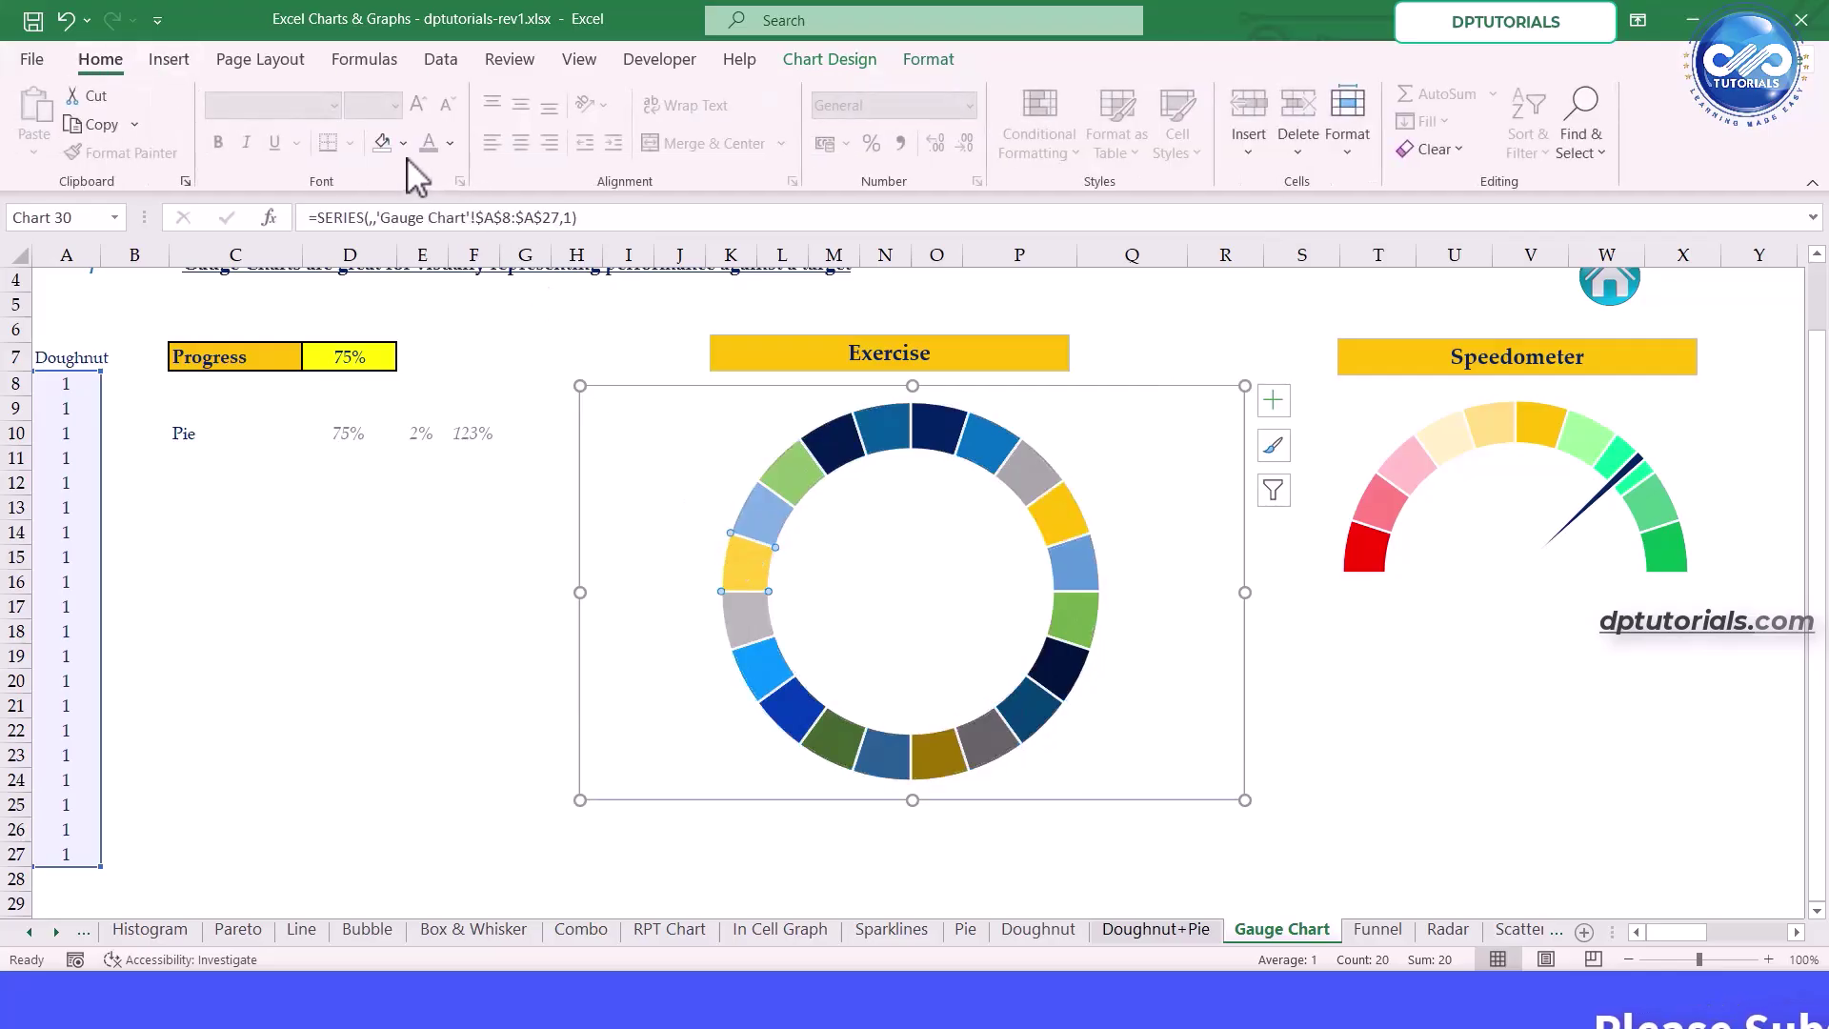
{"action": "left_click", "coordinate": [403, 142]}
{"action": "left_click", "coordinate": [405, 400]}
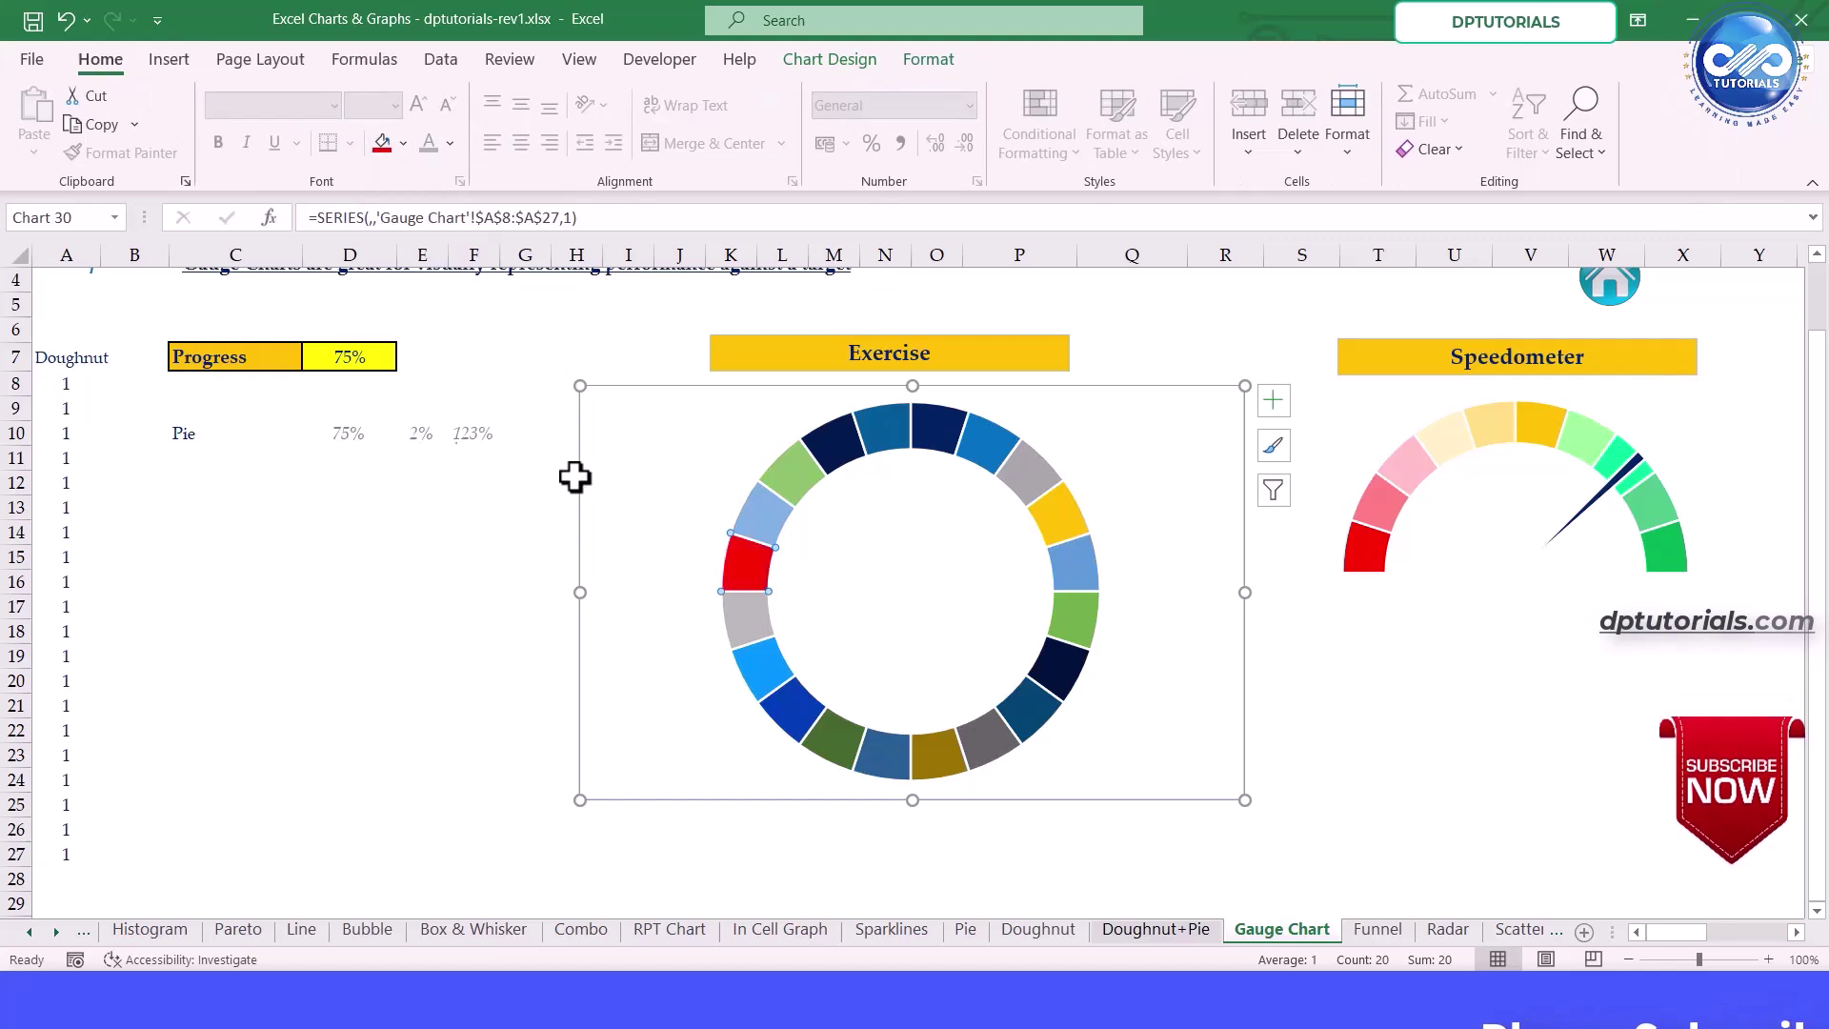
Fill the next two slices clockwise from the red one with rose red and a lighter pink
{"action": "left_click", "coordinate": [403, 143]}
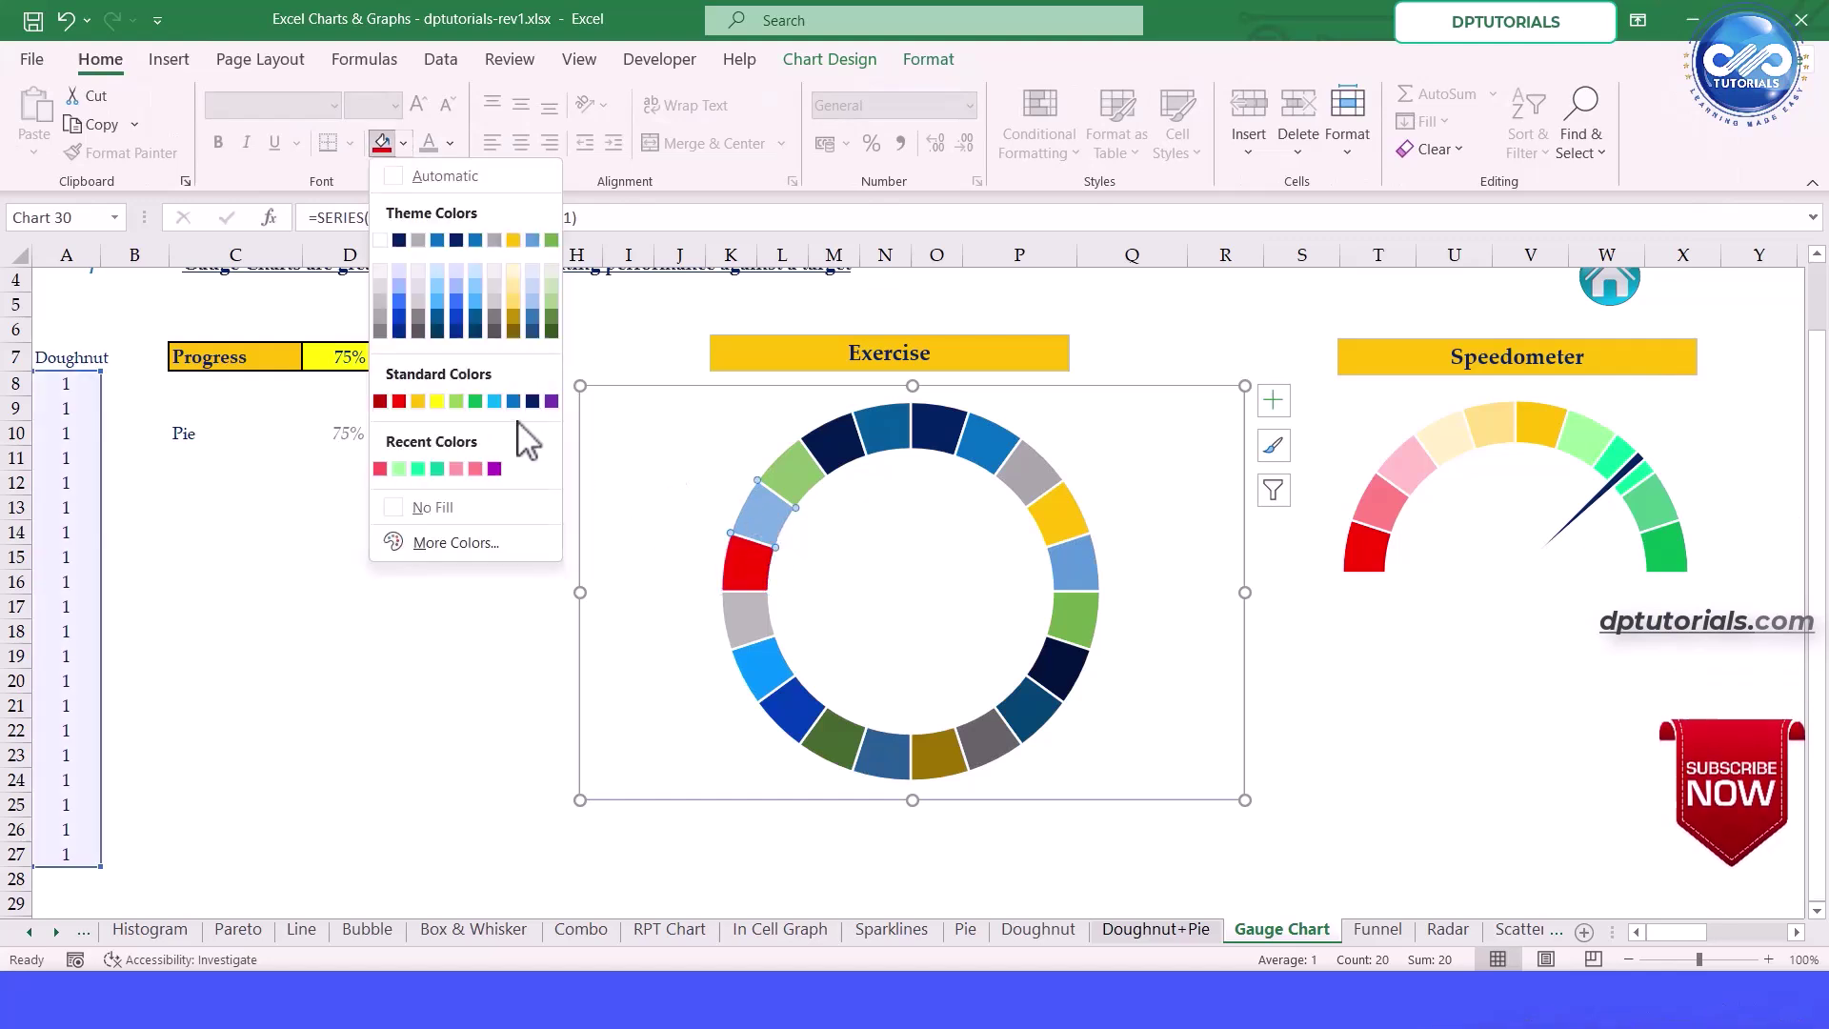
{"action": "left_click", "coordinate": [473, 468]}
{"action": "left_click", "coordinate": [403, 142]}
{"action": "left_click", "coordinate": [383, 467]}
{"action": "left_click", "coordinate": [796, 484]}
{"action": "left_click", "coordinate": [403, 143]}
{"action": "left_click", "coordinate": [383, 467]}
Fill the next three slices clockwise with very pale gold, light gold and full gold
{"action": "left_click", "coordinate": [403, 143]}
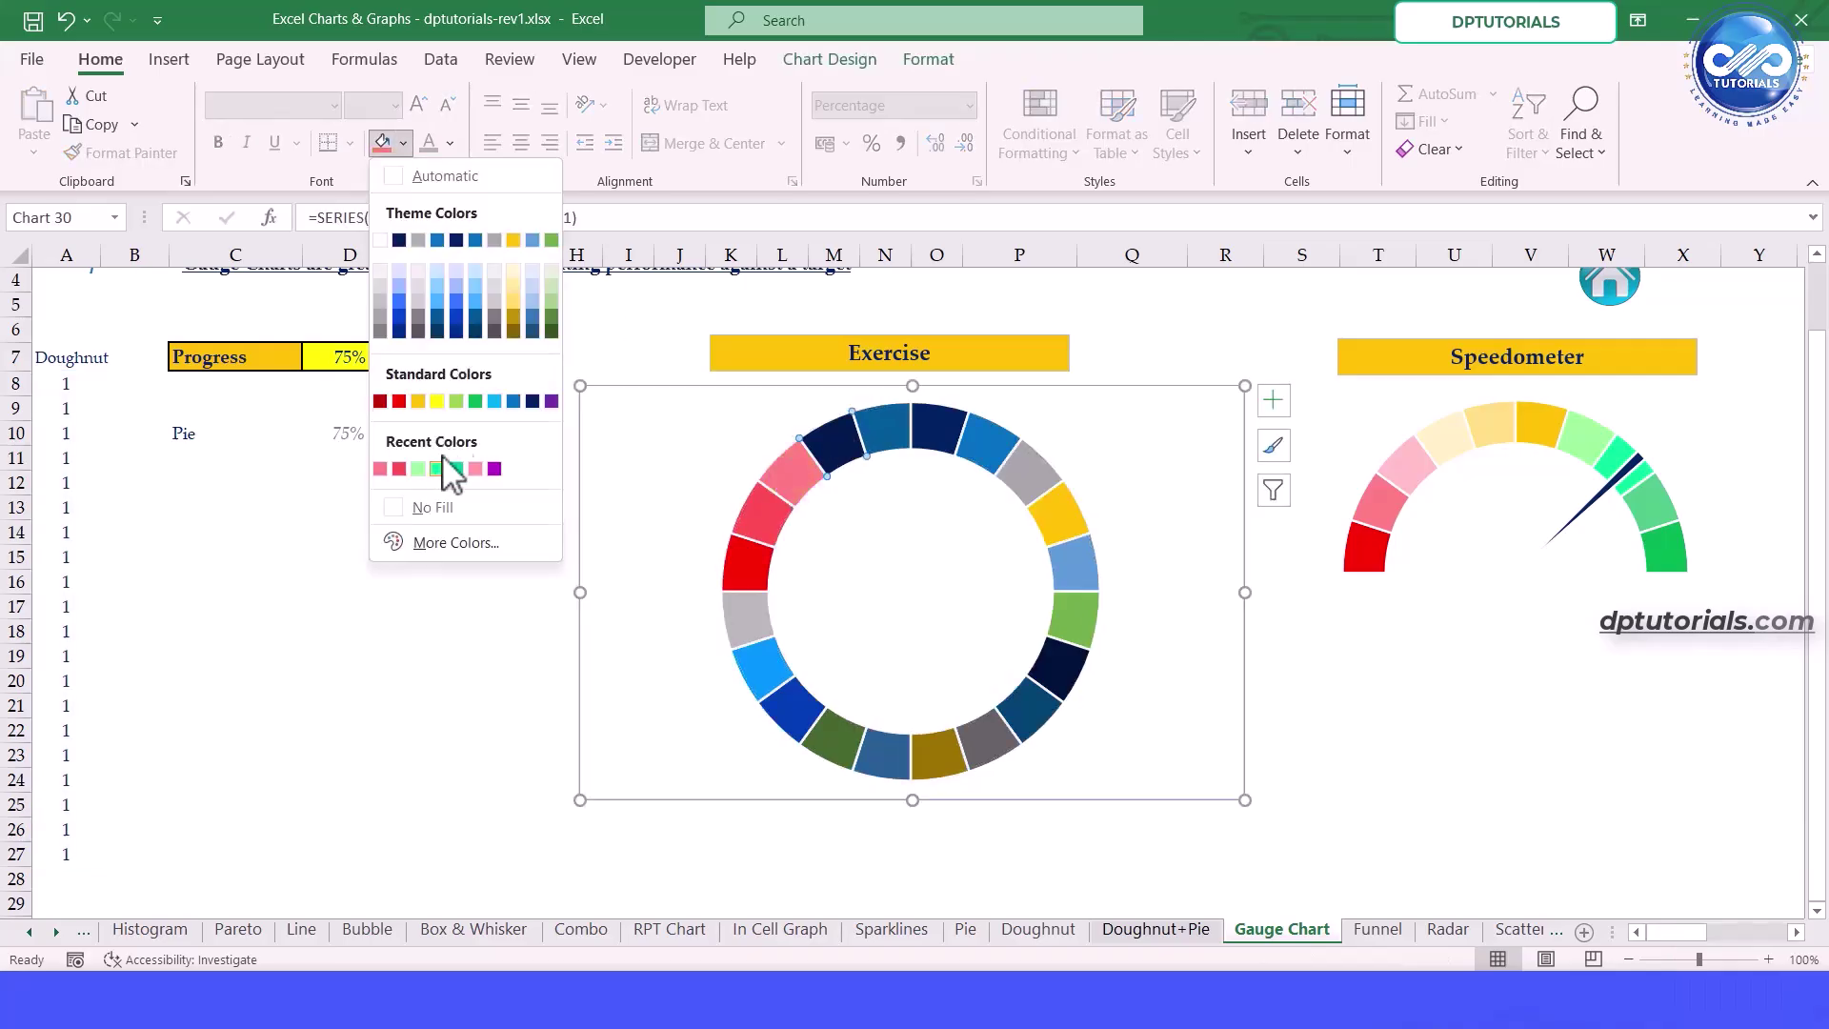
{"action": "left_click", "coordinate": [436, 468]}
{"action": "left_click", "coordinate": [403, 143]}
{"action": "left_click", "coordinate": [514, 285]}
{"action": "left_click", "coordinate": [929, 428]}
{"action": "left_click", "coordinate": [403, 143]}
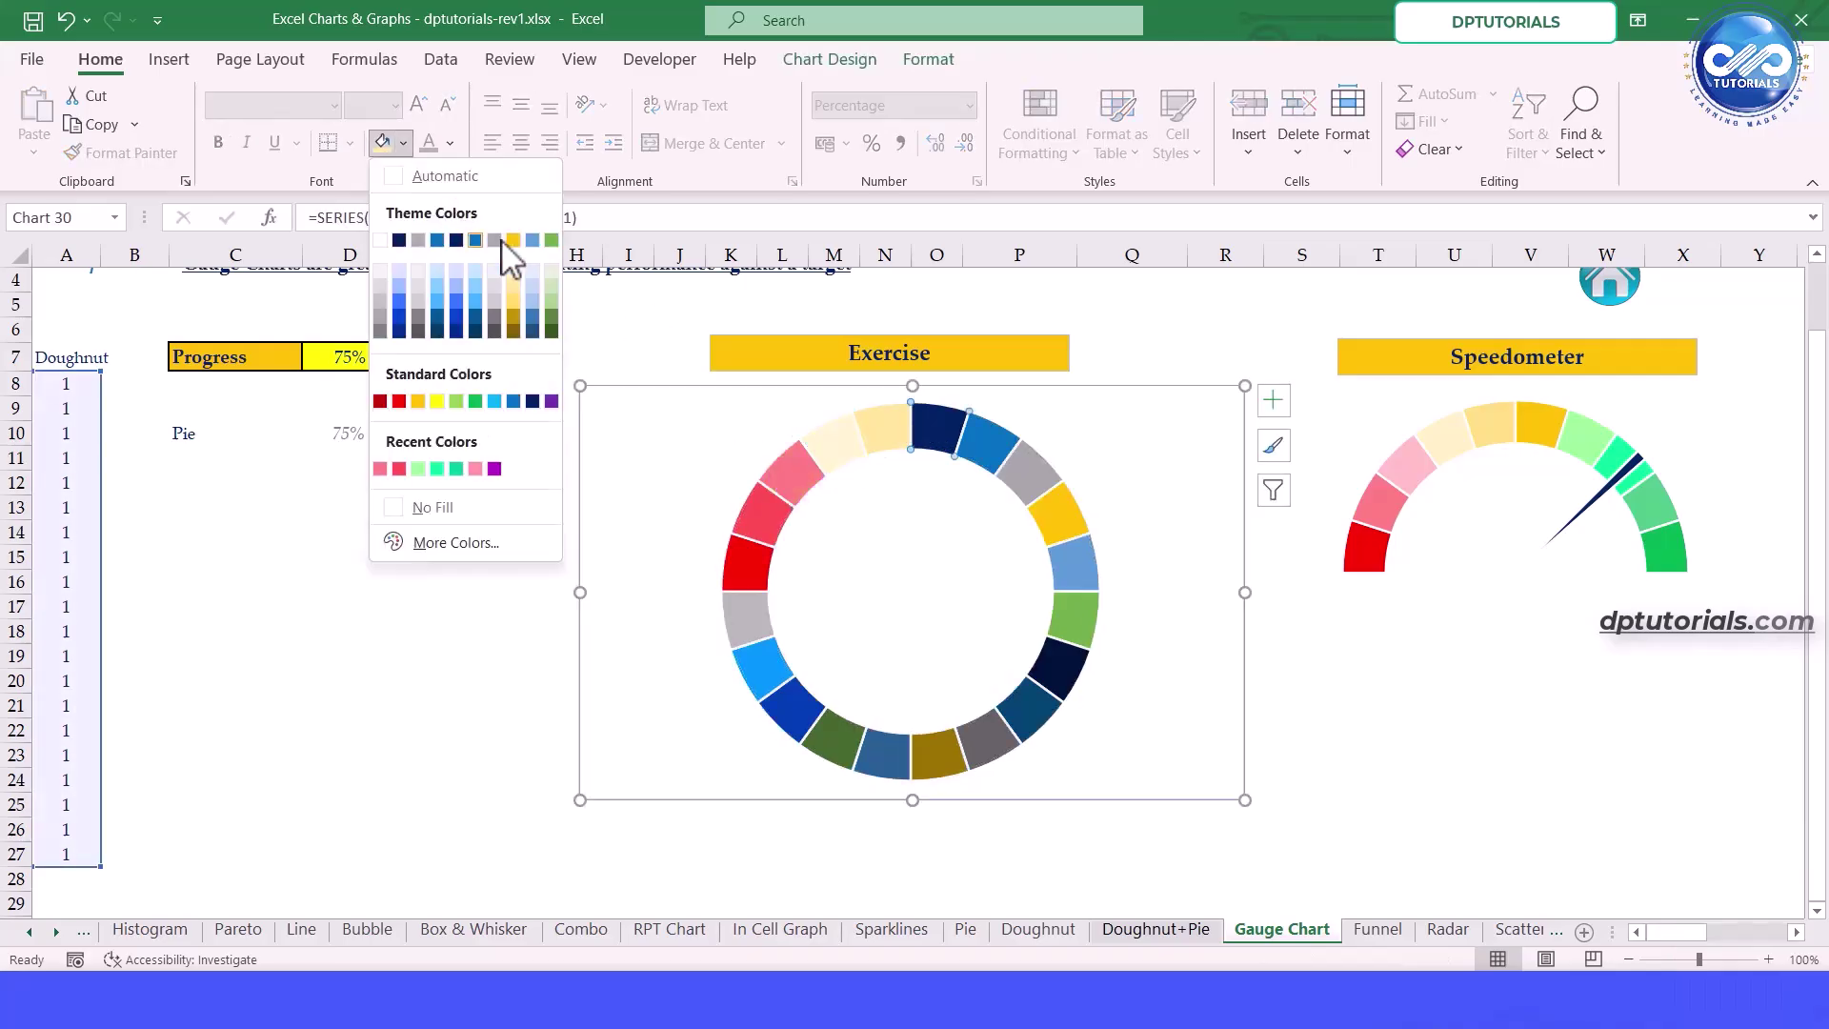
{"action": "left_click", "coordinate": [513, 241]}
Fill the two slices clockwise after the gold one with light green and bright spring green
{"action": "left_click", "coordinate": [984, 443]}
{"action": "left_click", "coordinate": [405, 142]}
{"action": "left_click", "coordinate": [418, 468]}
{"action": "left_click", "coordinate": [1013, 470]}
{"action": "left_click", "coordinate": [403, 143]}
{"action": "left_click", "coordinate": [436, 468]}
Fill the last two slices of the doughnut's upper half with teal green and standard Green
{"action": "left_click", "coordinate": [1064, 523]}
{"action": "left_click", "coordinate": [403, 143]}
{"action": "left_click", "coordinate": [437, 468]}
{"action": "left_click", "coordinate": [1076, 570]}
{"action": "left_click", "coordinate": [403, 143]}
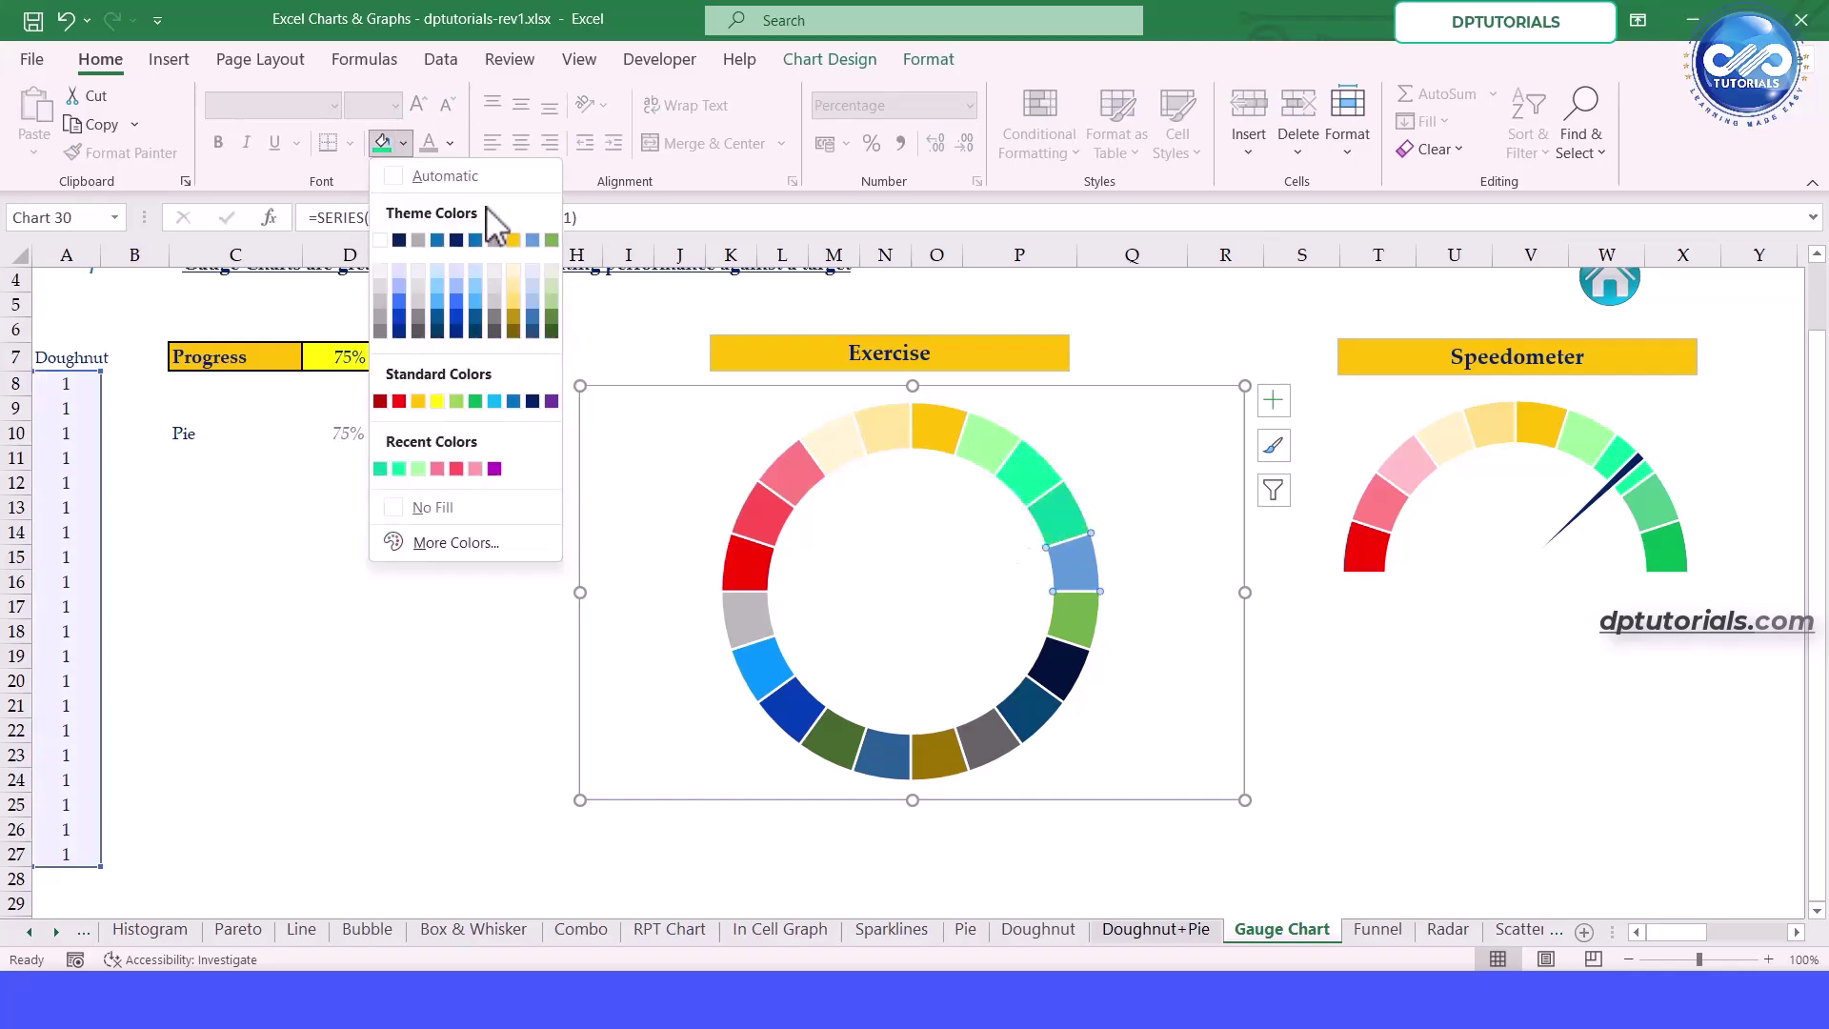
{"action": "left_click", "coordinate": [479, 402]}
{"action": "left_click", "coordinate": [481, 404]}
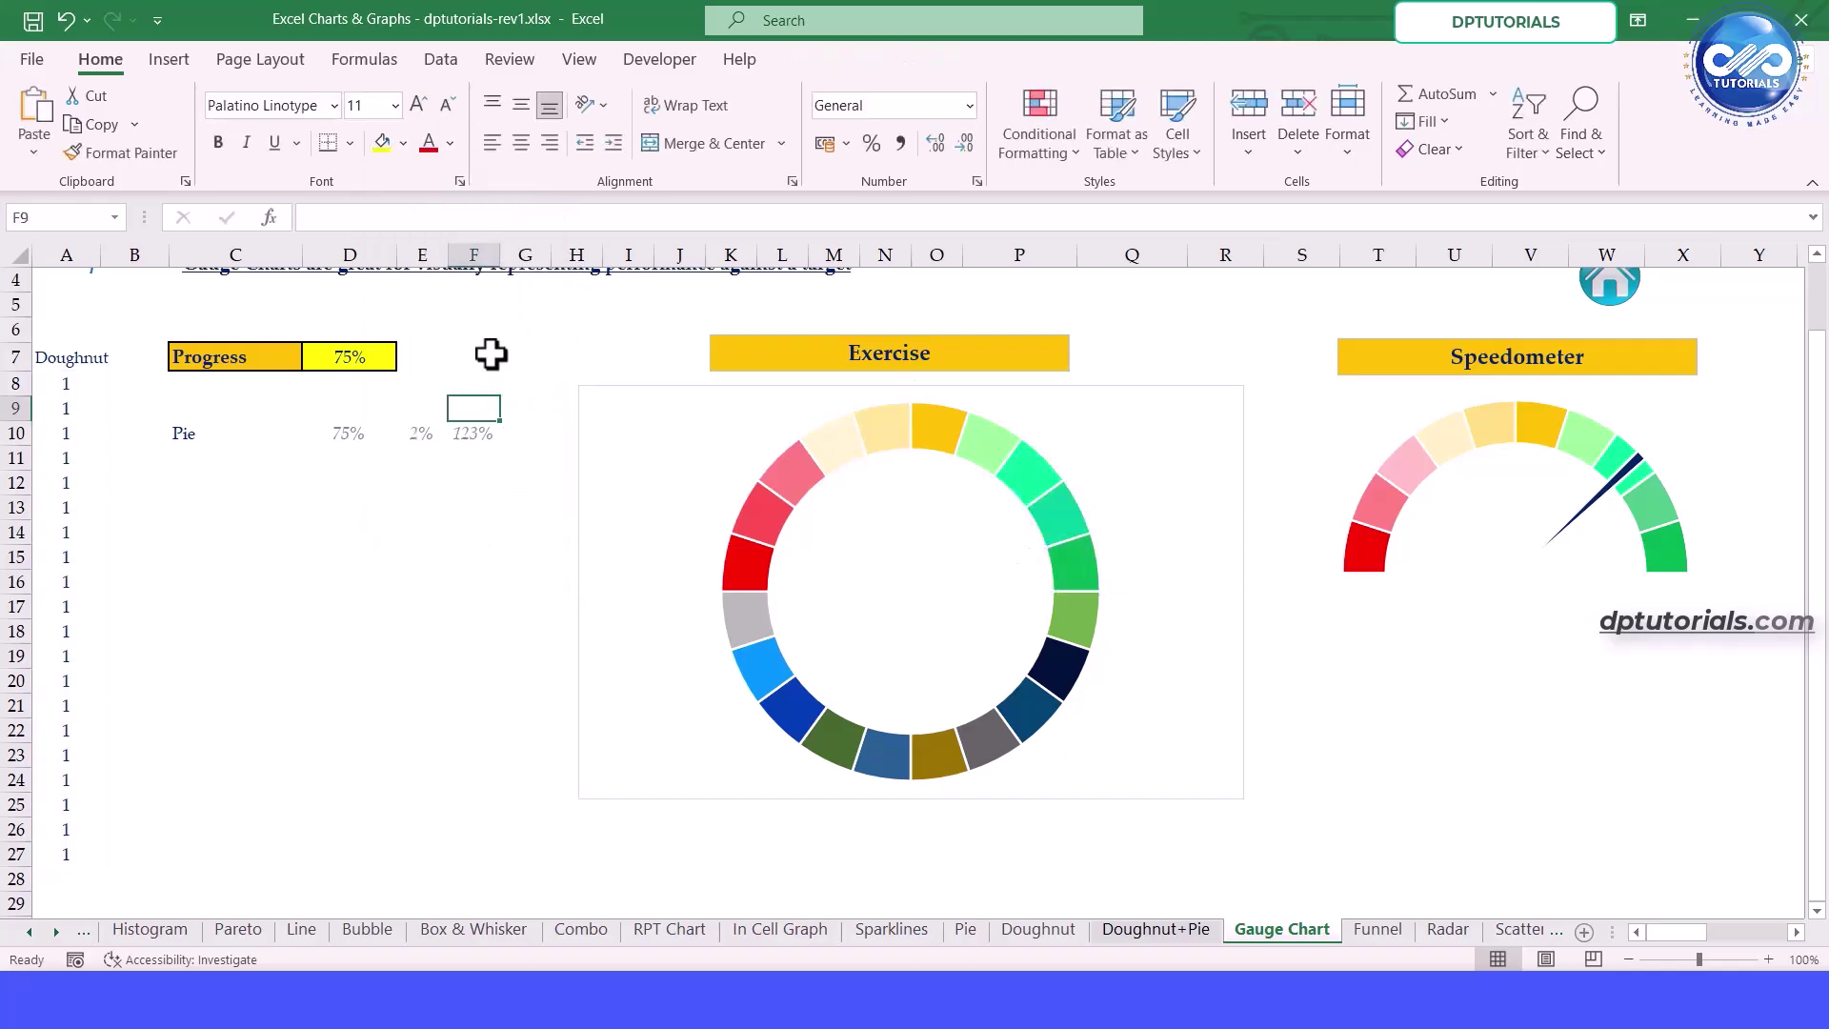
Apply No Fill to all ten slices in the doughnut's lower half
{"action": "left_click", "coordinate": [1082, 625]}
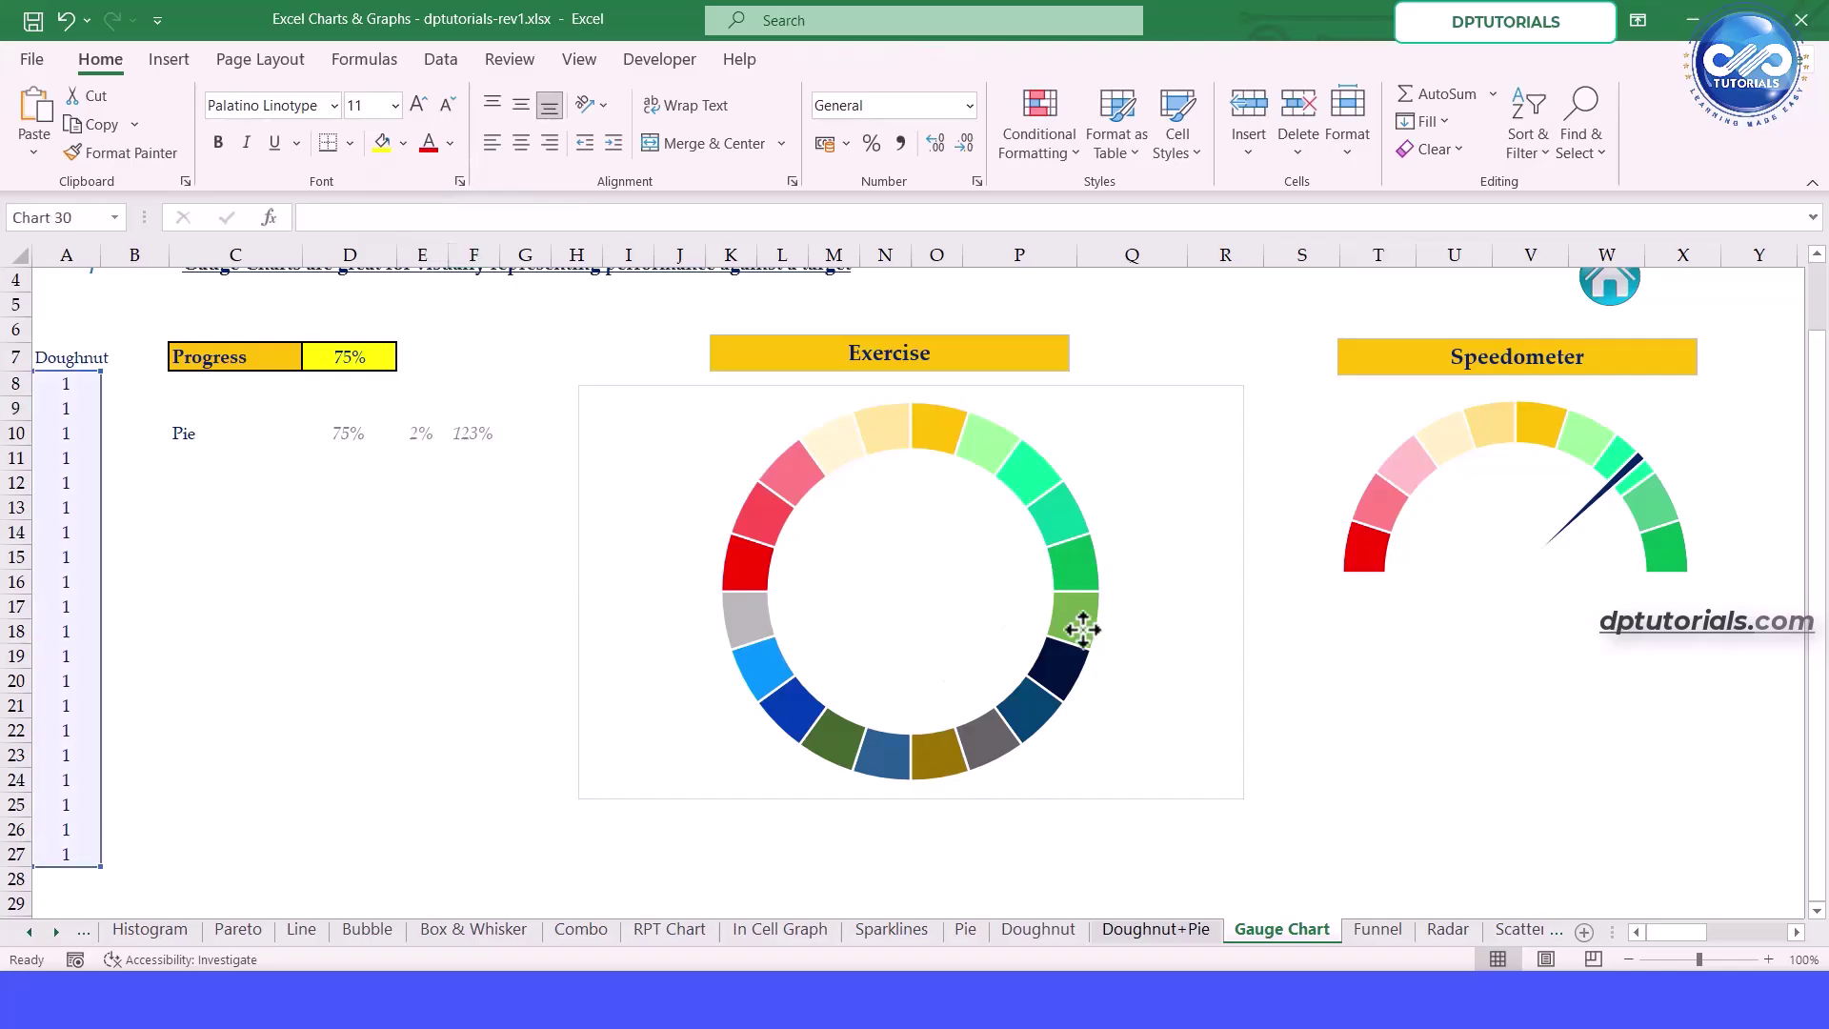
{"action": "left_click", "coordinate": [1079, 625]}
{"action": "left_click", "coordinate": [1076, 620]}
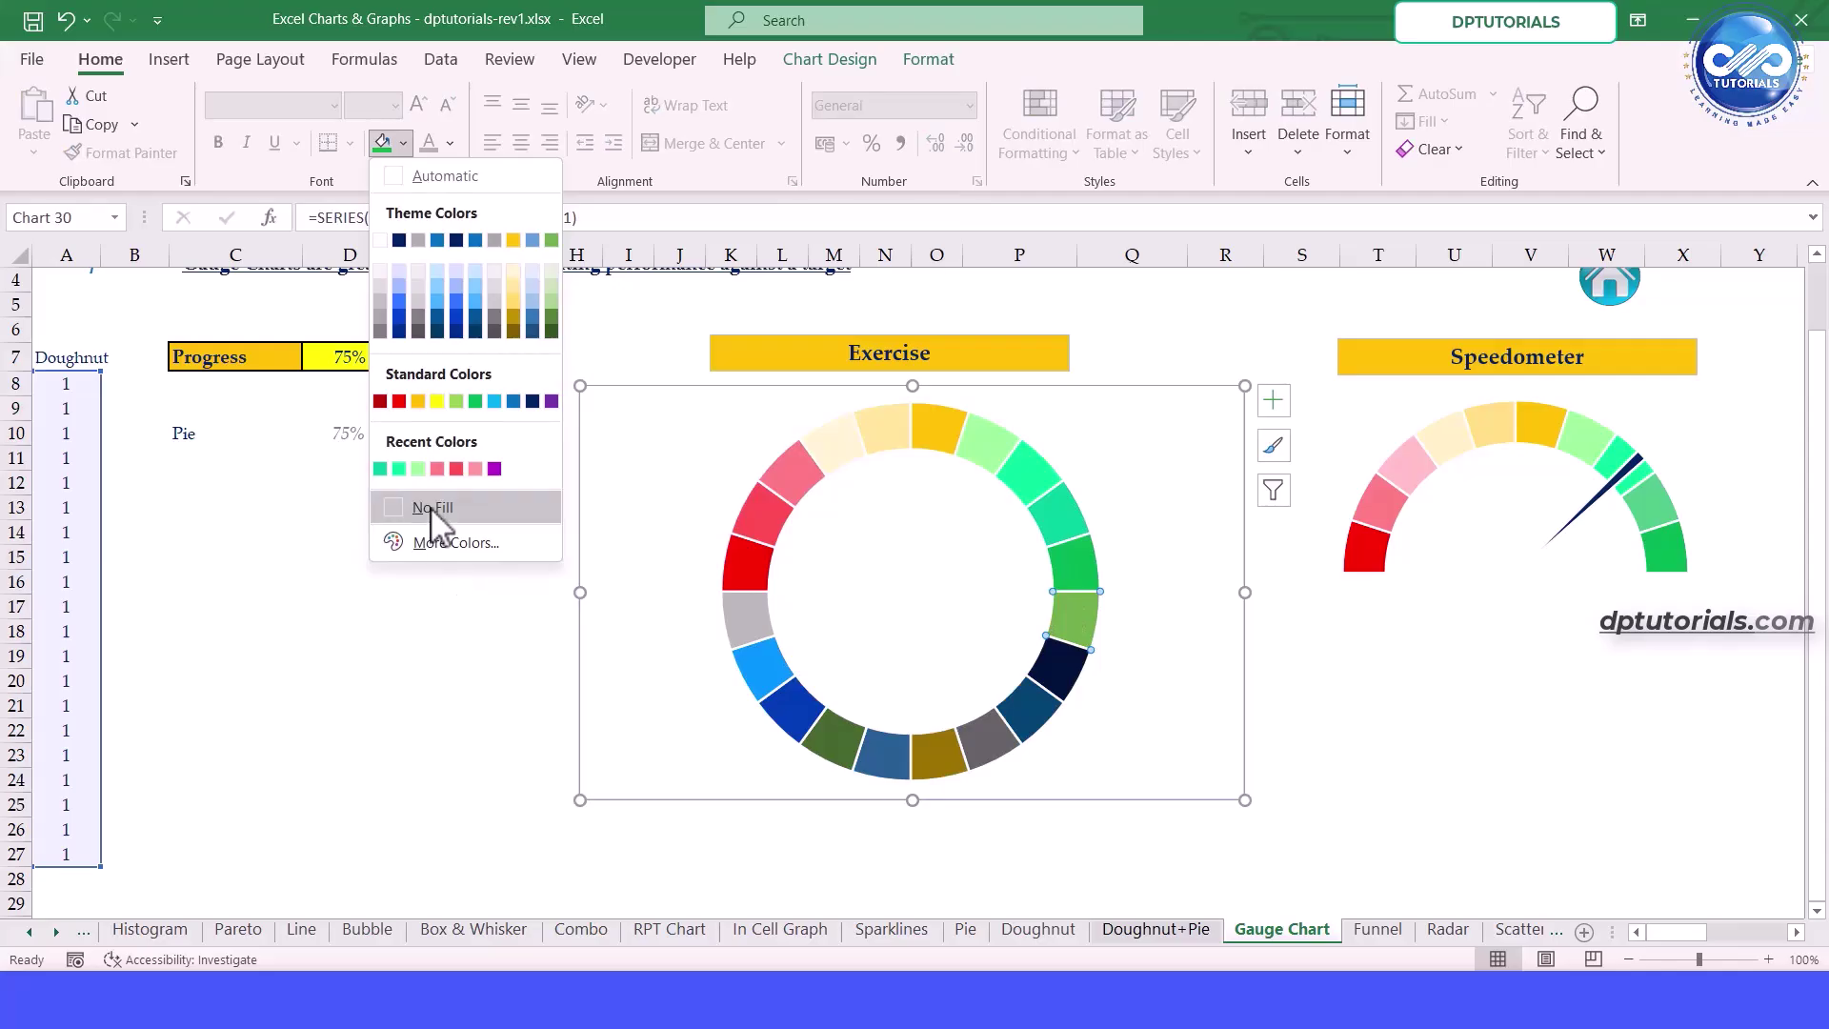
{"action": "left_click", "coordinate": [436, 515]}
{"action": "left_click", "coordinate": [1048, 664]}
{"action": "left_click", "coordinate": [383, 145]}
{"action": "left_click", "coordinate": [882, 752]}
{"action": "left_click", "coordinate": [383, 144]}
{"action": "left_click", "coordinate": [747, 620]}
{"action": "left_click", "coordinate": [383, 145]}
{"action": "left_click", "coordinate": [1274, 400]}
{"action": "left_click", "coordinate": [888, 539]}
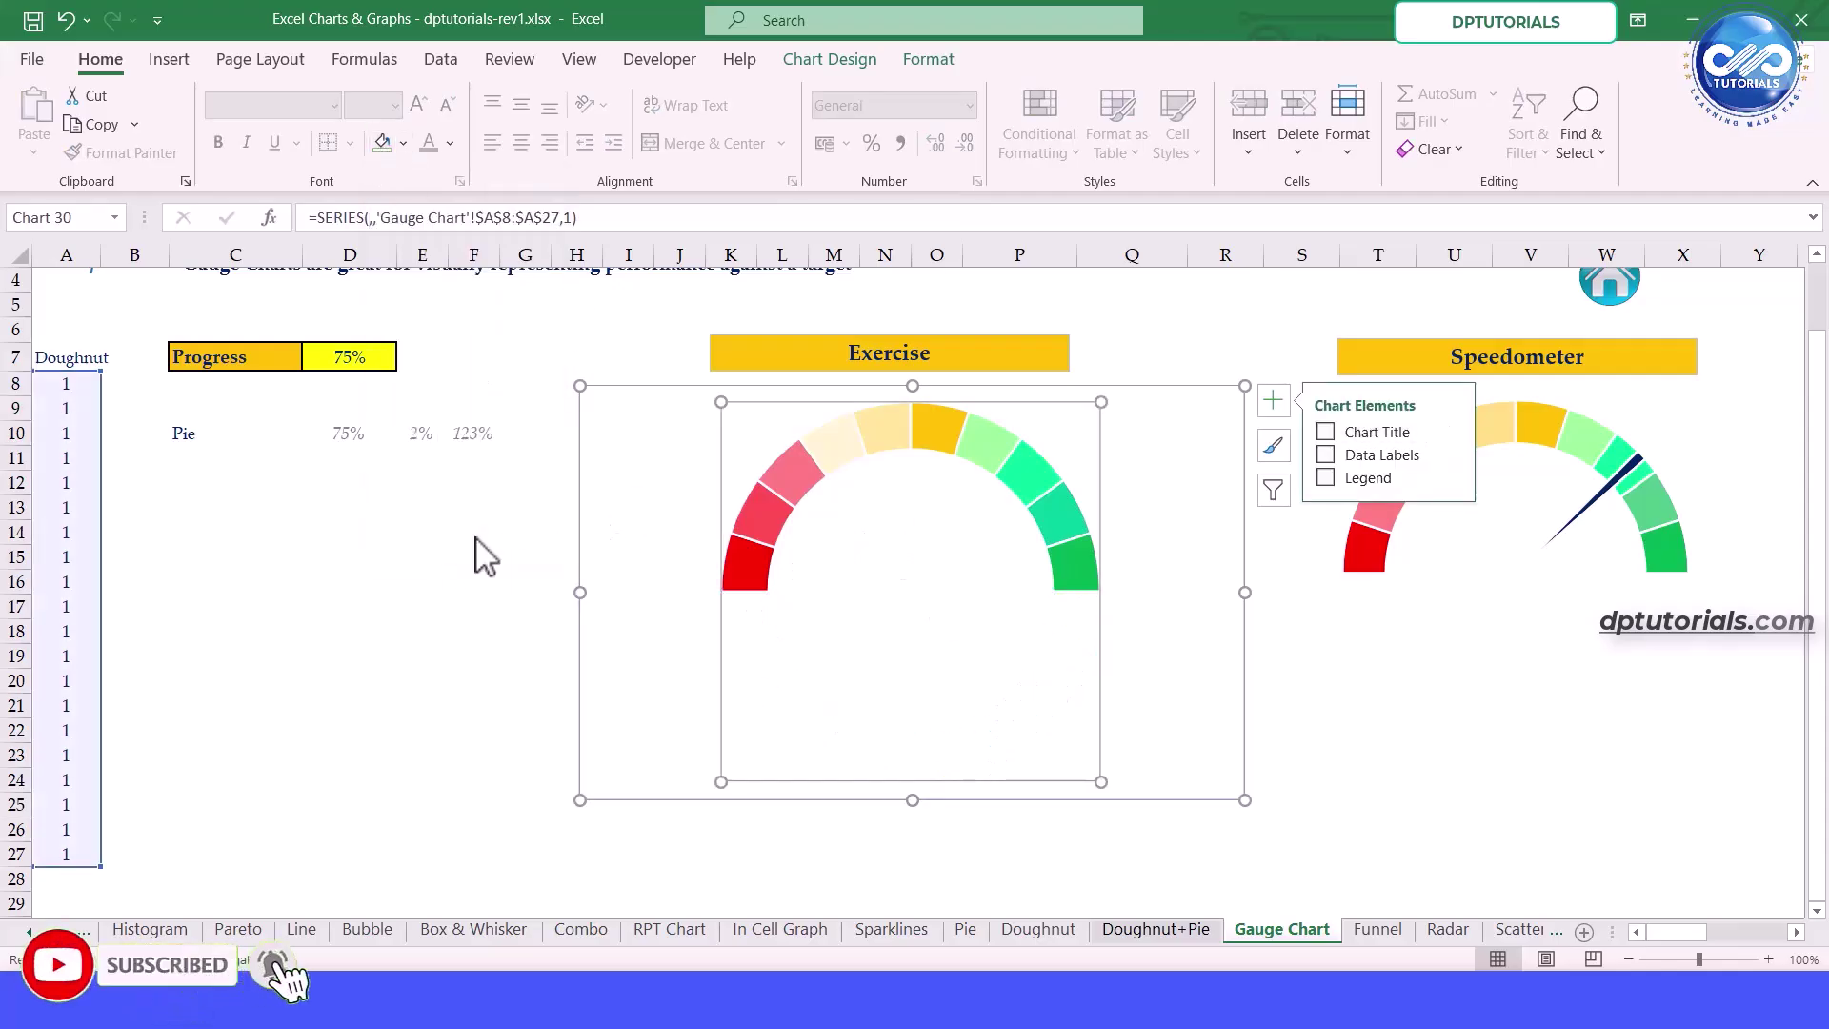
{"action": "left_click", "coordinate": [1285, 683]}
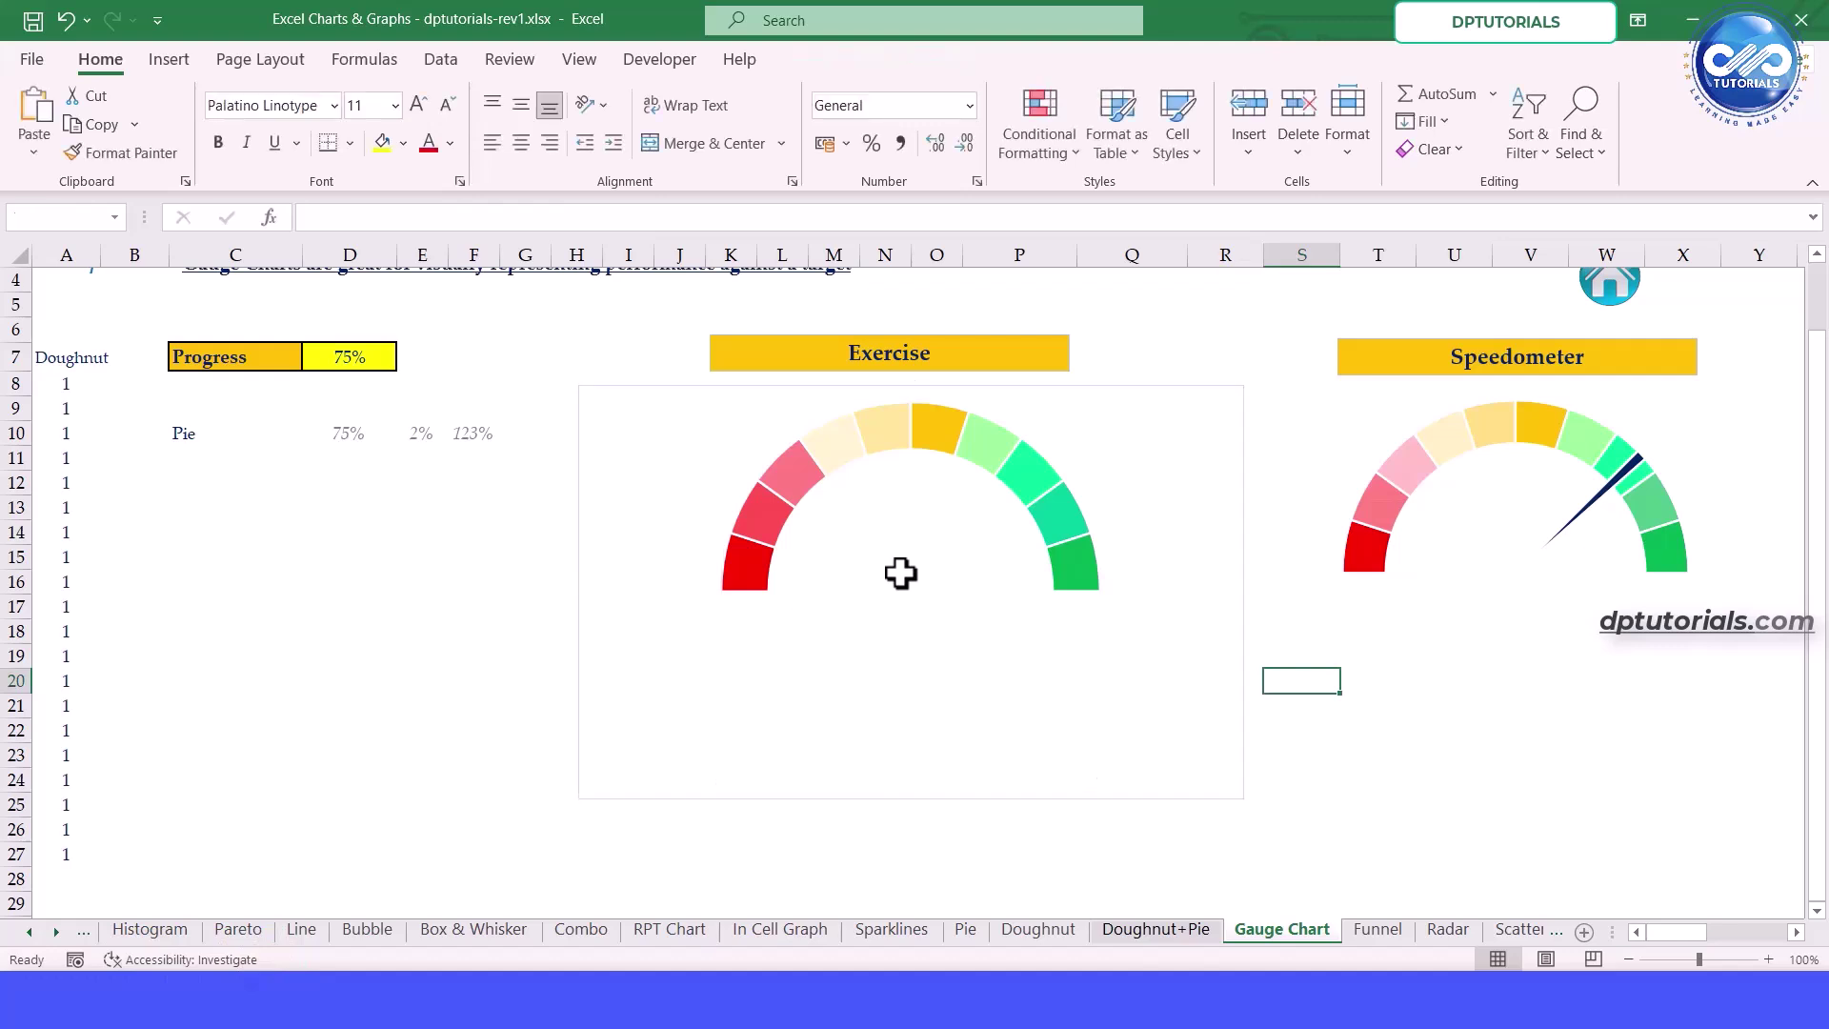
Add a data series to the chart with its name from C10 (Pie) and its values from D10:F10
{"action": "right_click", "coordinate": [927, 584]}
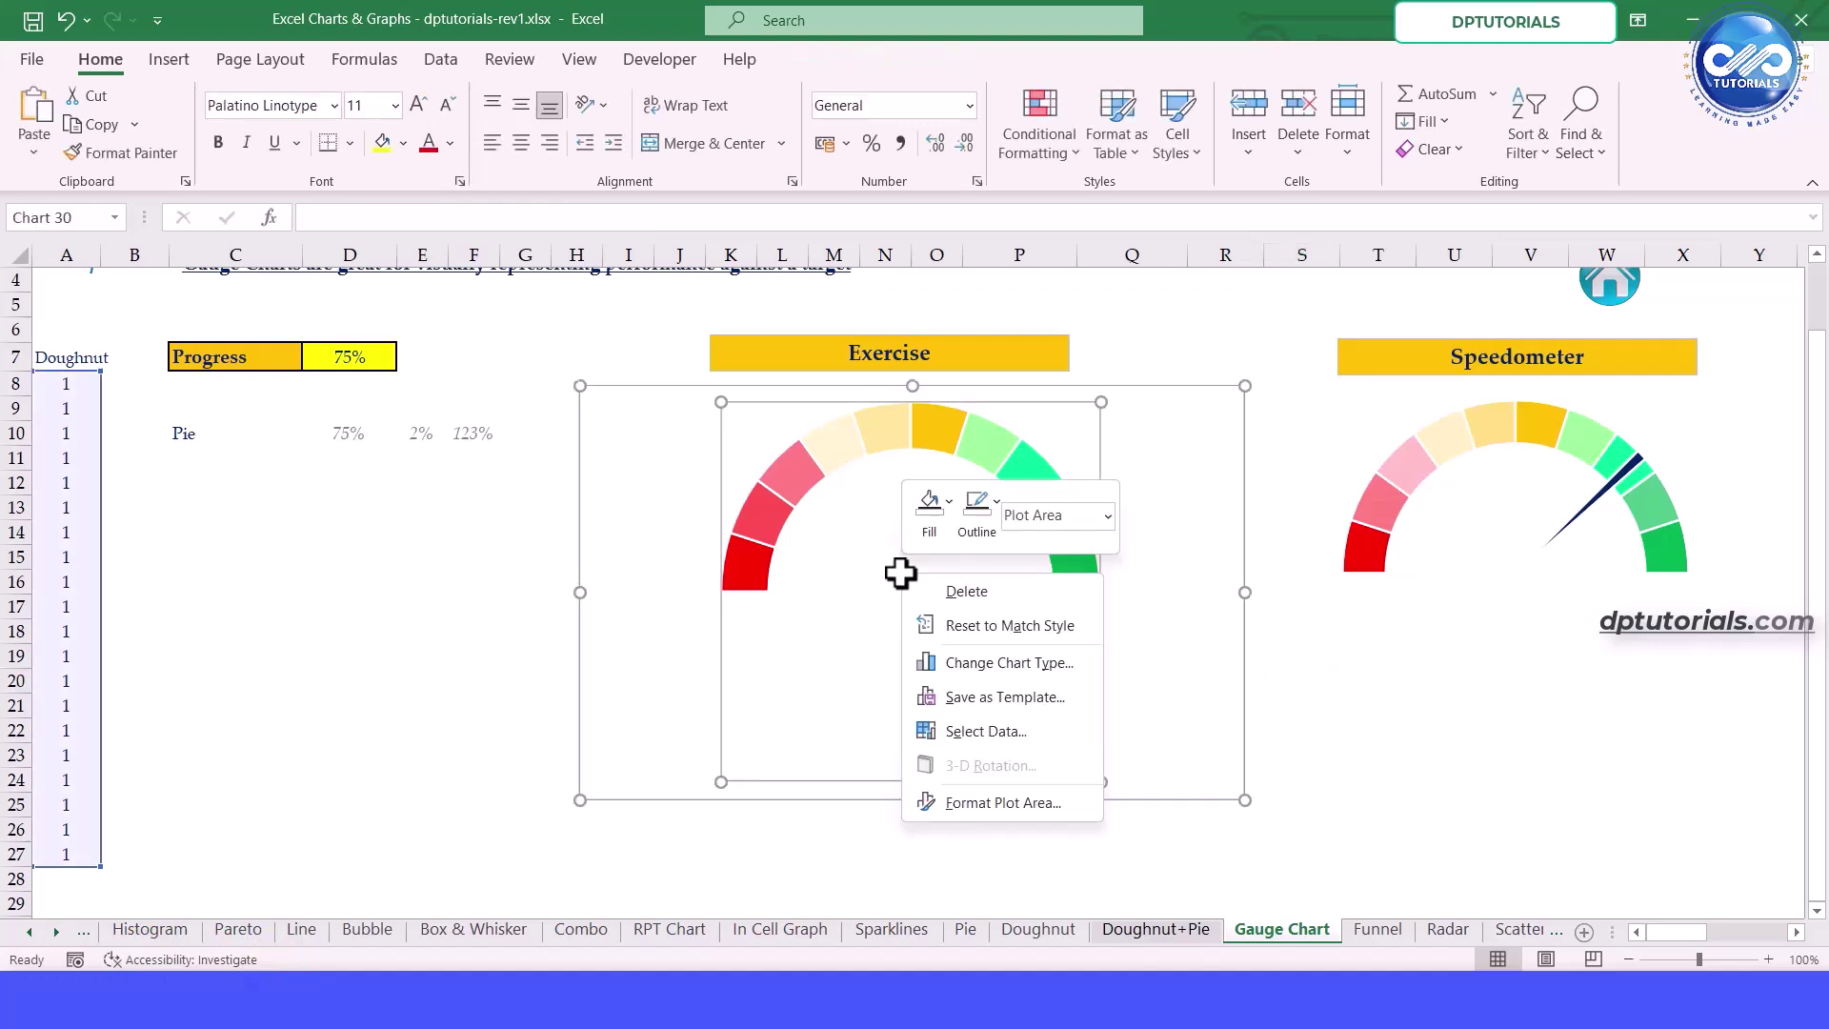
{"action": "left_click", "coordinate": [981, 731]}
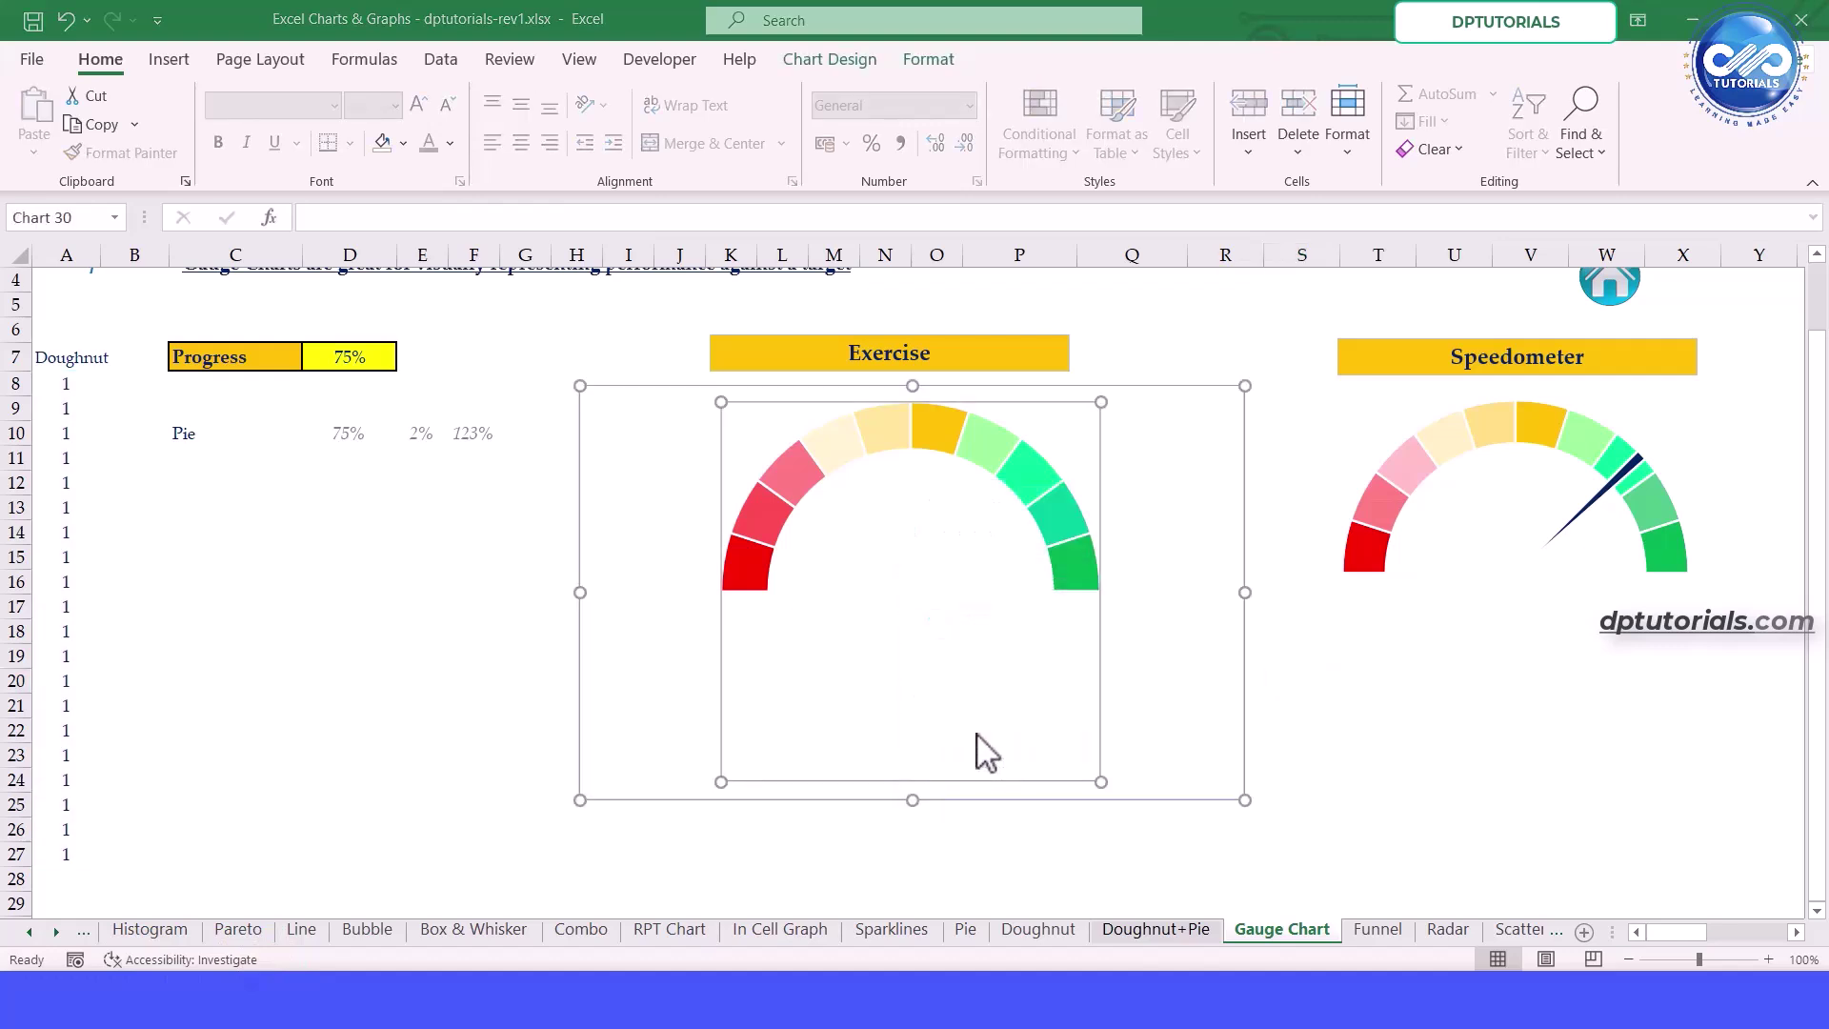
{"action": "left_click", "coordinate": [457, 288]}
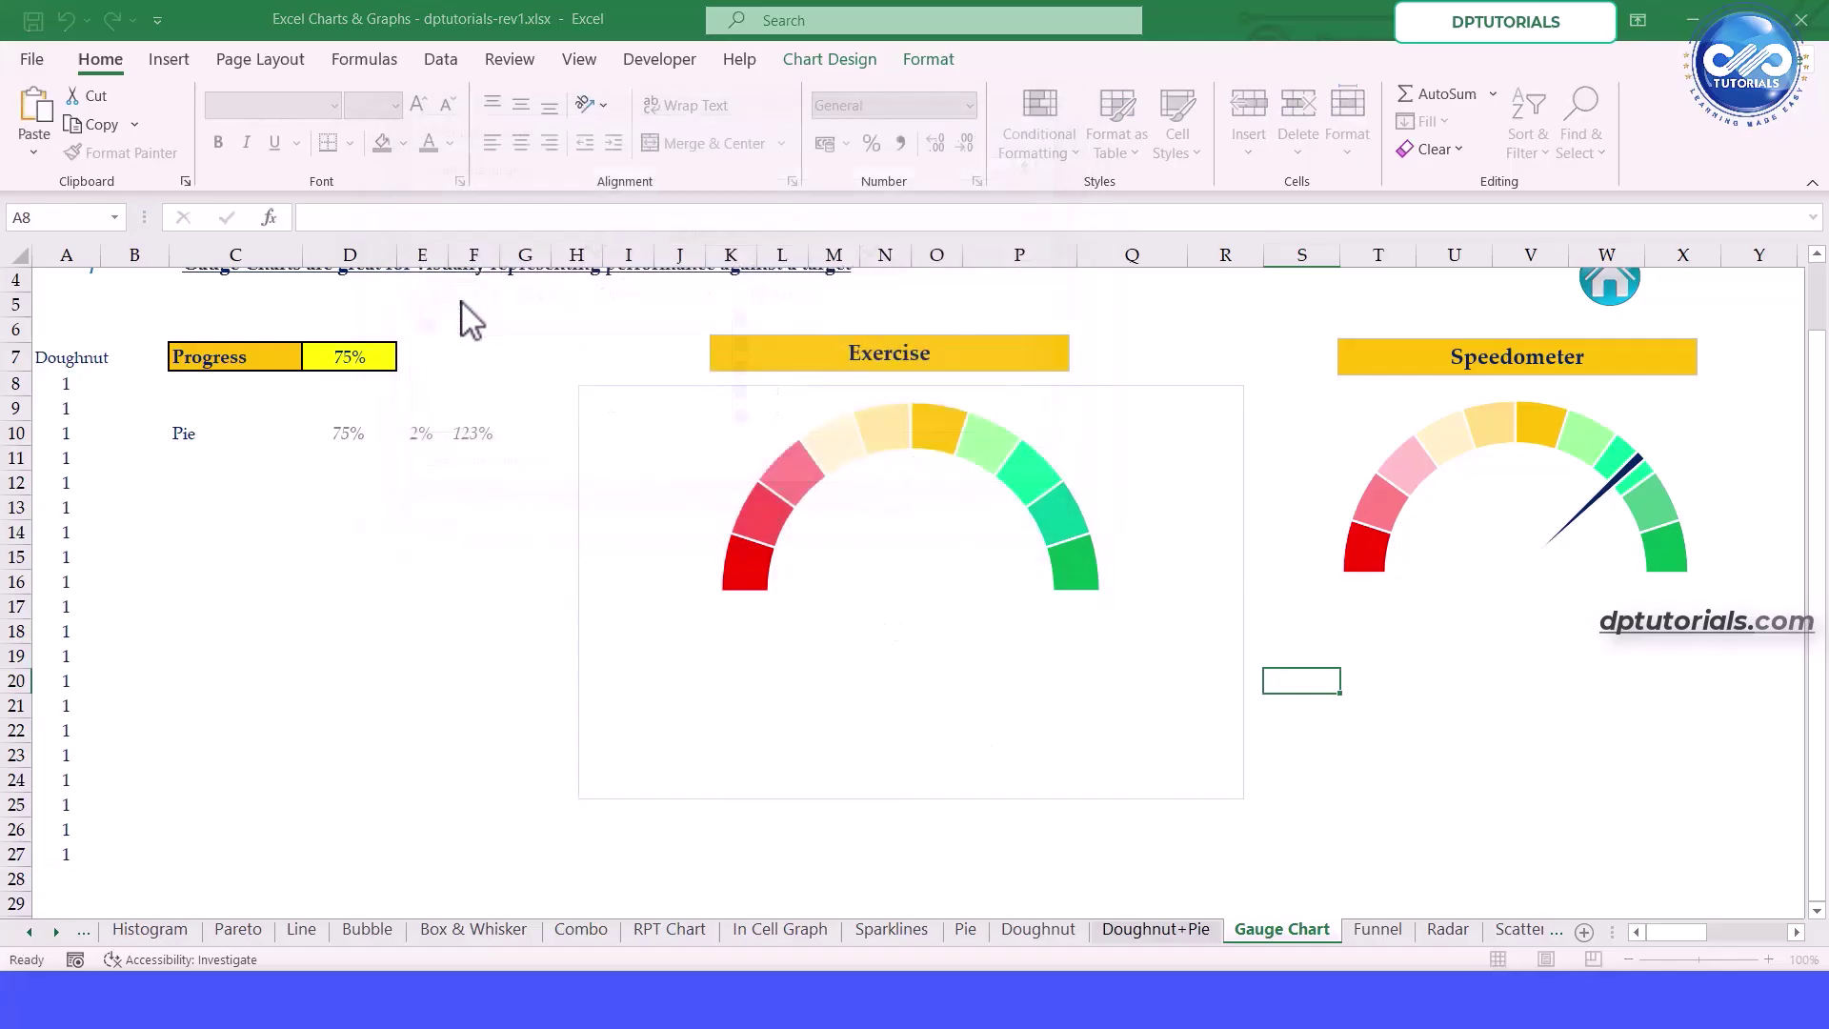
{"action": "left_click", "coordinate": [229, 433]}
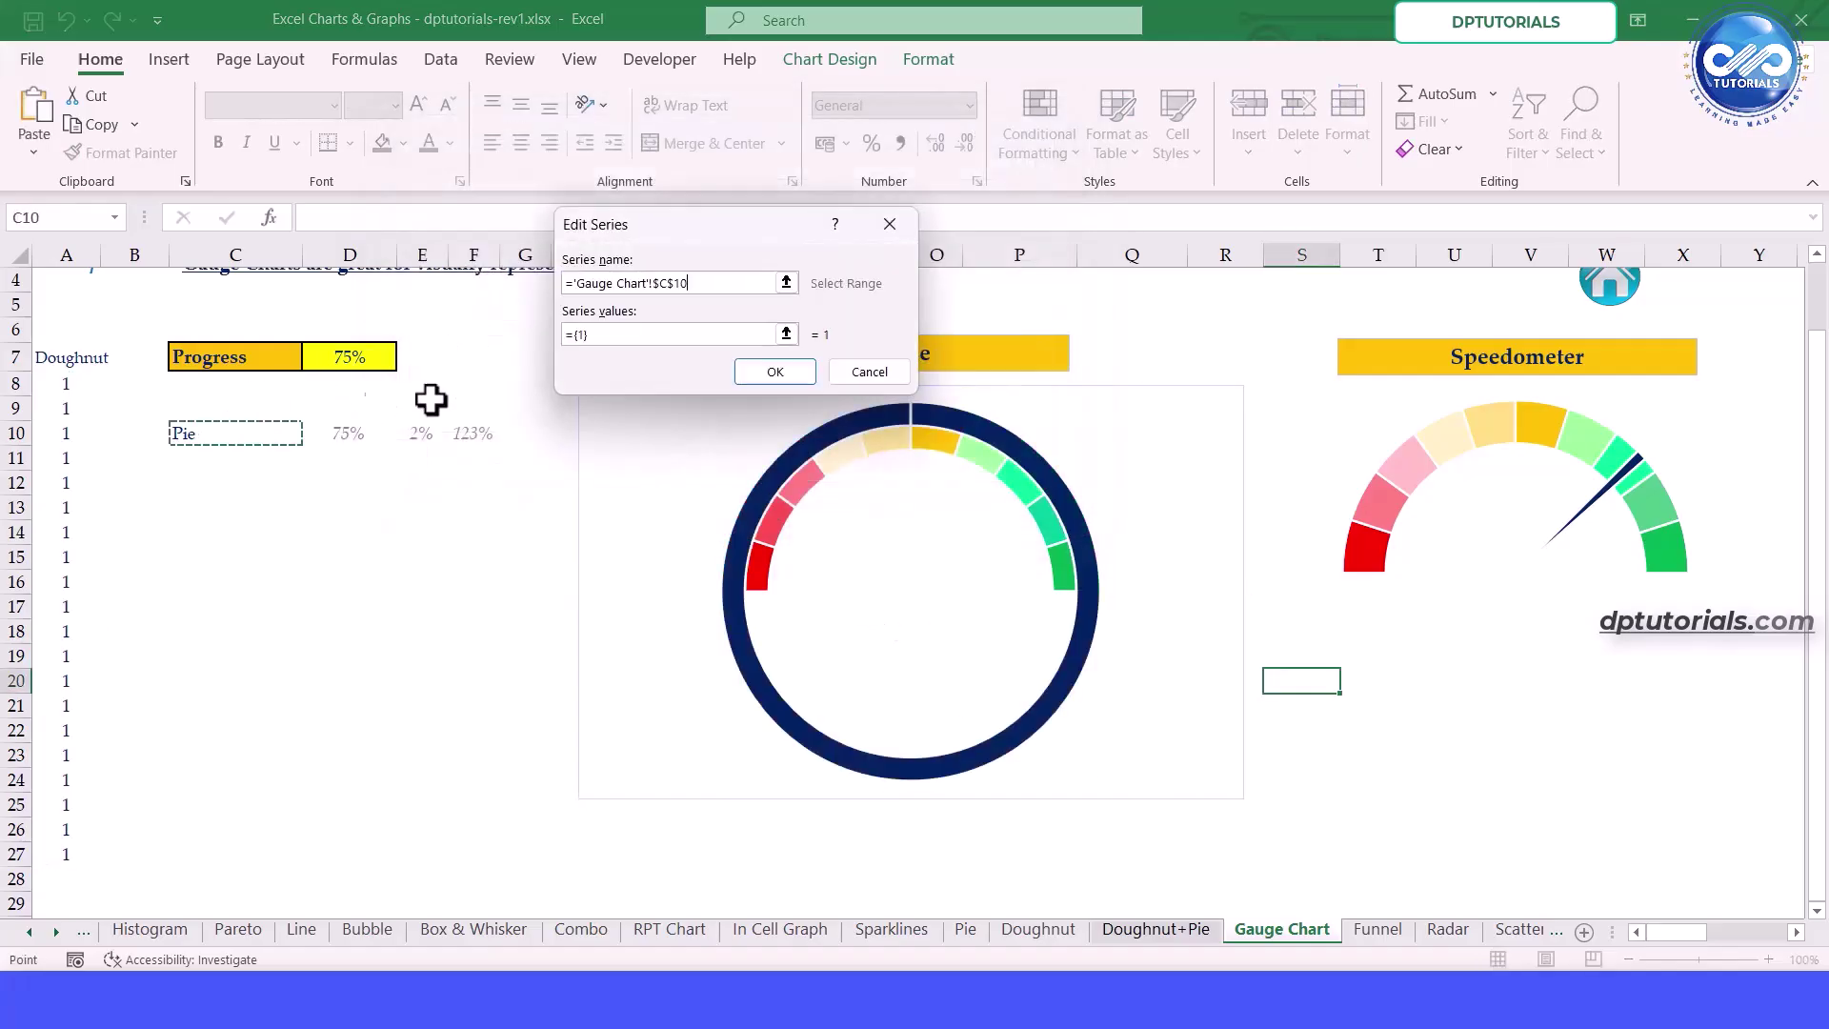
{"action": "left_click_drag", "start_coordinate": [570, 333], "coordinate": [538, 328]}
{"action": "key", "text": "BackSpace"}
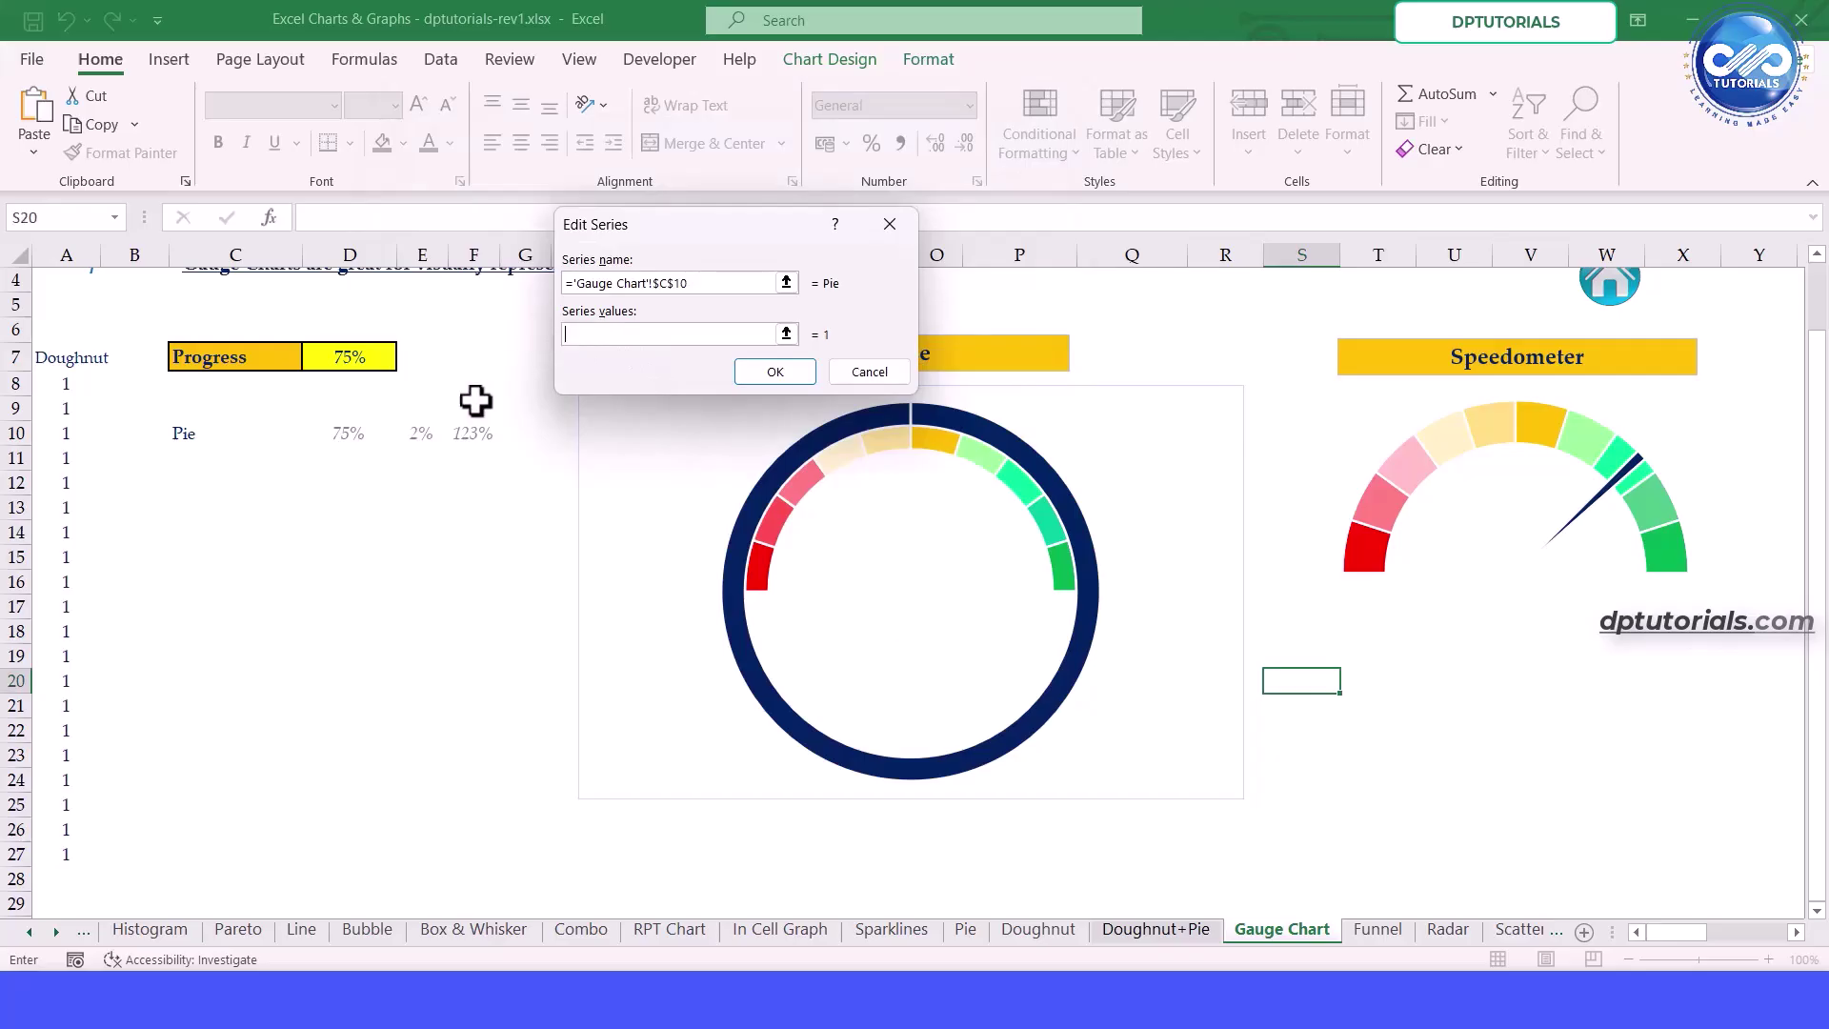
{"action": "left_click", "coordinate": [761, 374]}
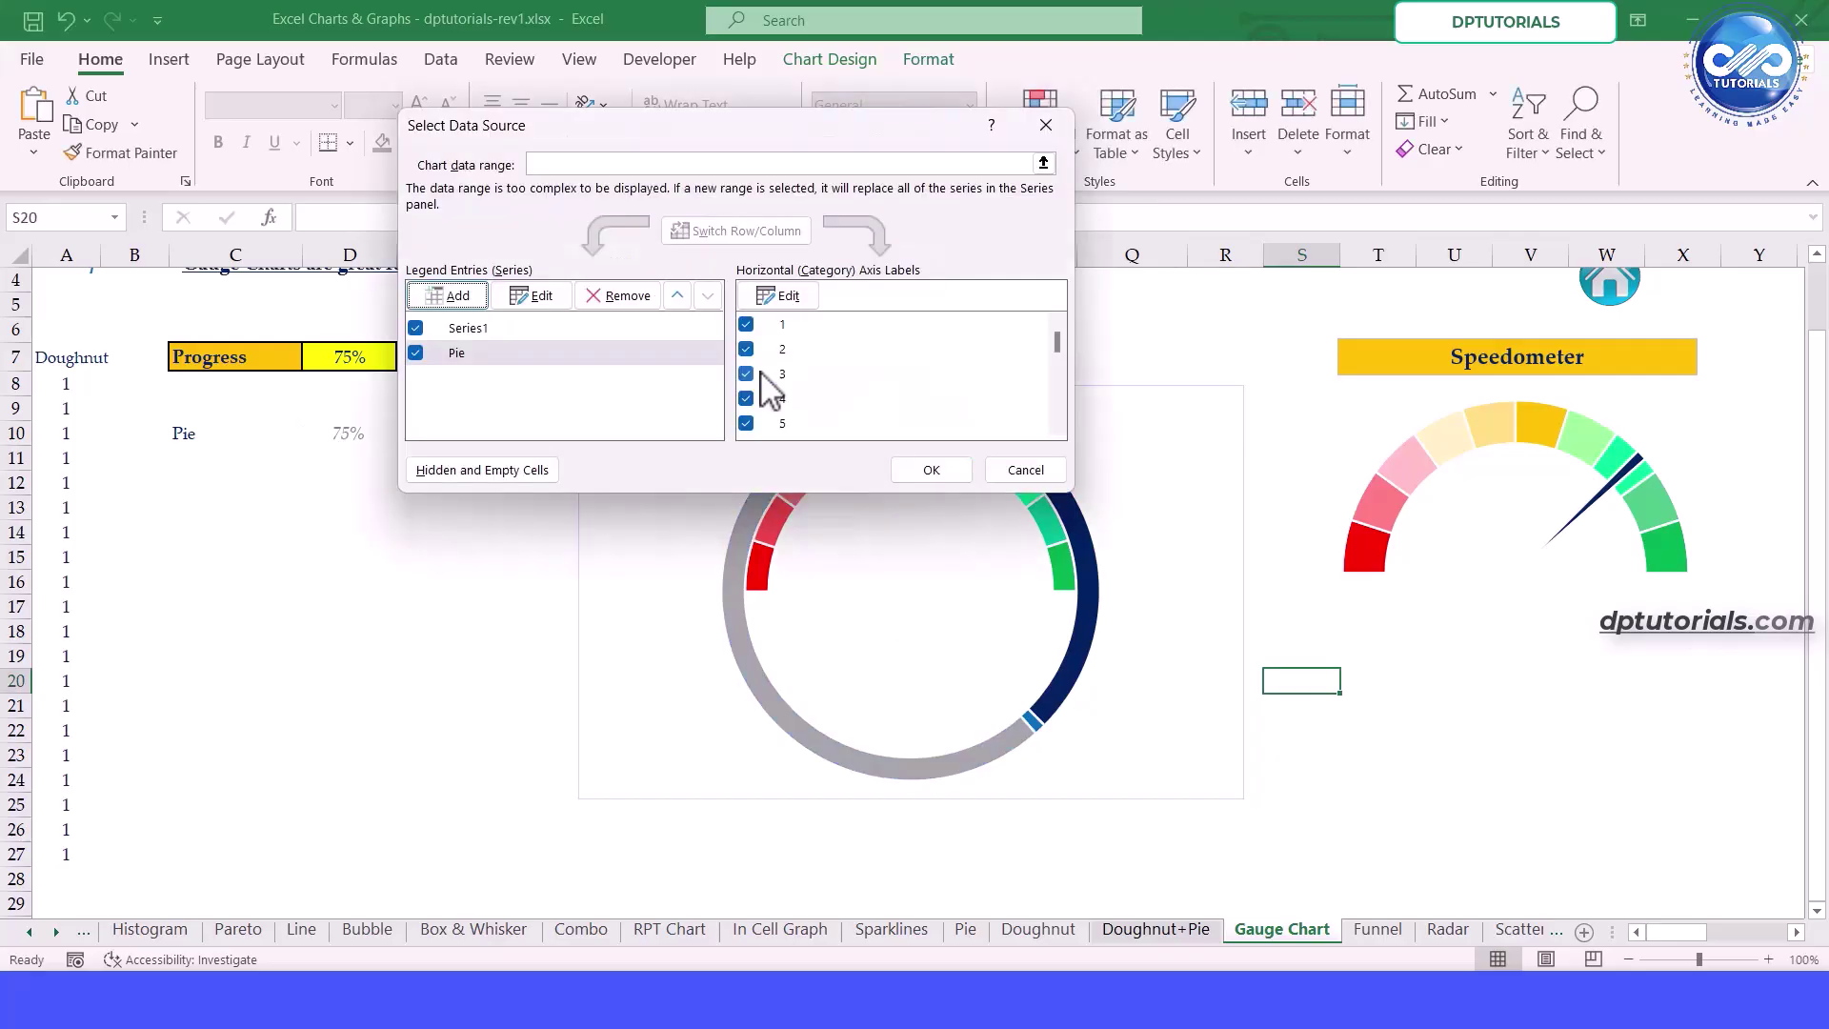
{"action": "left_click", "coordinate": [916, 470]}
Move the Pie series to the secondary axis in the chart's combination settings
{"action": "left_click", "coordinate": [1041, 480]}
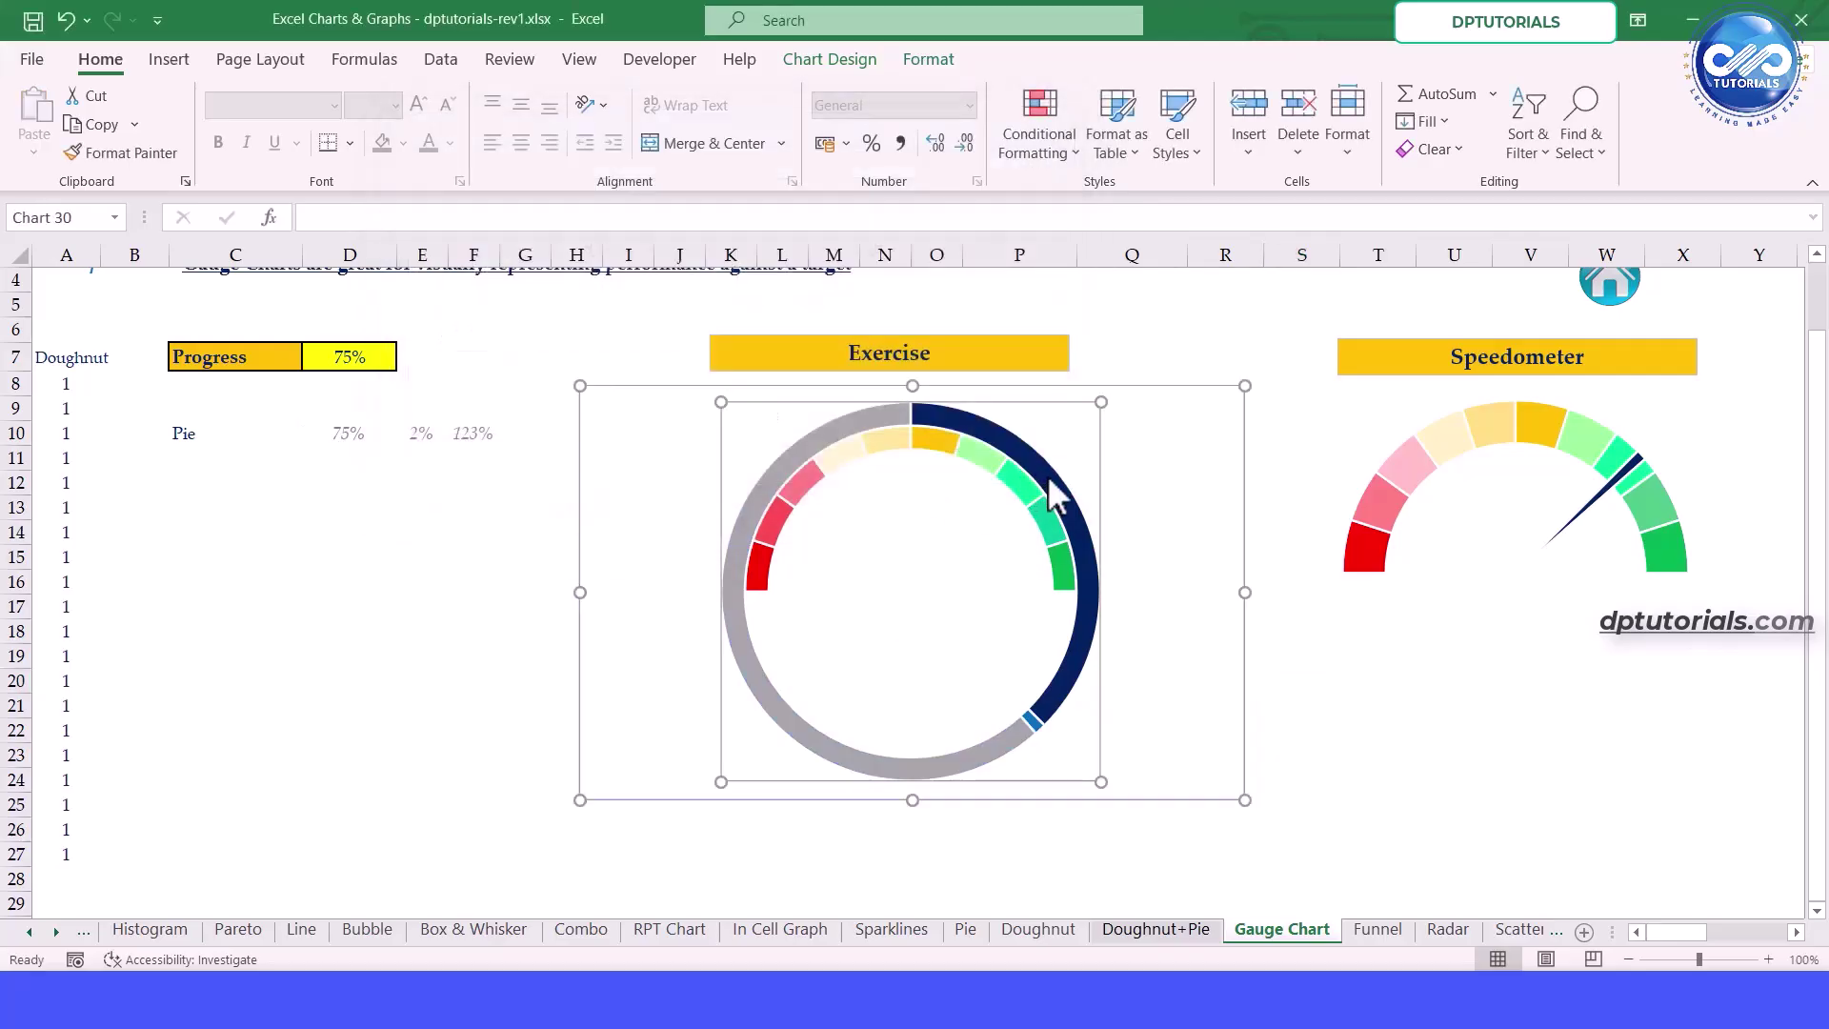
{"action": "left_click", "coordinate": [1048, 476]}
{"action": "right_click", "coordinate": [1048, 476]}
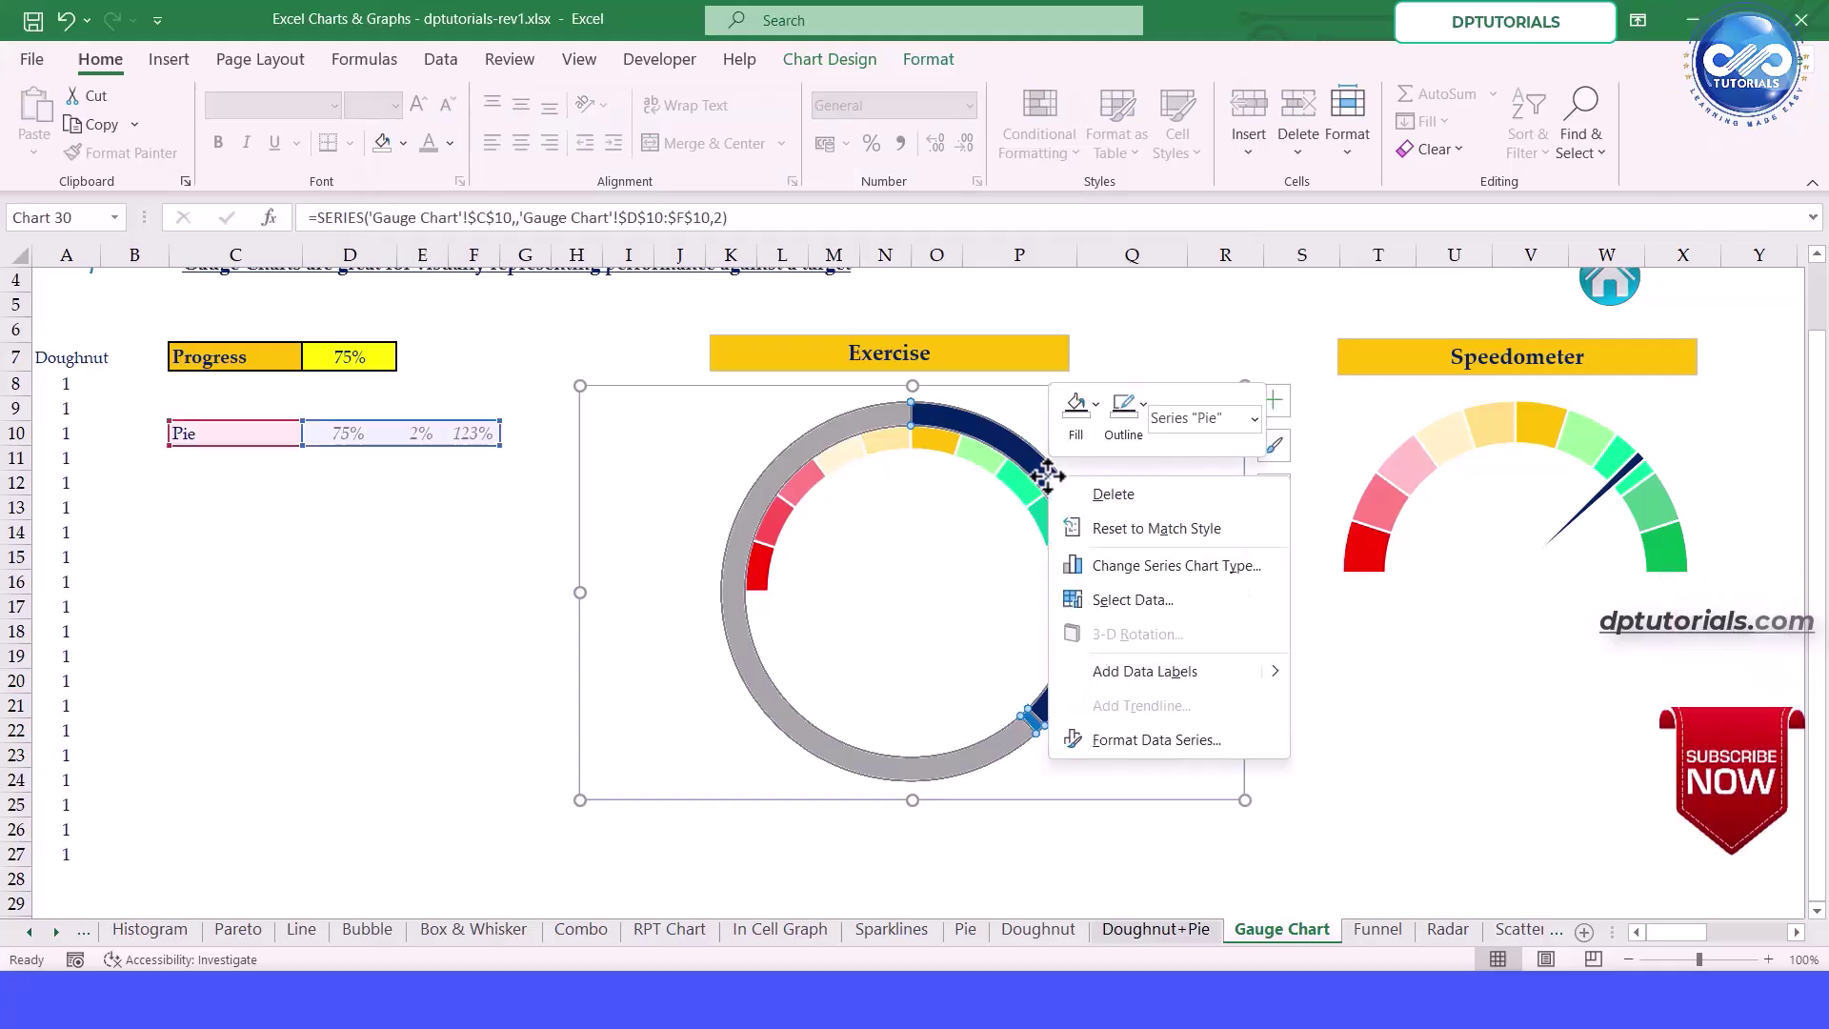
{"action": "left_click", "coordinate": [1119, 565]}
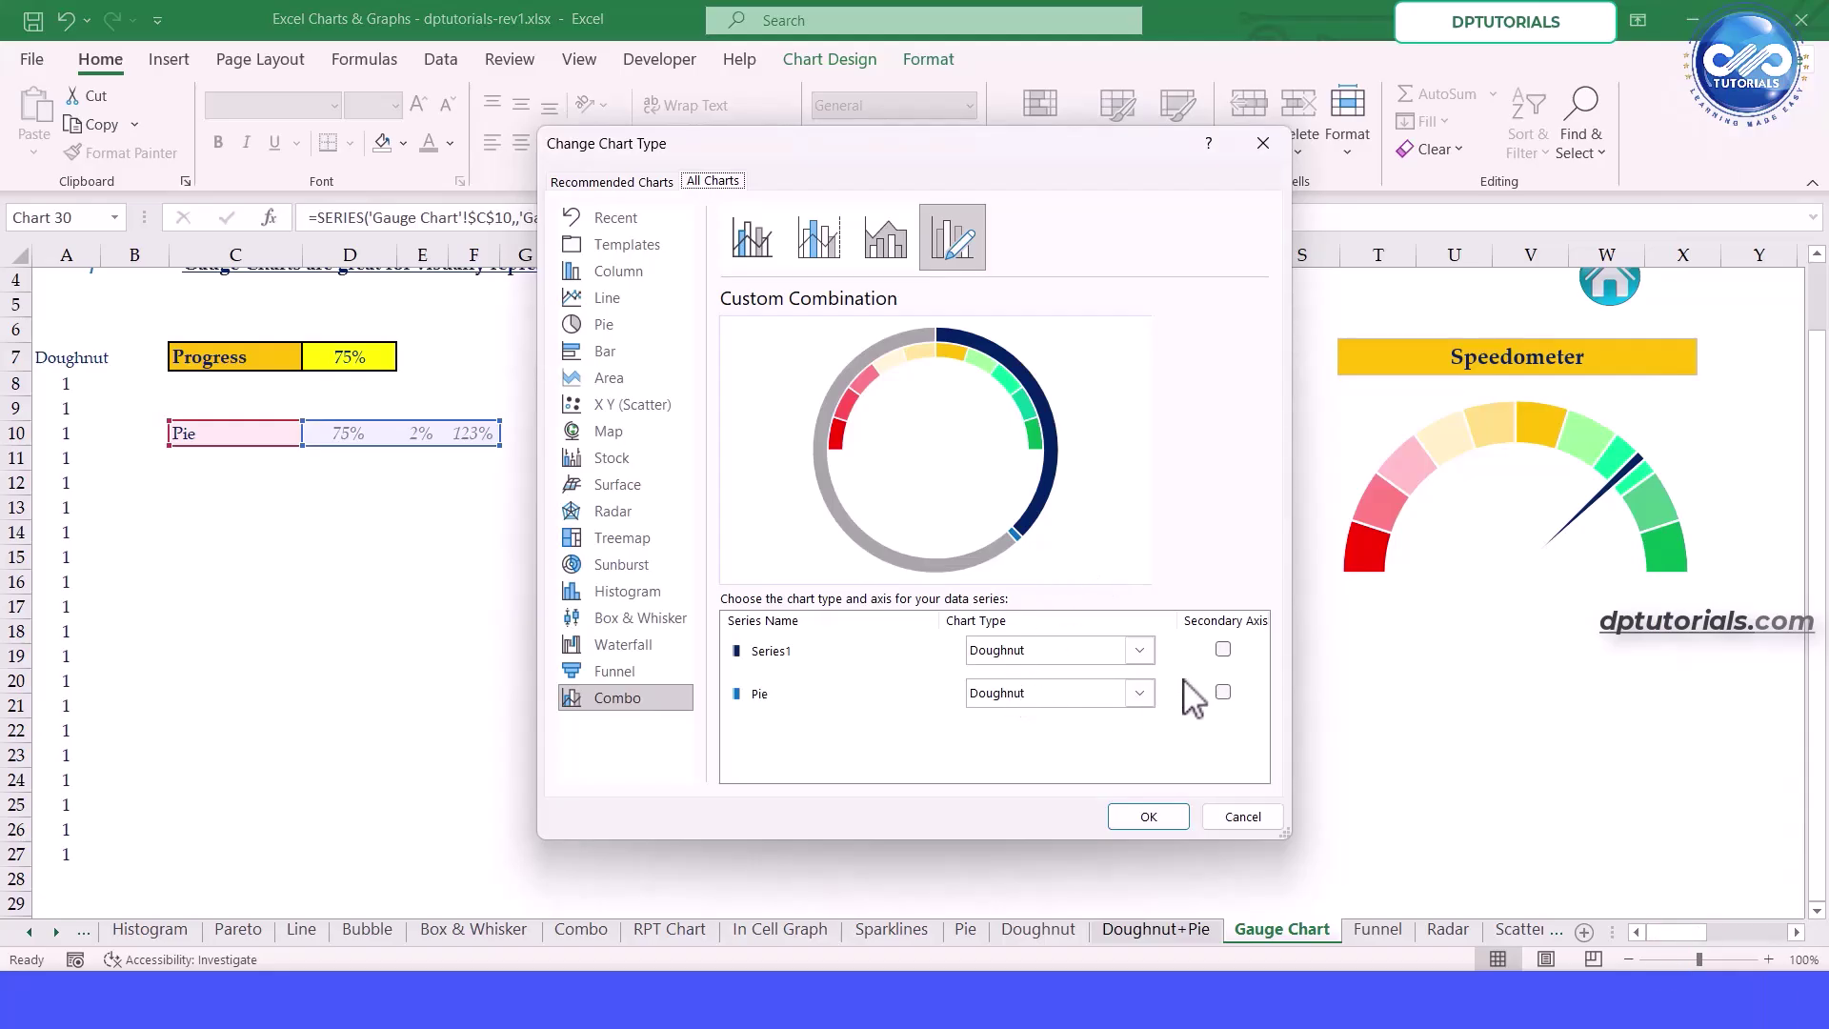
{"action": "left_click", "coordinate": [1223, 692]}
{"action": "left_click", "coordinate": [1149, 817]}
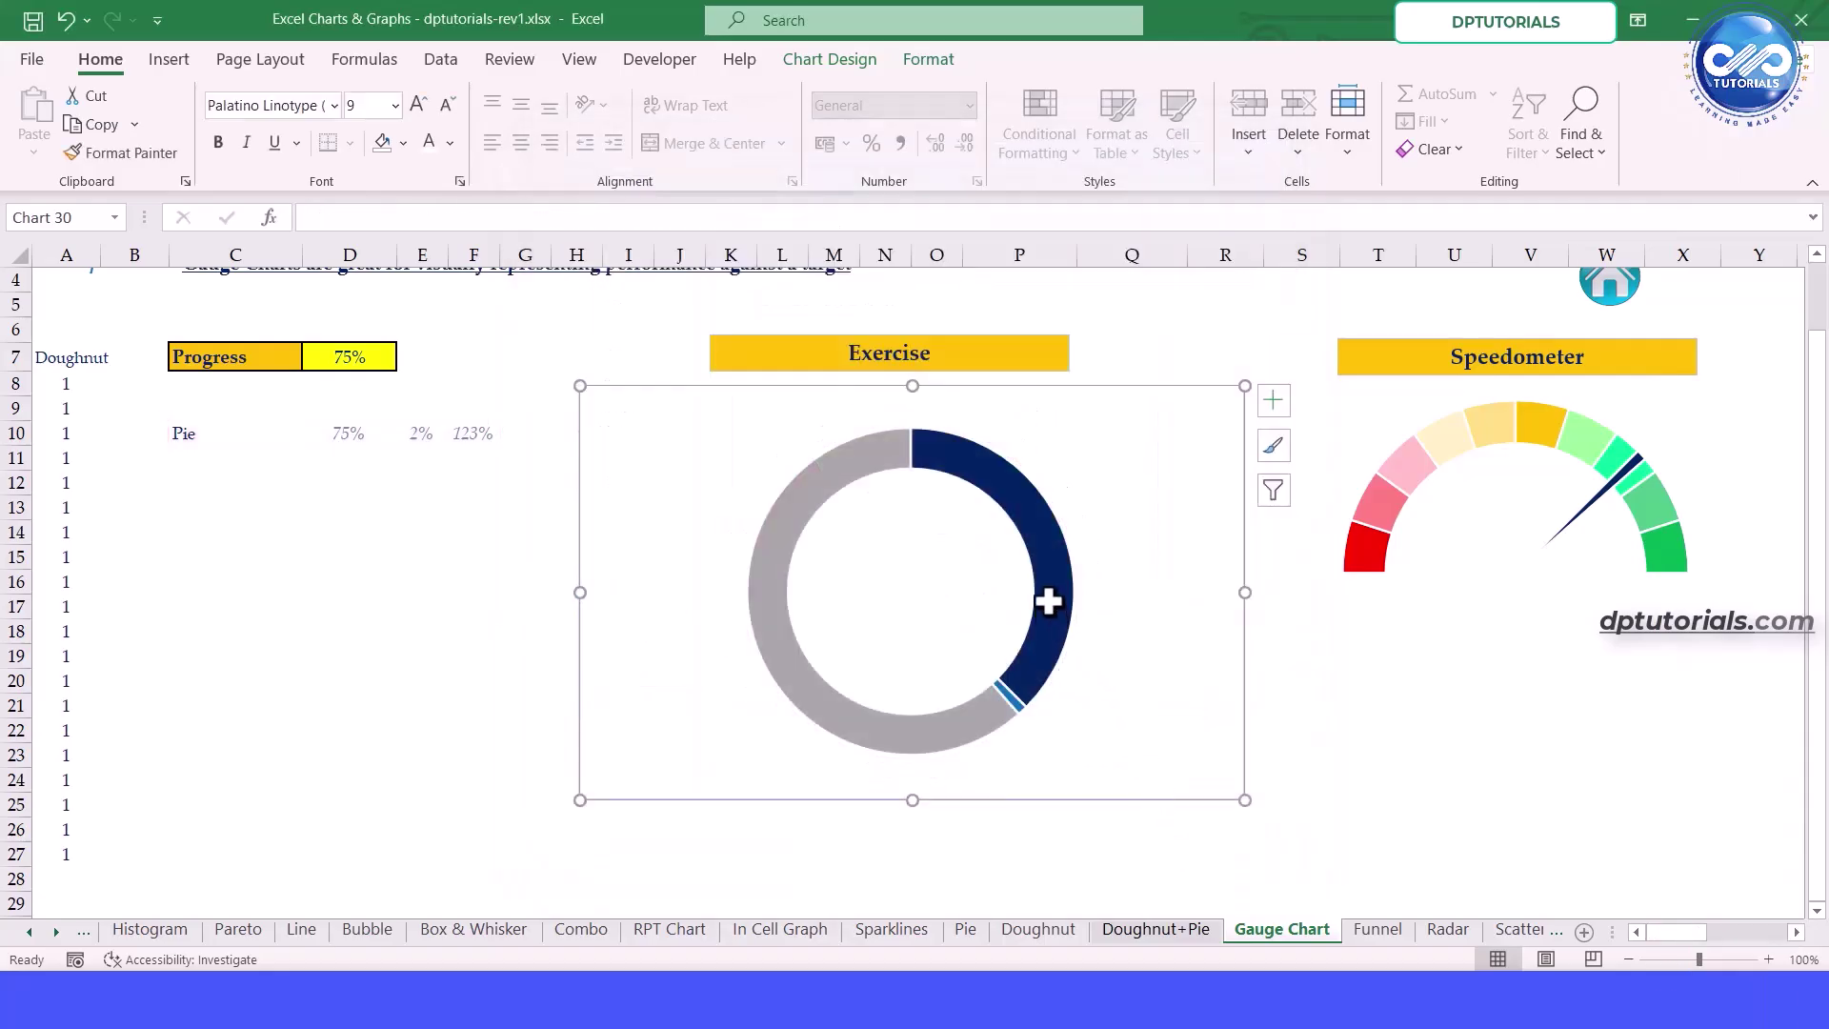
Set the Pie series' angle of first slice to 270° and its doughnut hole size to 0%
{"action": "right_click", "coordinate": [1049, 601]}
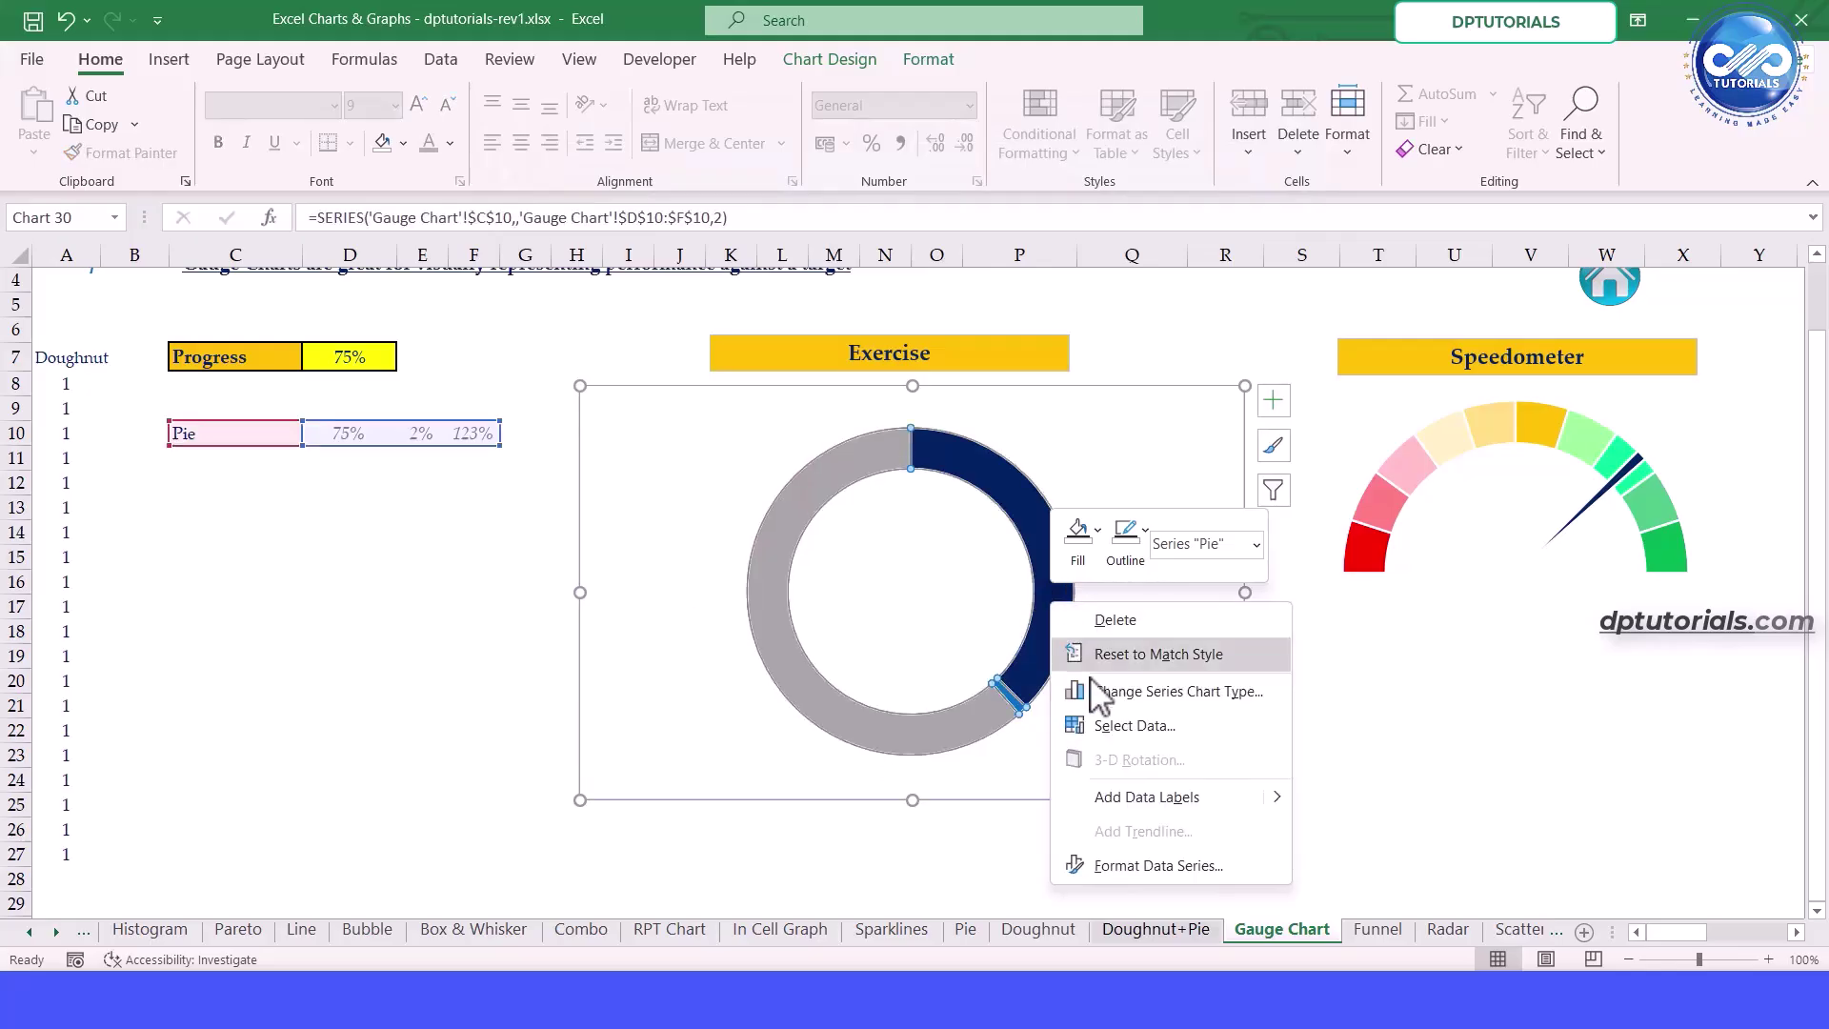
{"action": "left_click", "coordinate": [1158, 865]}
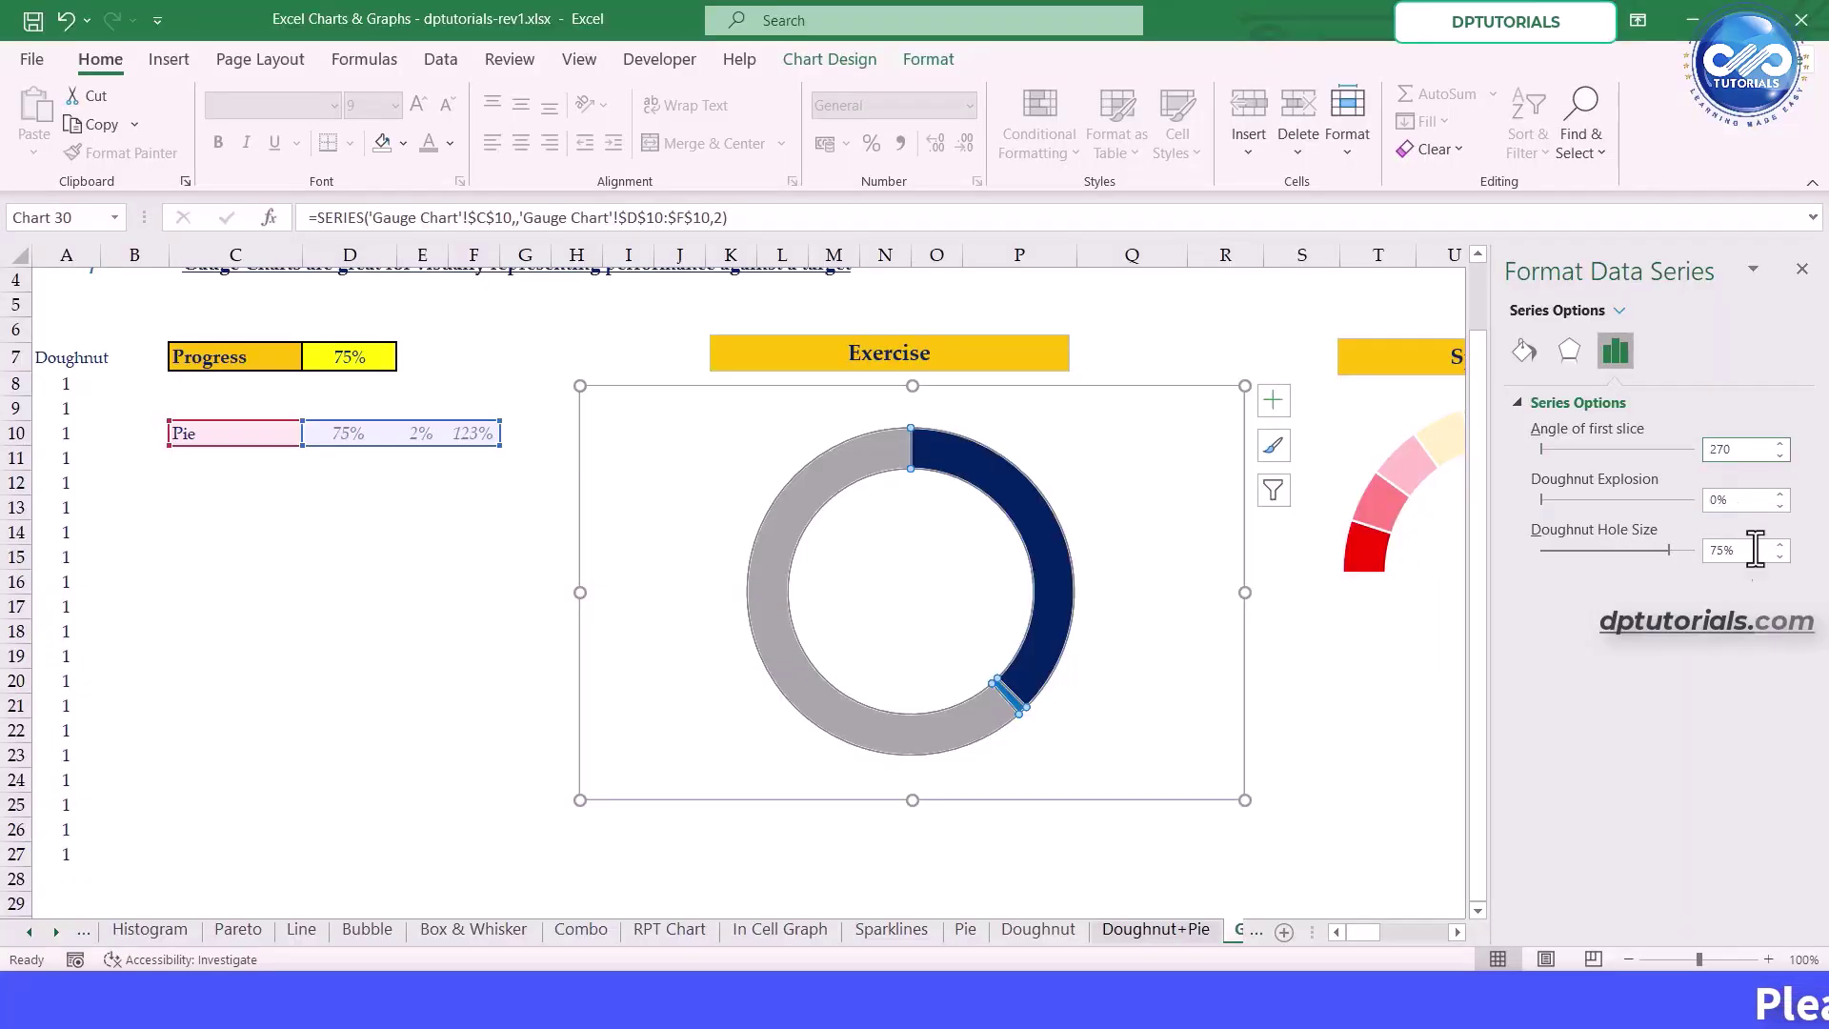
{"action": "key", "text": "Return"}
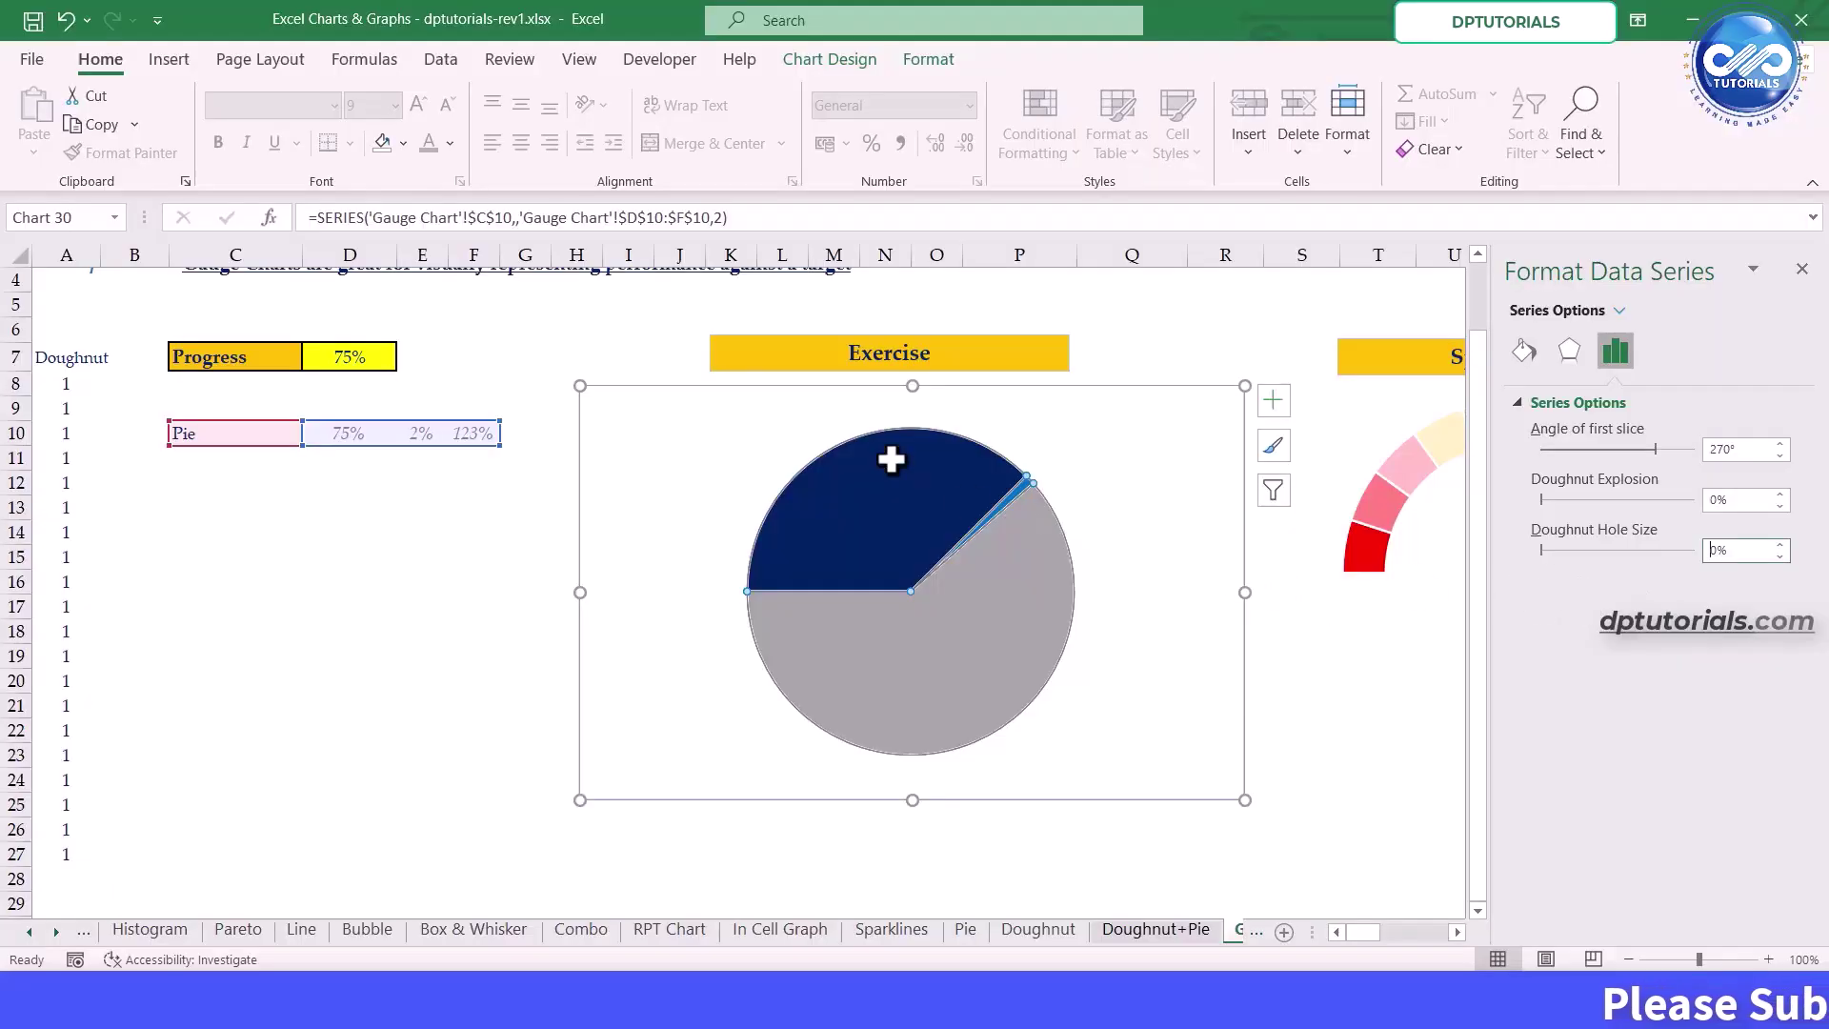
Remove the fill from the Pie series' first slice and fill the thin needle slice with the dark navy theme colour
{"action": "left_click", "coordinate": [910, 477]}
{"action": "left_click", "coordinate": [1807, 273]}
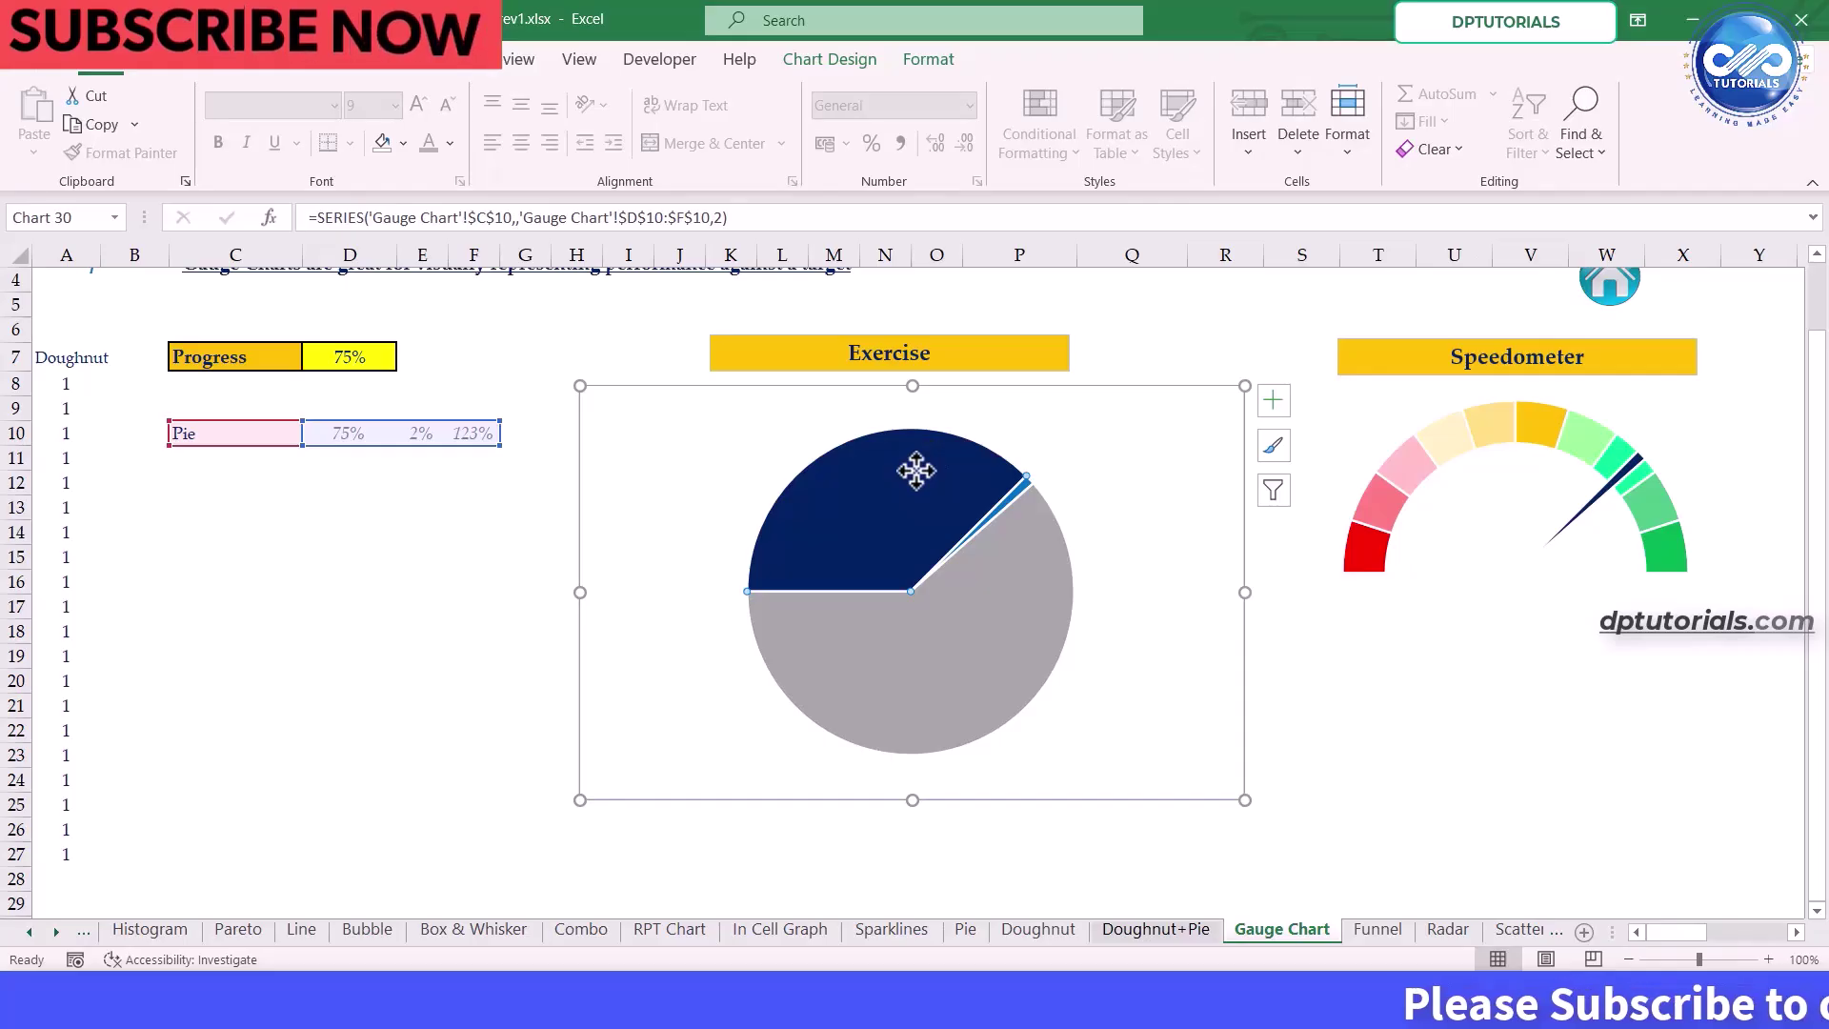
{"action": "left_click", "coordinate": [380, 145]}
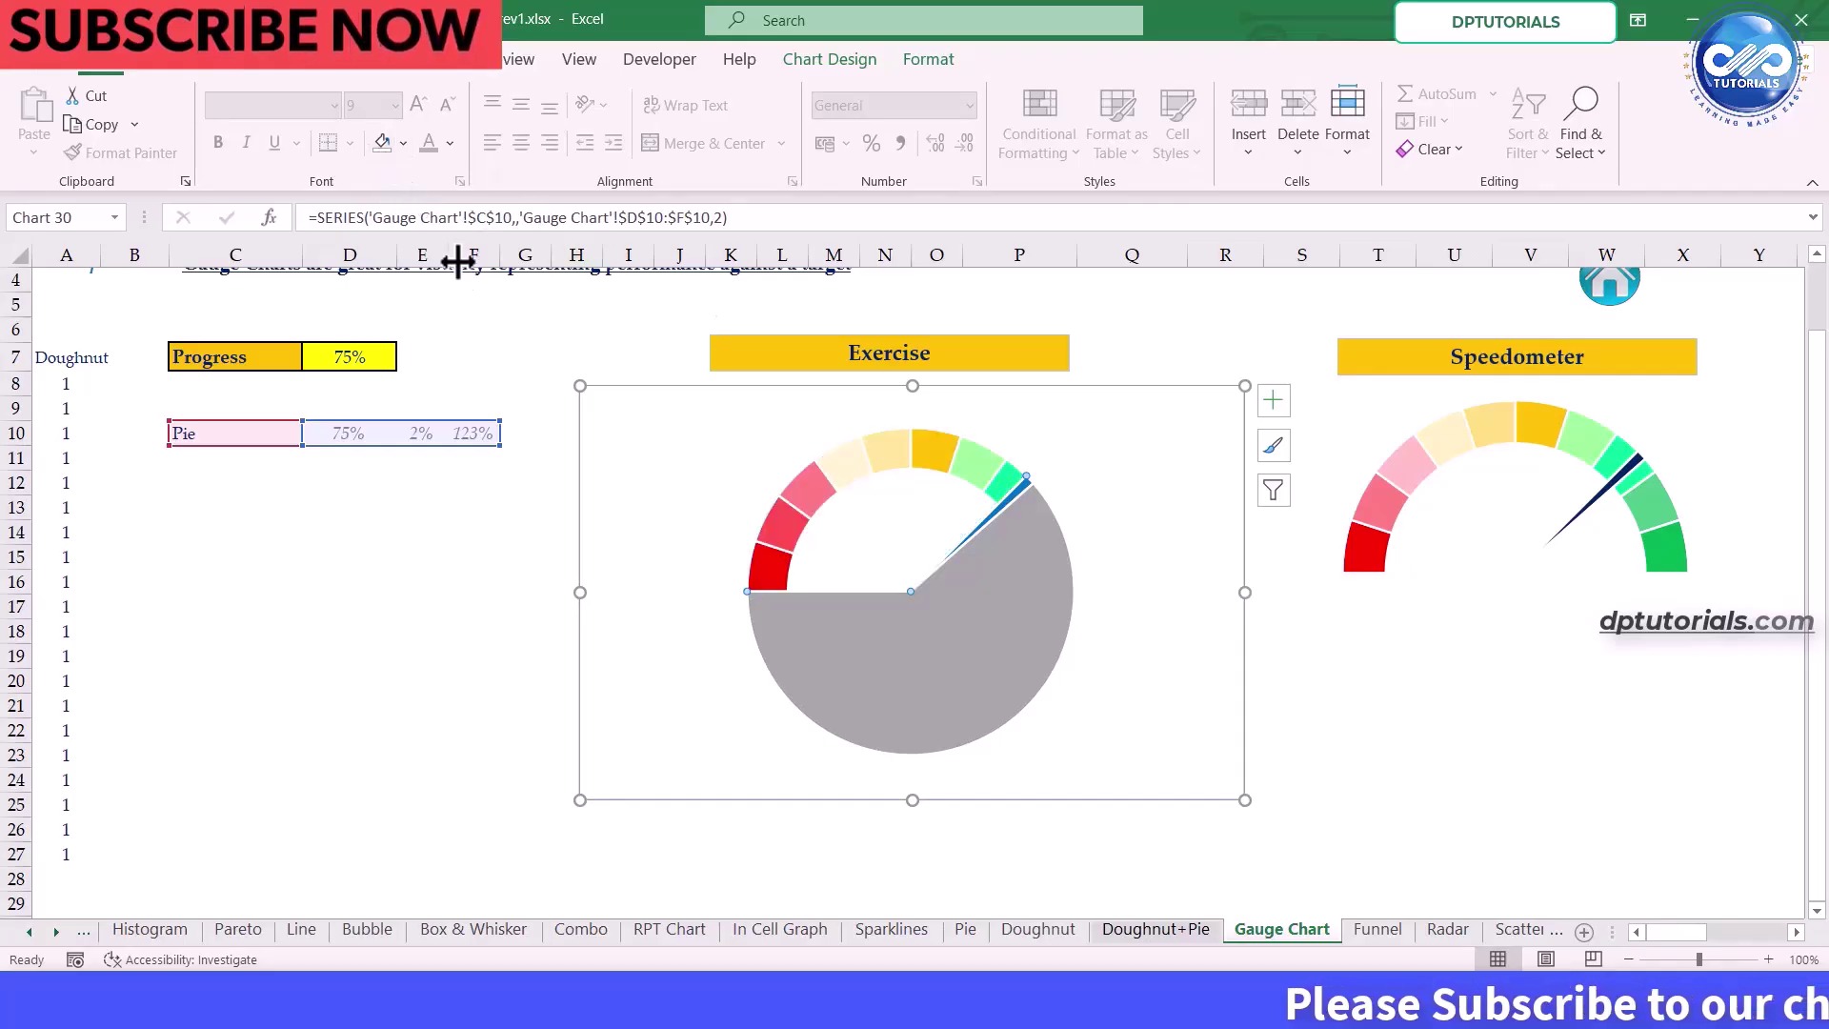
{"action": "key", "text": "ctrl+Right"}
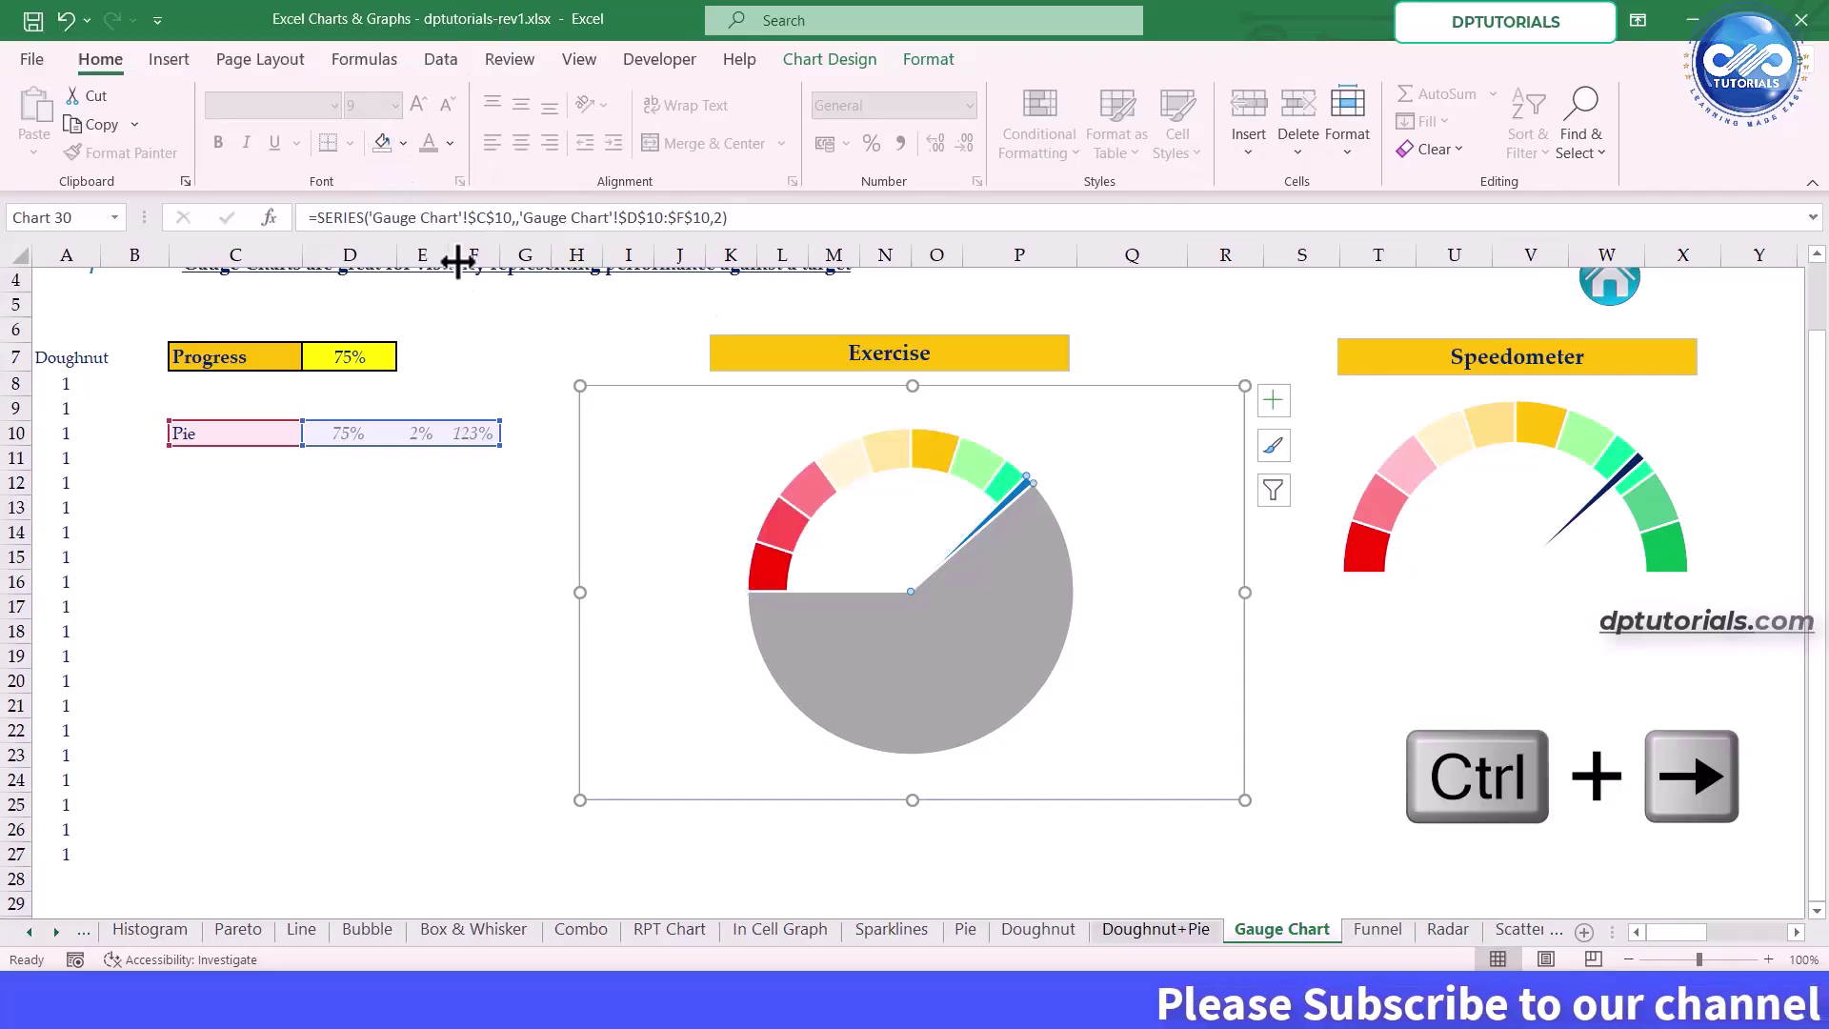
{"action": "left_click", "coordinate": [403, 143]}
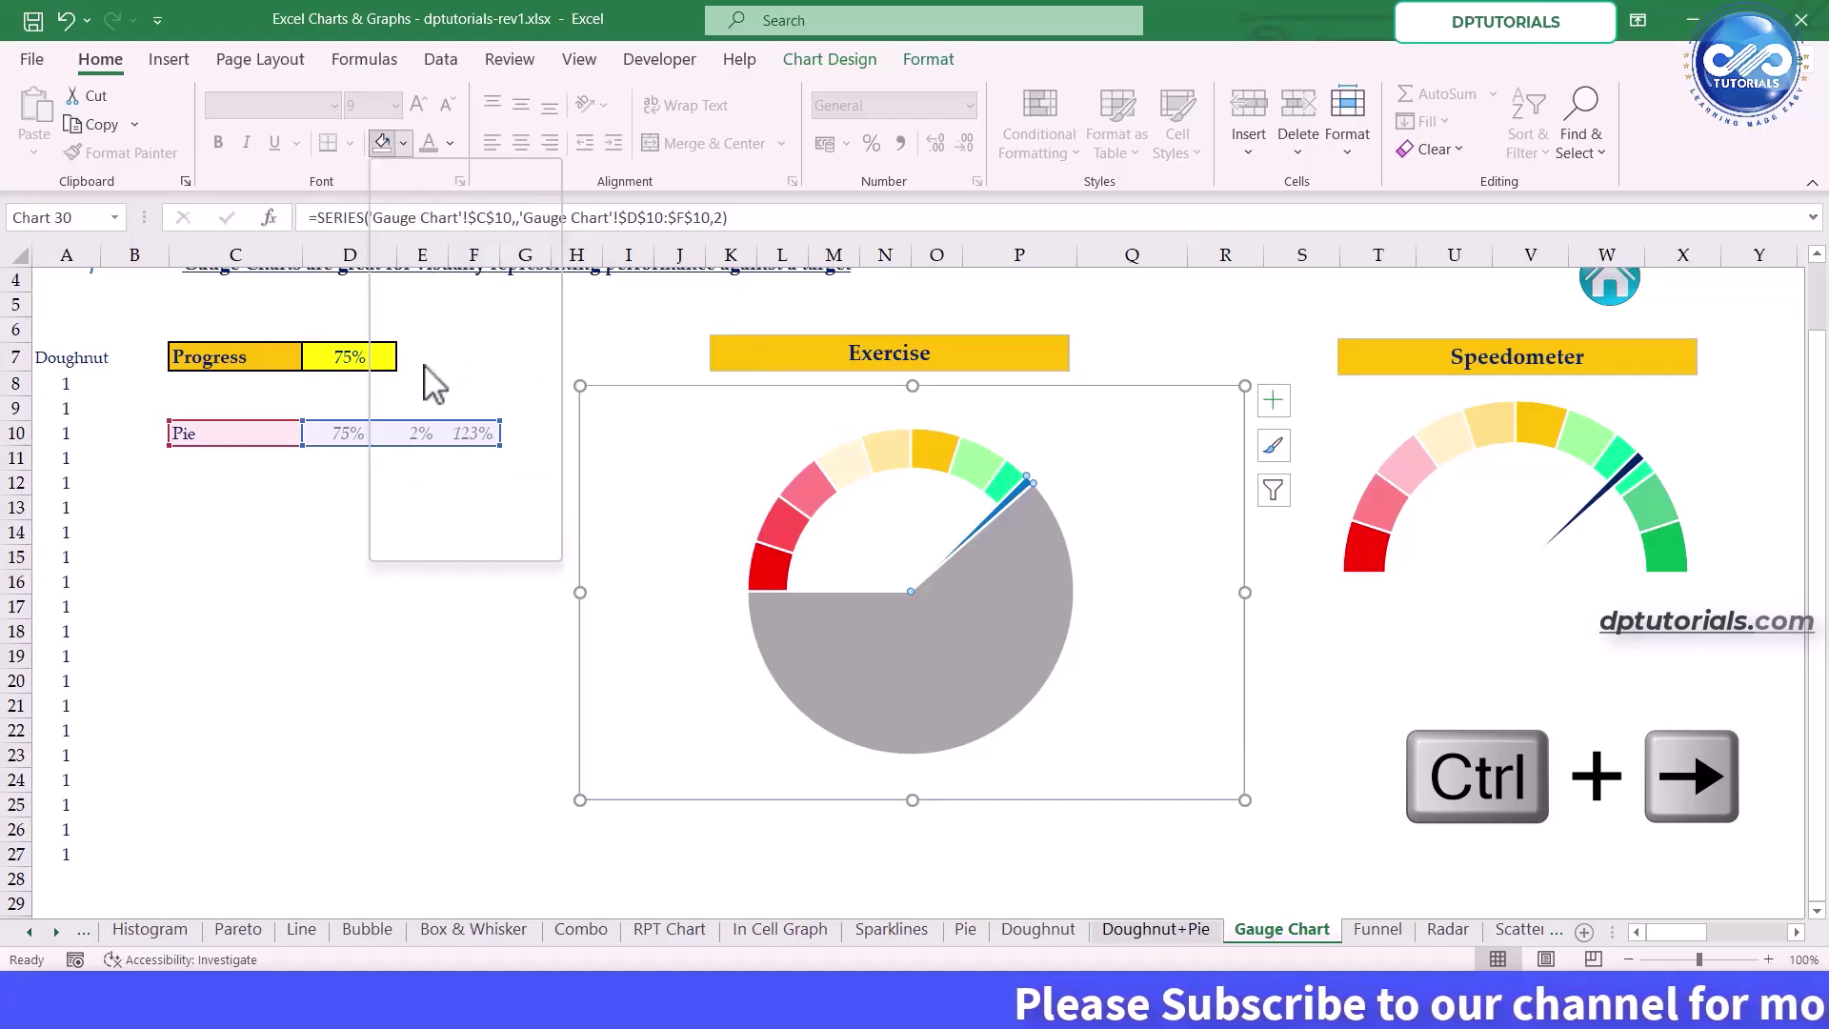
{"action": "left_click", "coordinate": [400, 241]}
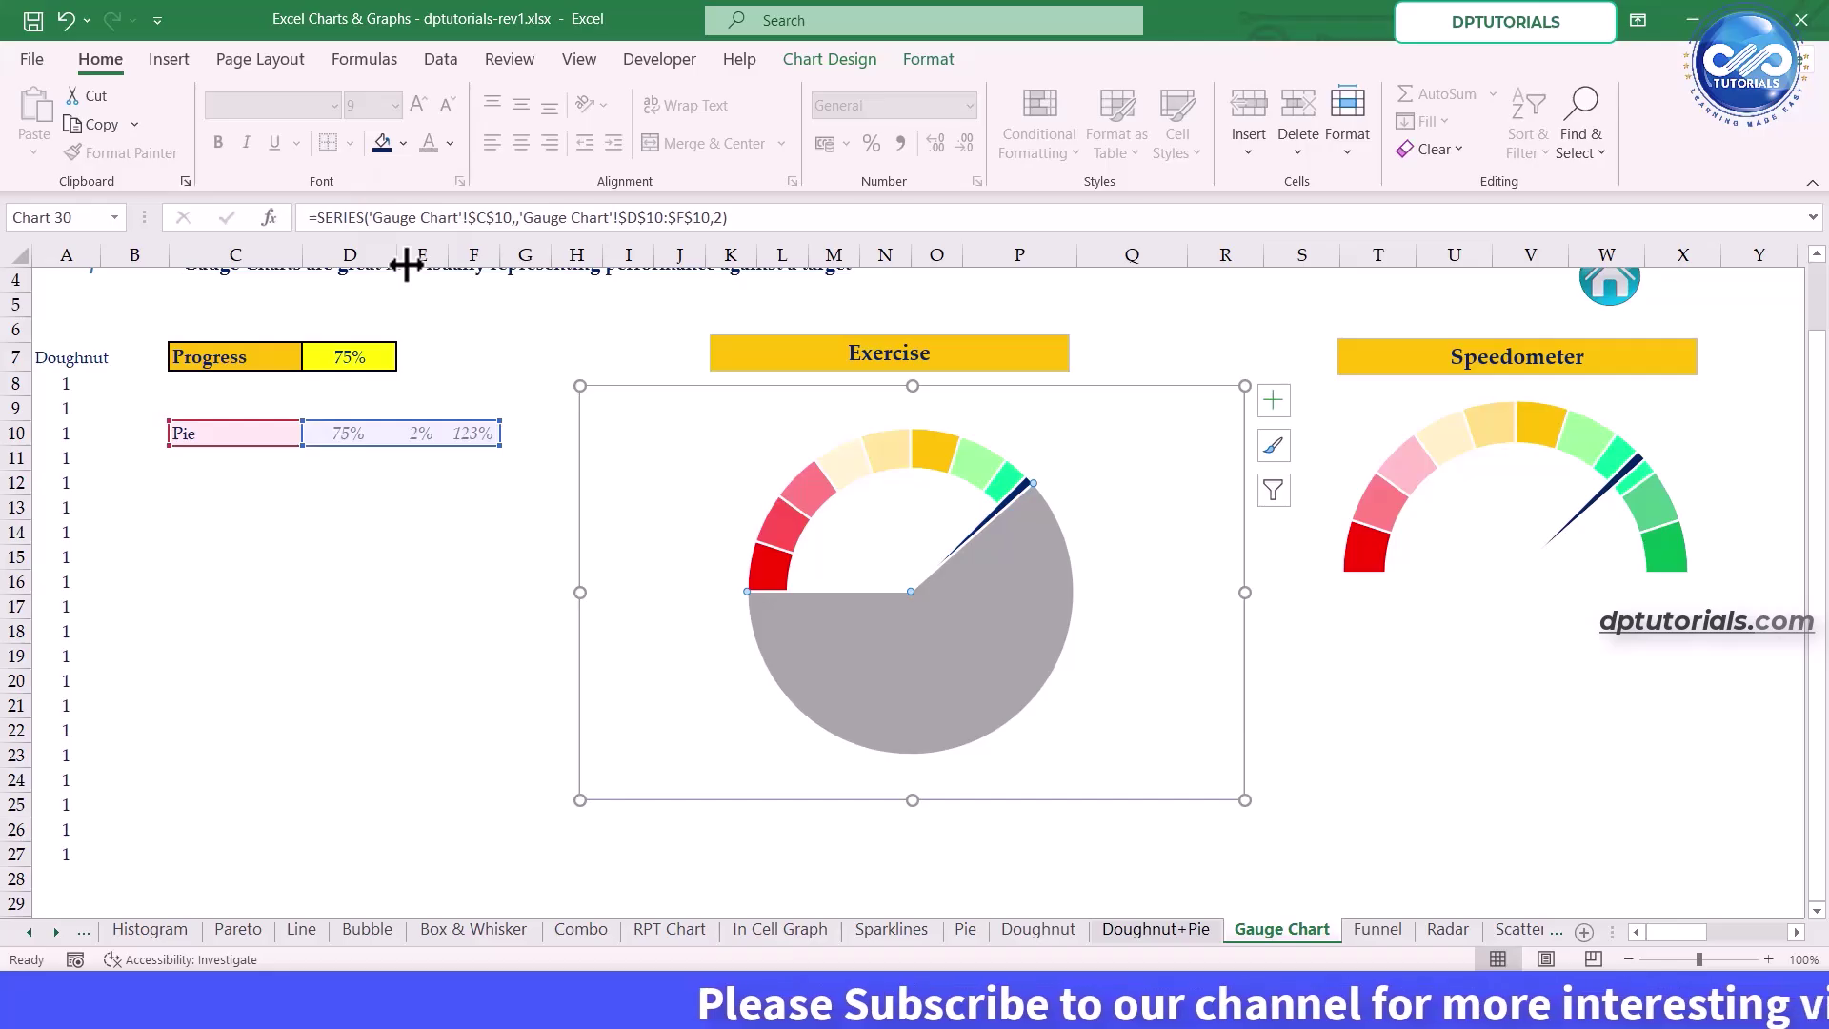
Apply No Fill to the Pie series' largest slice, which covers the lower part of the chart
{"action": "left_click", "coordinate": [379, 153]}
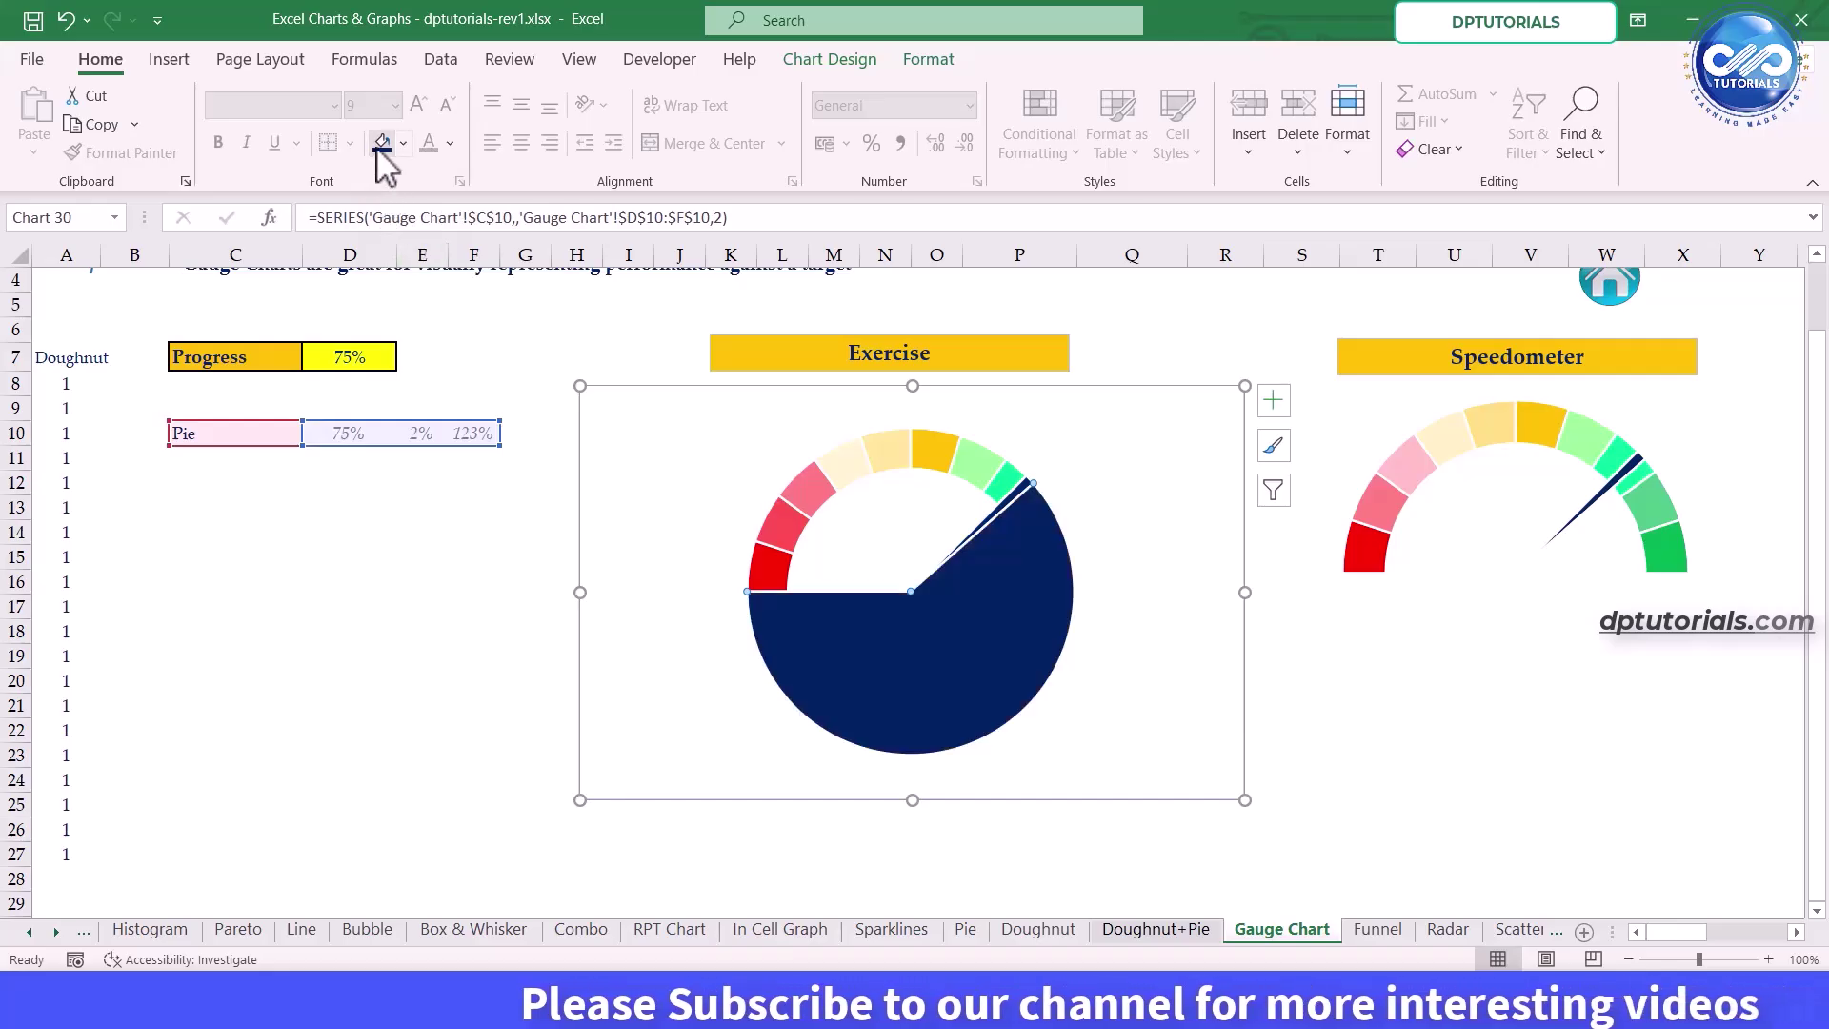
{"action": "left_click", "coordinate": [404, 145]}
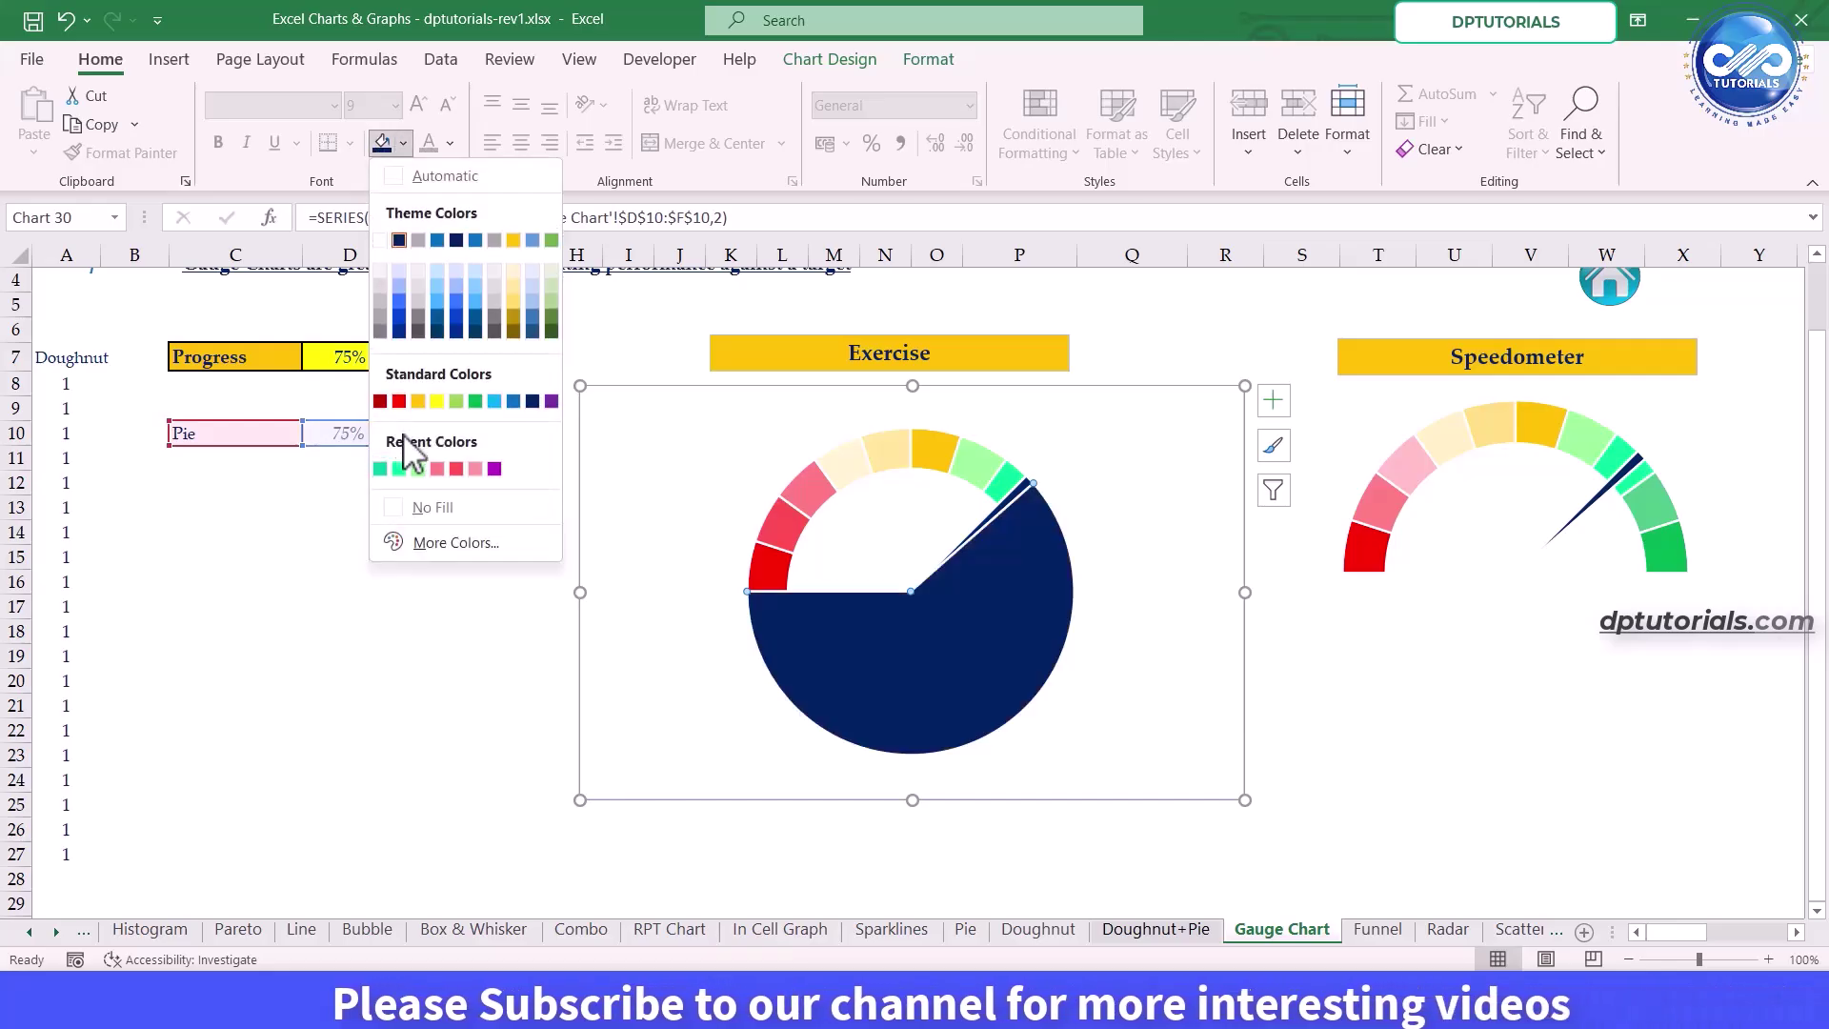
{"action": "left_click", "coordinate": [446, 513]}
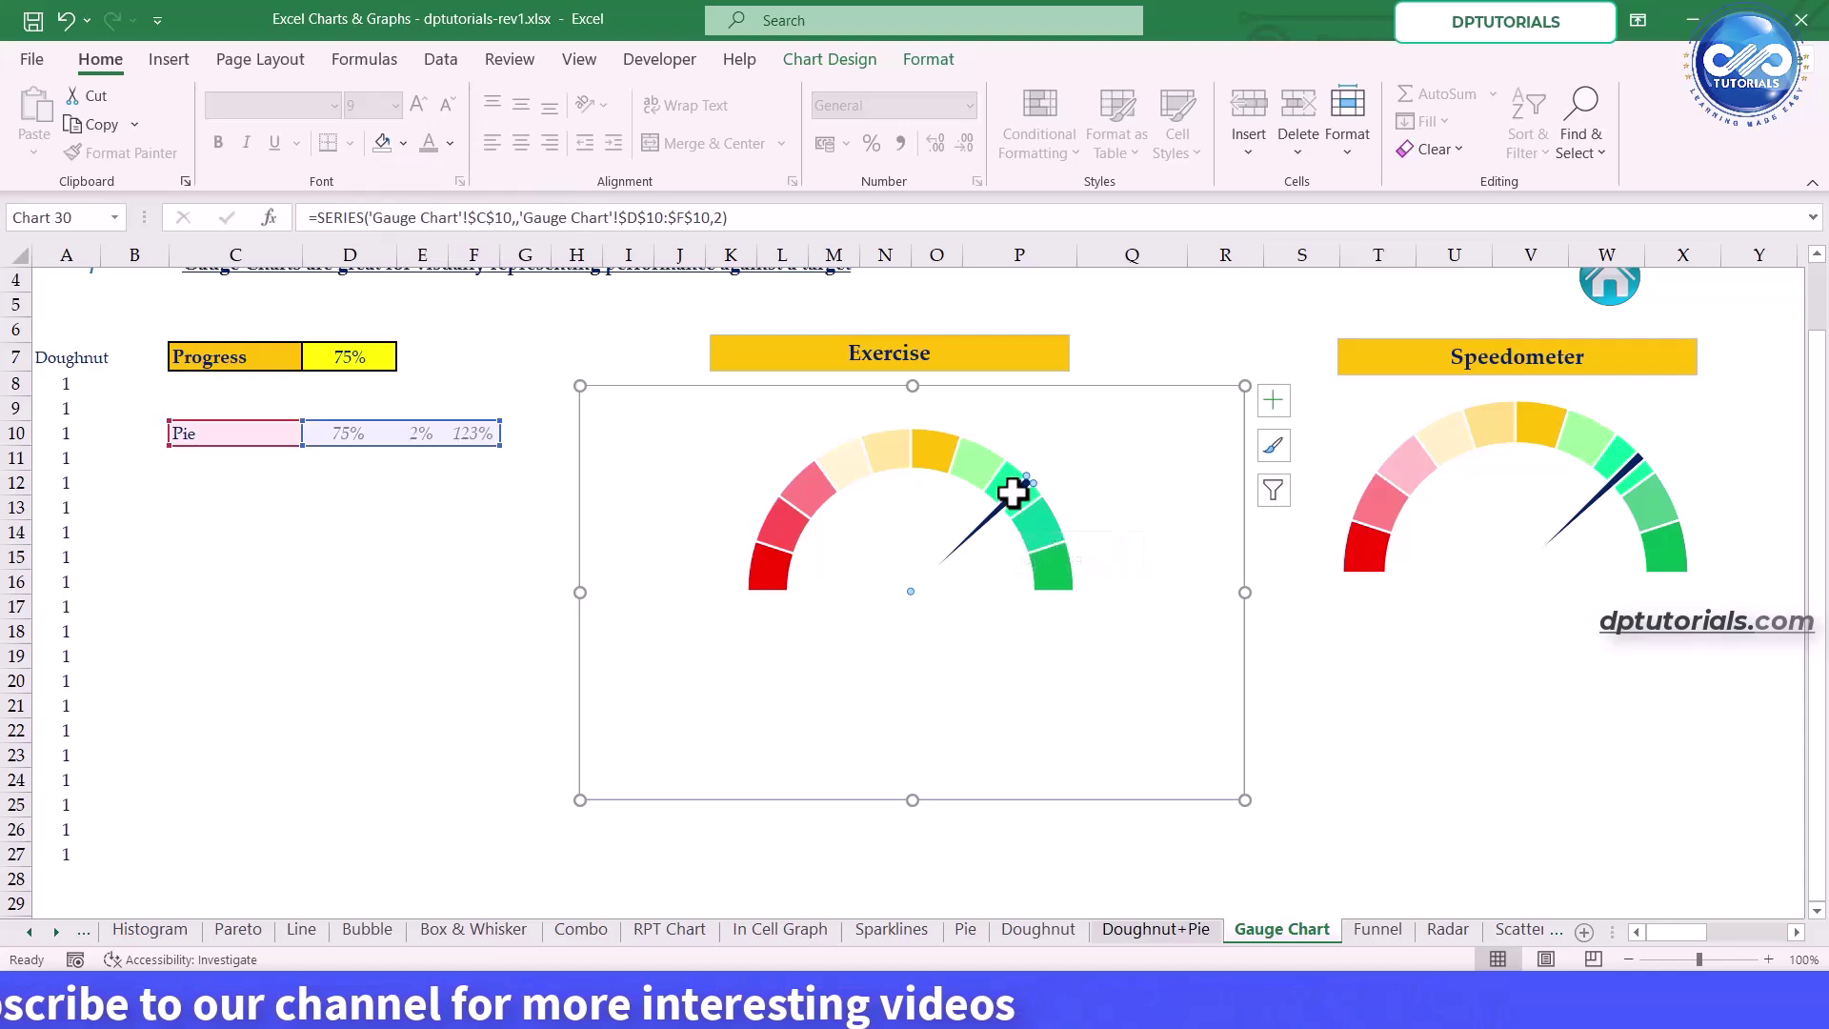
Give the needle slice a solid navy border line that matches its fill
{"action": "right_click", "coordinate": [1012, 492]}
{"action": "left_click", "coordinate": [1115, 759]}
{"action": "scroll", "coordinate": [1798, 783], "scroll_direction": "down", "scroll_amount": 4}
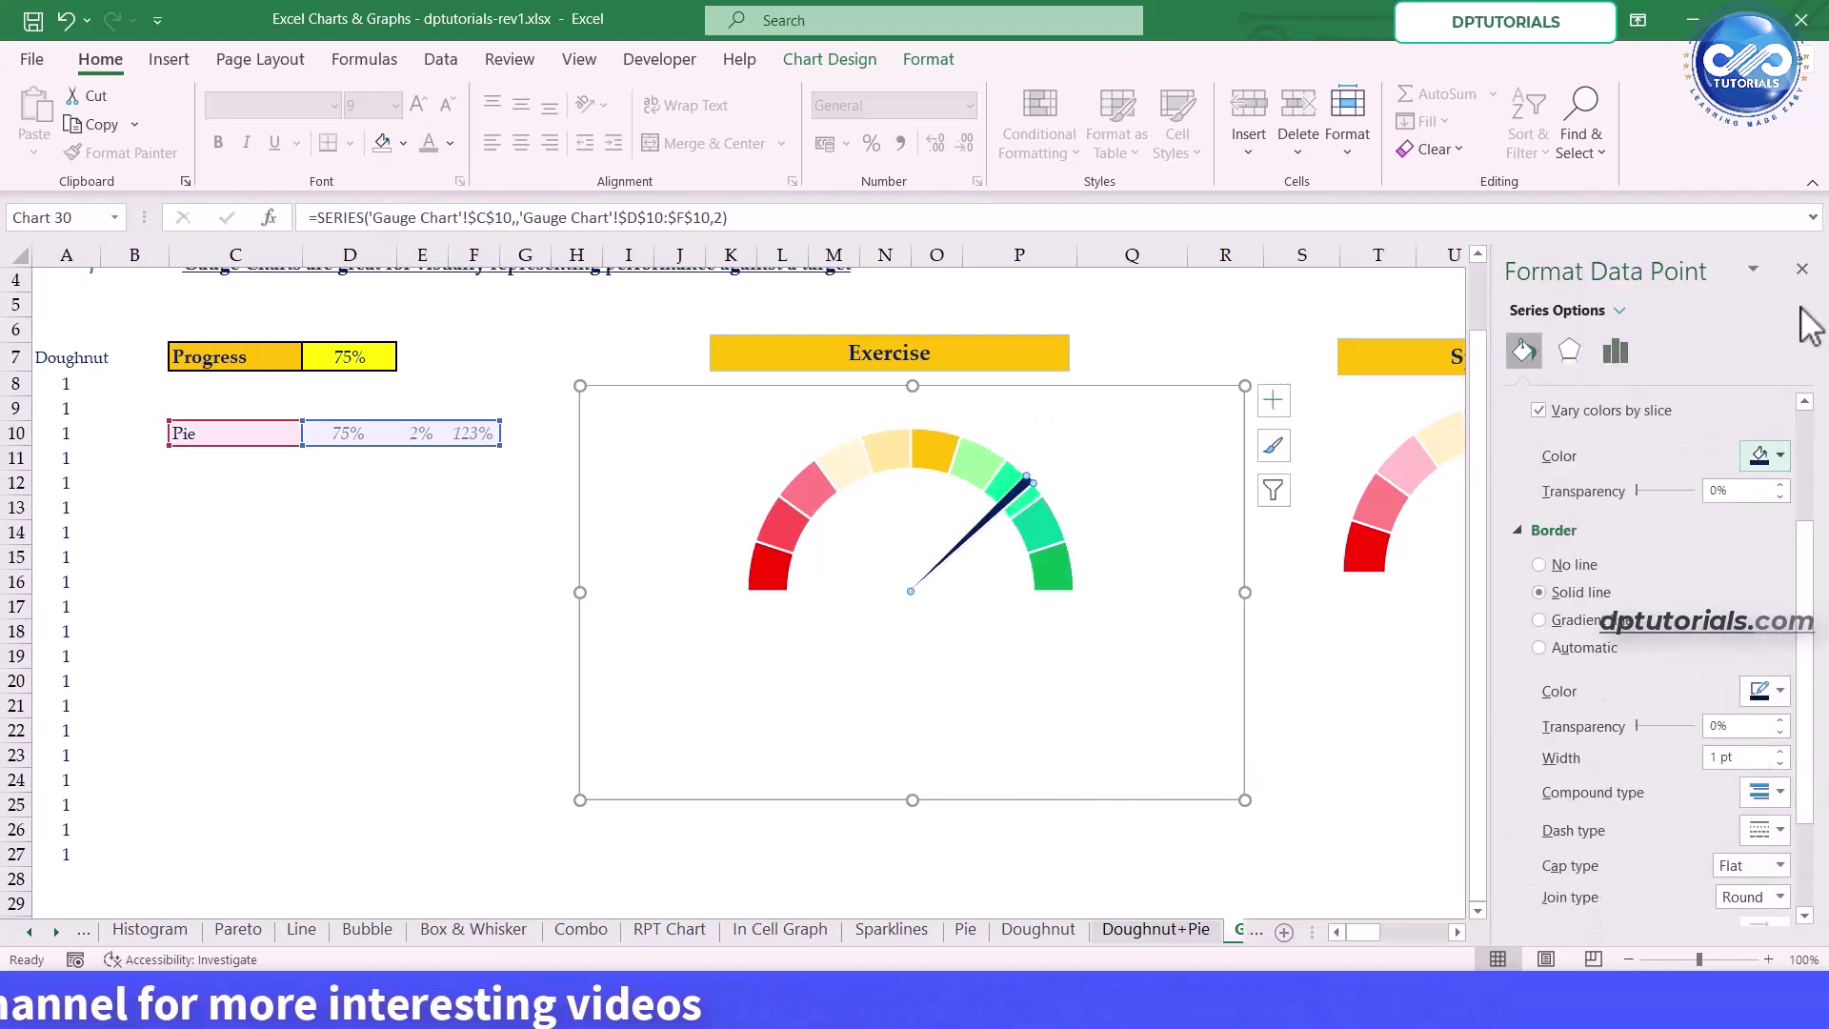
{"action": "left_click", "coordinate": [1802, 269]}
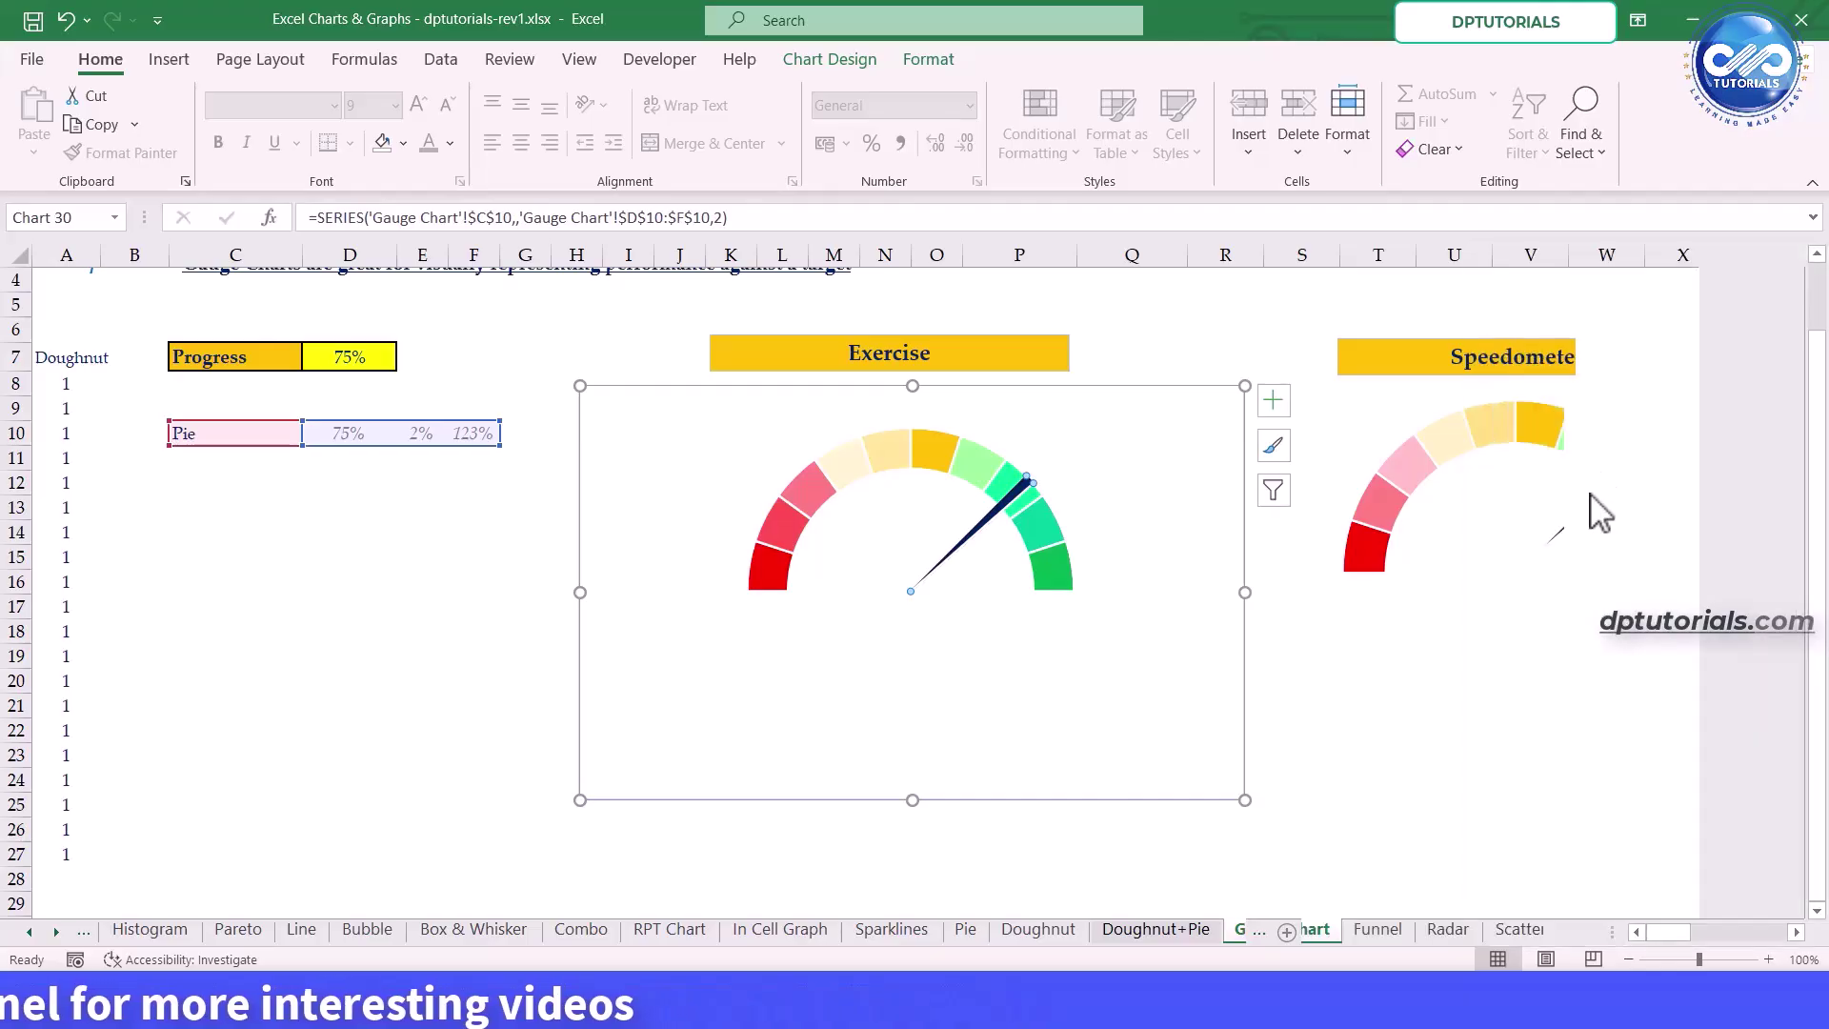
Set the needle thickness value in cell E10 to 1.5%
{"action": "left_click", "coordinate": [1474, 727]}
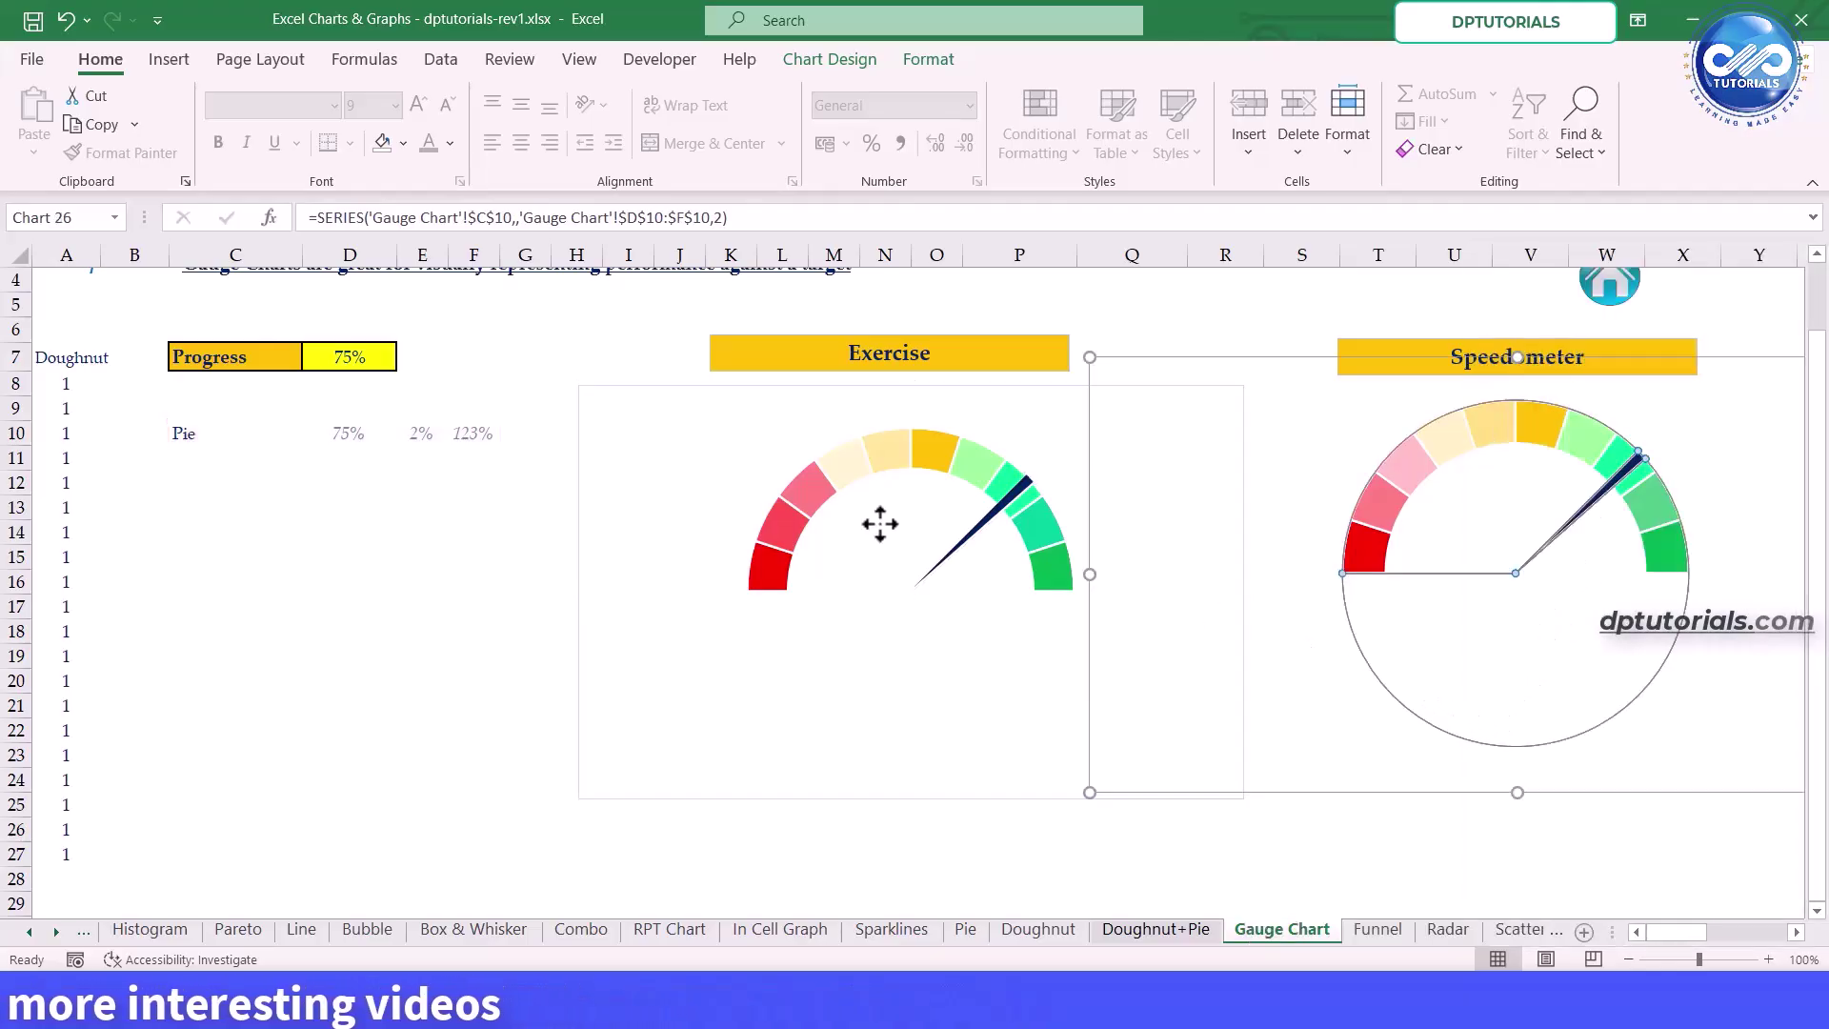
{"action": "left_click", "coordinate": [422, 441]}
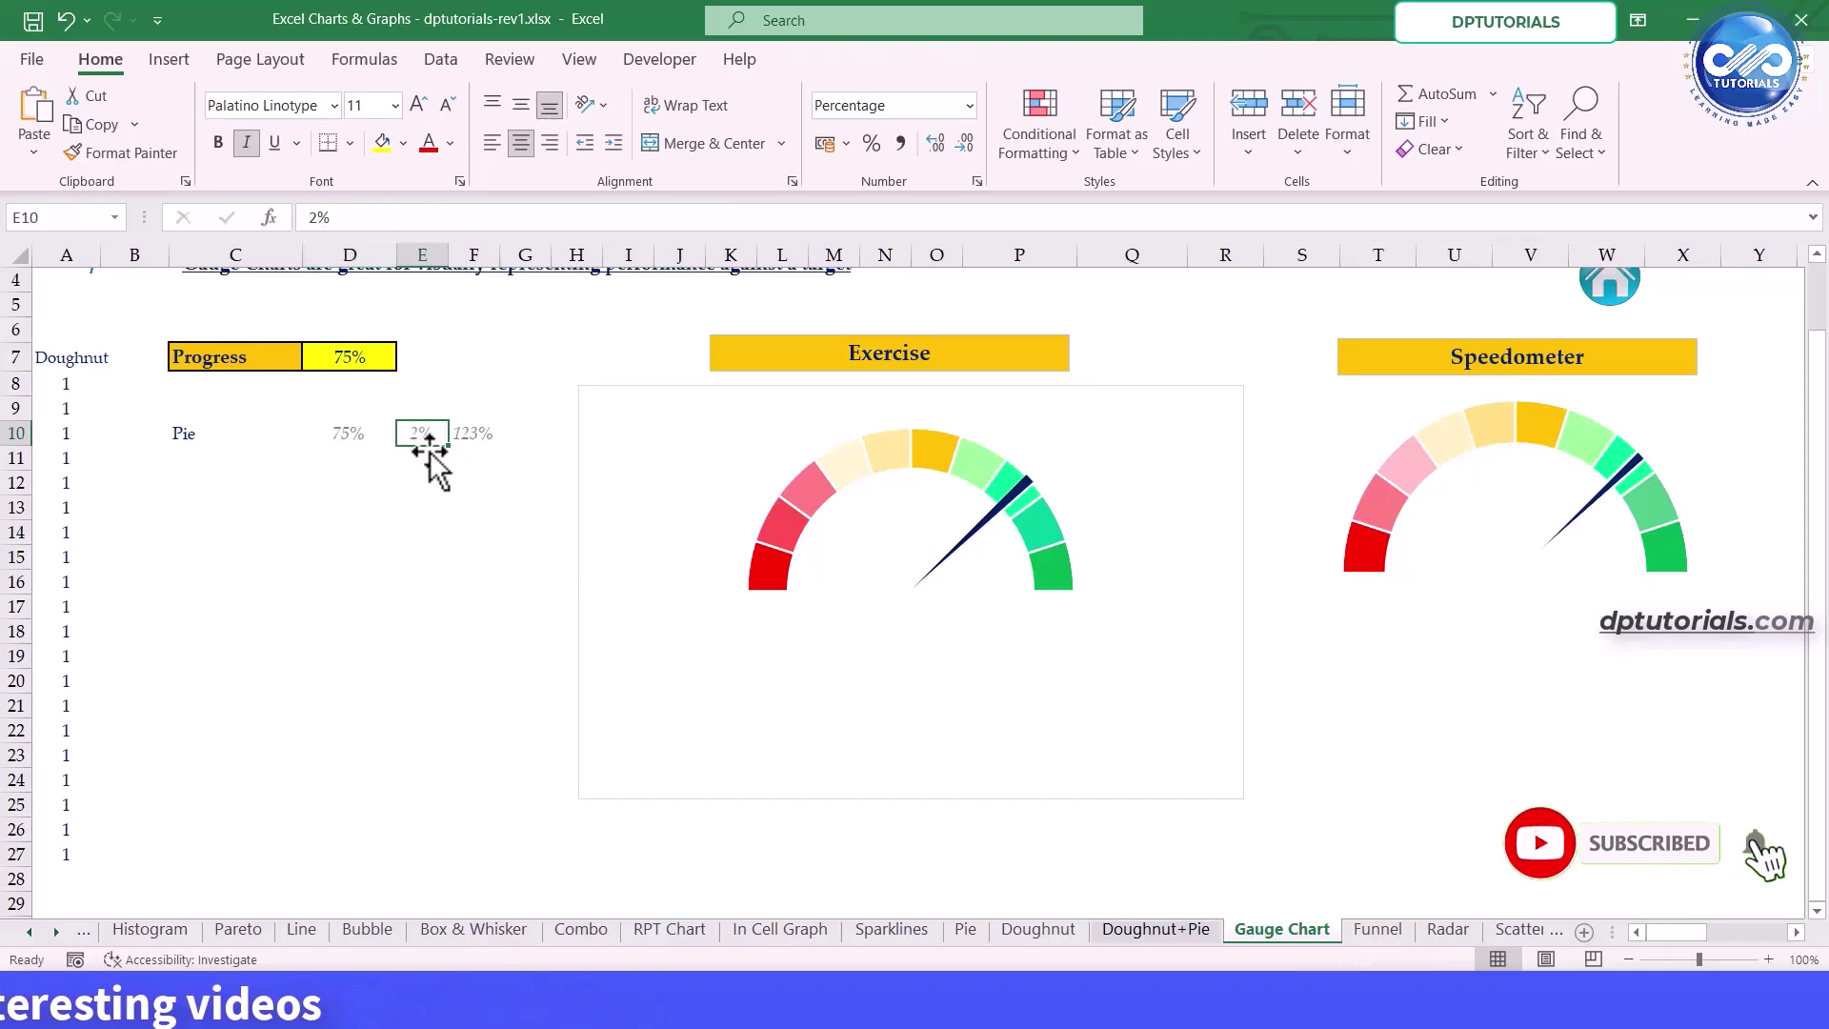
{"action": "type", "text": "1.5"}
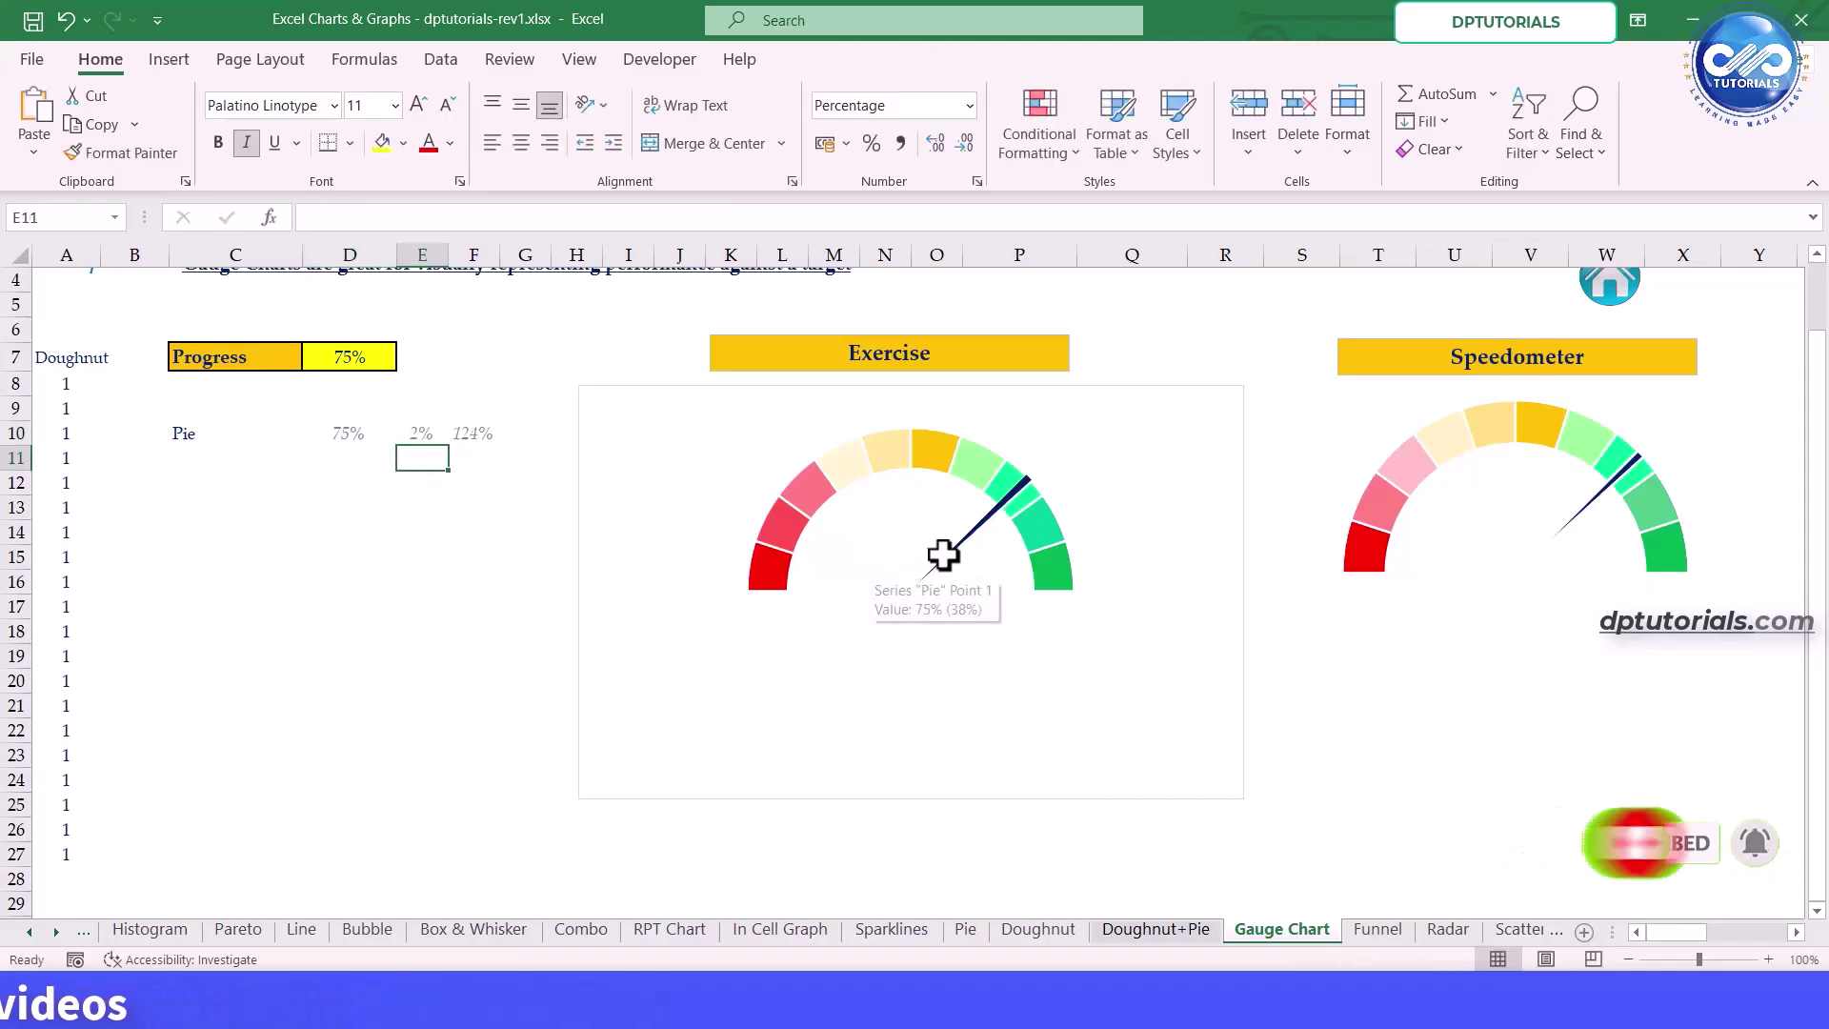
Draw a rounded rectangle about 2.2 cm wide beneath the needle's base and link its text to cell D7
{"action": "left_click", "coordinate": [169, 59]}
{"action": "left_click", "coordinate": [351, 94]}
{"action": "left_click", "coordinate": [413, 162]}
{"action": "left_click_drag", "start_coordinate": [870, 589], "coordinate": [949, 635]}
{"action": "type", "text": "="}
{"action": "left_click", "coordinate": [379, 366]}
{"action": "key", "text": "Return"}
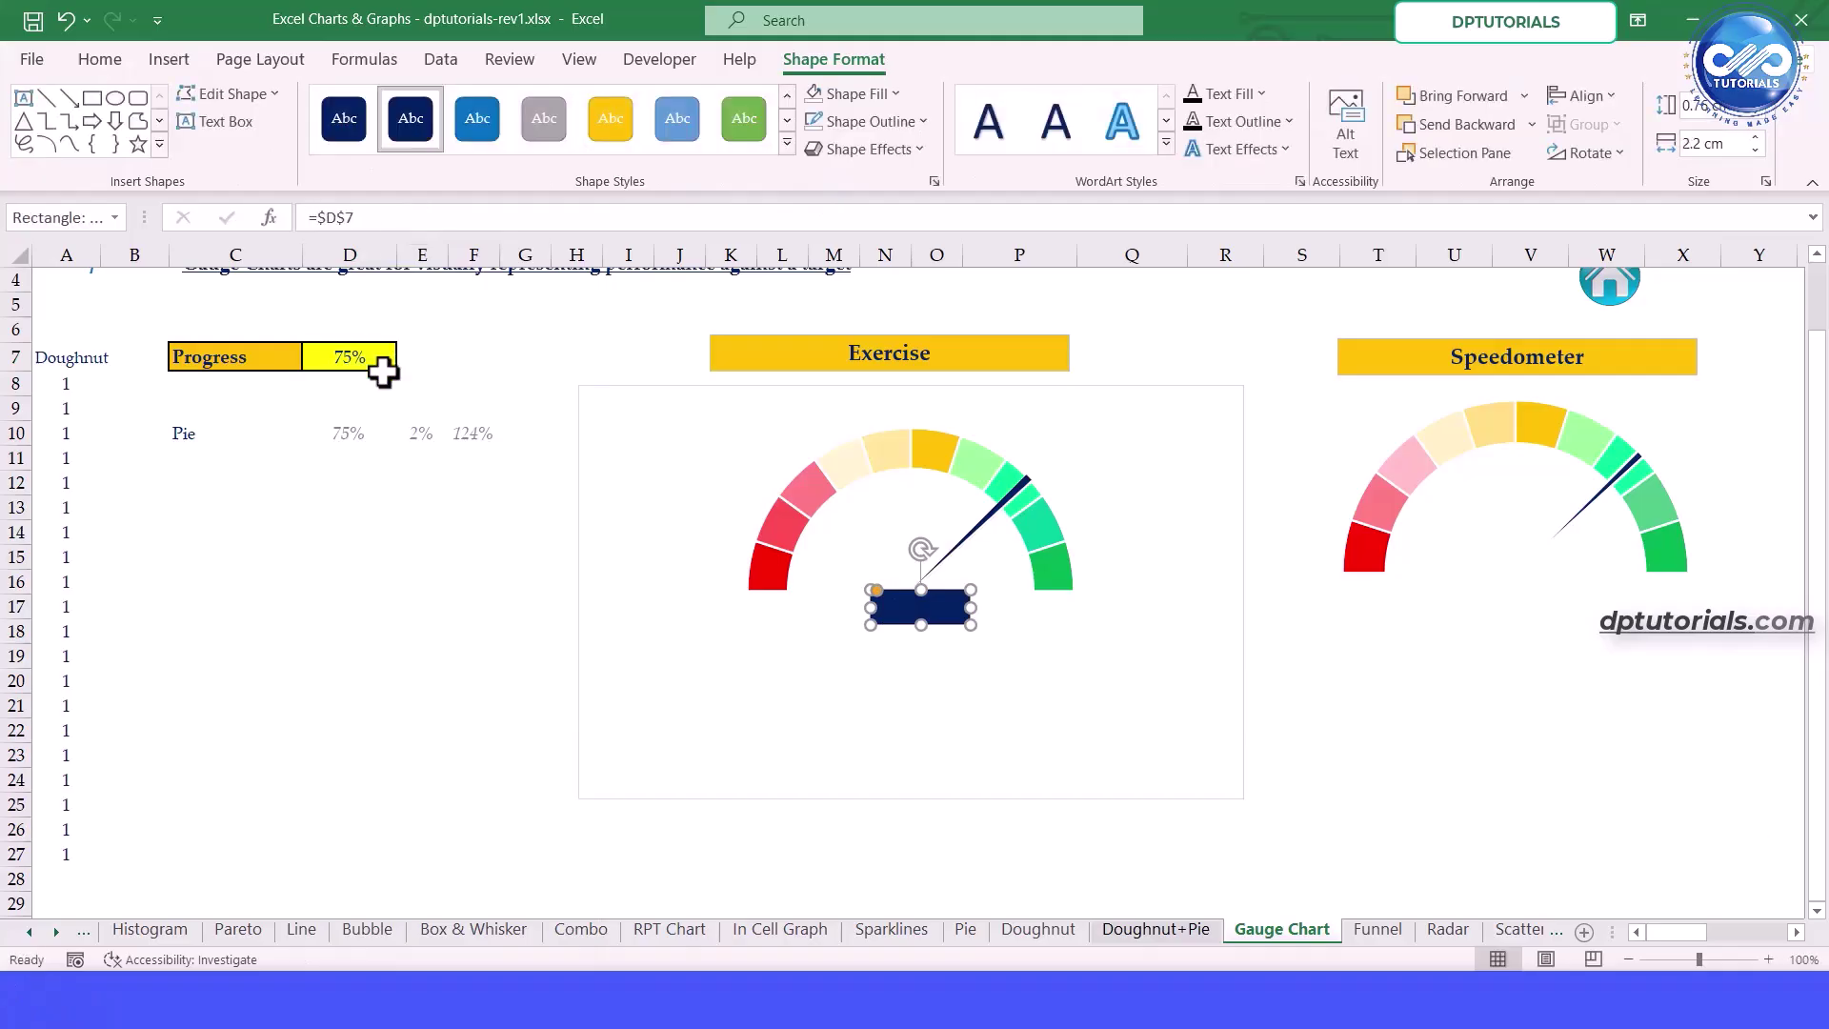
Centre the linked text inside the rounded rectangle and shrink the box to fit under the needle's base
{"action": "left_click", "coordinate": [521, 105]}
{"action": "left_click", "coordinate": [422, 560]}
{"action": "left_click_drag", "start_coordinate": [967, 608], "coordinate": [938, 612]}
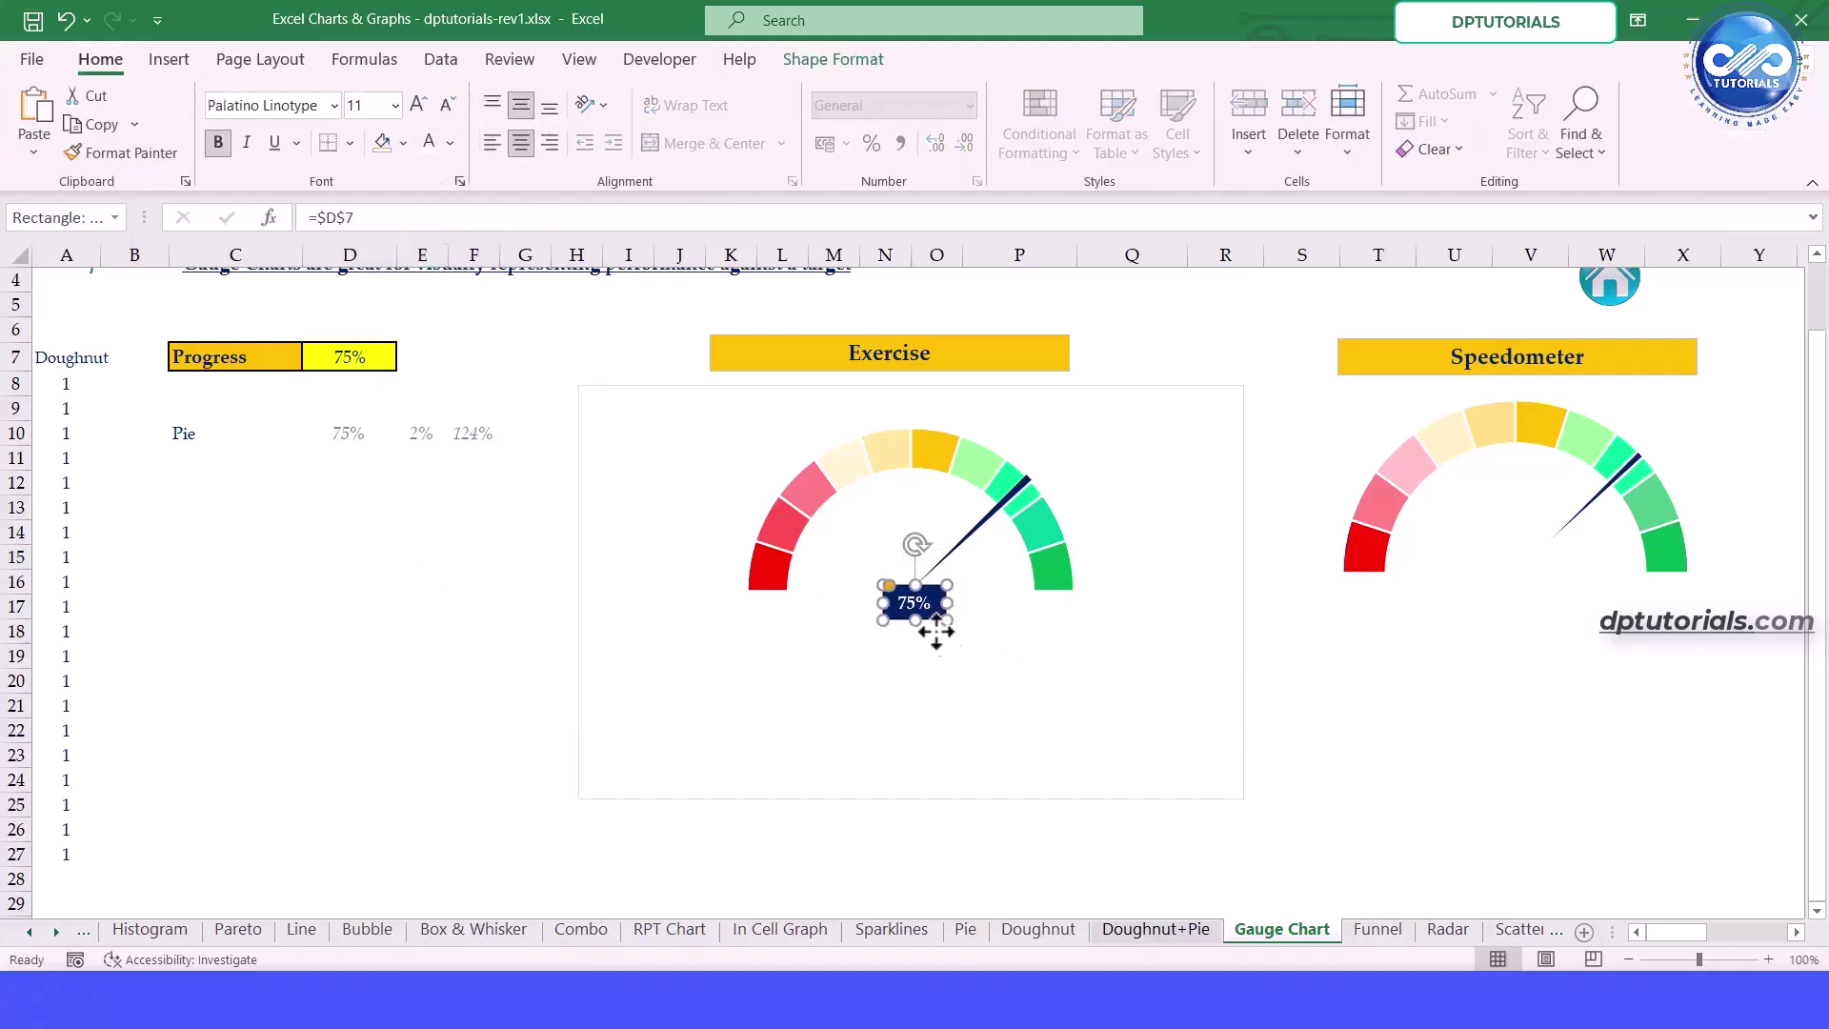
Remove the outline around the Exercise gauge chart's chart area
{"action": "left_click", "coordinate": [1027, 860]}
{"action": "left_click", "coordinate": [1086, 796]}
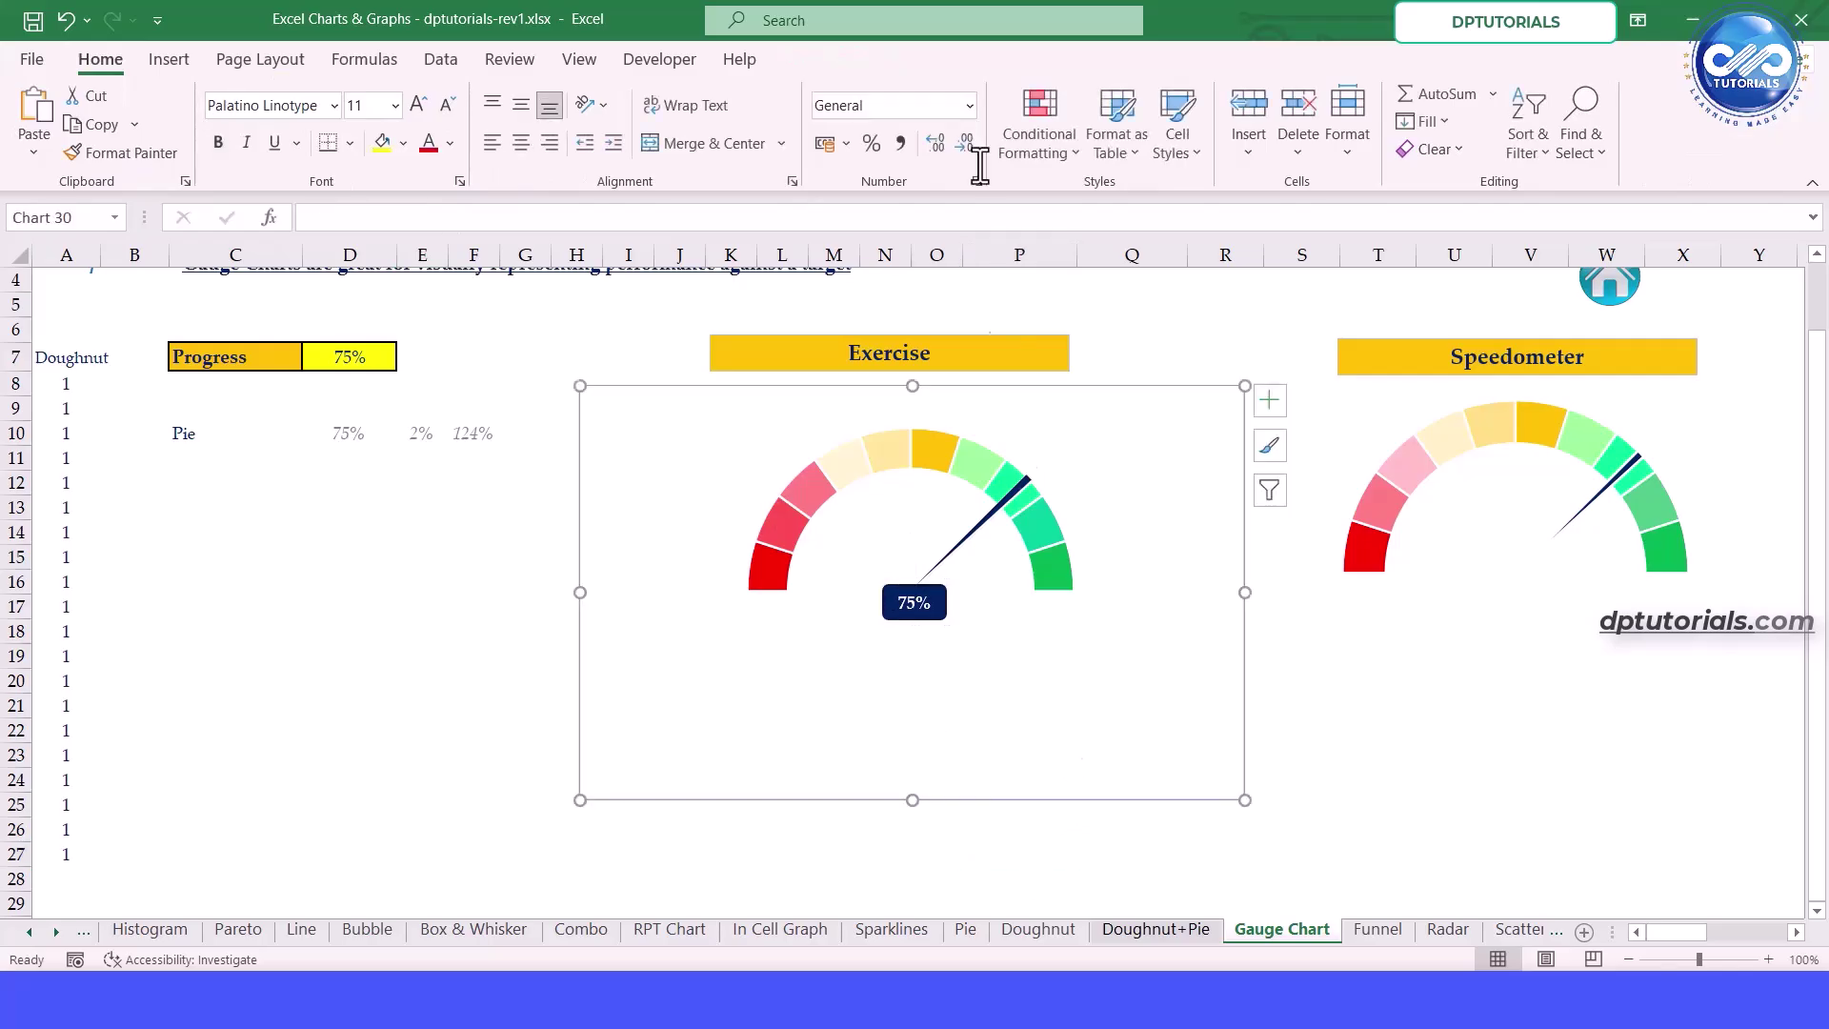
{"action": "left_click", "coordinate": [784, 60]}
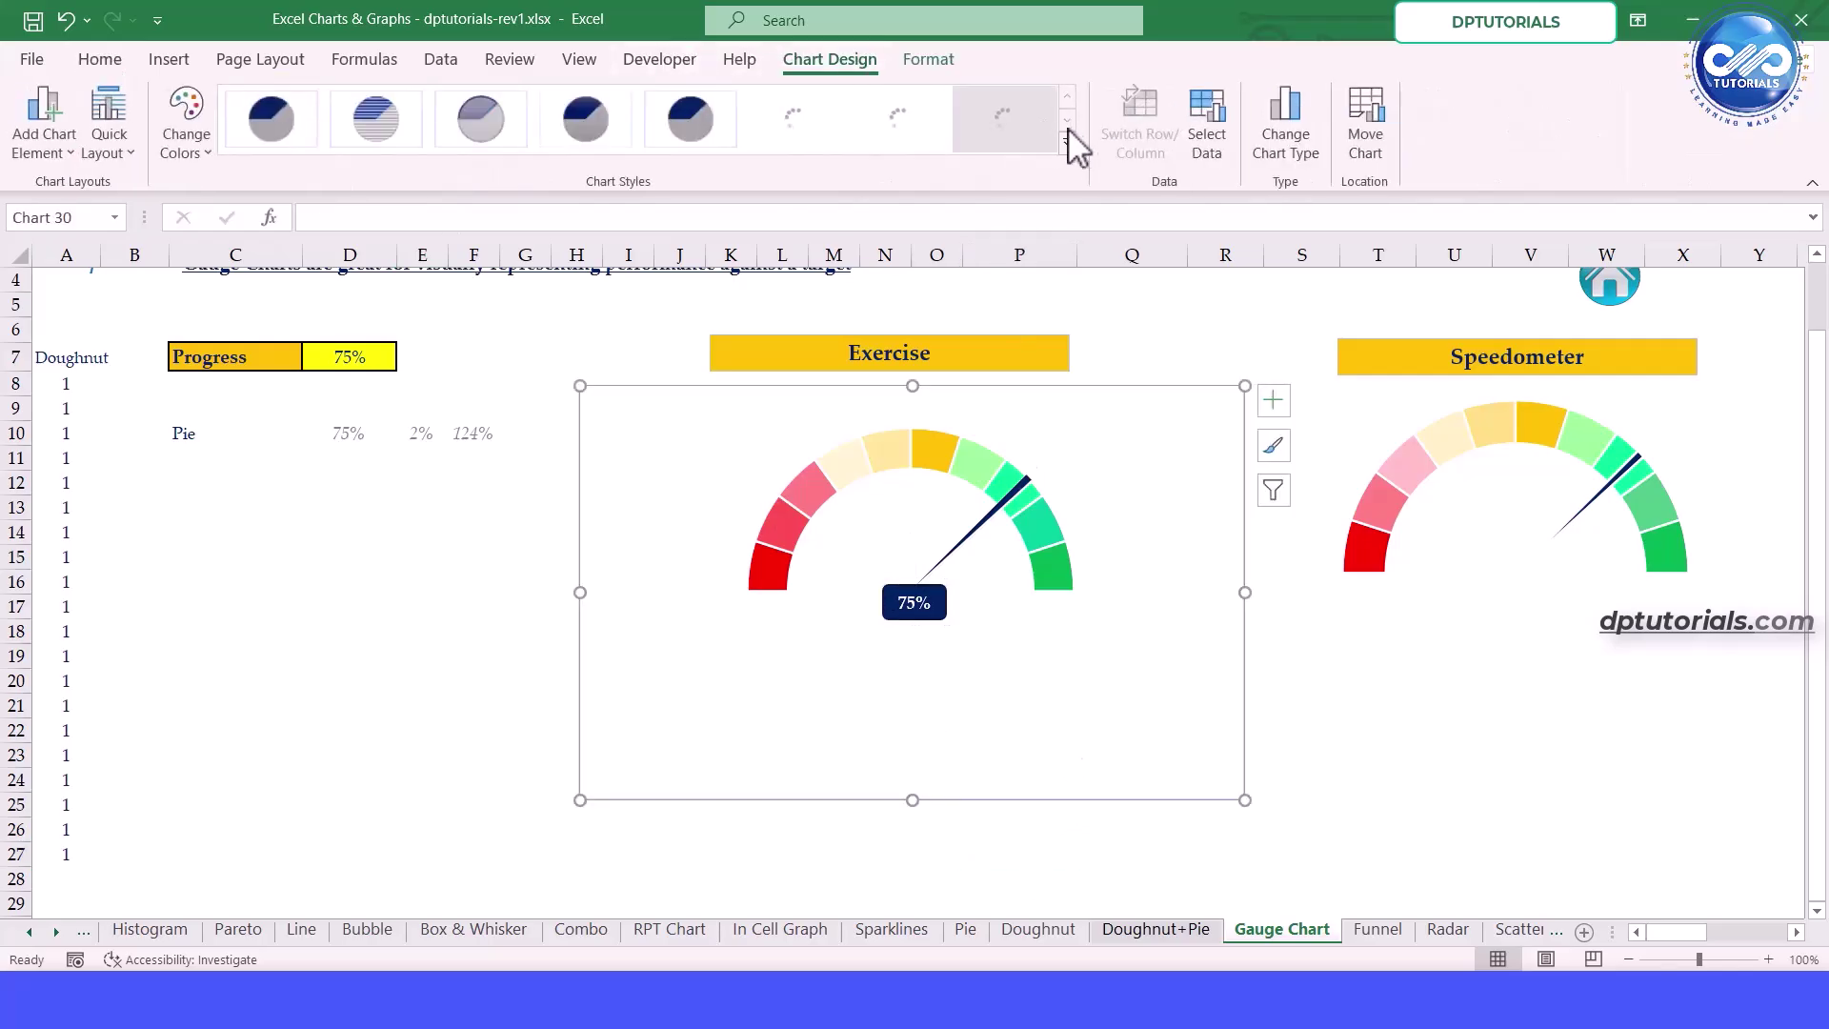
{"action": "scroll", "coordinate": [1073, 135], "scroll_direction": "down", "scroll_amount": 1}
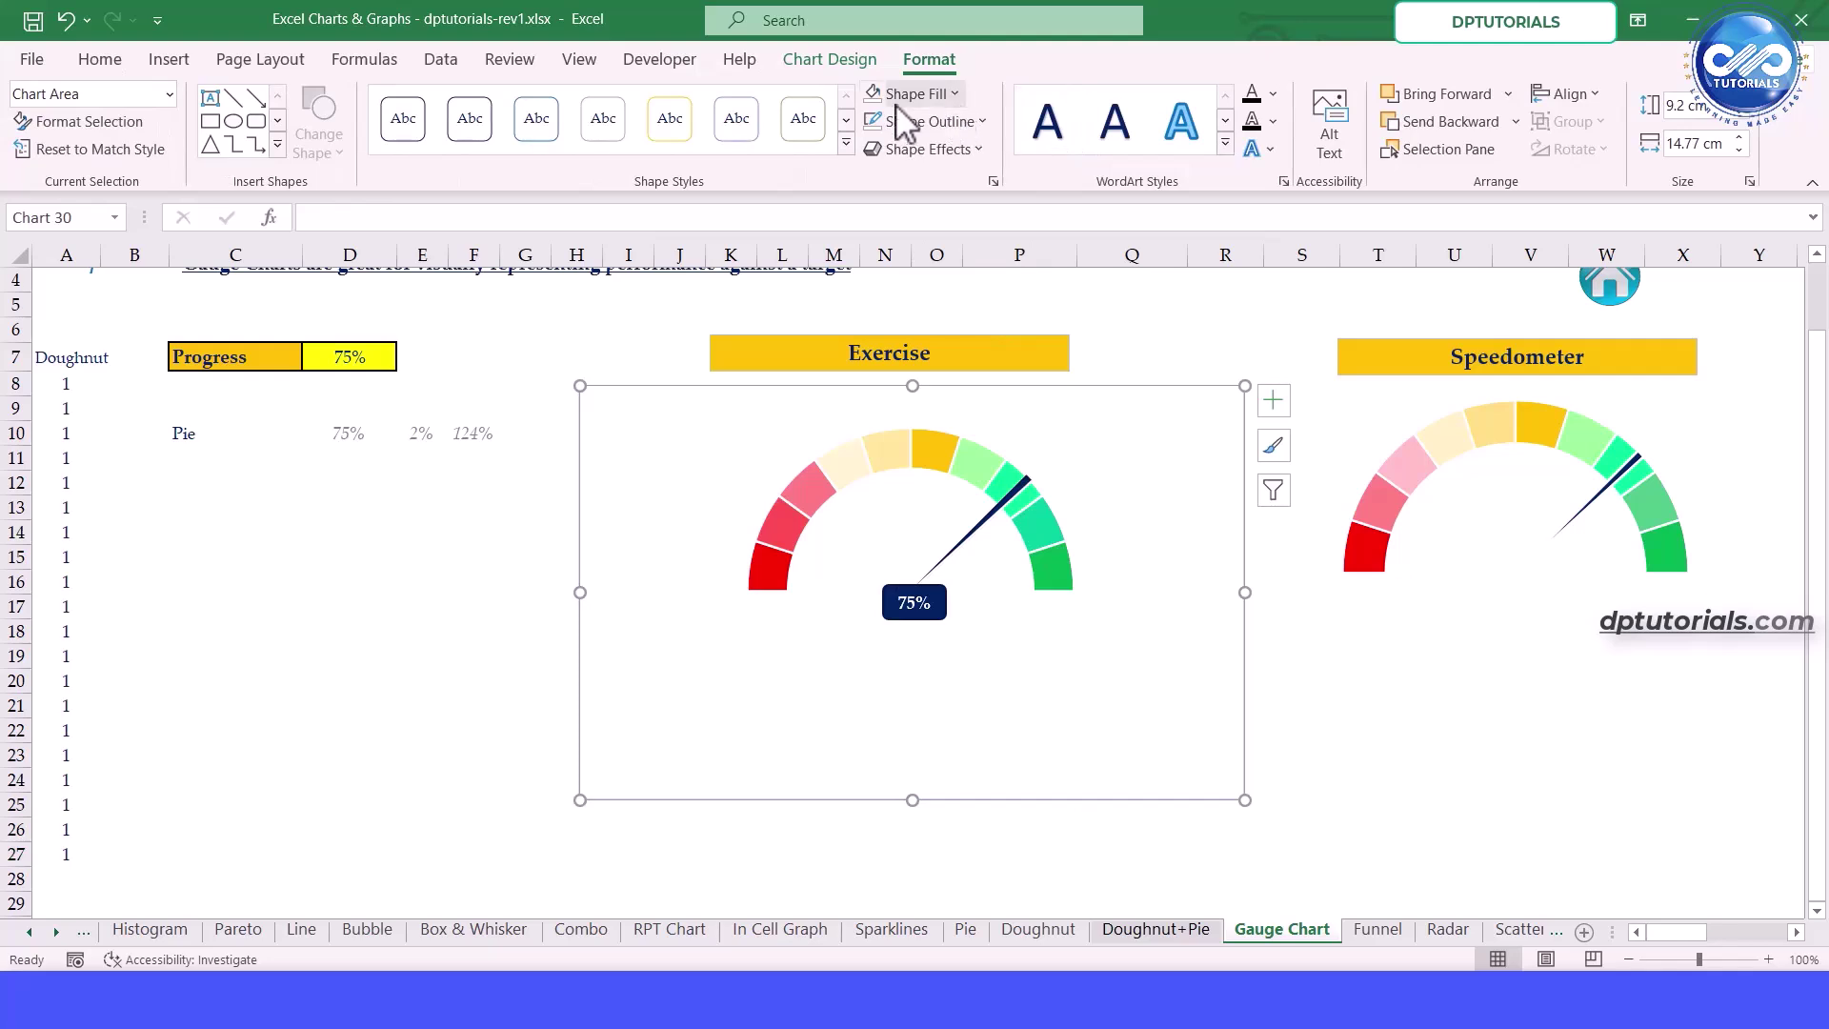
{"action": "left_click", "coordinate": [1405, 695]}
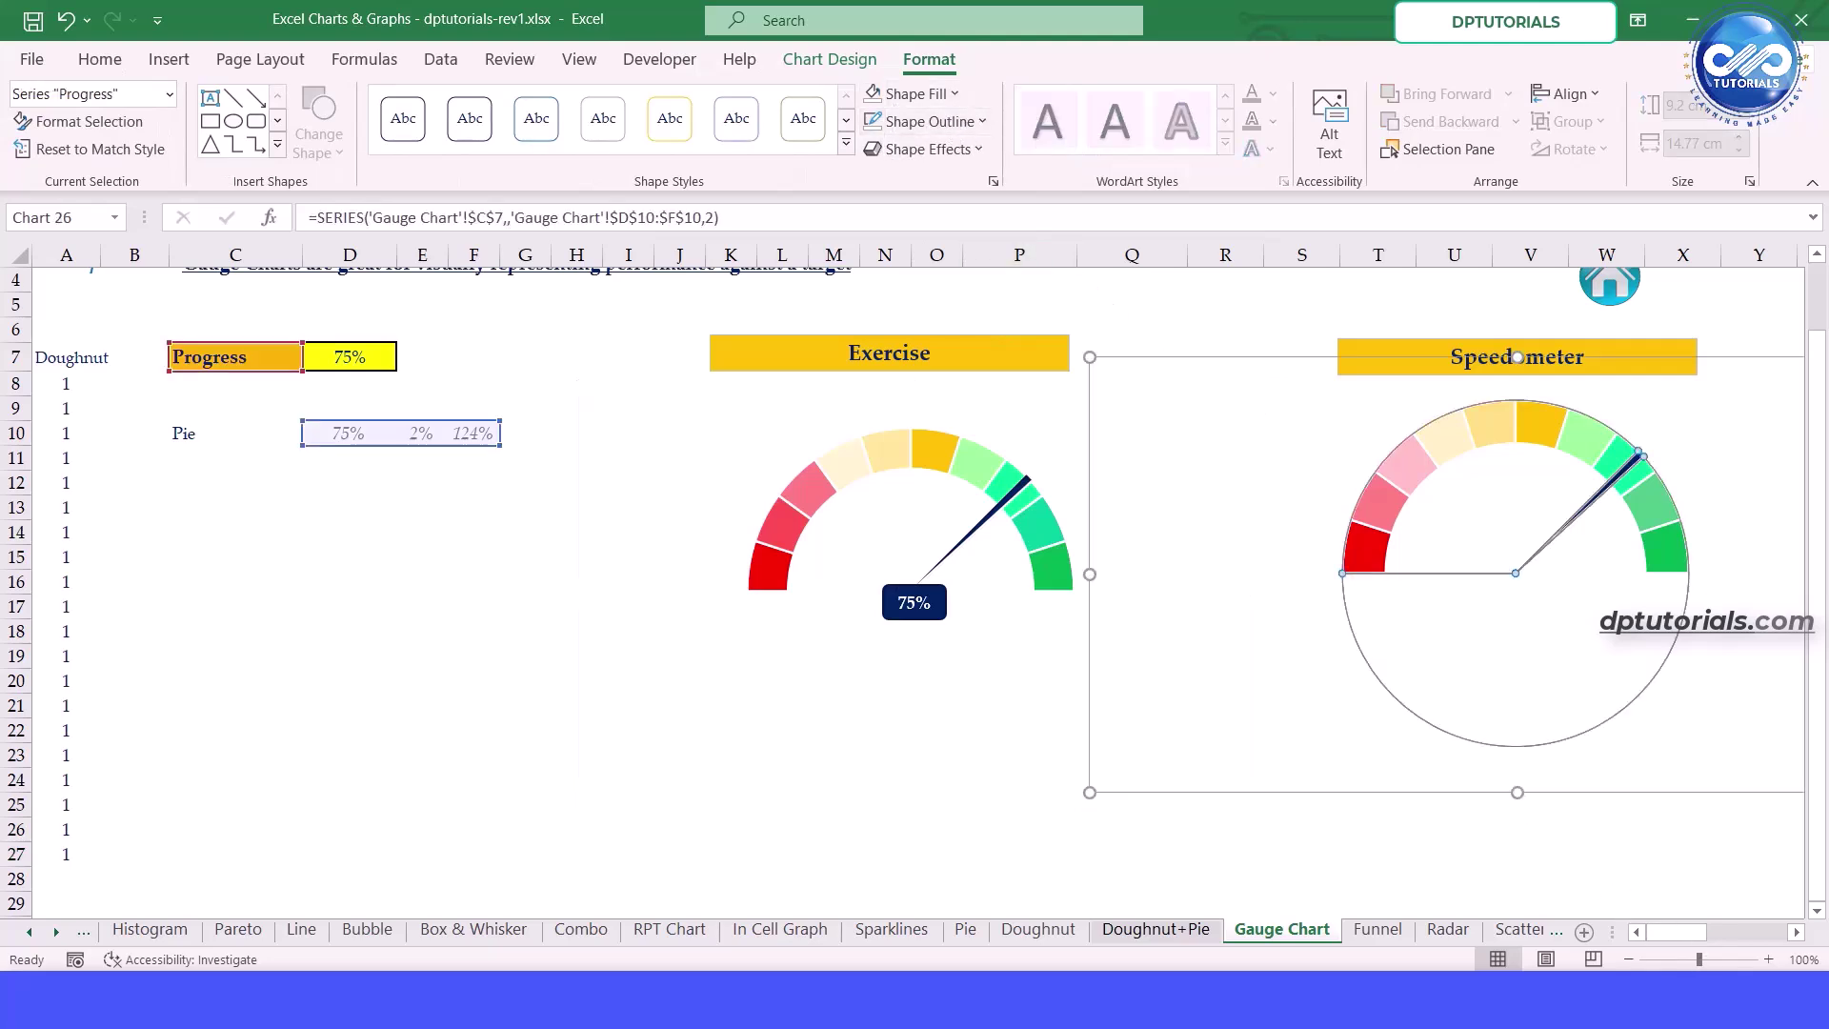
{"action": "left_click", "coordinate": [601, 783]}
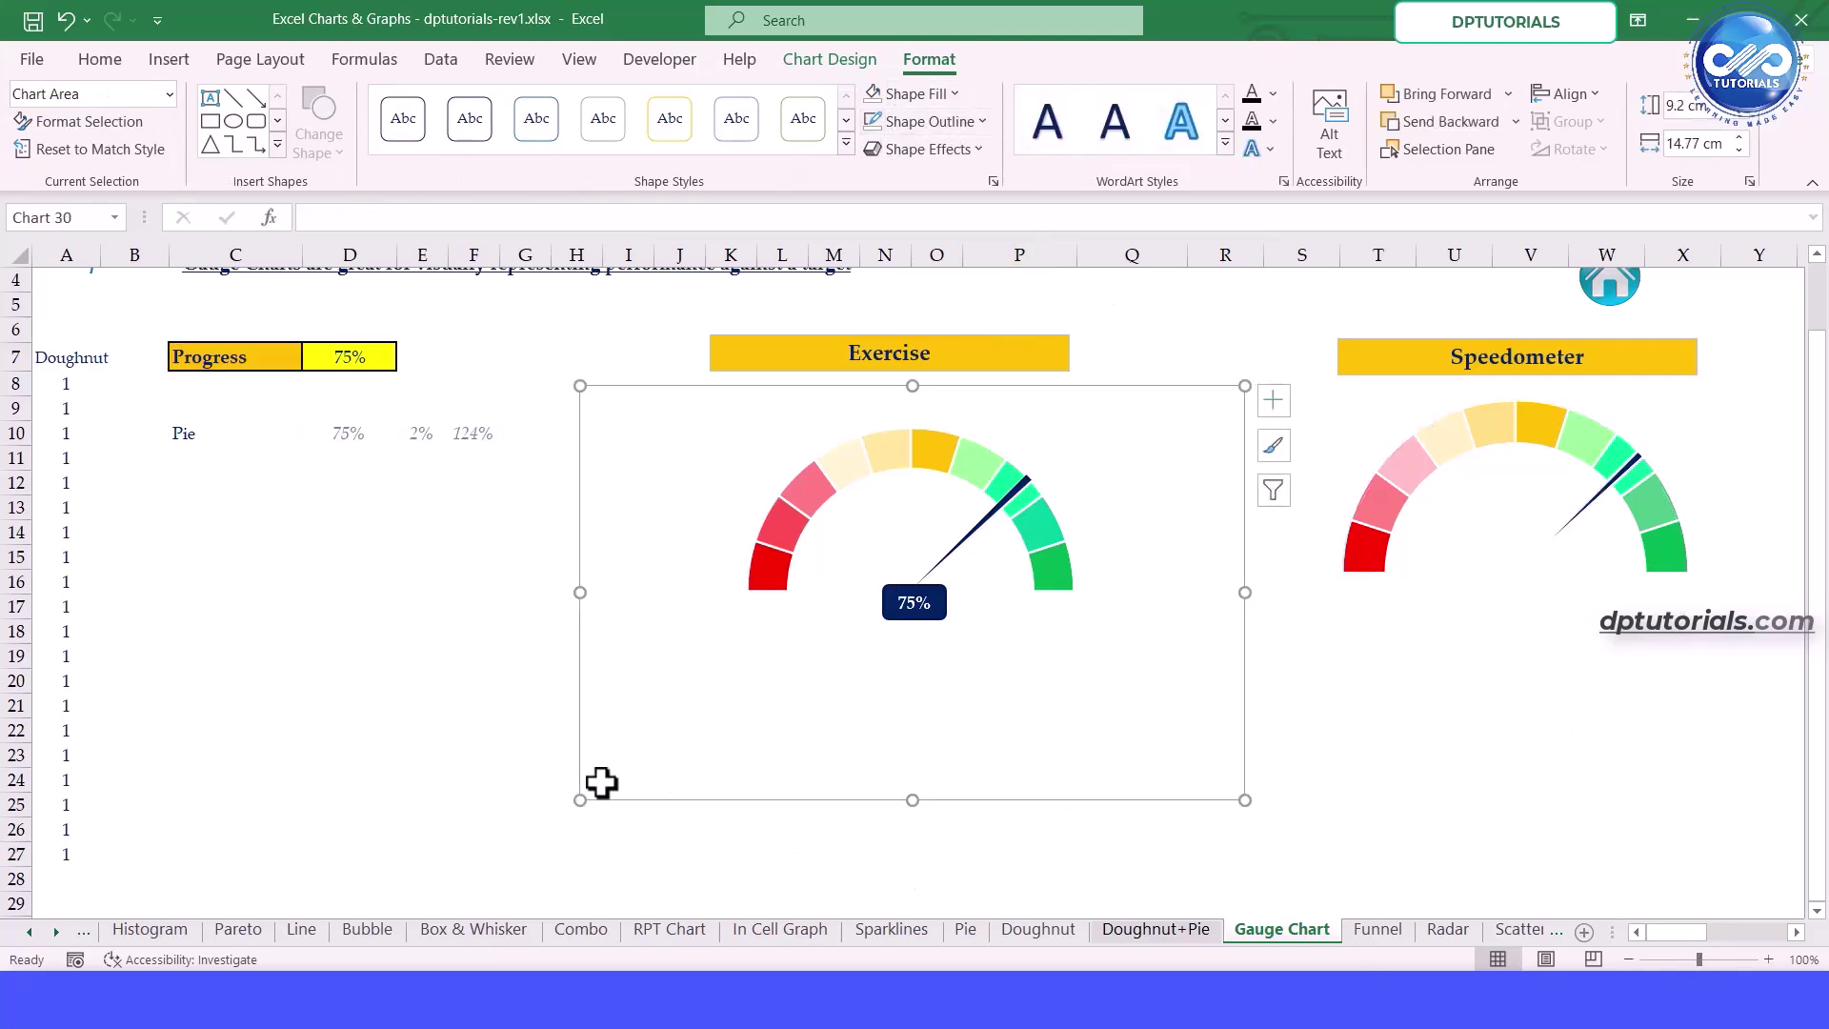
Change the Progress value in cell D7 to 90%
{"action": "left_click", "coordinate": [362, 358]}
{"action": "type", "text": "90"}
{"action": "key", "text": "Return"}
{"action": "left_click", "coordinate": [359, 361]}
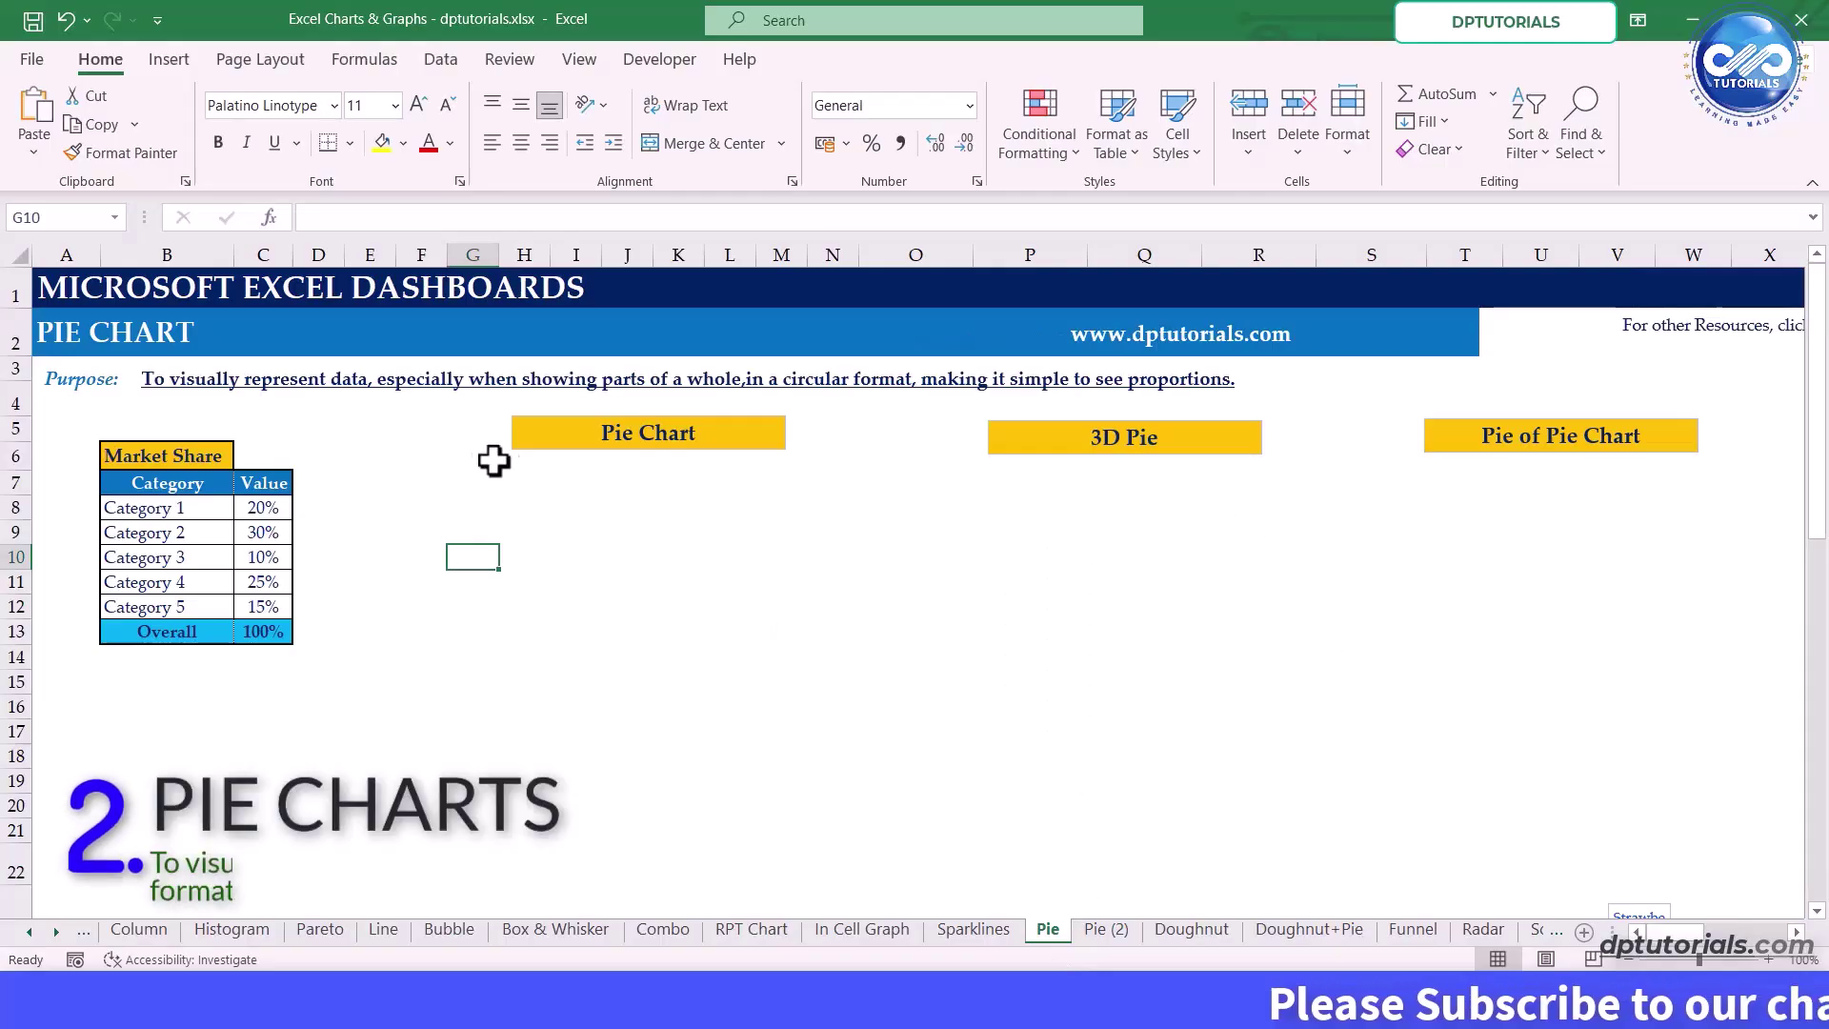
Examine the categories, values and overall total of the Market Share table on the Pie sheet
{"action": "left_click", "coordinate": [626, 532]}
{"action": "left_click", "coordinate": [143, 485]}
{"action": "left_click", "coordinate": [140, 530]}
{"action": "left_click", "coordinate": [157, 578]}
{"action": "left_click", "coordinate": [259, 564]}
{"action": "left_click", "coordinate": [272, 630]}
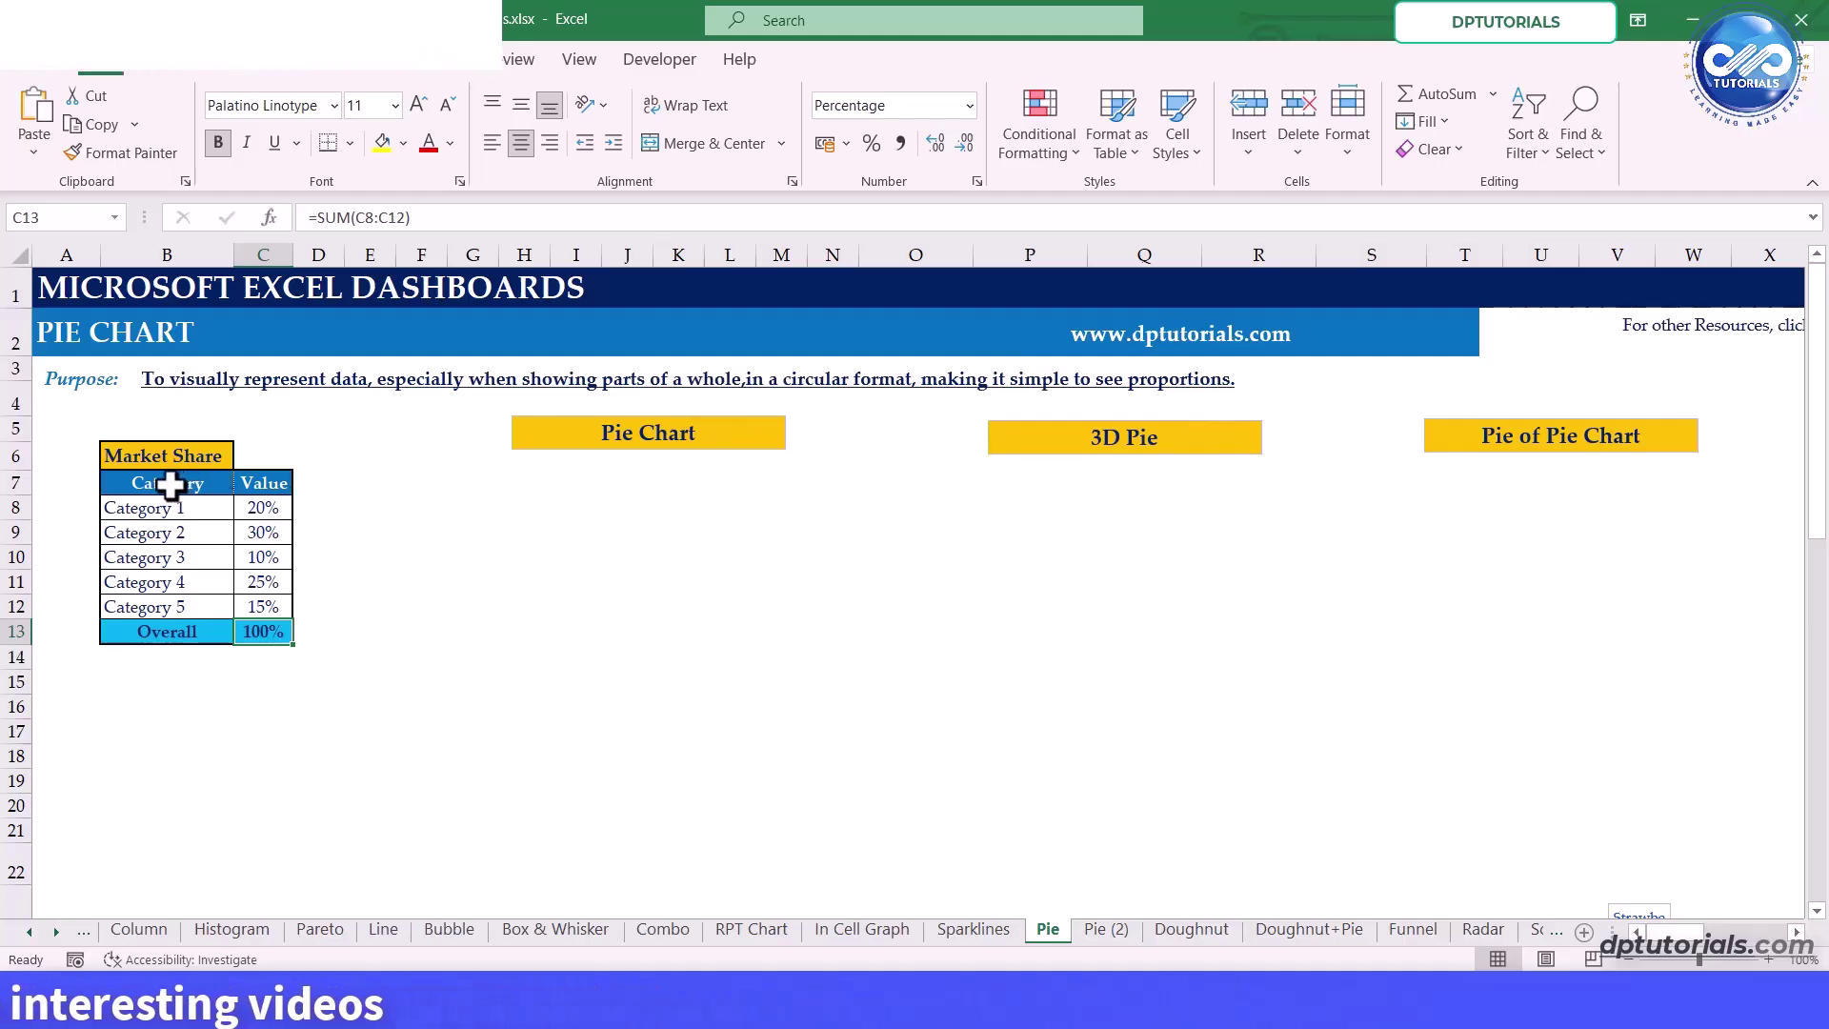
Insert a 2-D pie chart from B7:C12, place it beneath the Pie Chart heading and reduce its size
{"action": "left_click_drag", "start_coordinate": [170, 485], "coordinate": [265, 608]}
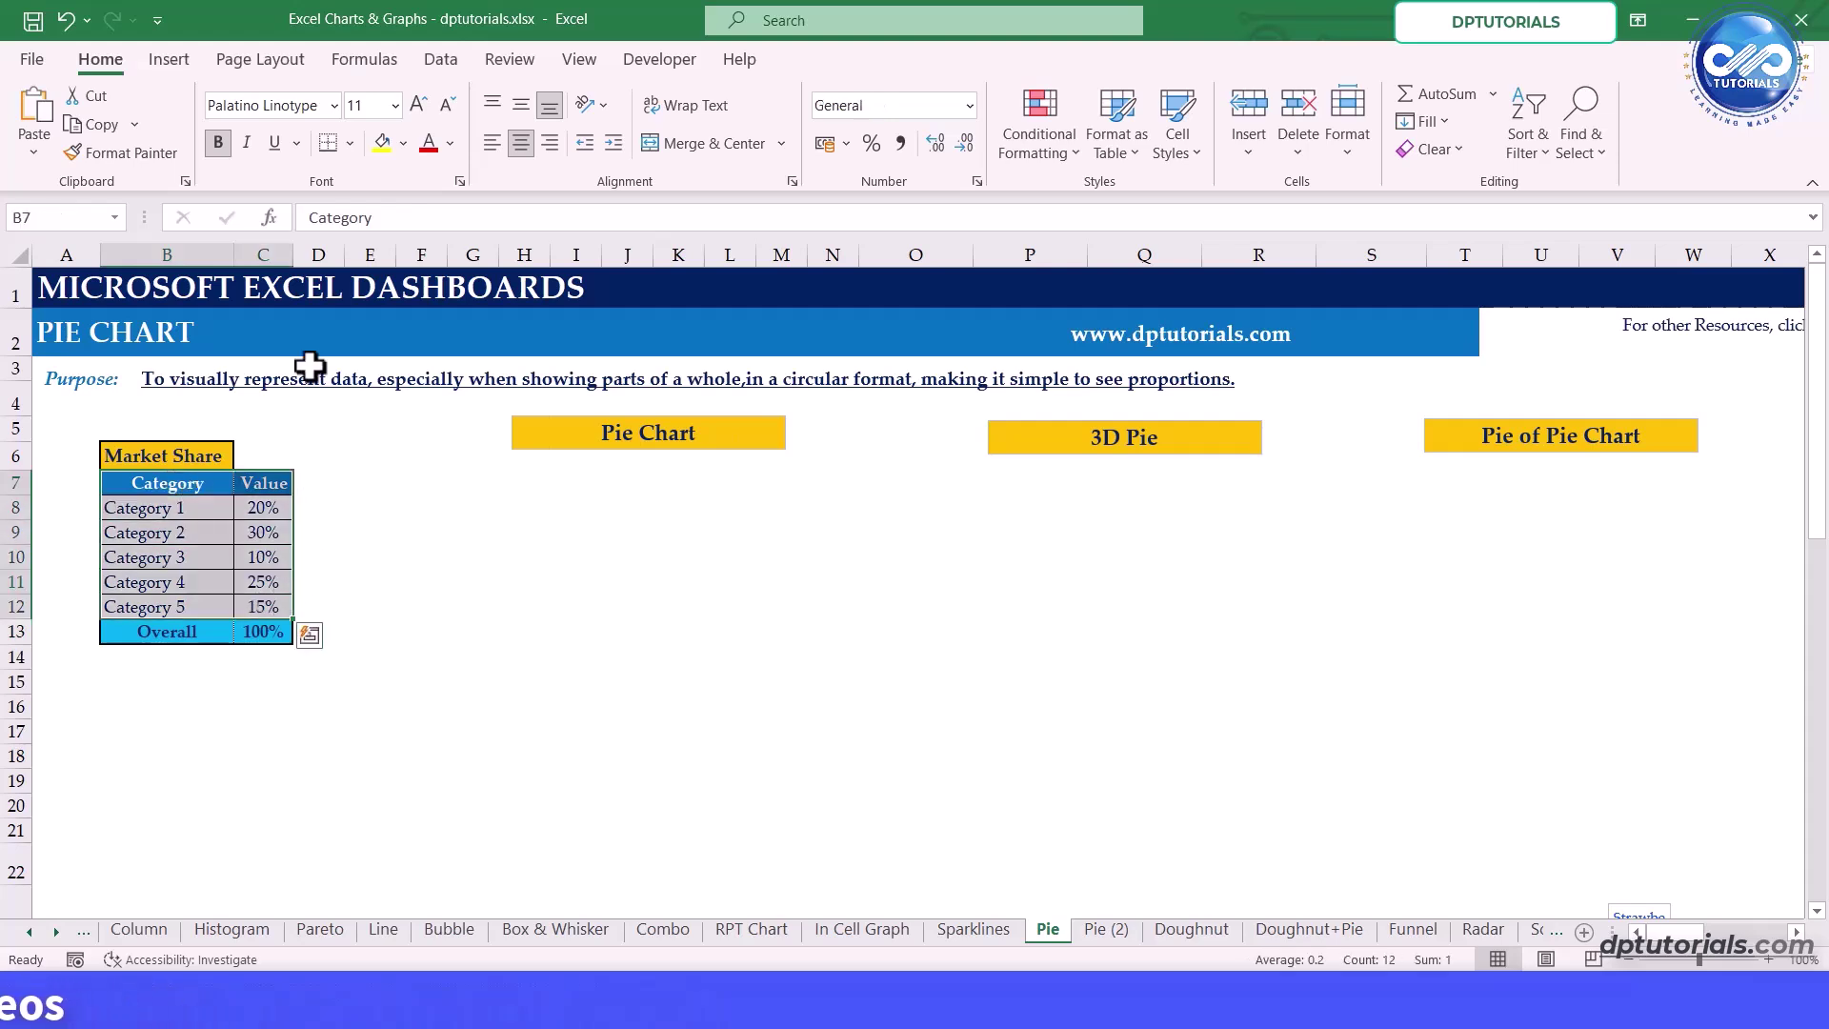
{"action": "left_click", "coordinate": [169, 63]}
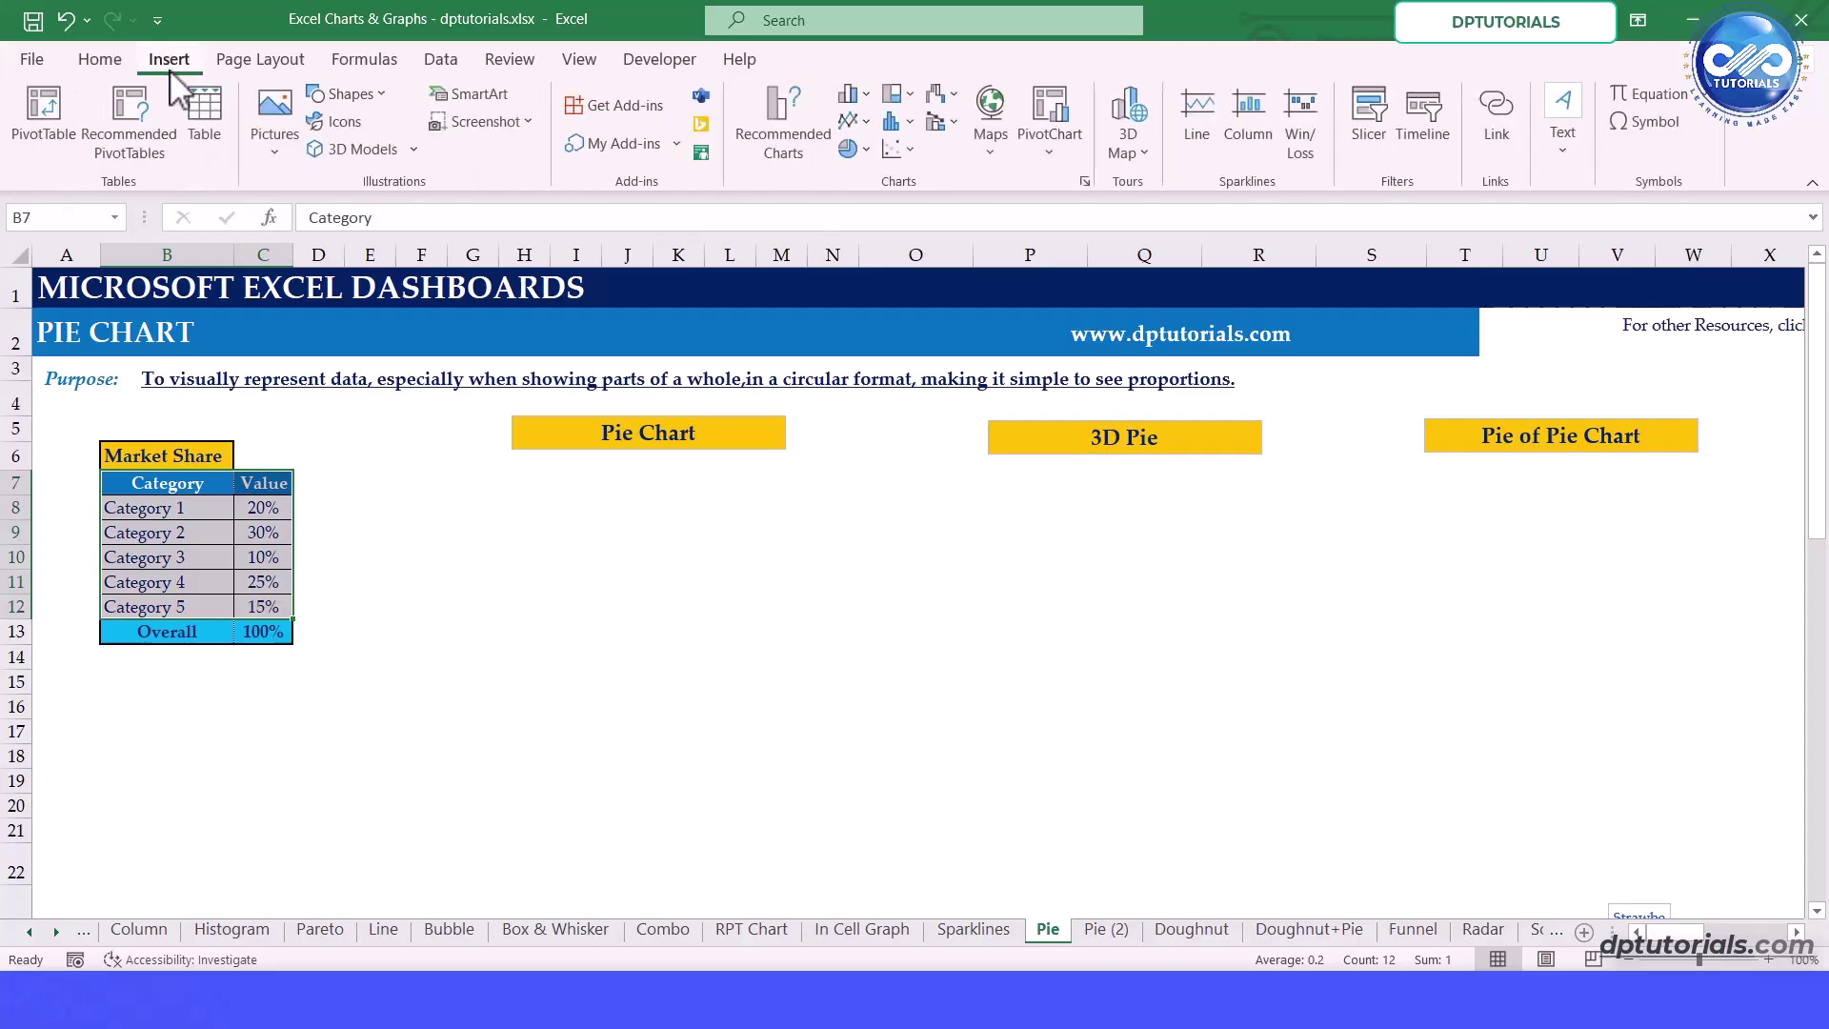
{"action": "left_click", "coordinate": [865, 150]}
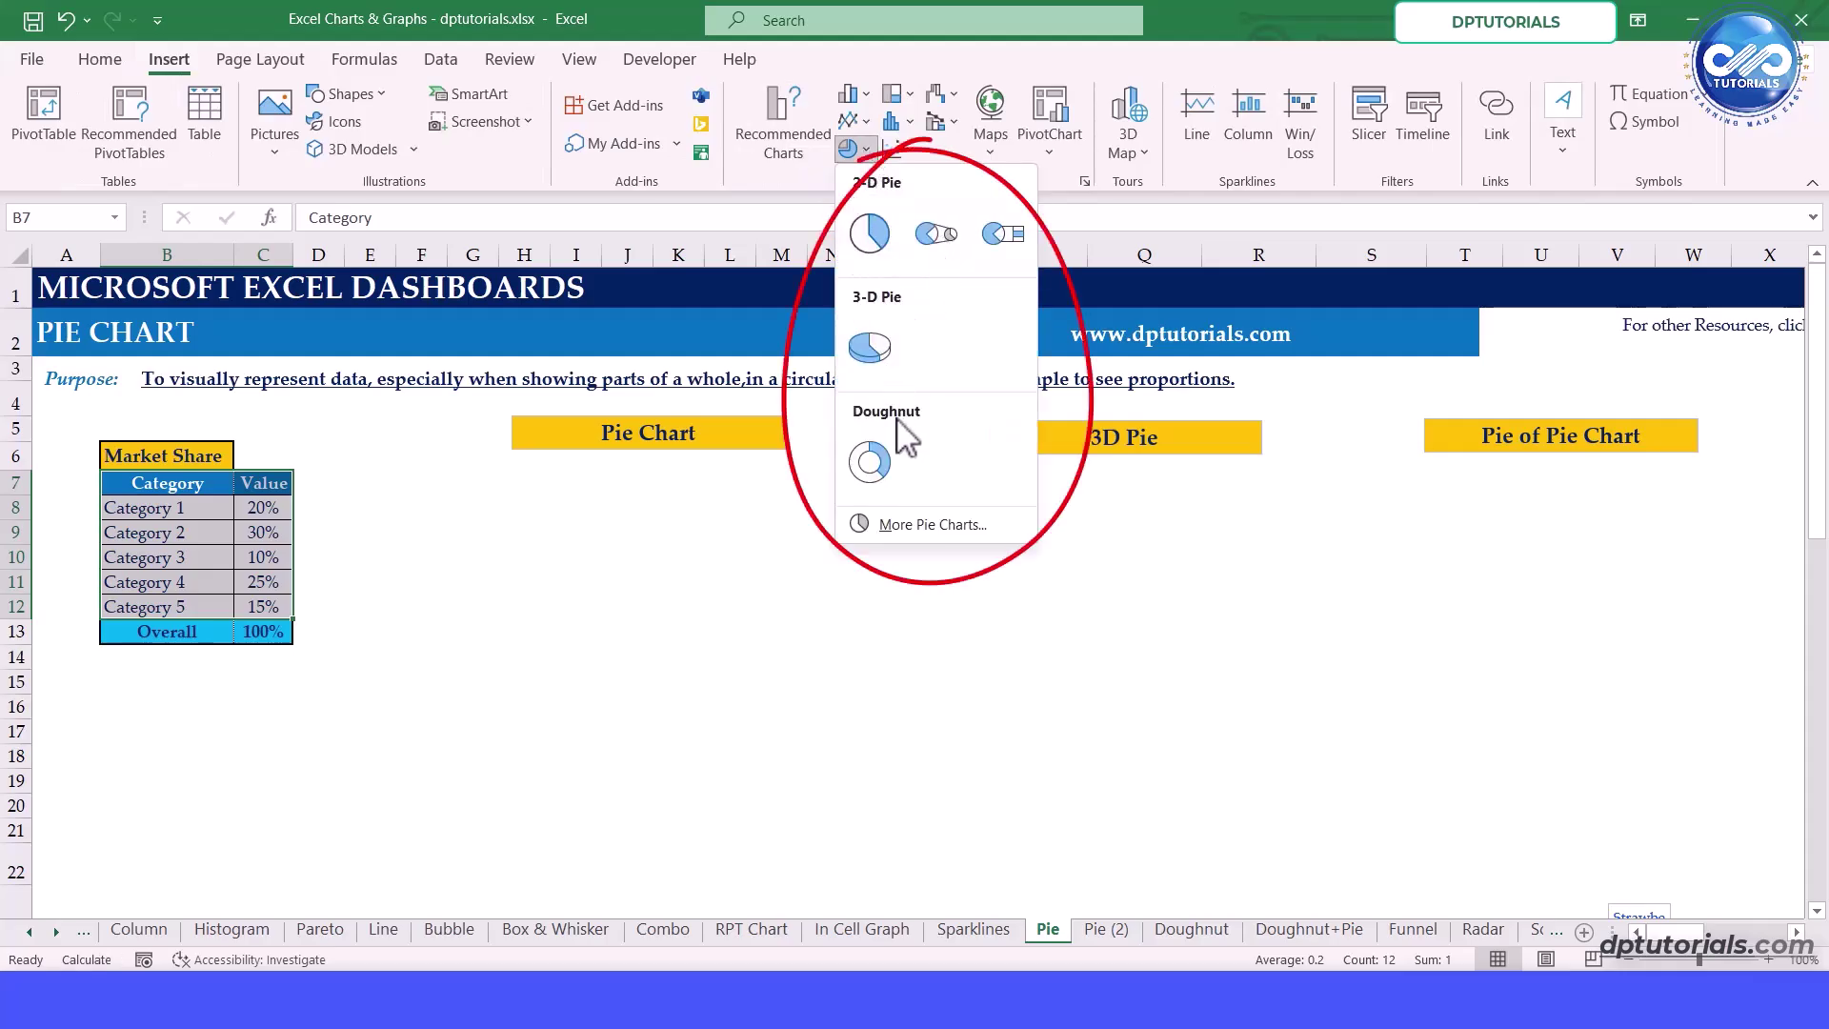
{"action": "left_click", "coordinate": [873, 235]}
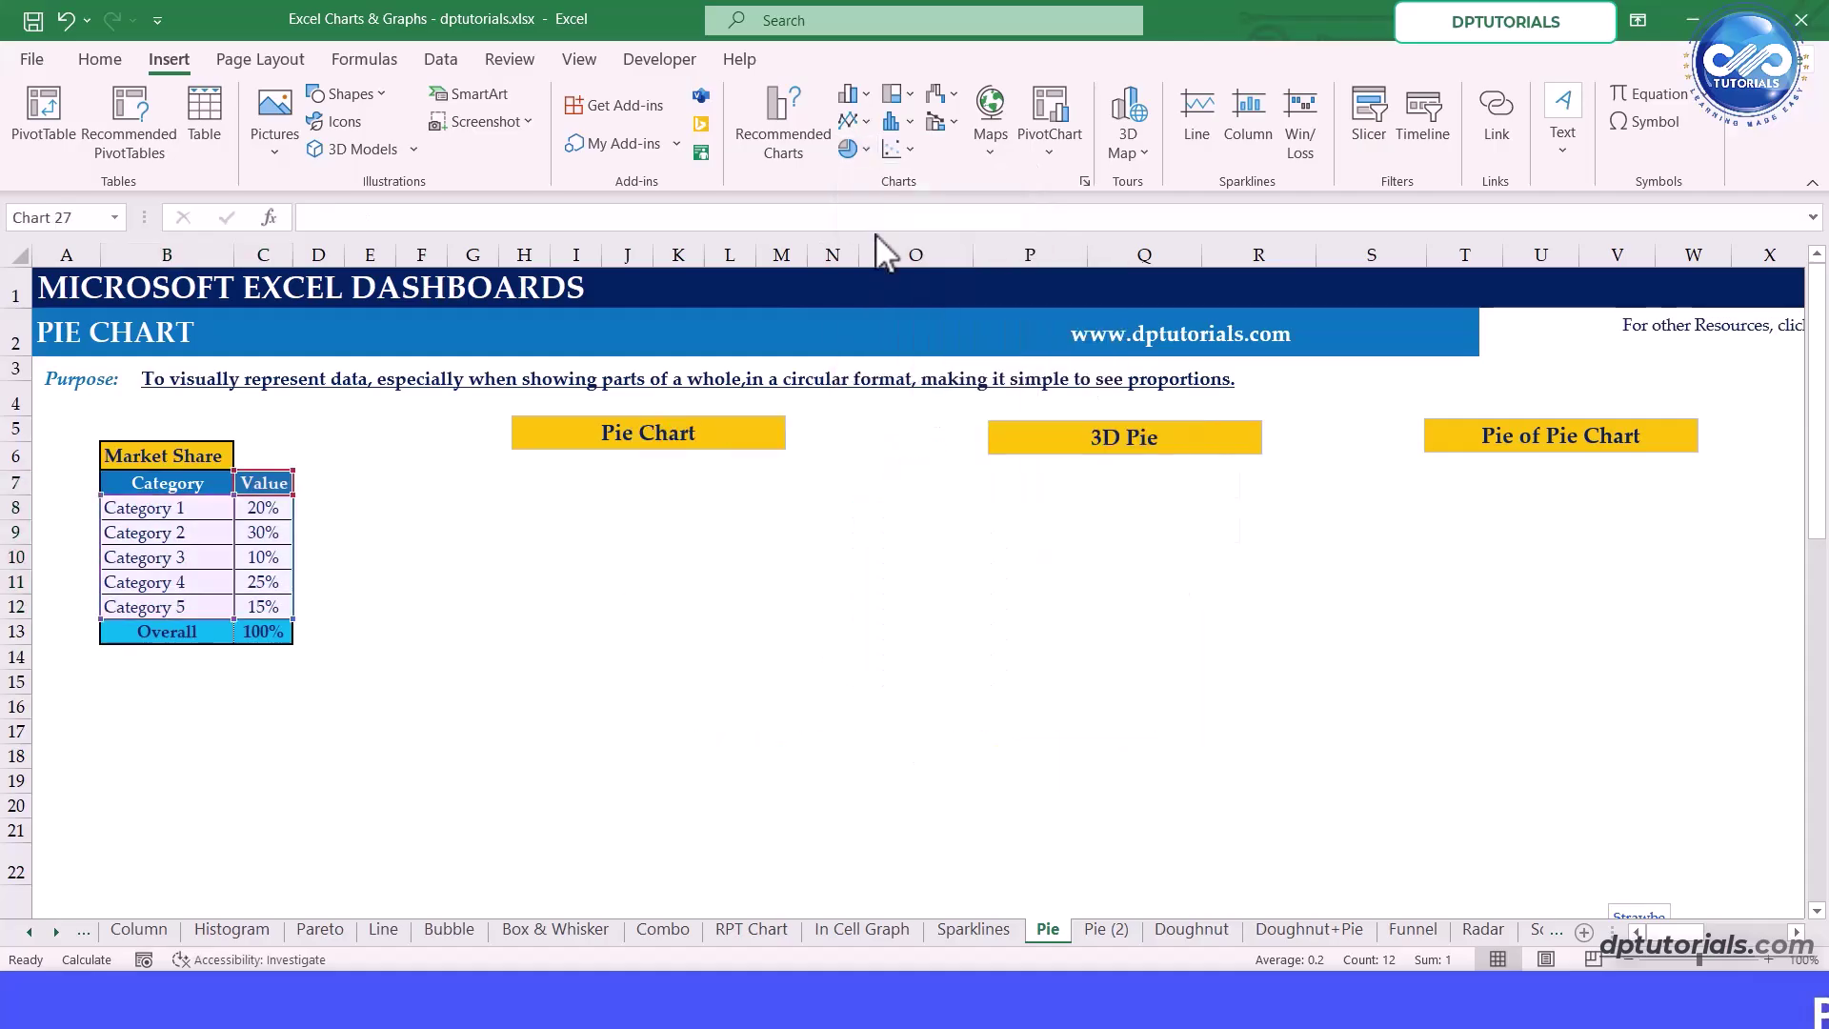
{"action": "left_click_drag", "start_coordinate": [827, 427], "coordinate": [589, 456]}
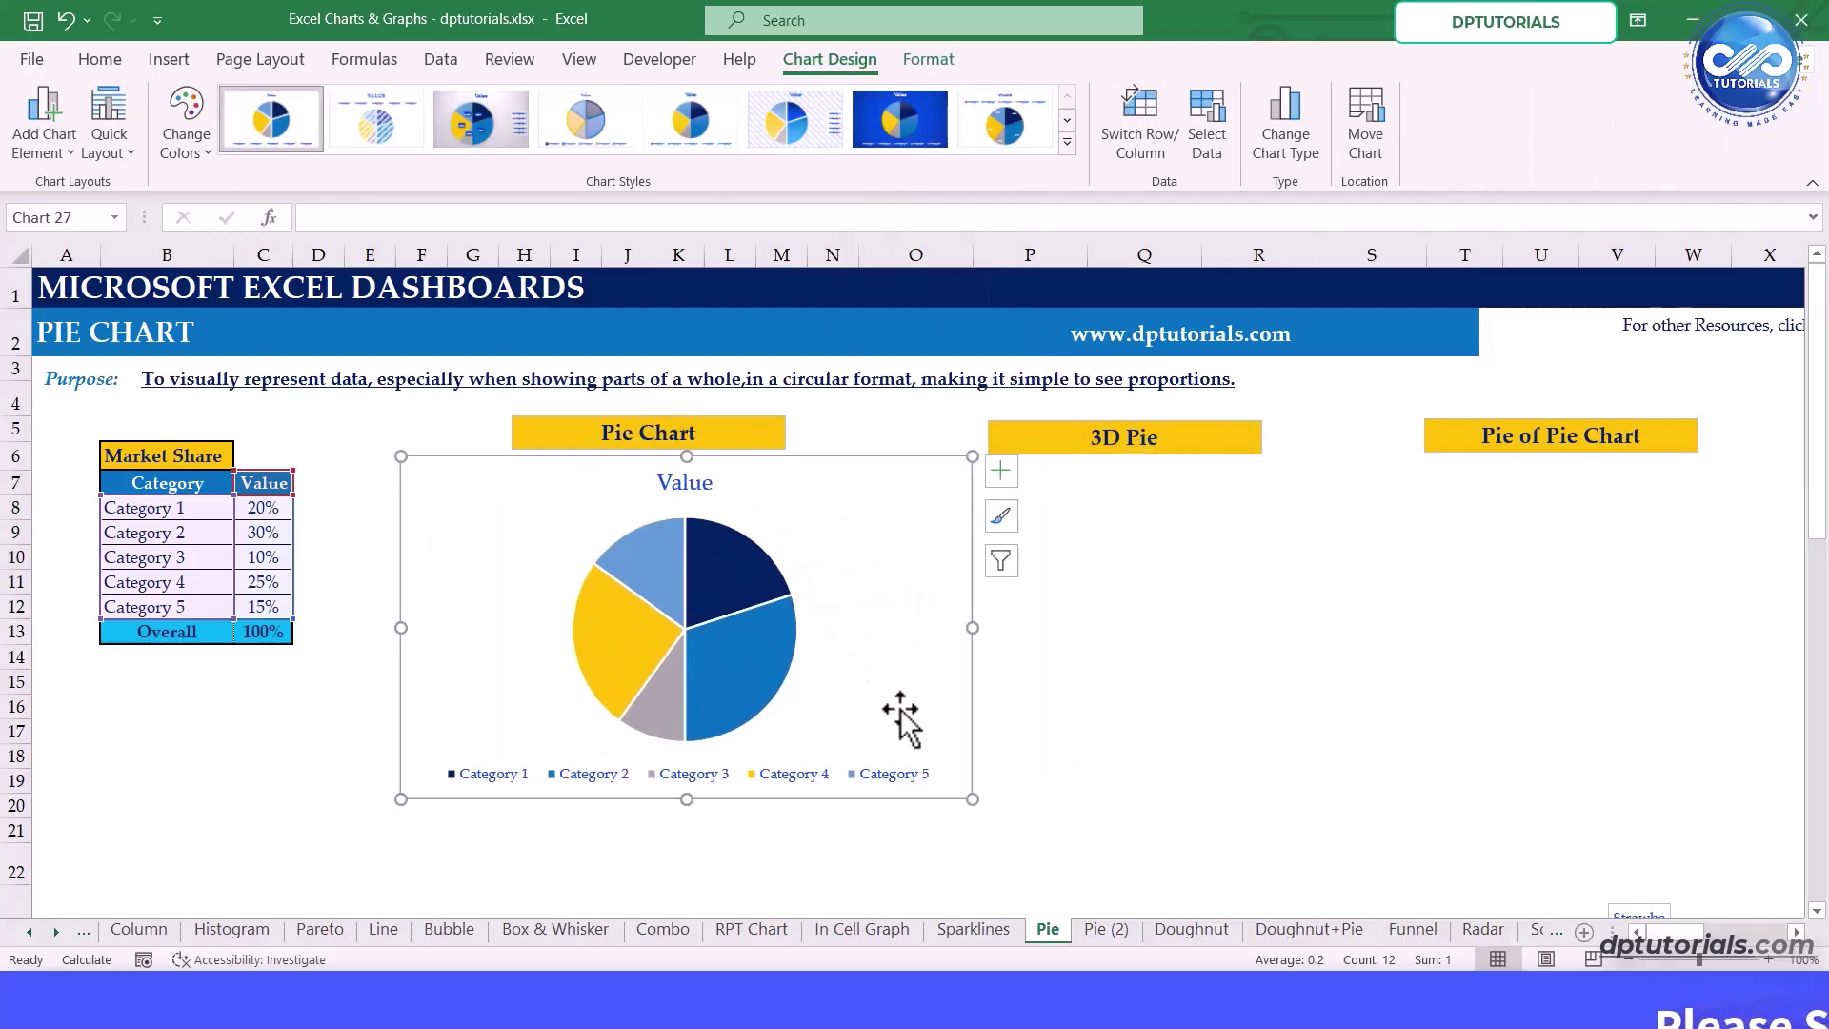
{"action": "left_click", "coordinate": [953, 781]}
Add data labels to the pie chart's slices and fill the labels with yellow
{"action": "right_click", "coordinate": [712, 624]}
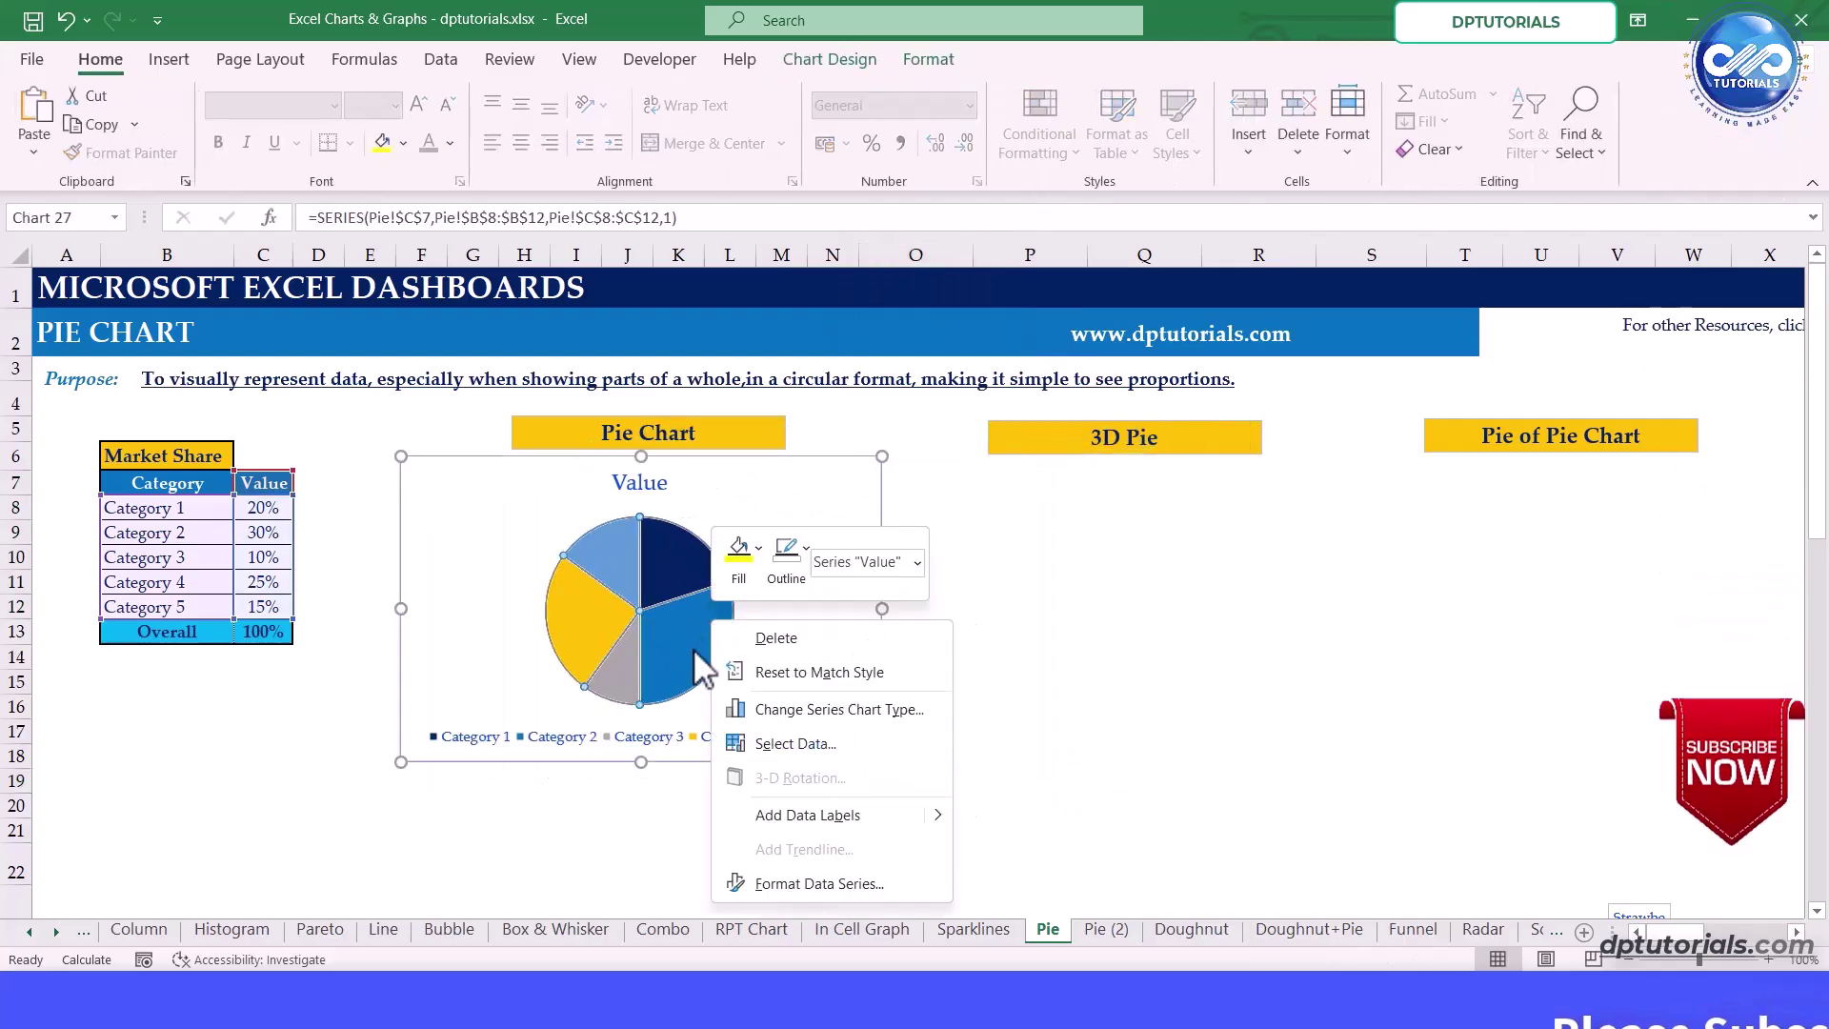
{"action": "left_click", "coordinate": [796, 815]}
{"action": "left_click", "coordinate": [776, 804]}
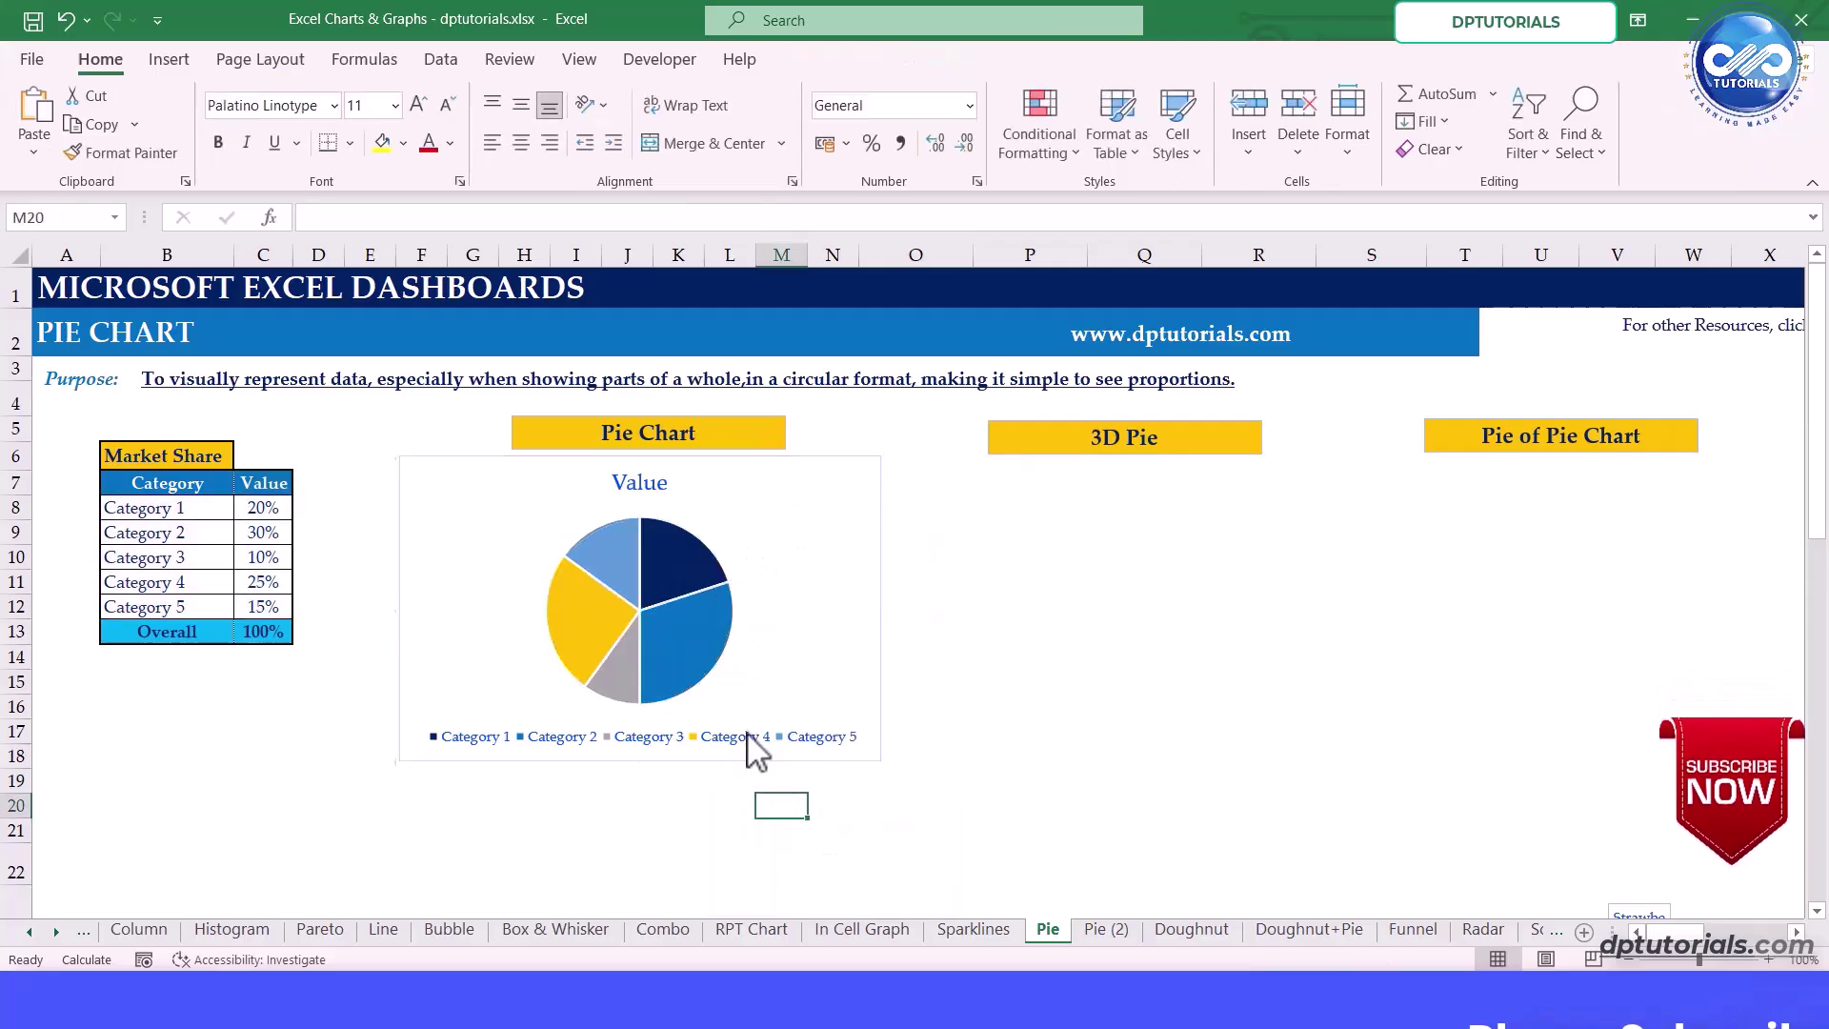
{"action": "left_click", "coordinate": [692, 648]}
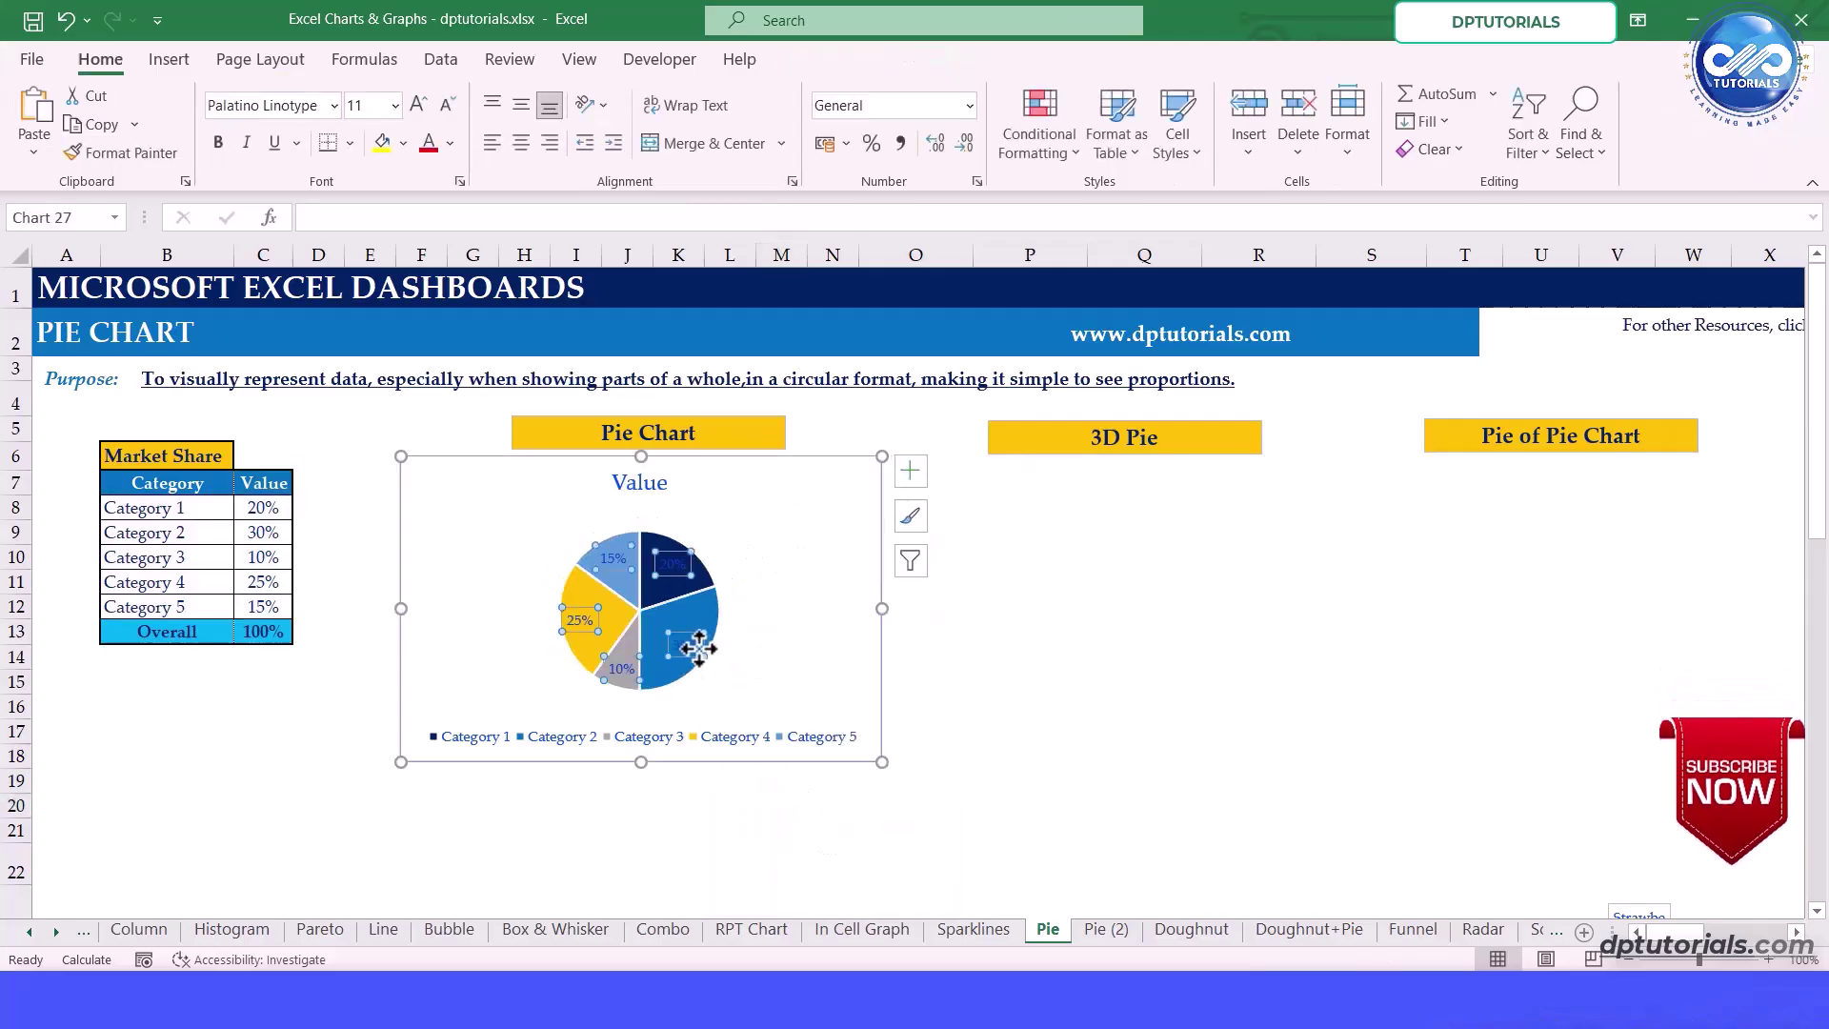
{"action": "left_click", "coordinate": [381, 143]}
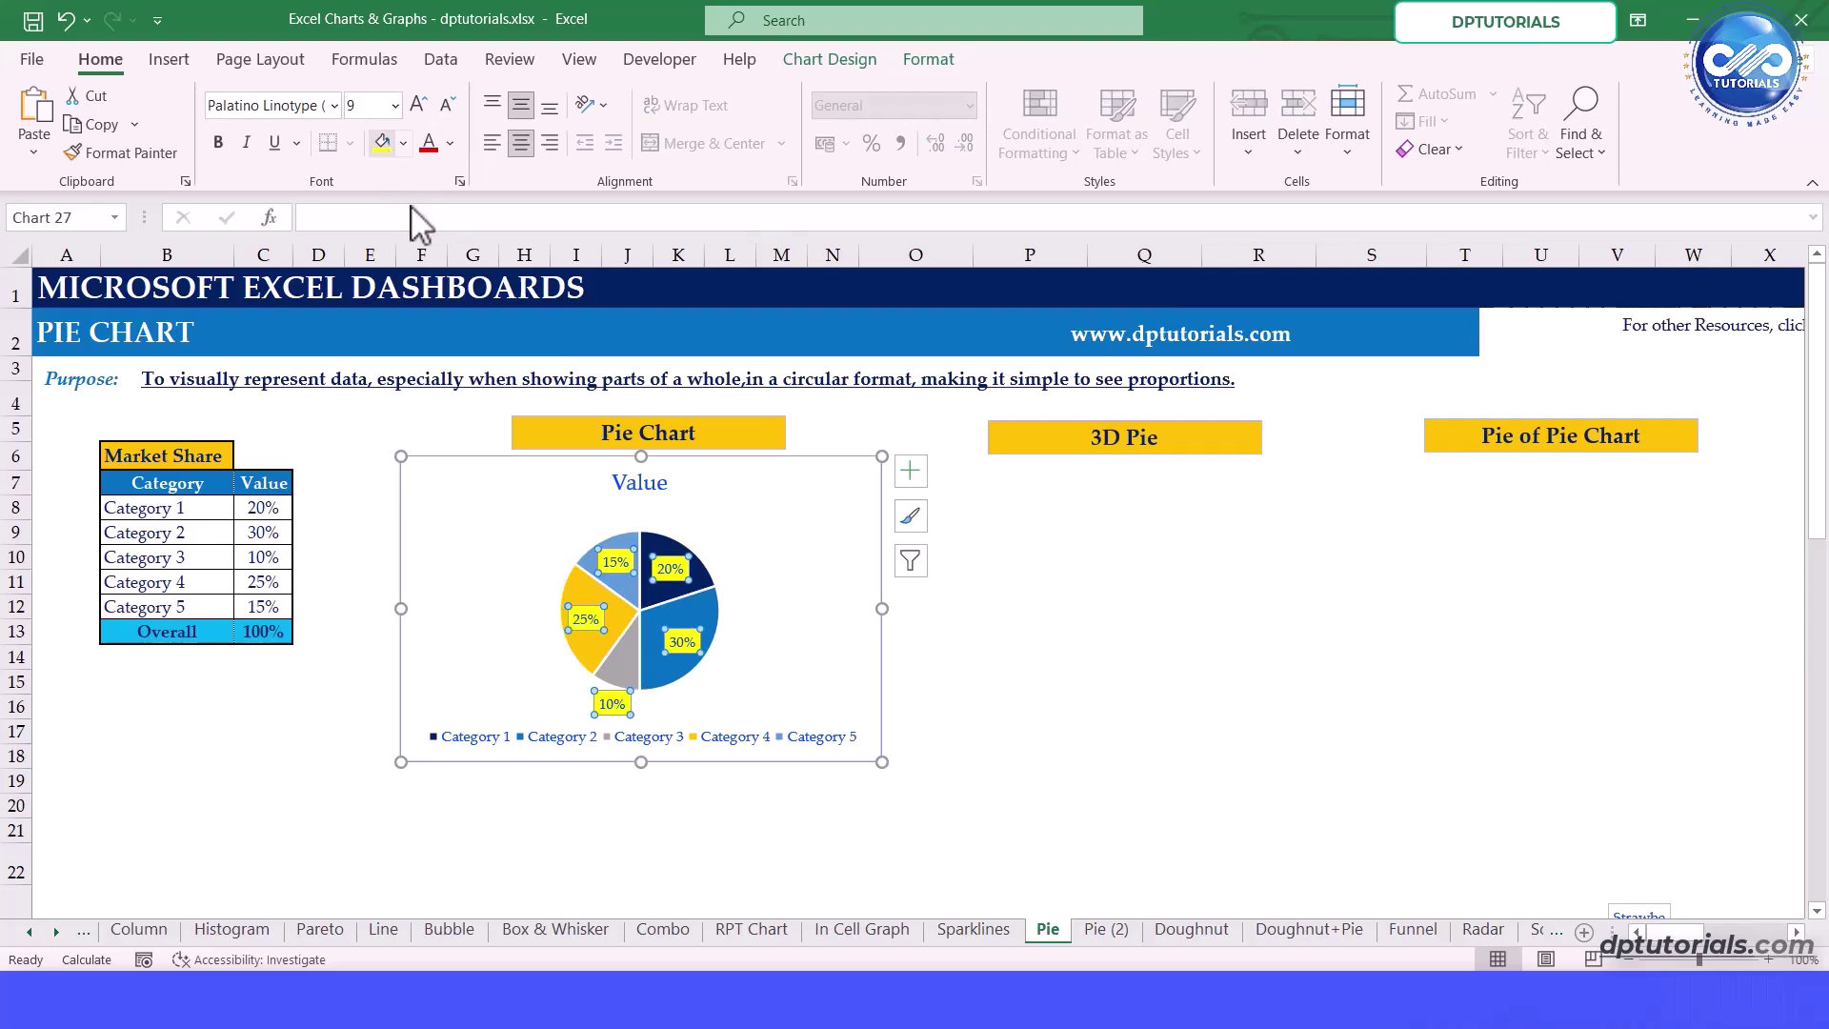
Change the pie chart's title to "Market shares"
{"action": "left_click", "coordinate": [627, 485]}
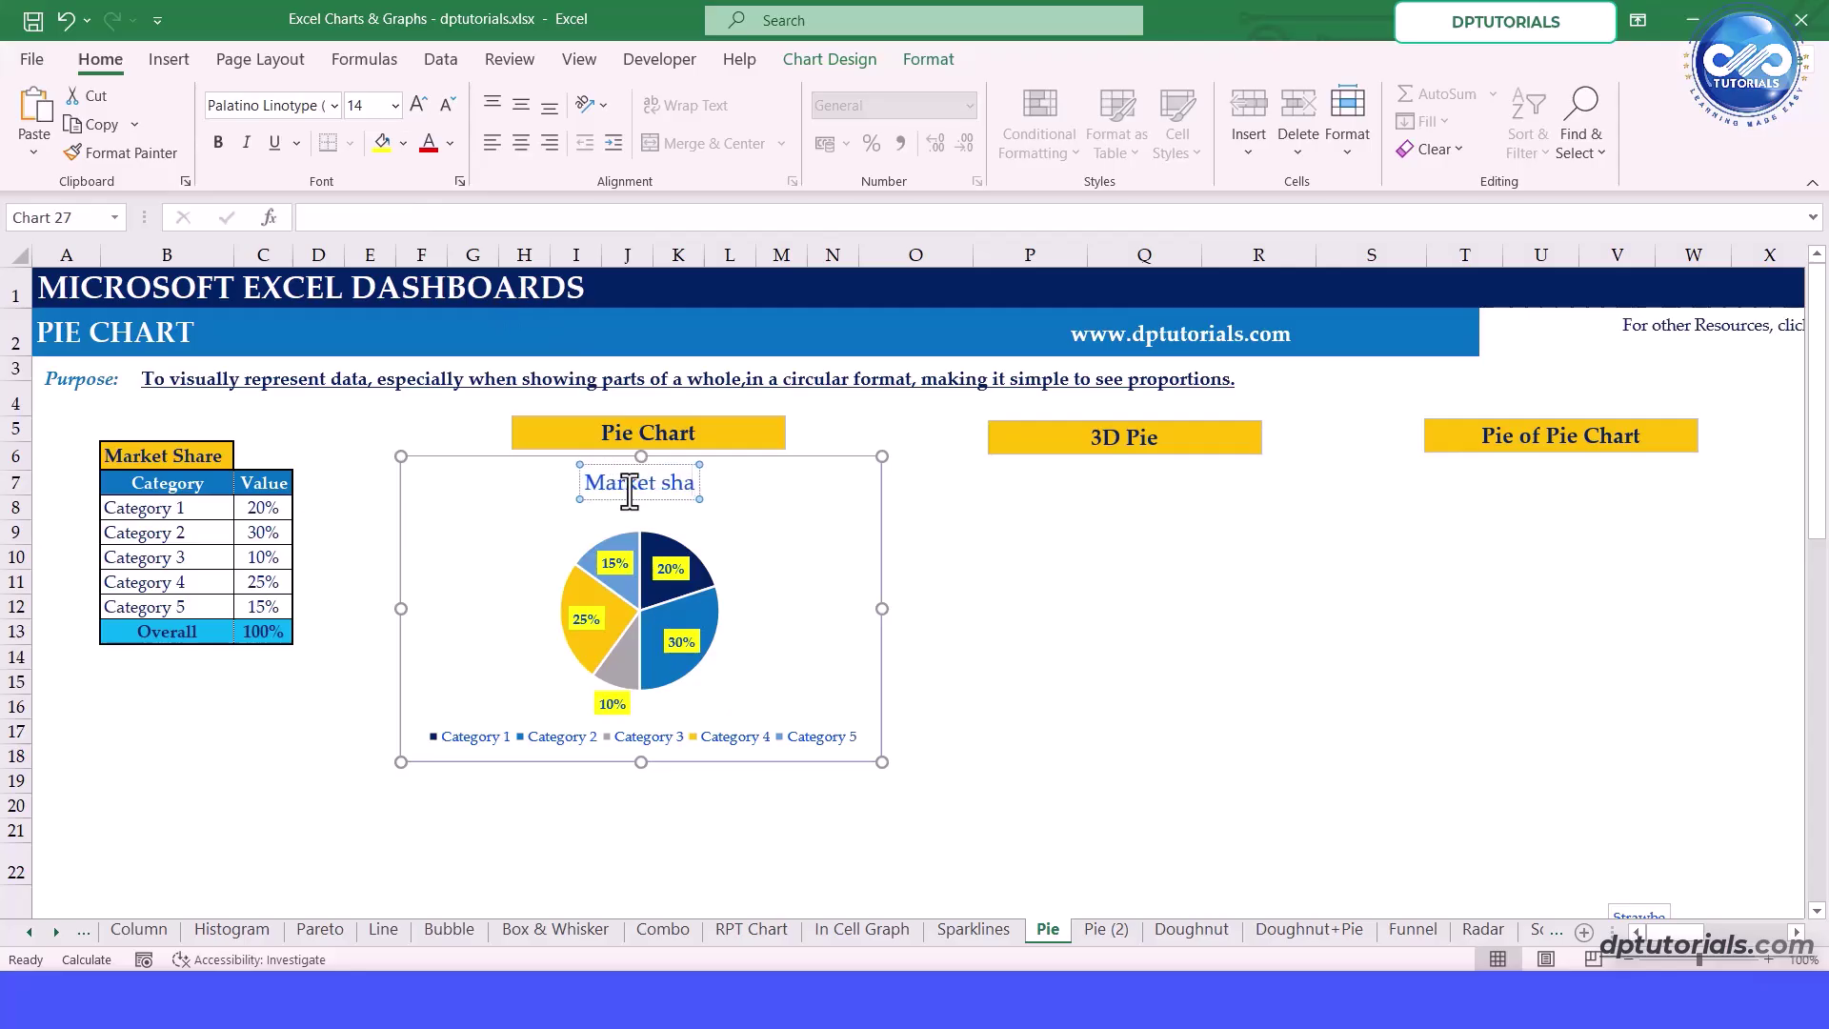
{"action": "type", "text": "Market shares"}
{"action": "left_click", "coordinate": [989, 583]}
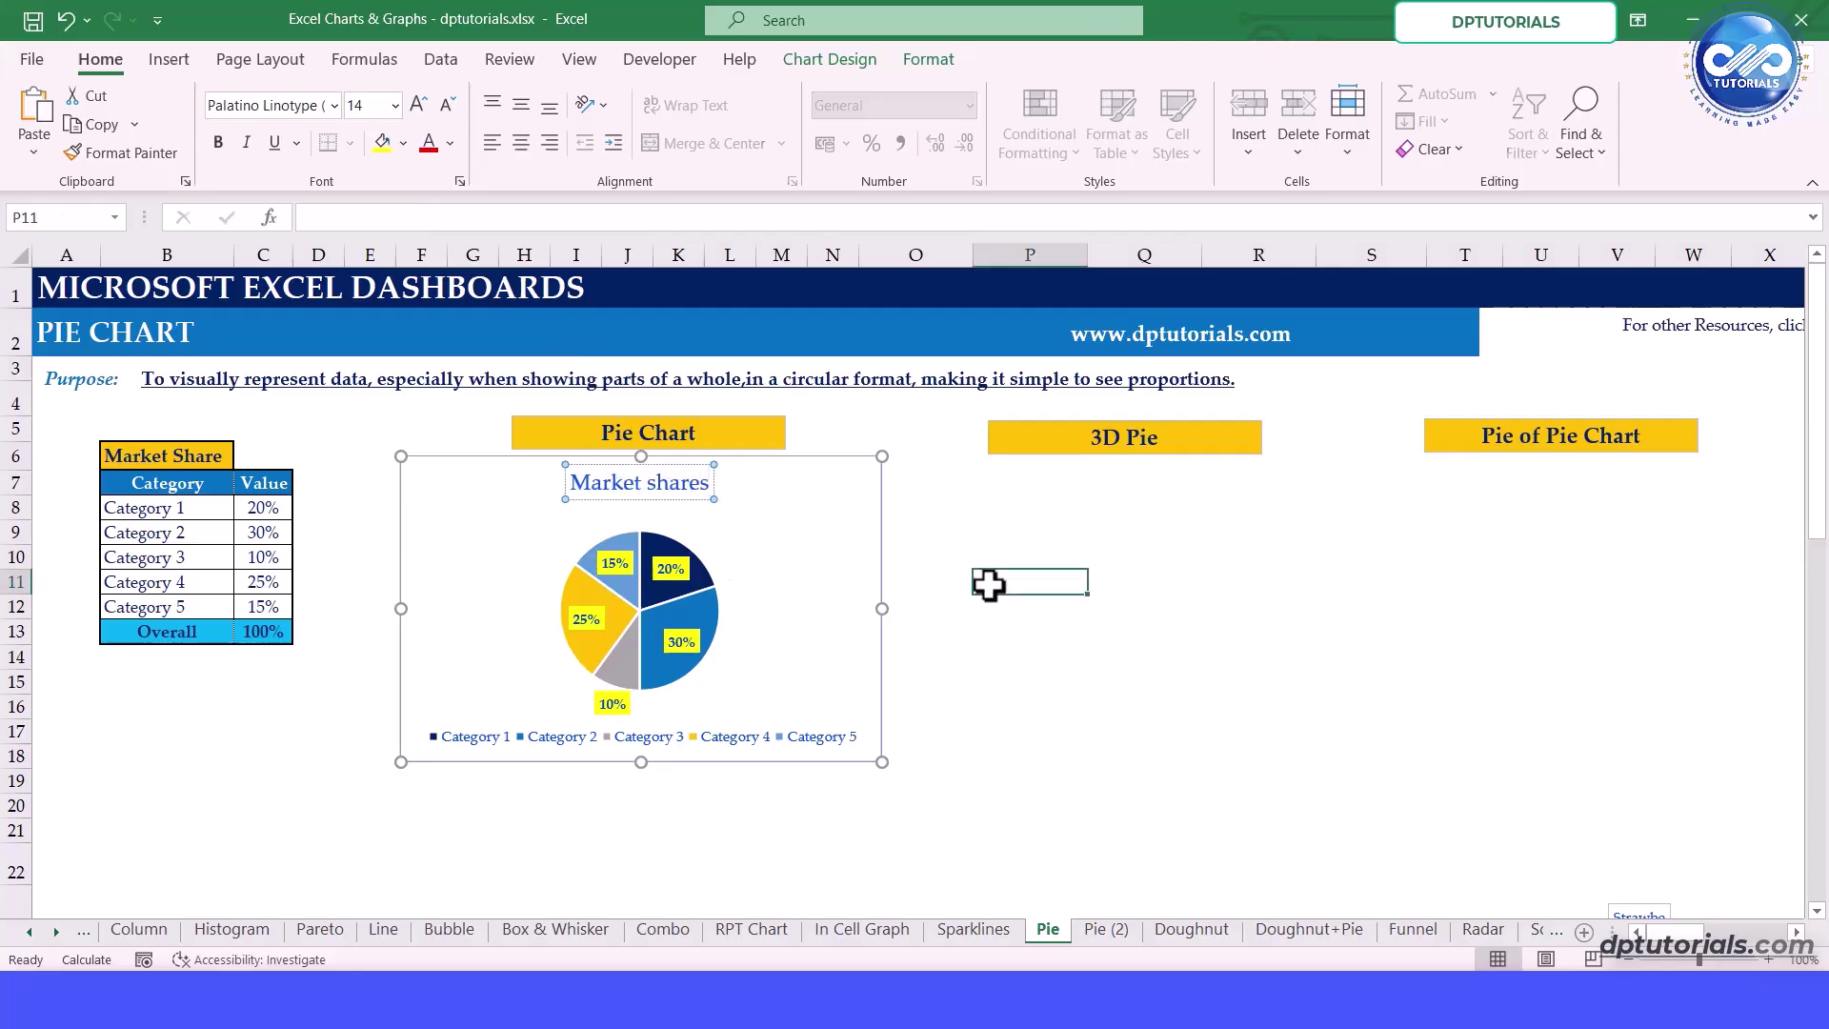
Insert a 3-D pie chart from B7:C12, place it beneath the 3D Pie heading and reduce its size
{"action": "left_click", "coordinate": [164, 506]}
{"action": "left_click", "coordinate": [158, 486]}
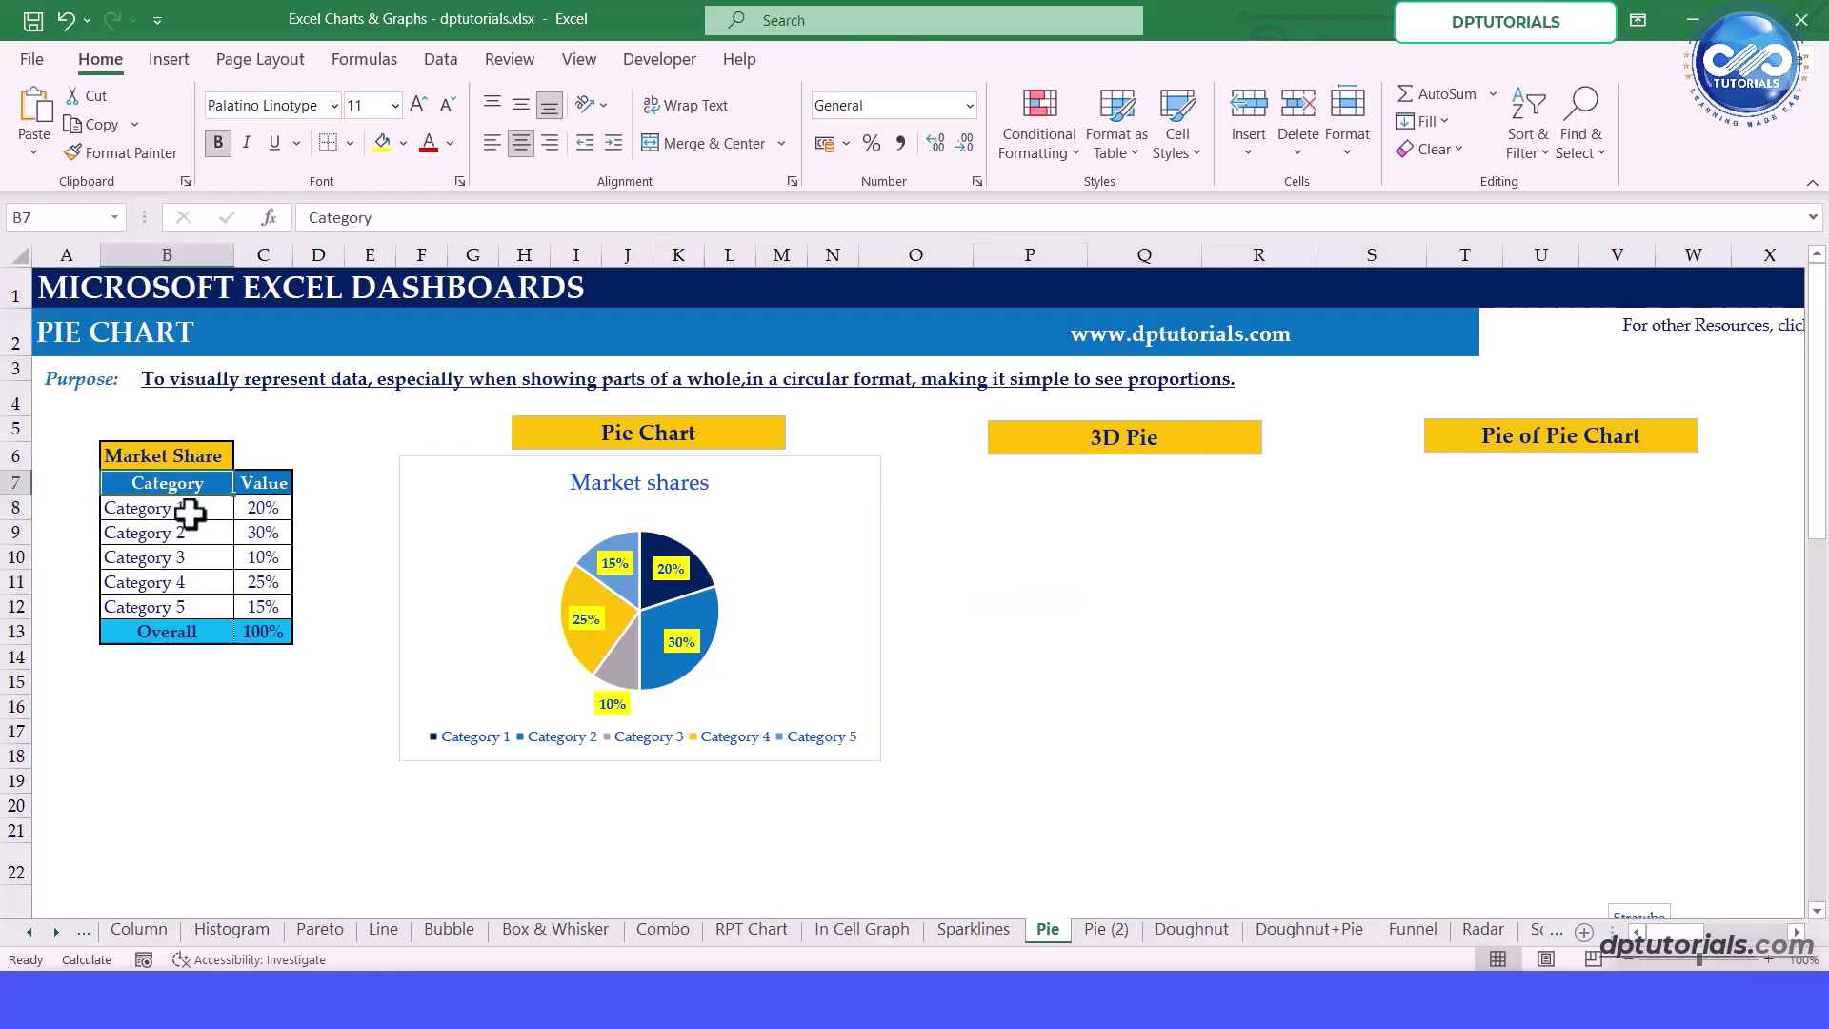
{"action": "left_click", "coordinate": [258, 605], "text": "shift"}
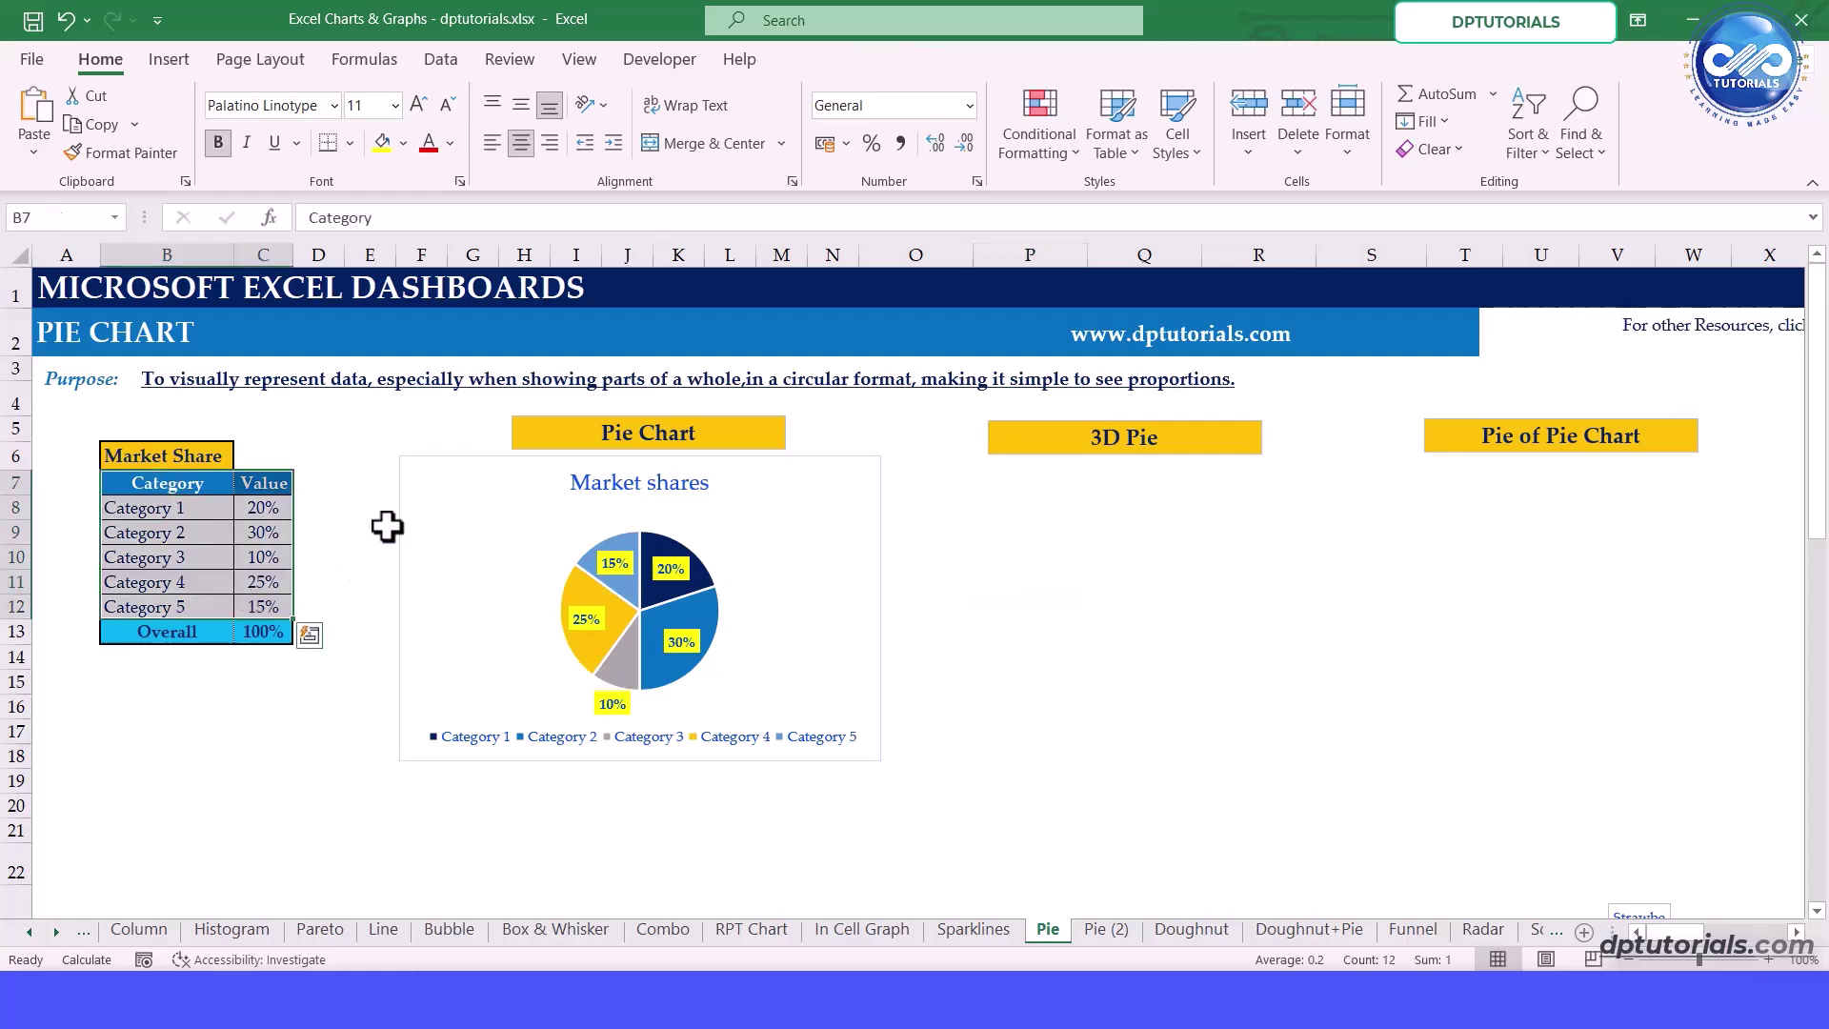
{"action": "left_click", "coordinate": [177, 63]}
{"action": "left_click", "coordinate": [868, 150]}
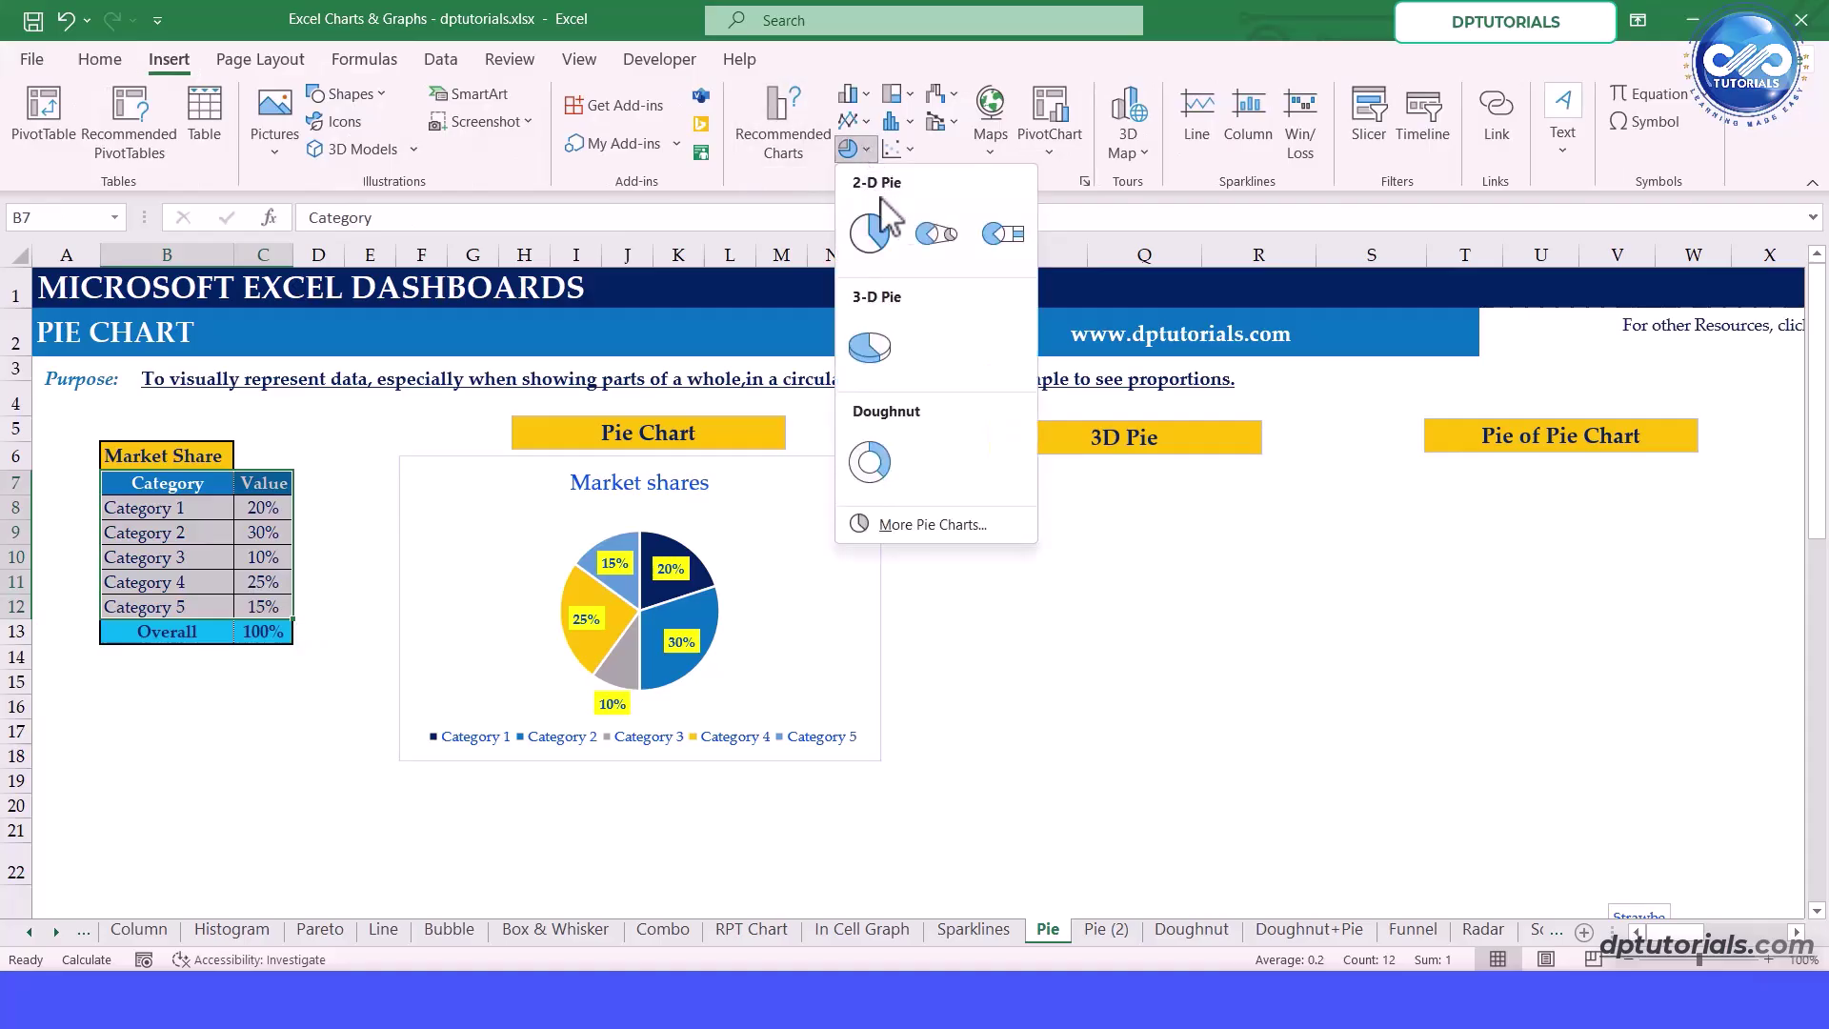
{"action": "left_click", "coordinate": [873, 352]}
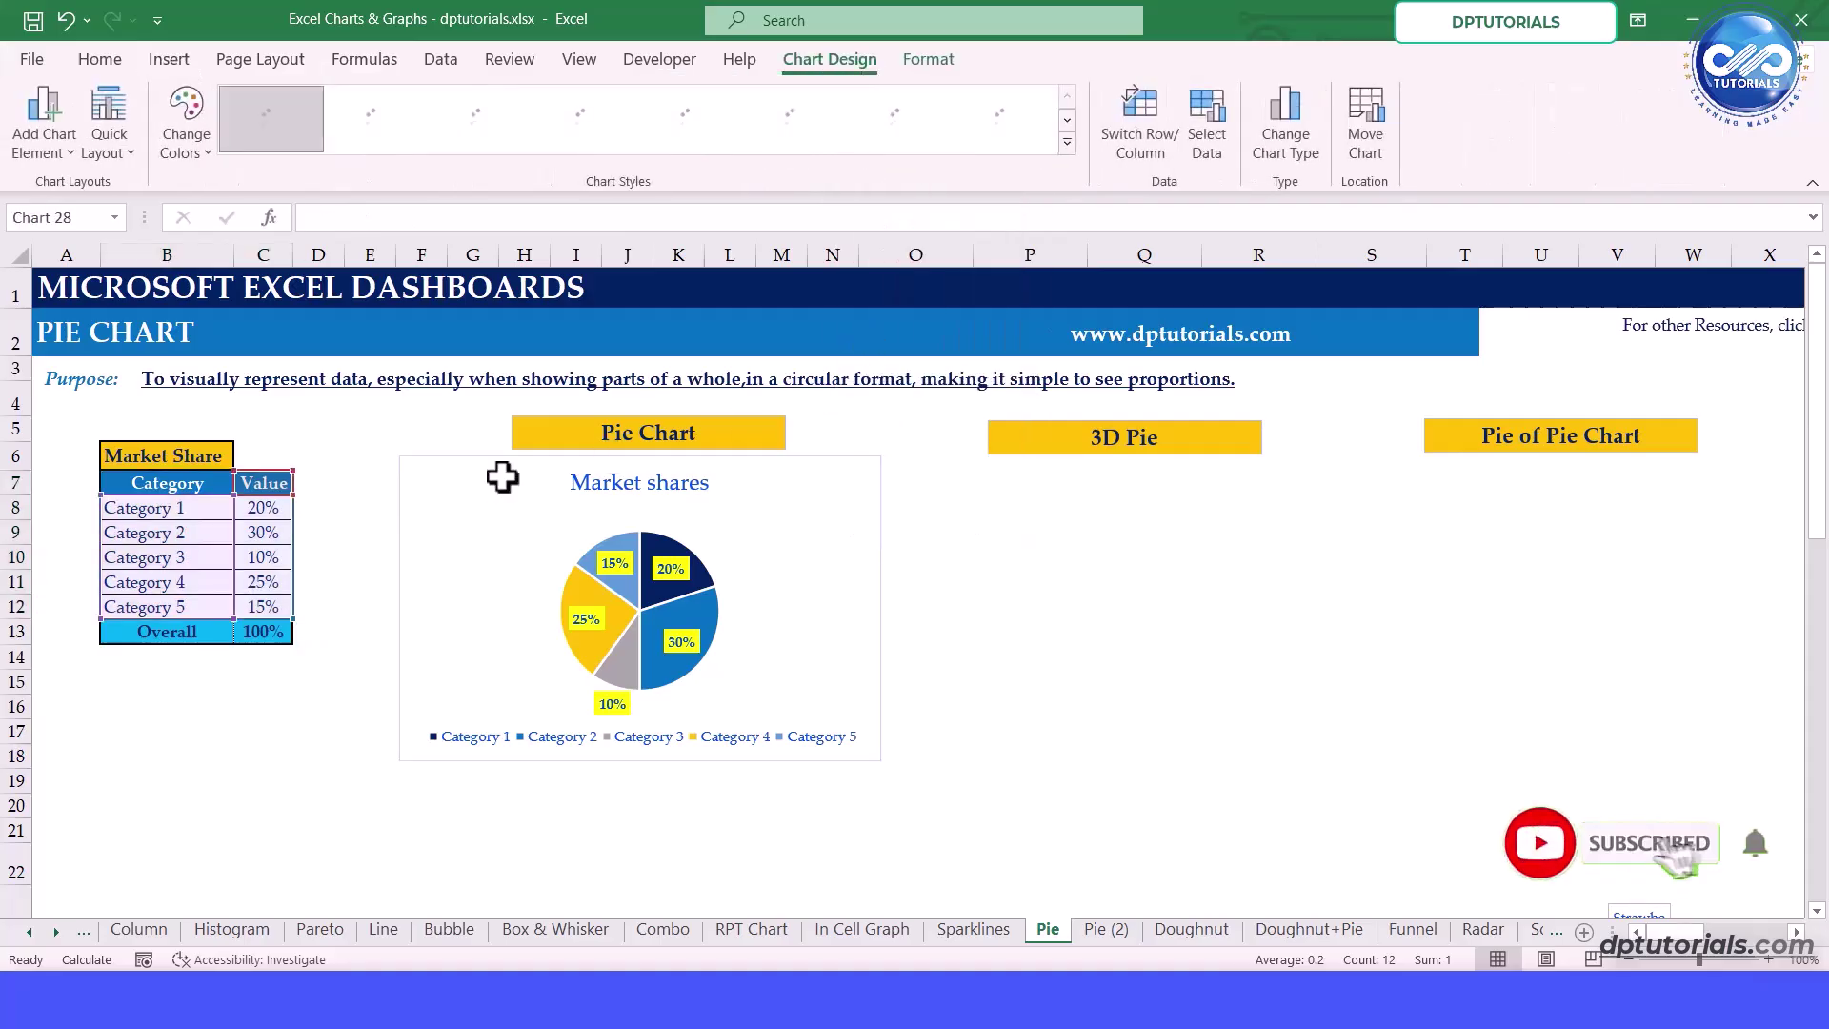
{"action": "left_click_drag", "start_coordinate": [953, 461], "coordinate": [1046, 461]}
{"action": "left_click_drag", "start_coordinate": [1477, 801], "coordinate": [1376, 775]}
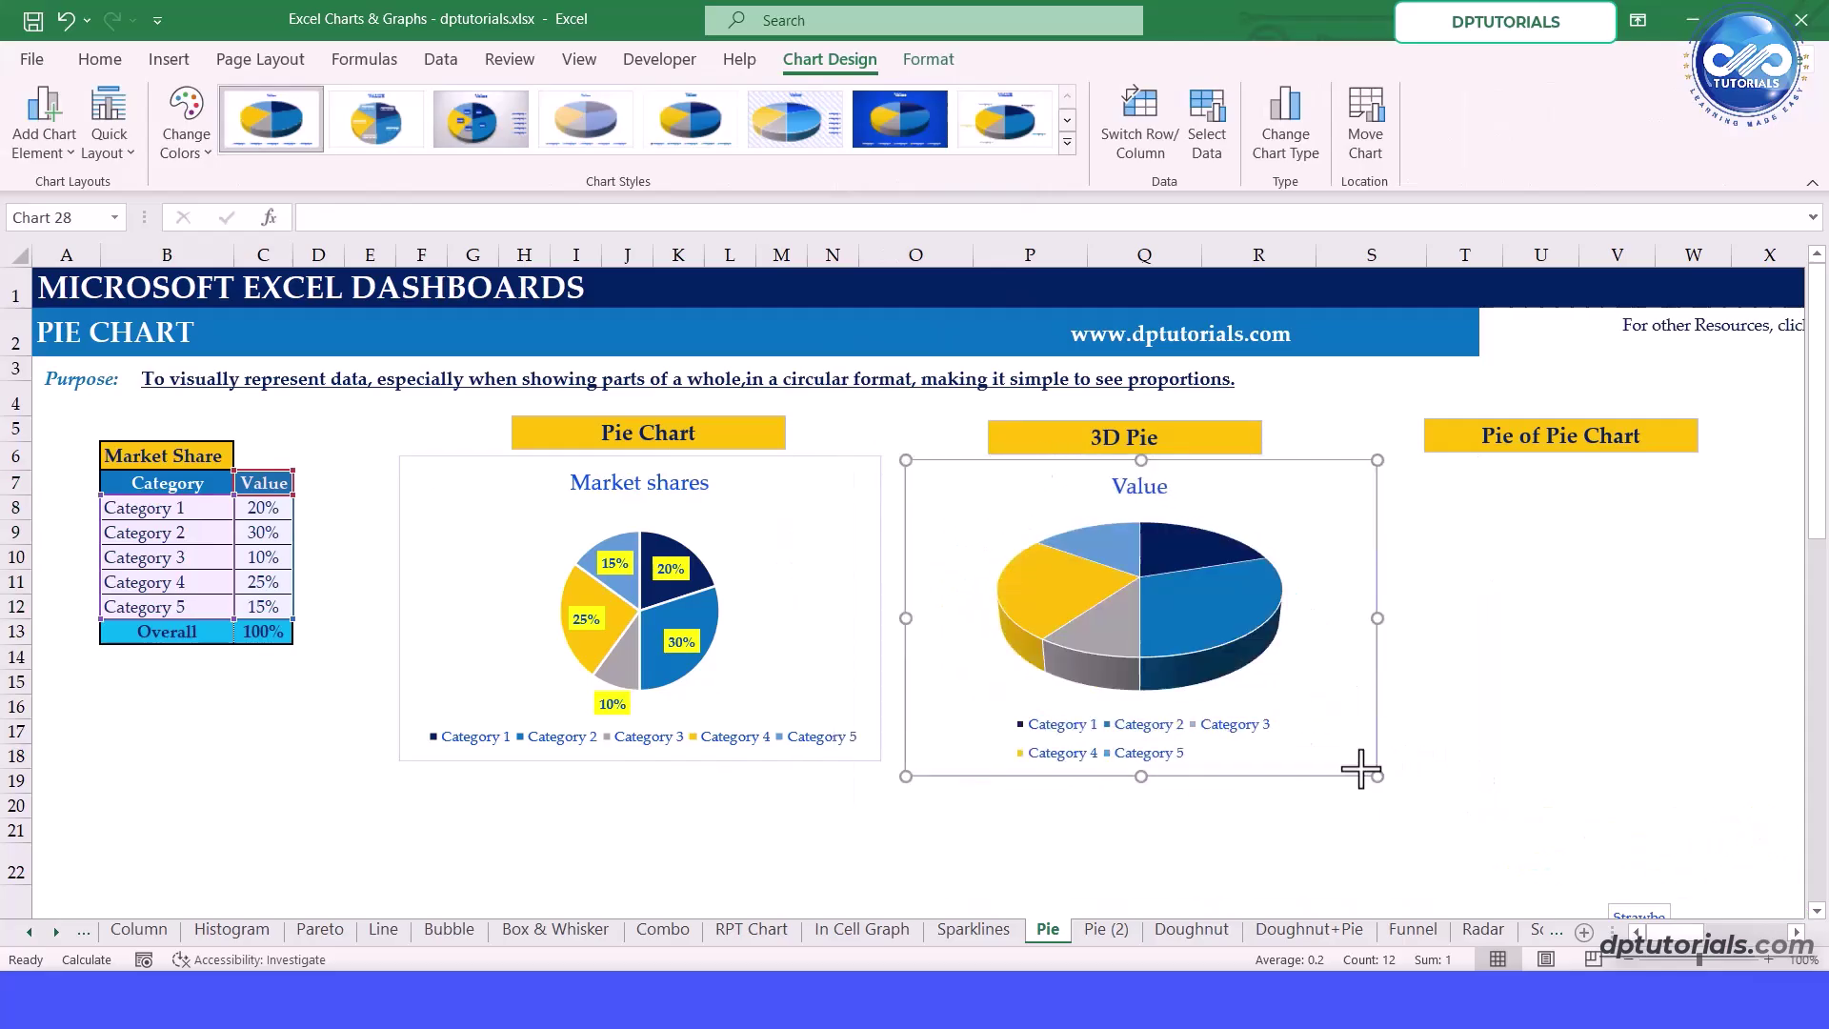
Pull the Category 2 slice out of the 3-D pie chart
{"action": "left_click", "coordinate": [1198, 636]}
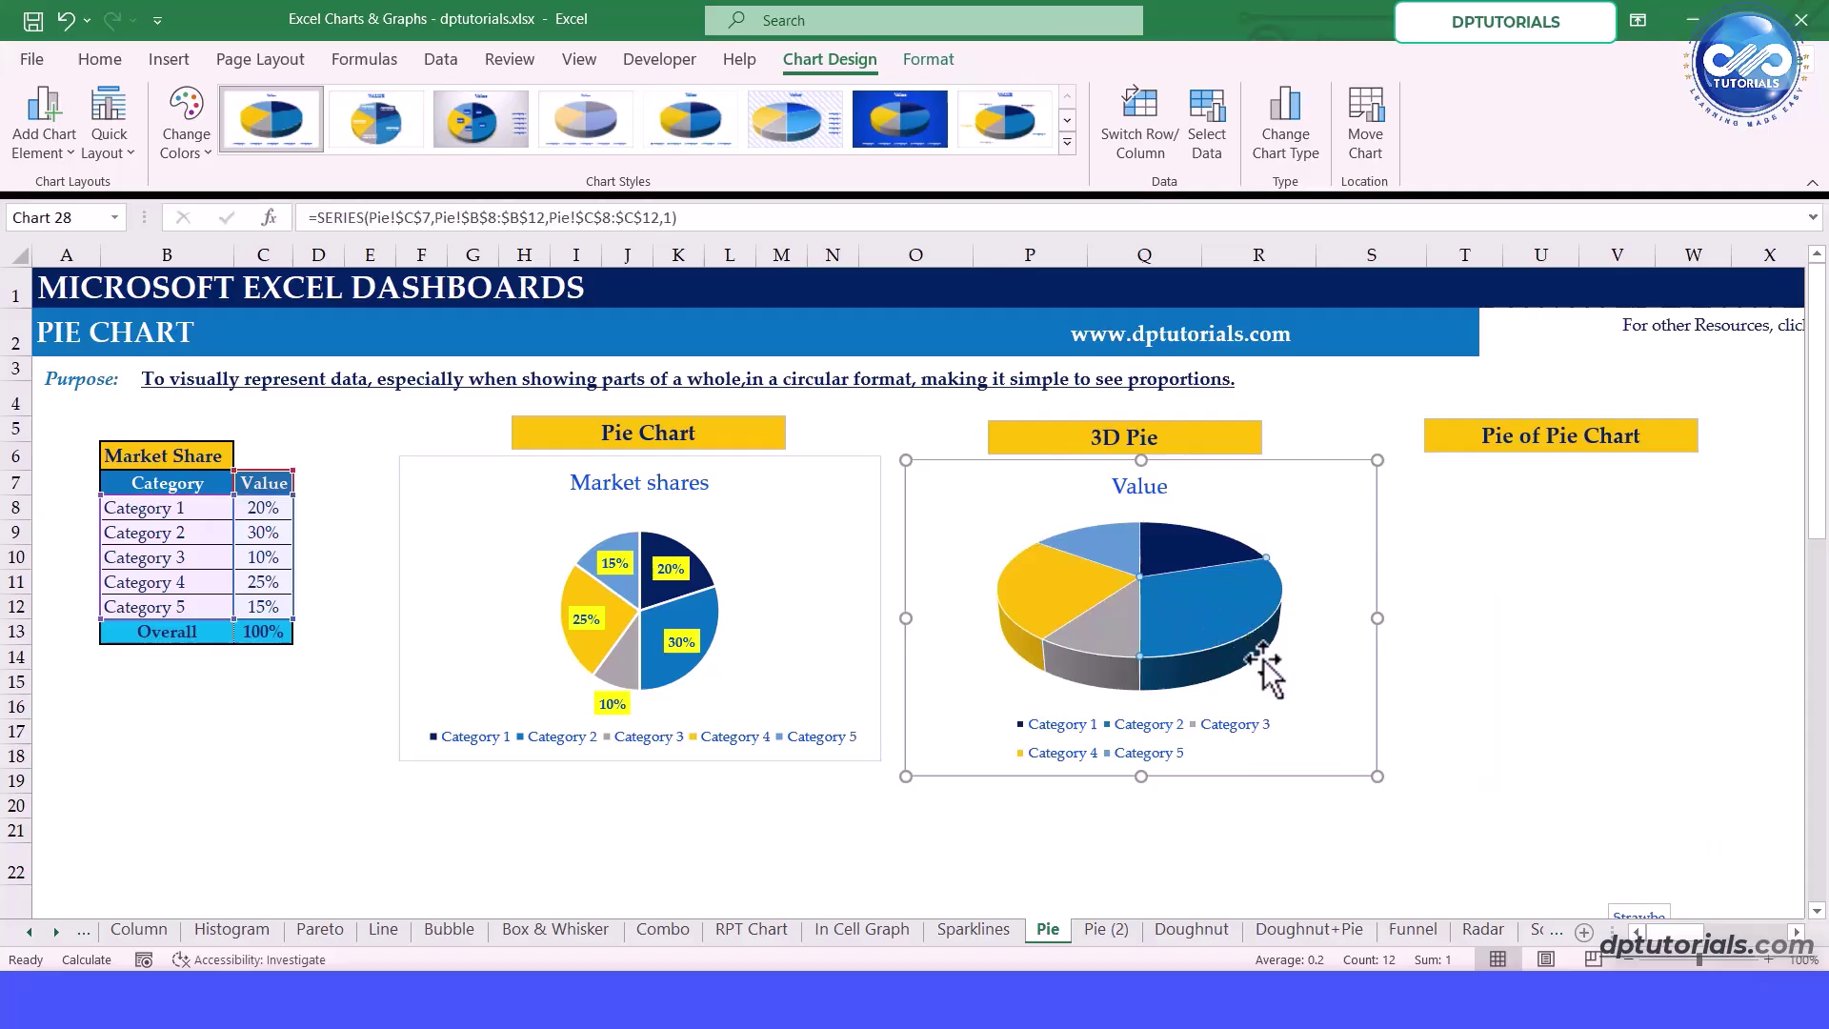
{"action": "double_click", "coordinate": [1179, 619]}
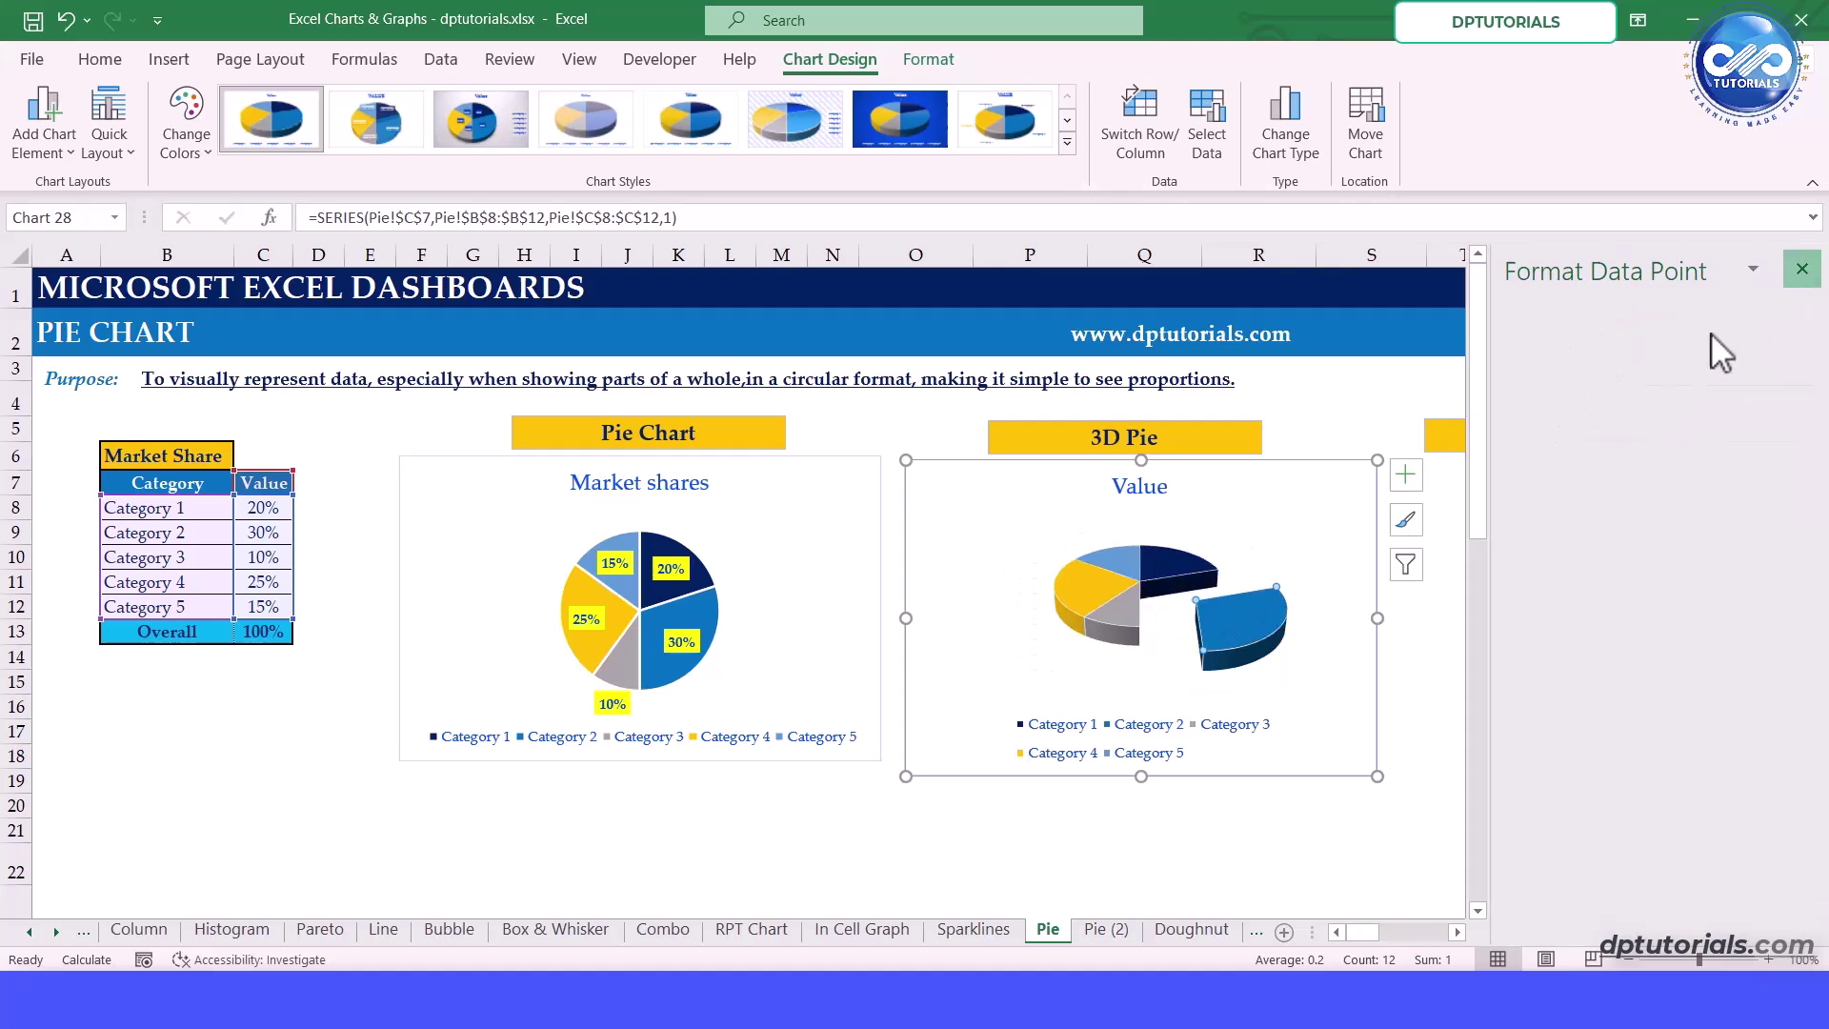
{"action": "left_click", "coordinate": [1802, 269]}
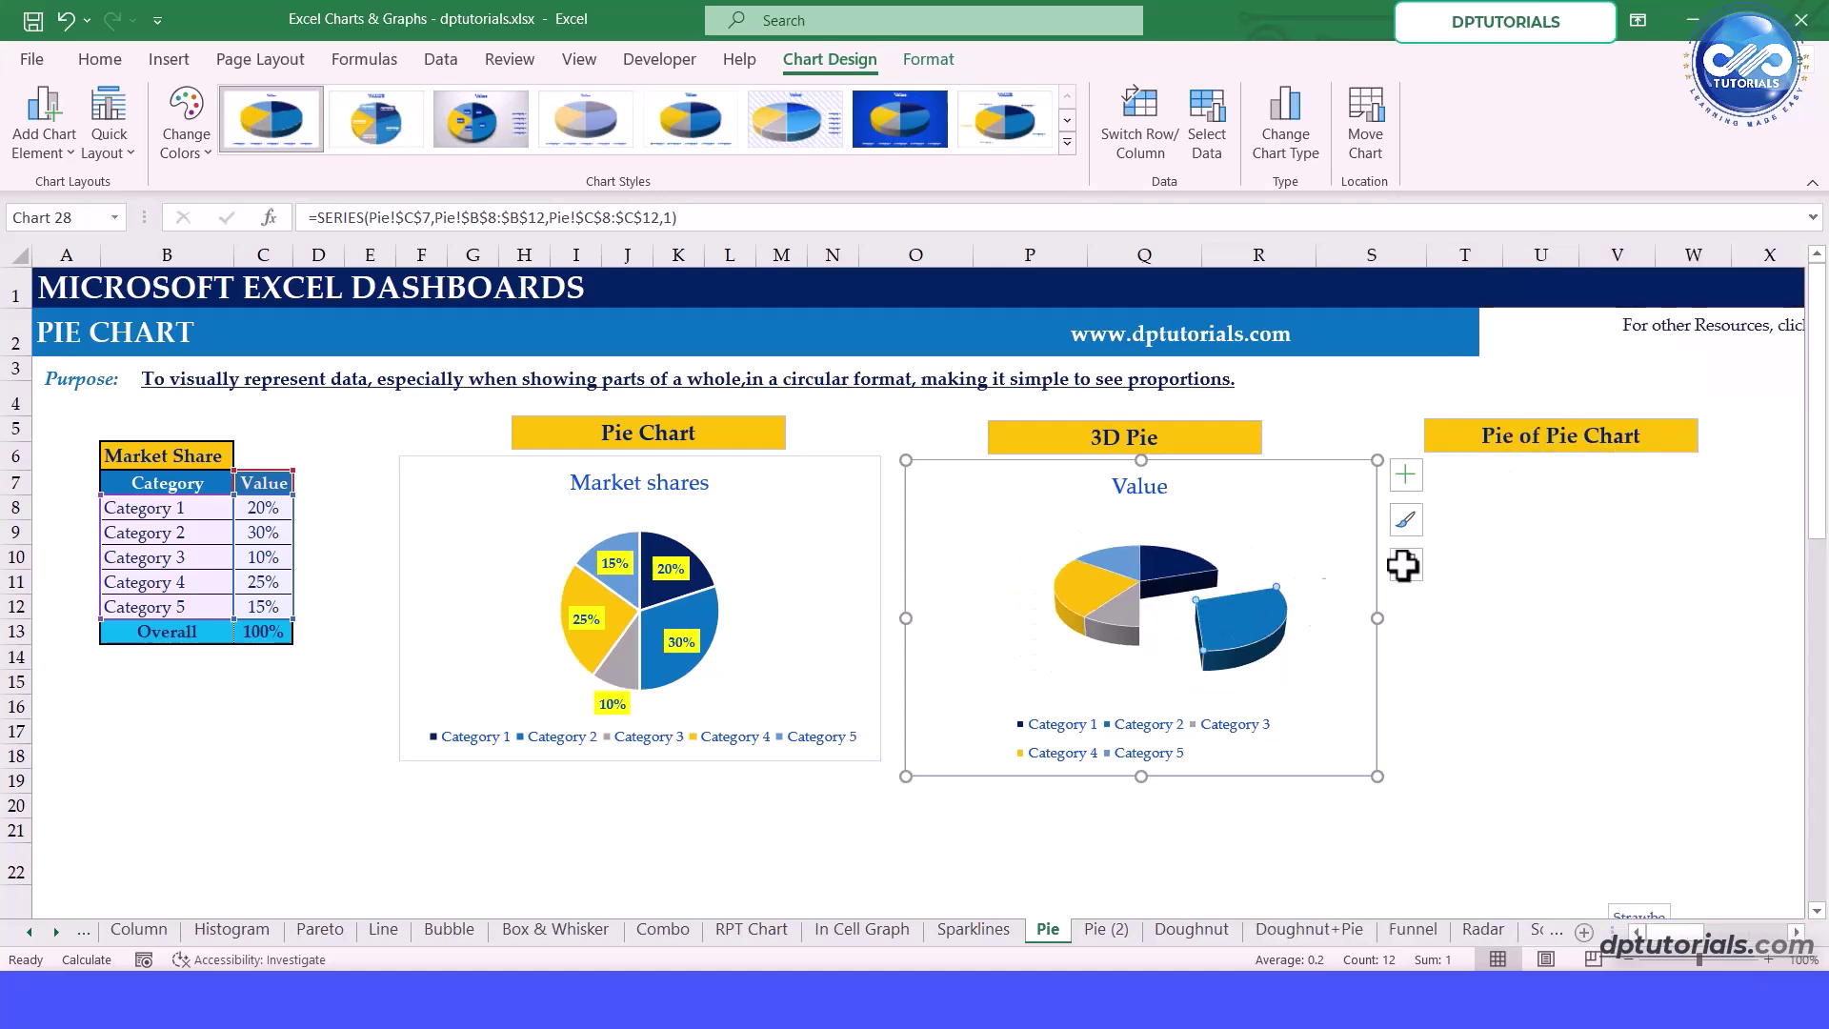
{"action": "left_click", "coordinate": [696, 615]}
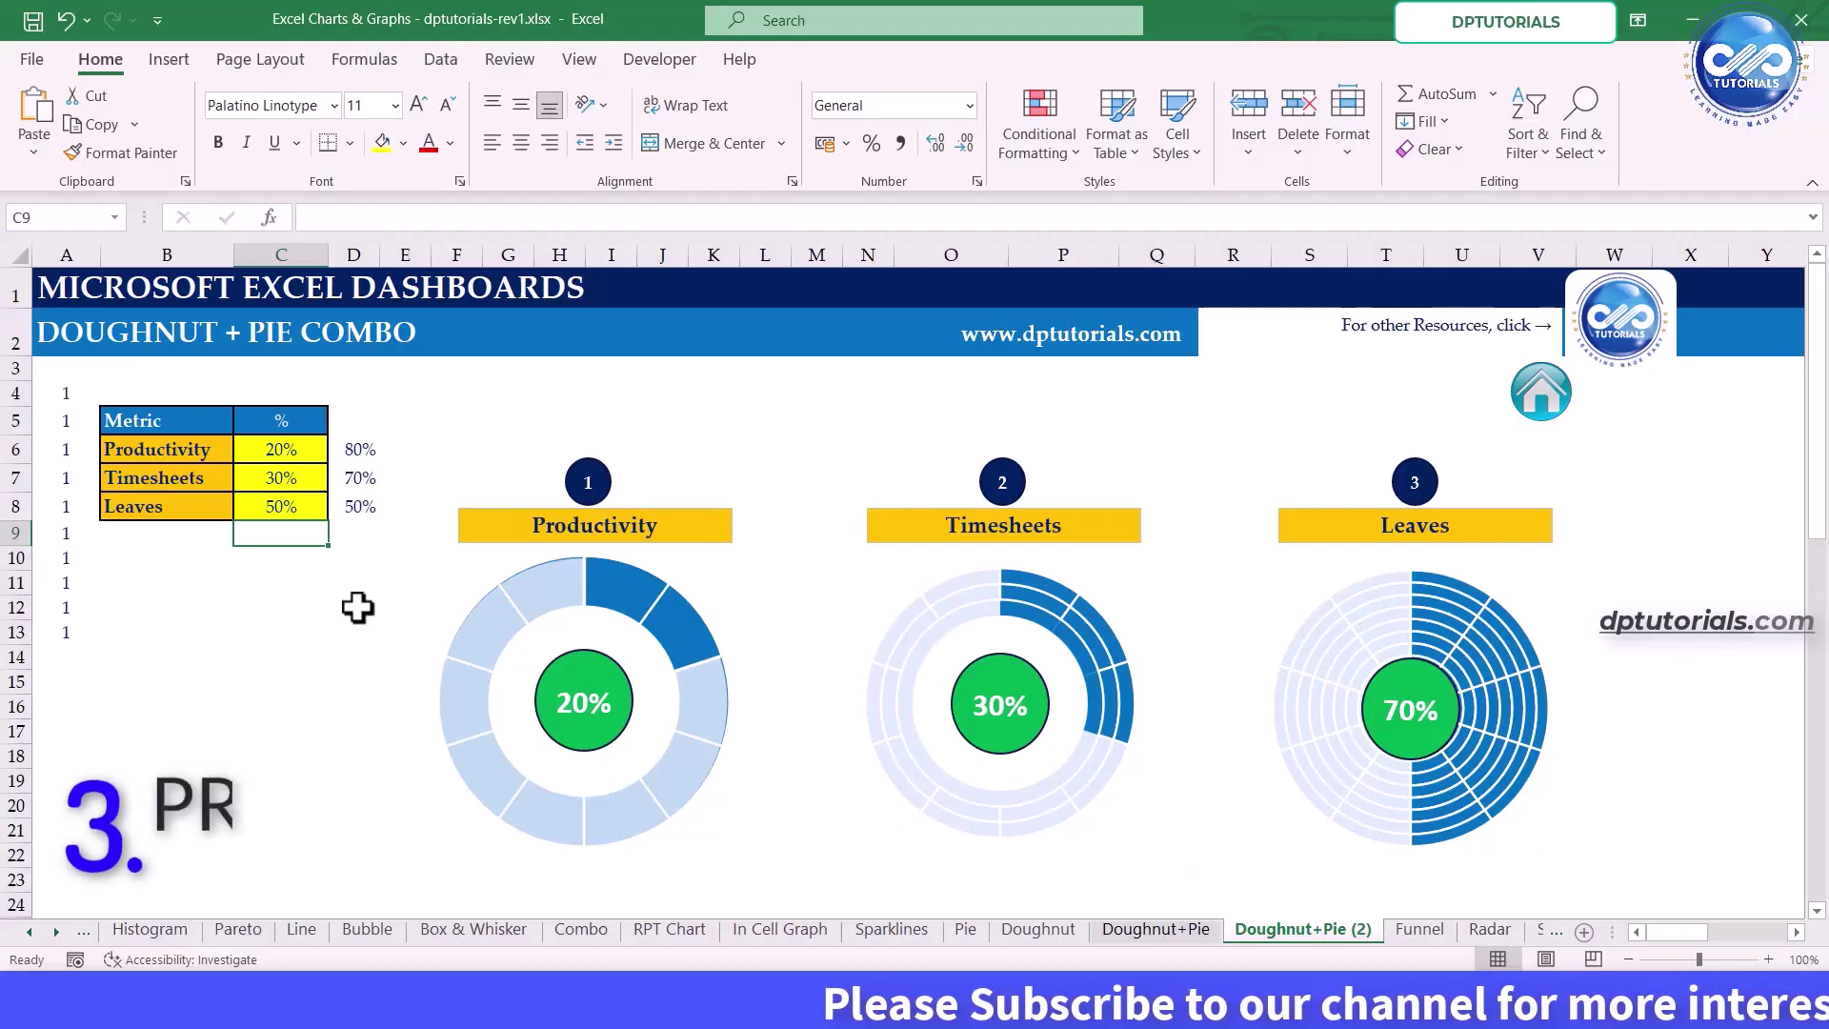
Set the Leaves percentage in cell C8 of the Doughnut+Pie (2) sheet to 60%
{"action": "left_click", "coordinate": [286, 496]}
{"action": "type", "text": "60"}
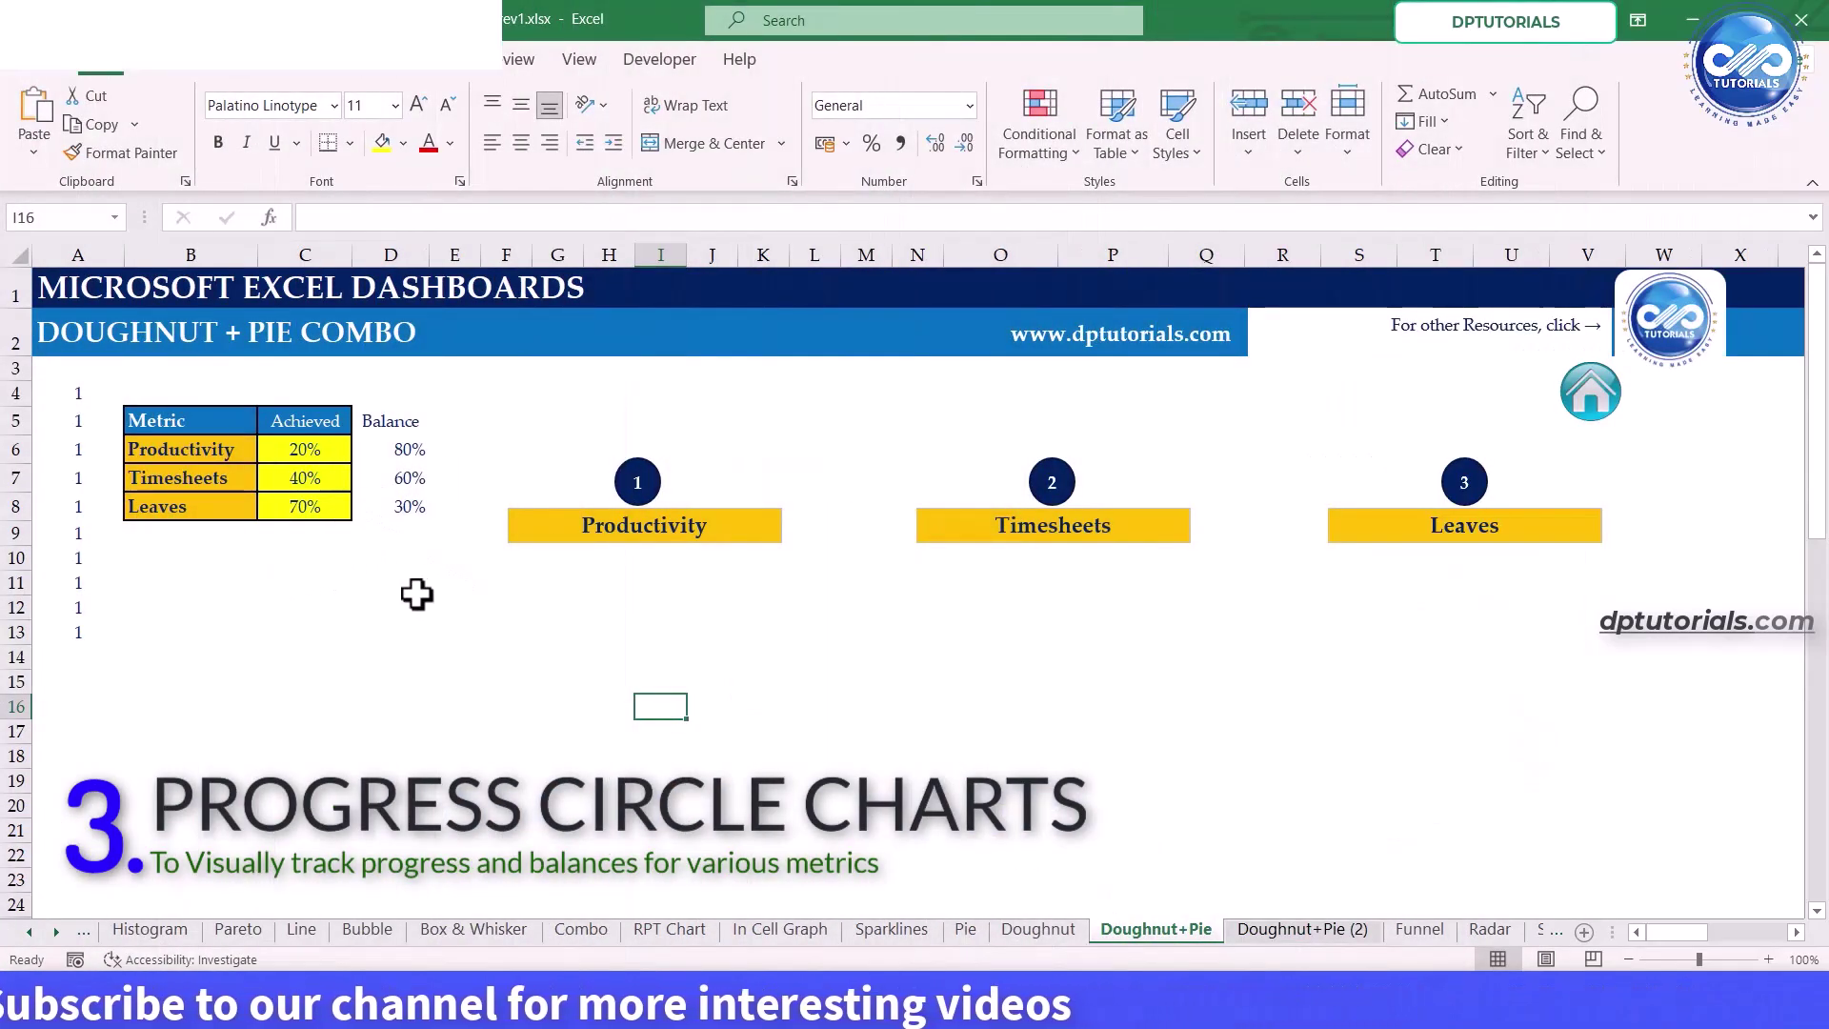
Center the Balance percentages in D6:D8 on the Doughnut+Pie sheet
{"action": "left_click", "coordinate": [334, 425]}
{"action": "left_click", "coordinate": [412, 451]}
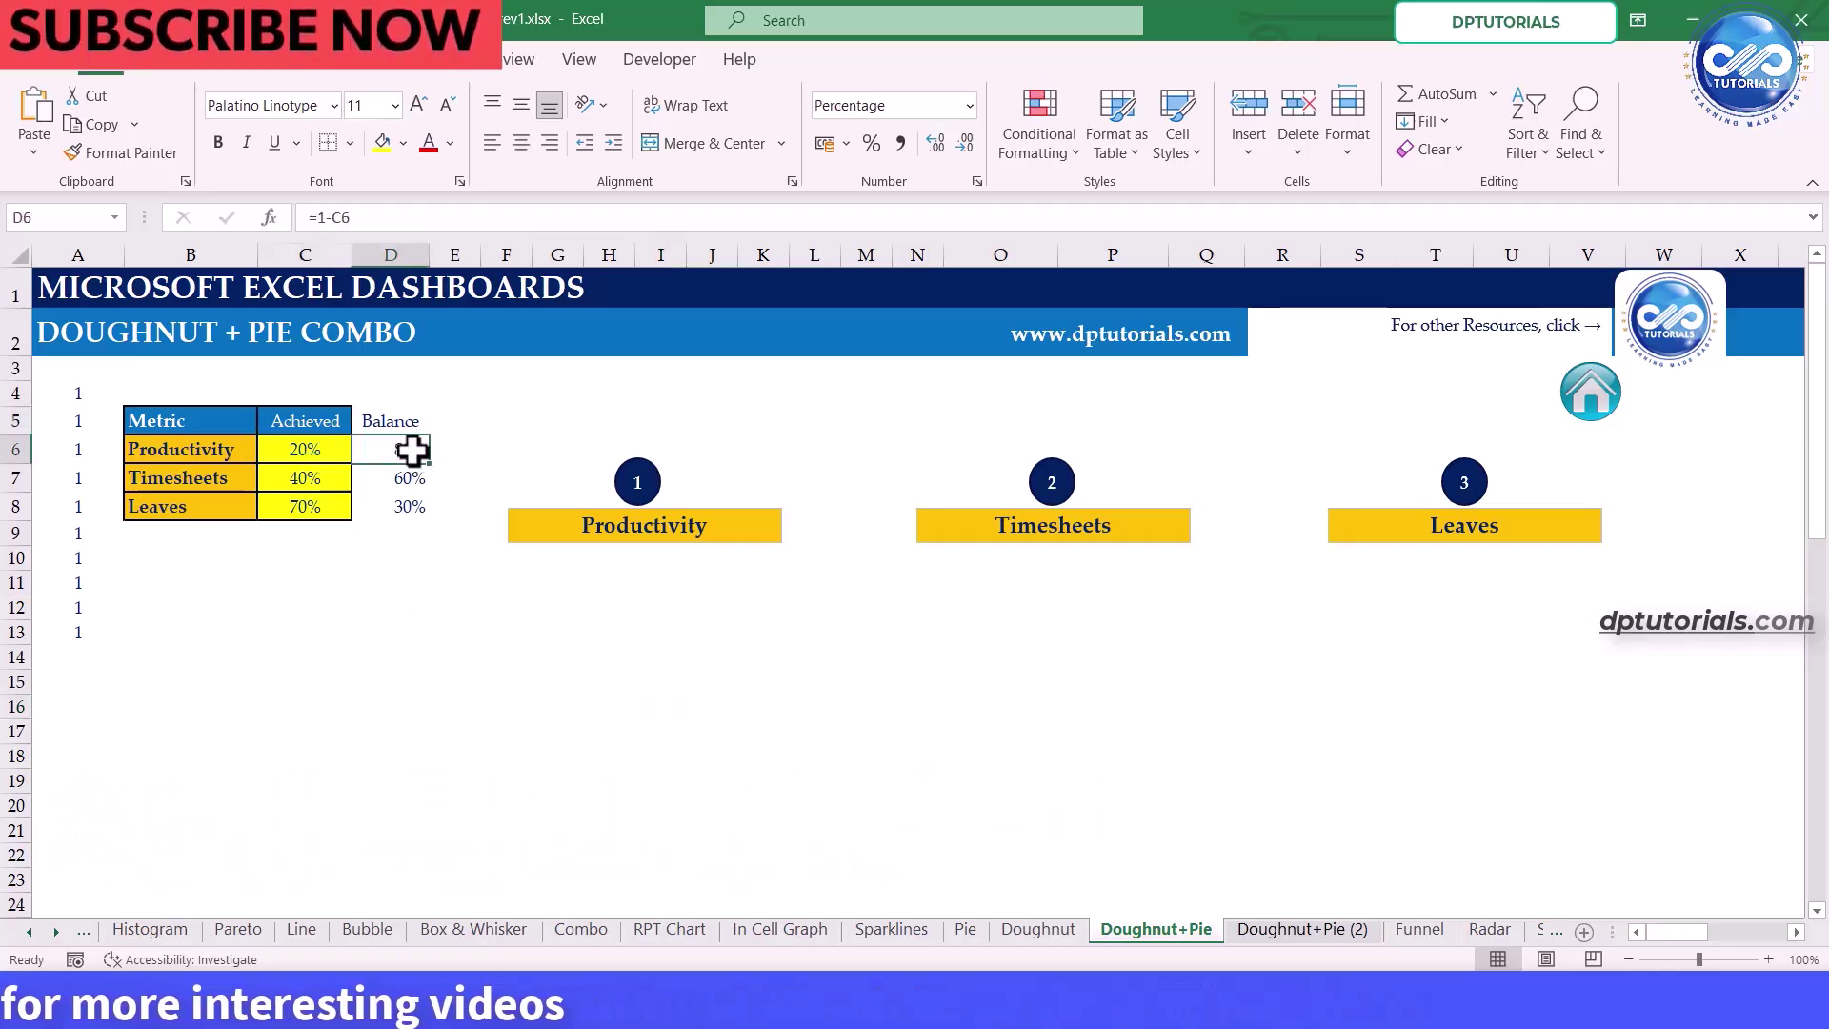
{"action": "left_click", "coordinate": [523, 142]}
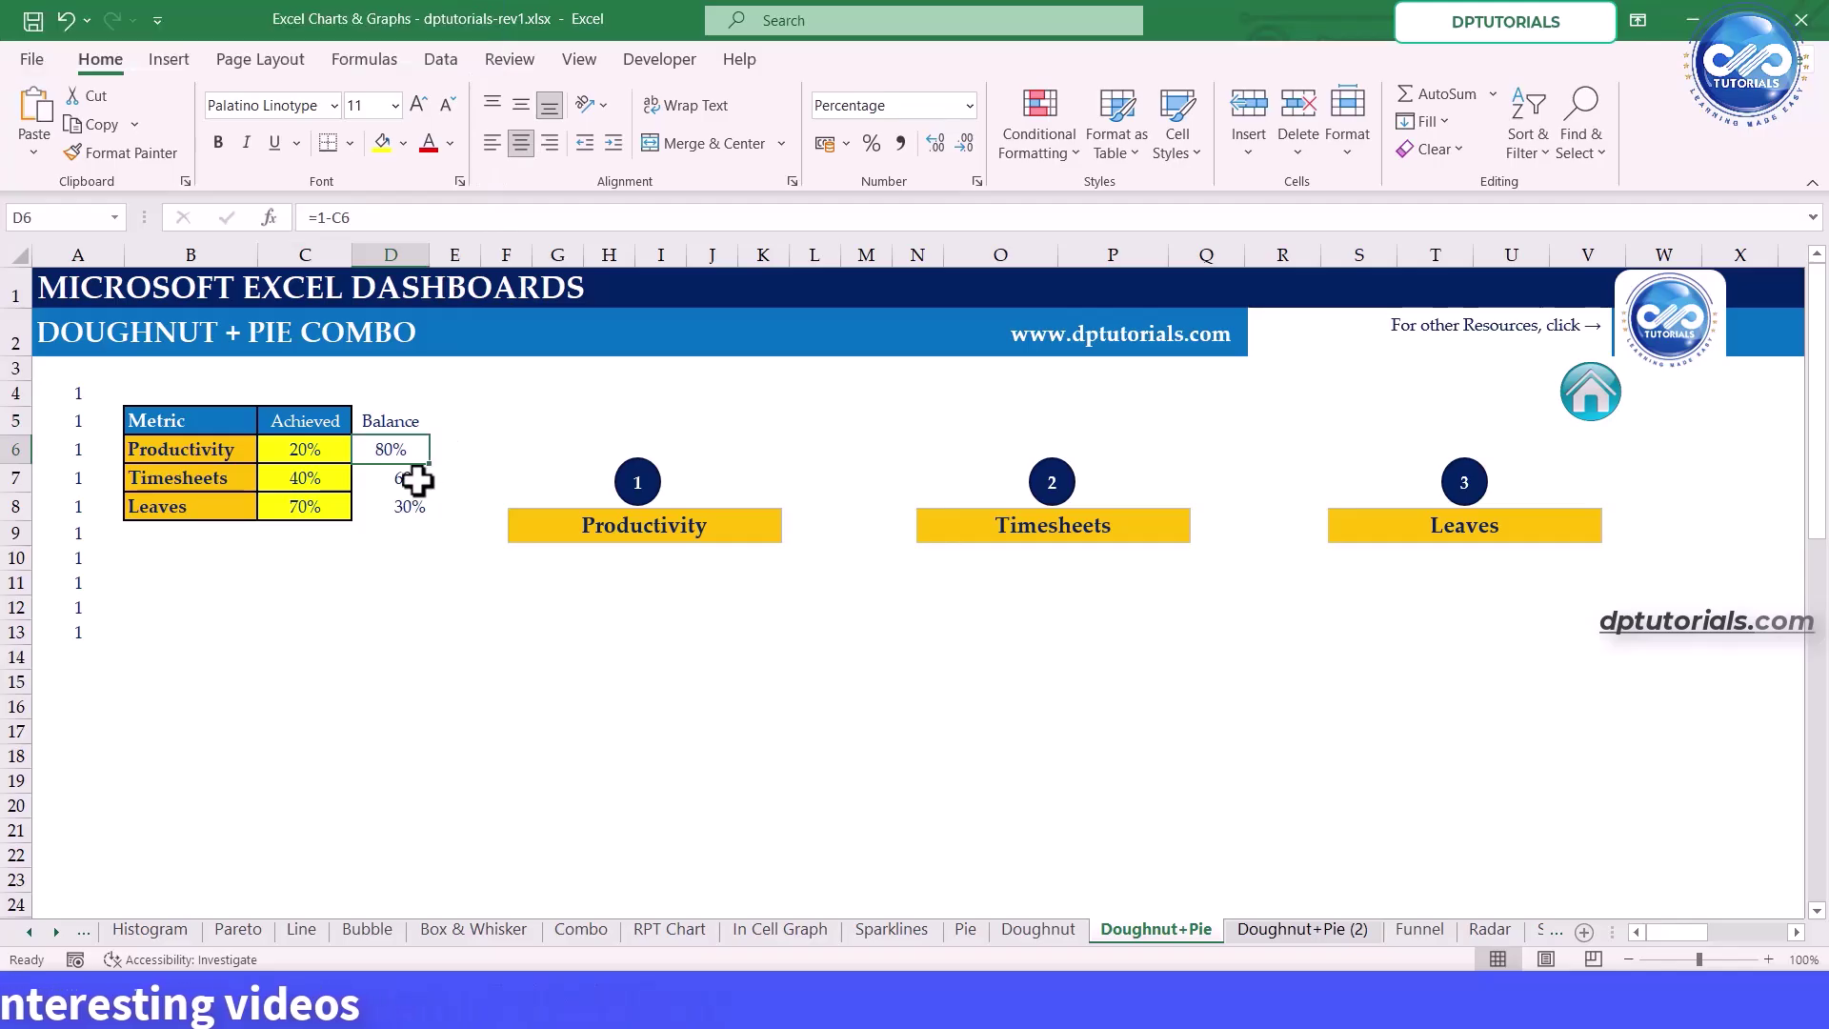
{"action": "left_click_drag", "start_coordinate": [413, 482], "coordinate": [412, 506]}
{"action": "left_click", "coordinate": [526, 145]}
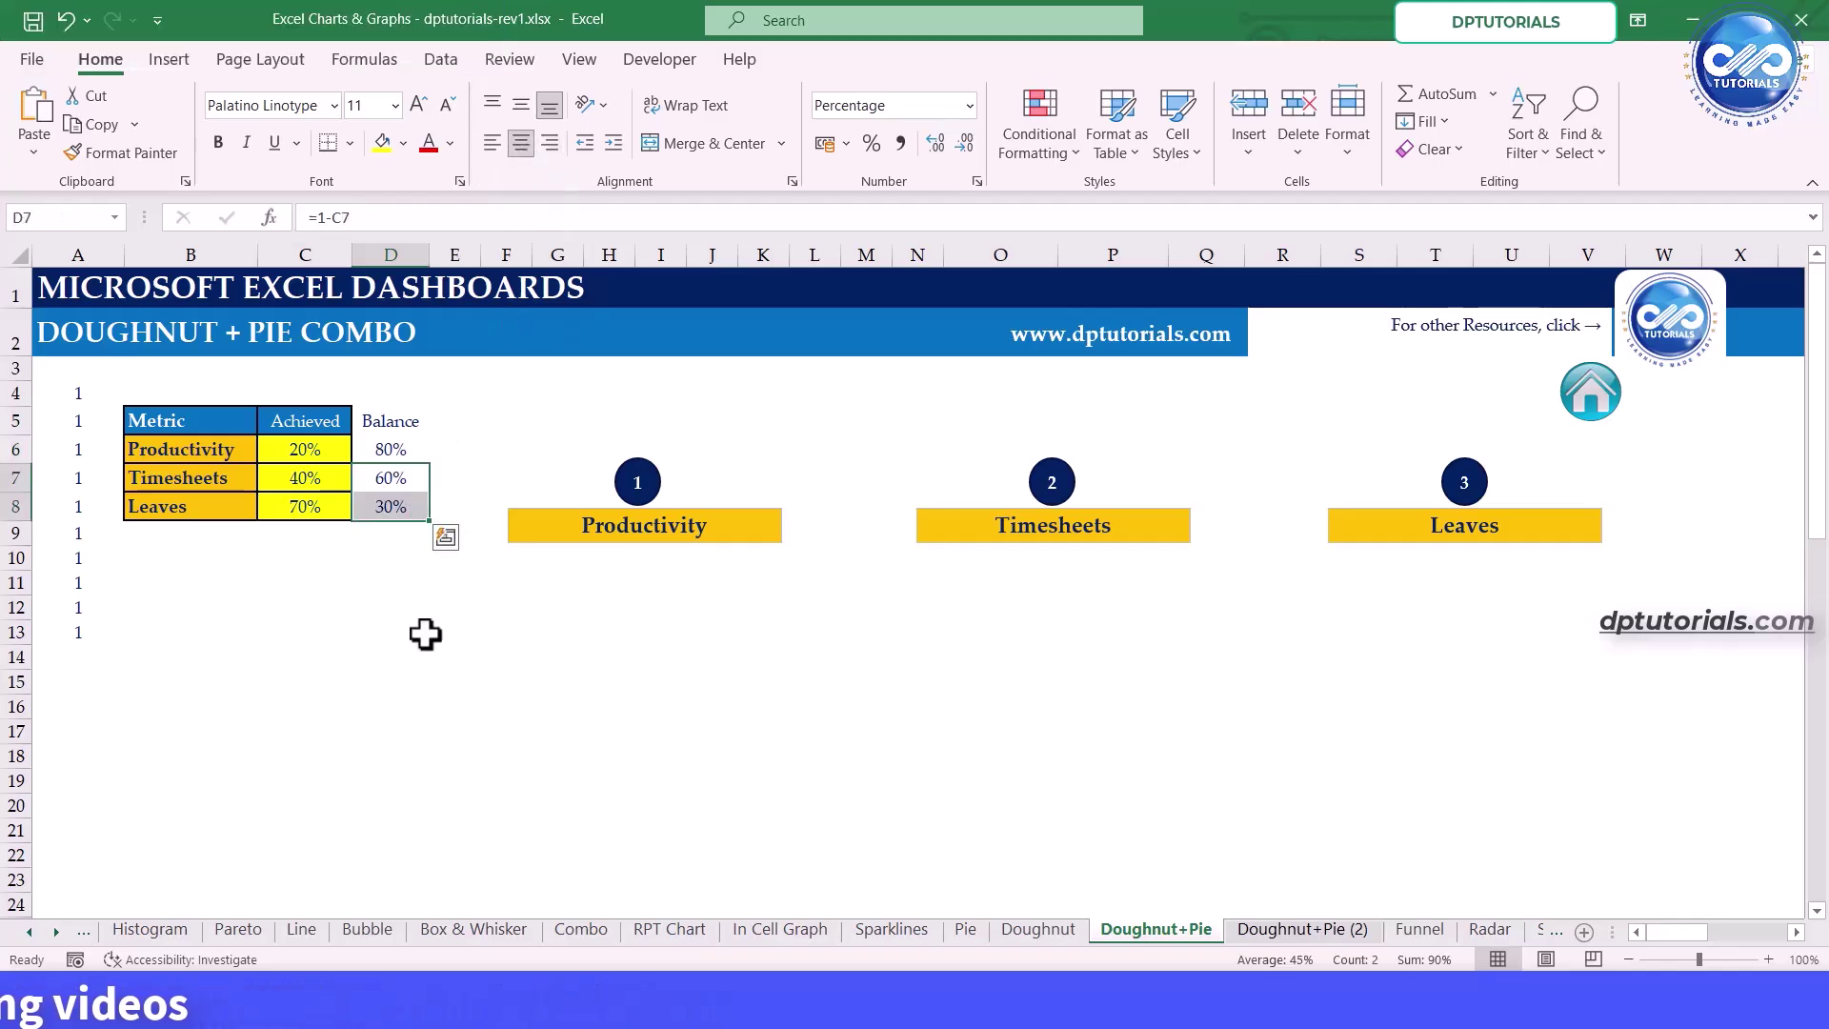
{"action": "left_click", "coordinate": [391, 657]}
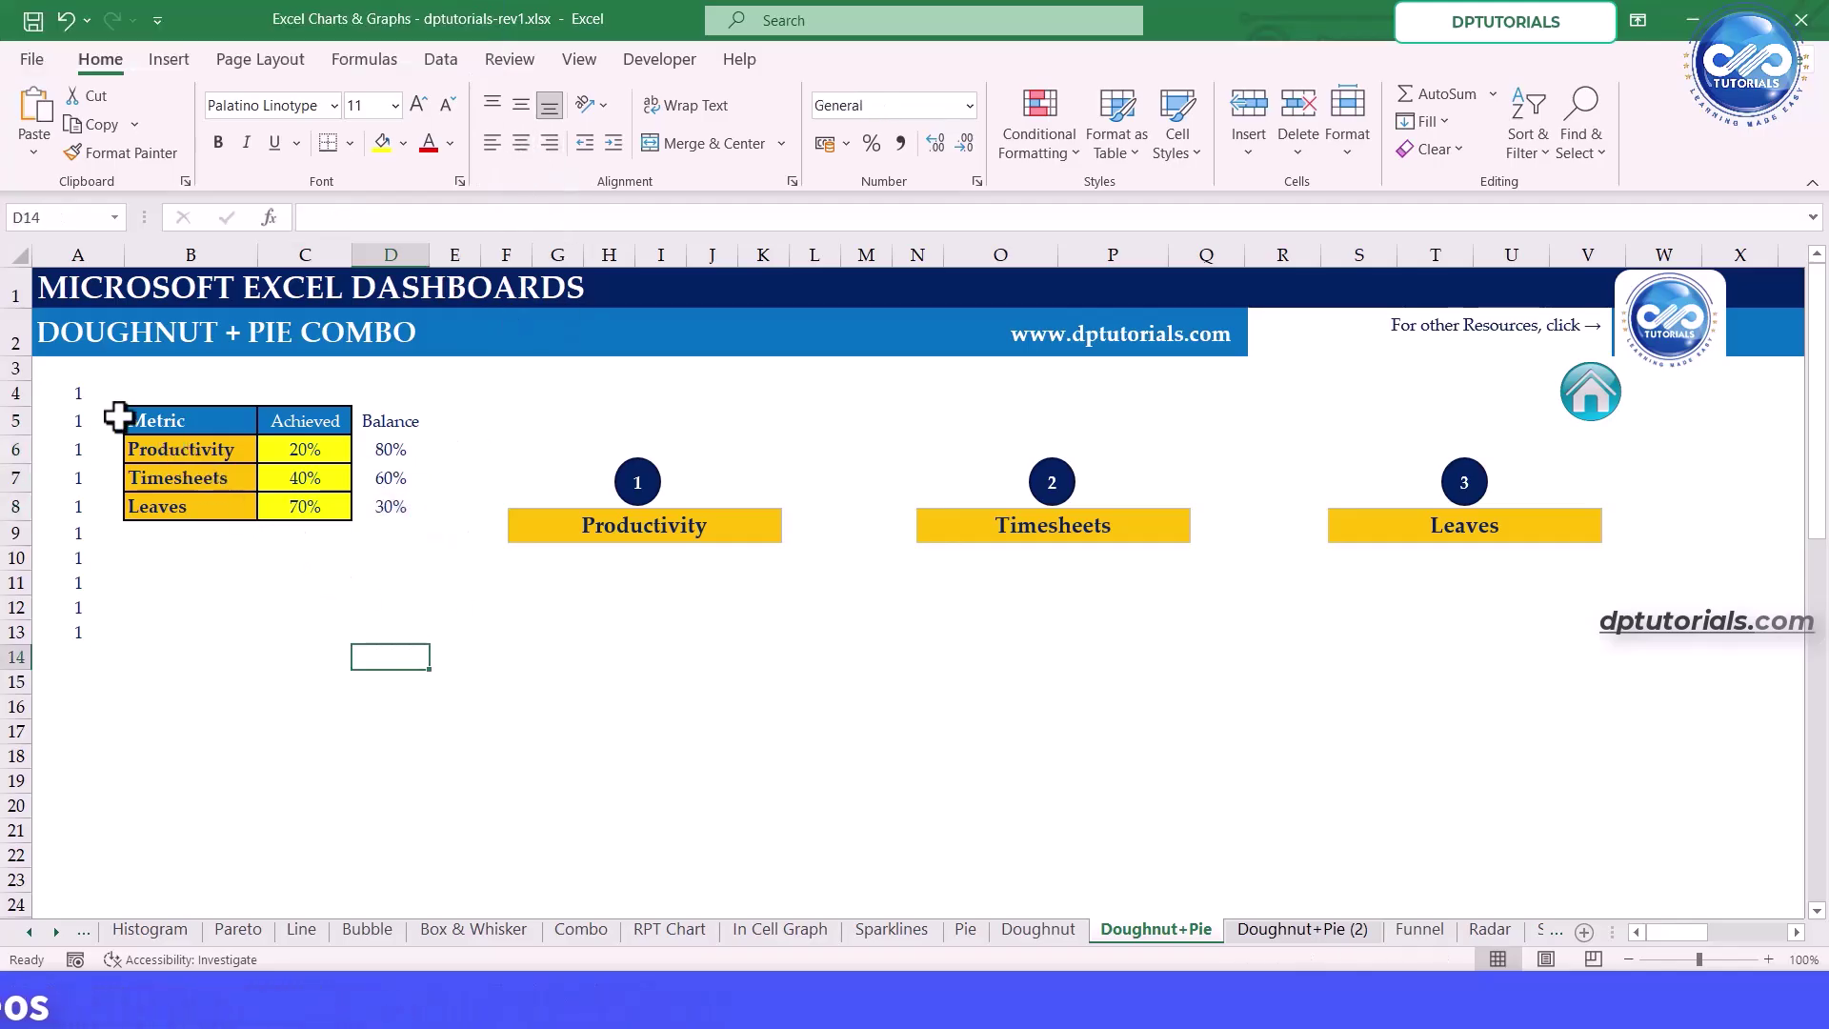
Insert a doughnut chart from the column of ones in A4:A13
{"action": "left_click", "coordinate": [88, 392]}
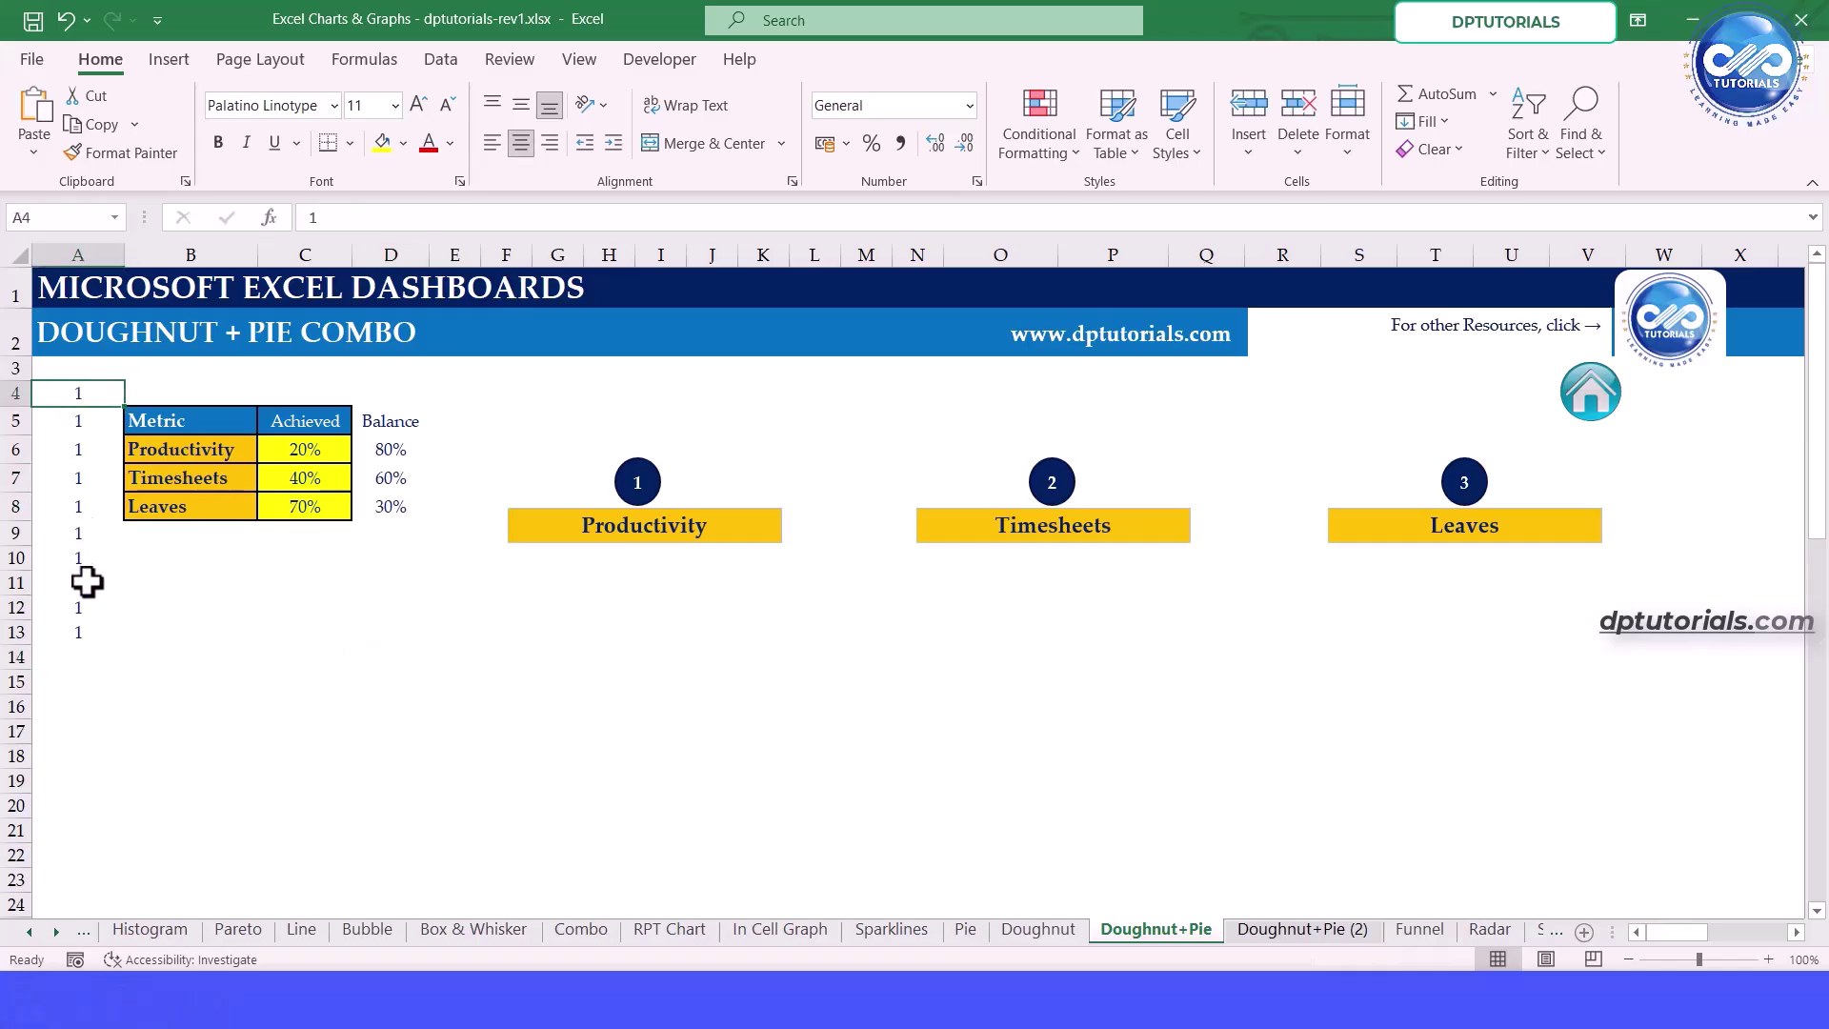
{"action": "left_click_drag", "start_coordinate": [78, 634], "coordinate": [135, 619]}
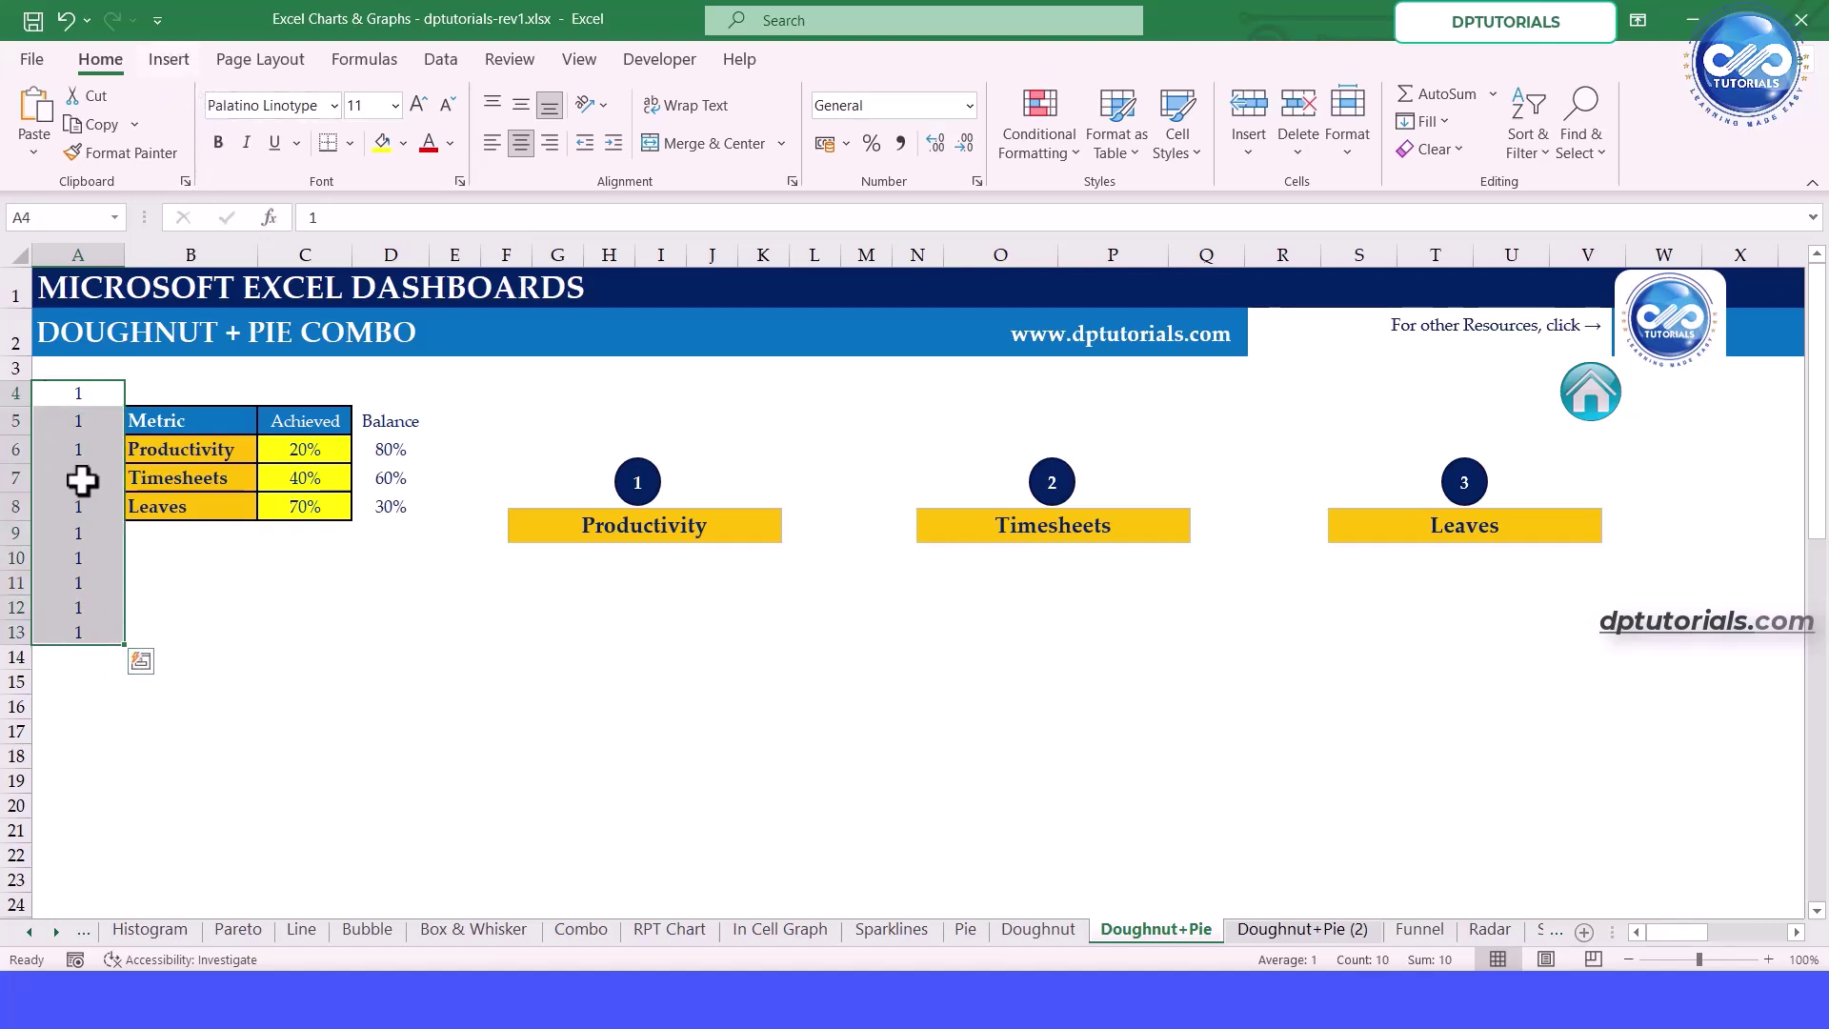
{"action": "left_click", "coordinate": [171, 61]}
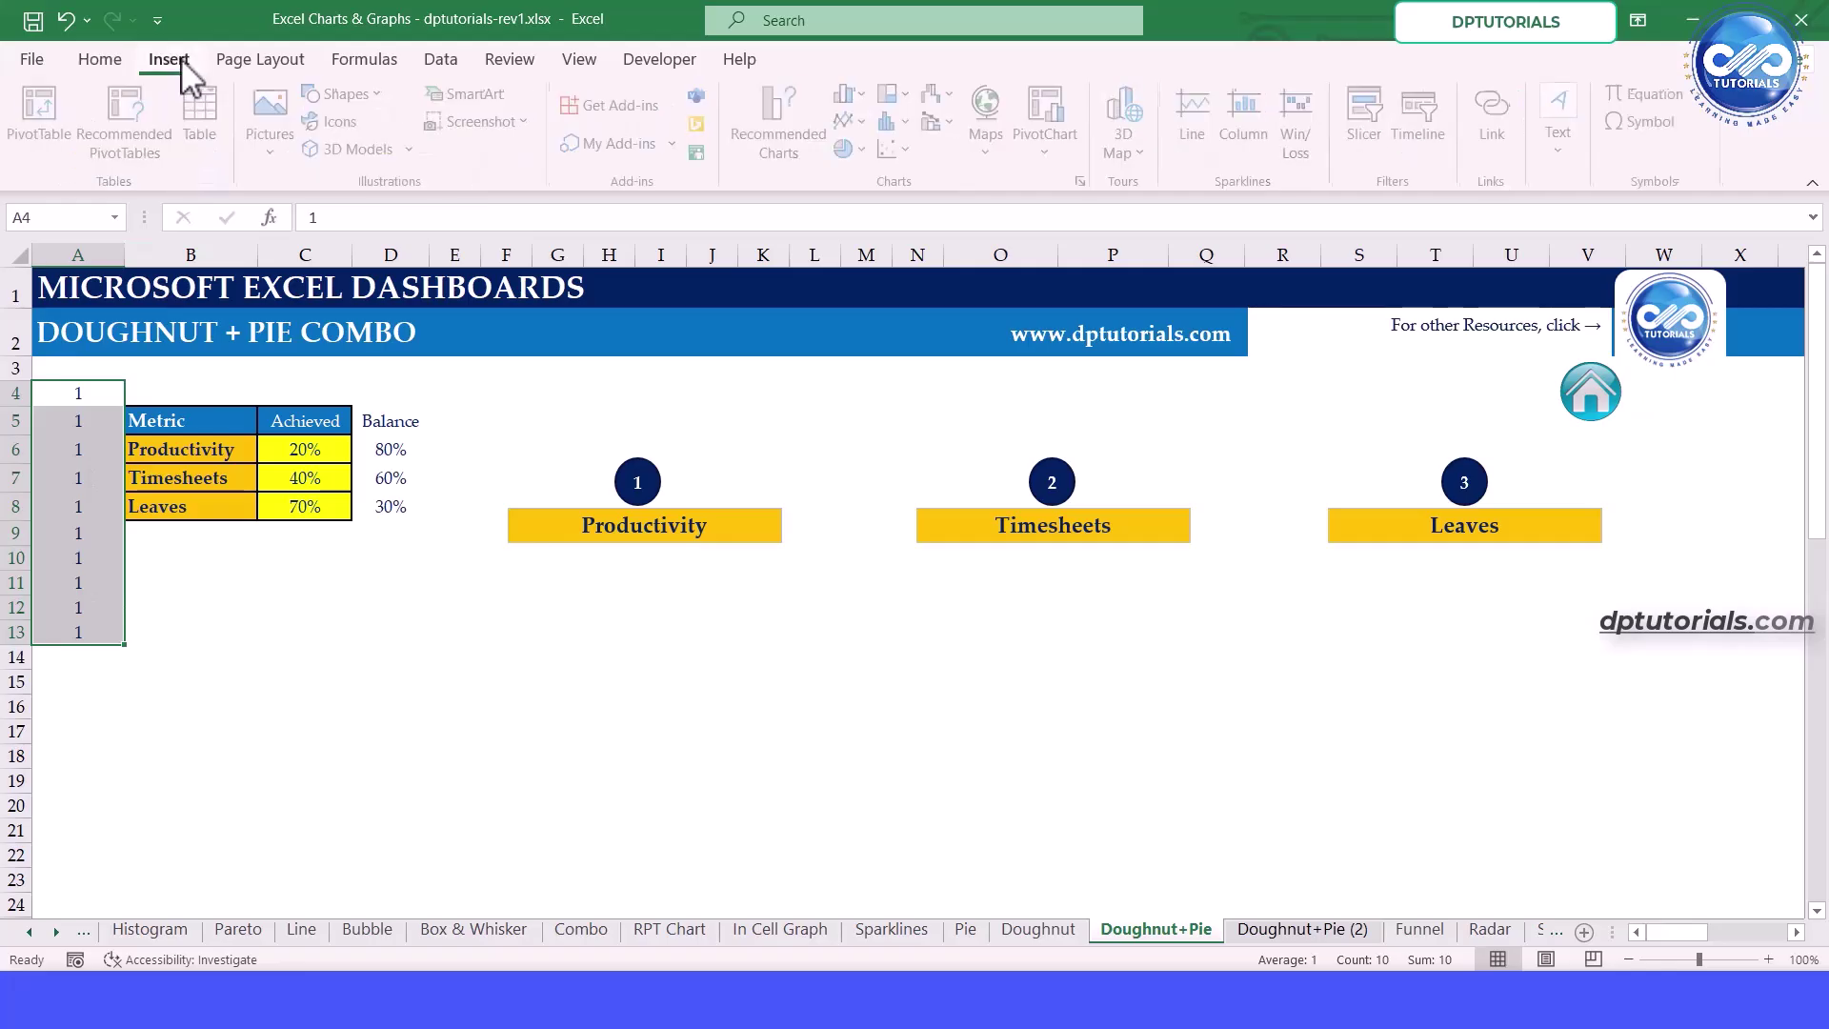
{"action": "left_click", "coordinate": [866, 150]}
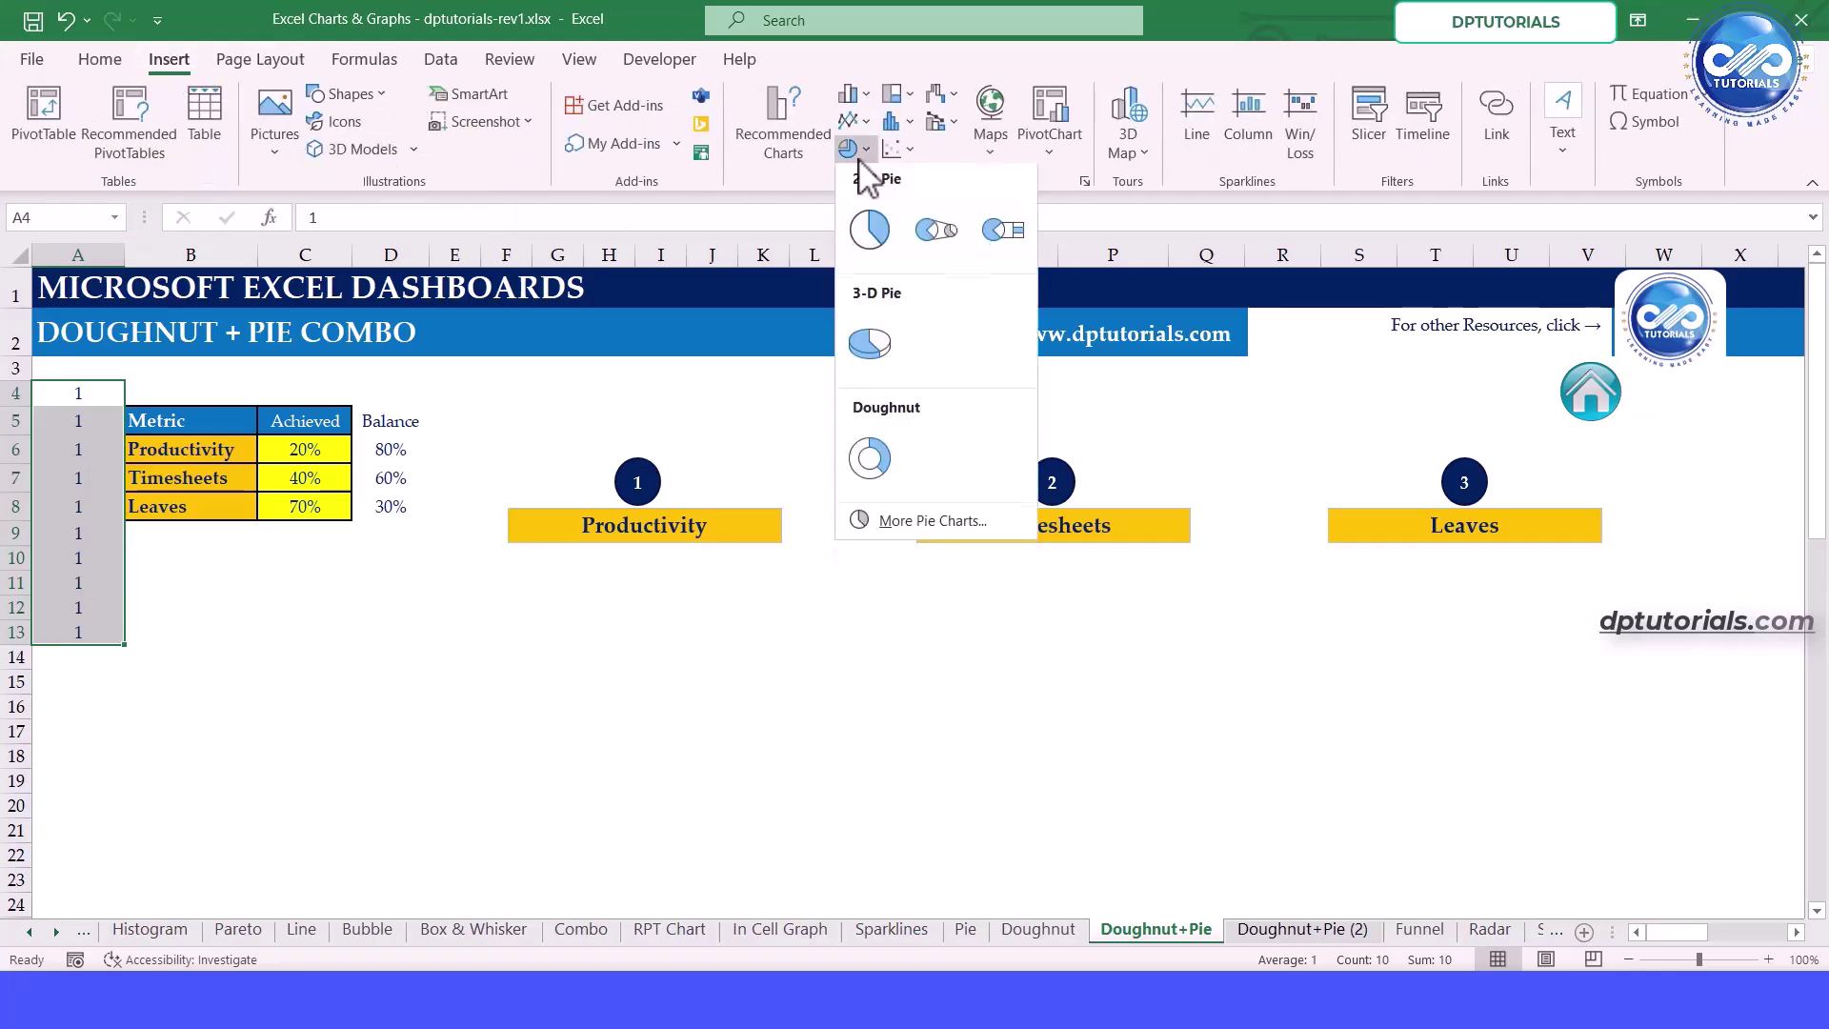
{"action": "left_click", "coordinate": [875, 459]}
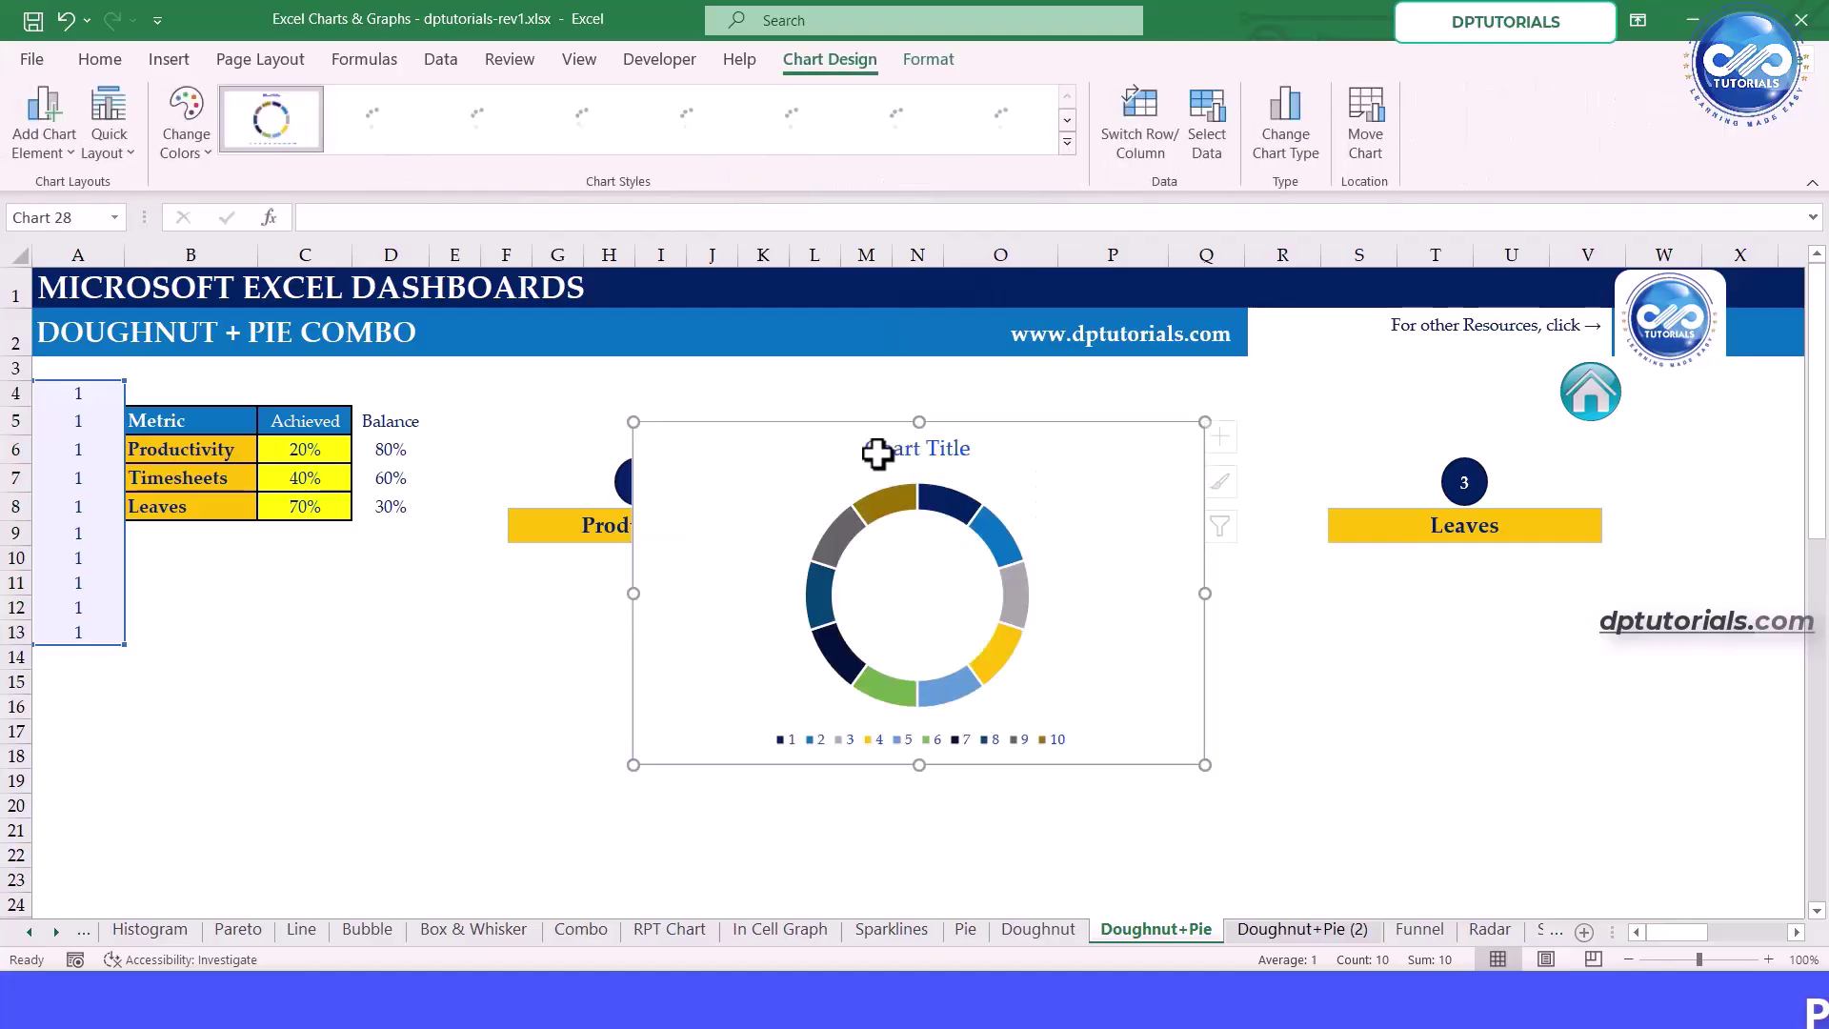
Delete the doughnut chart's legend and fill all of its segments with one blue
{"action": "left_click", "coordinate": [870, 742]}
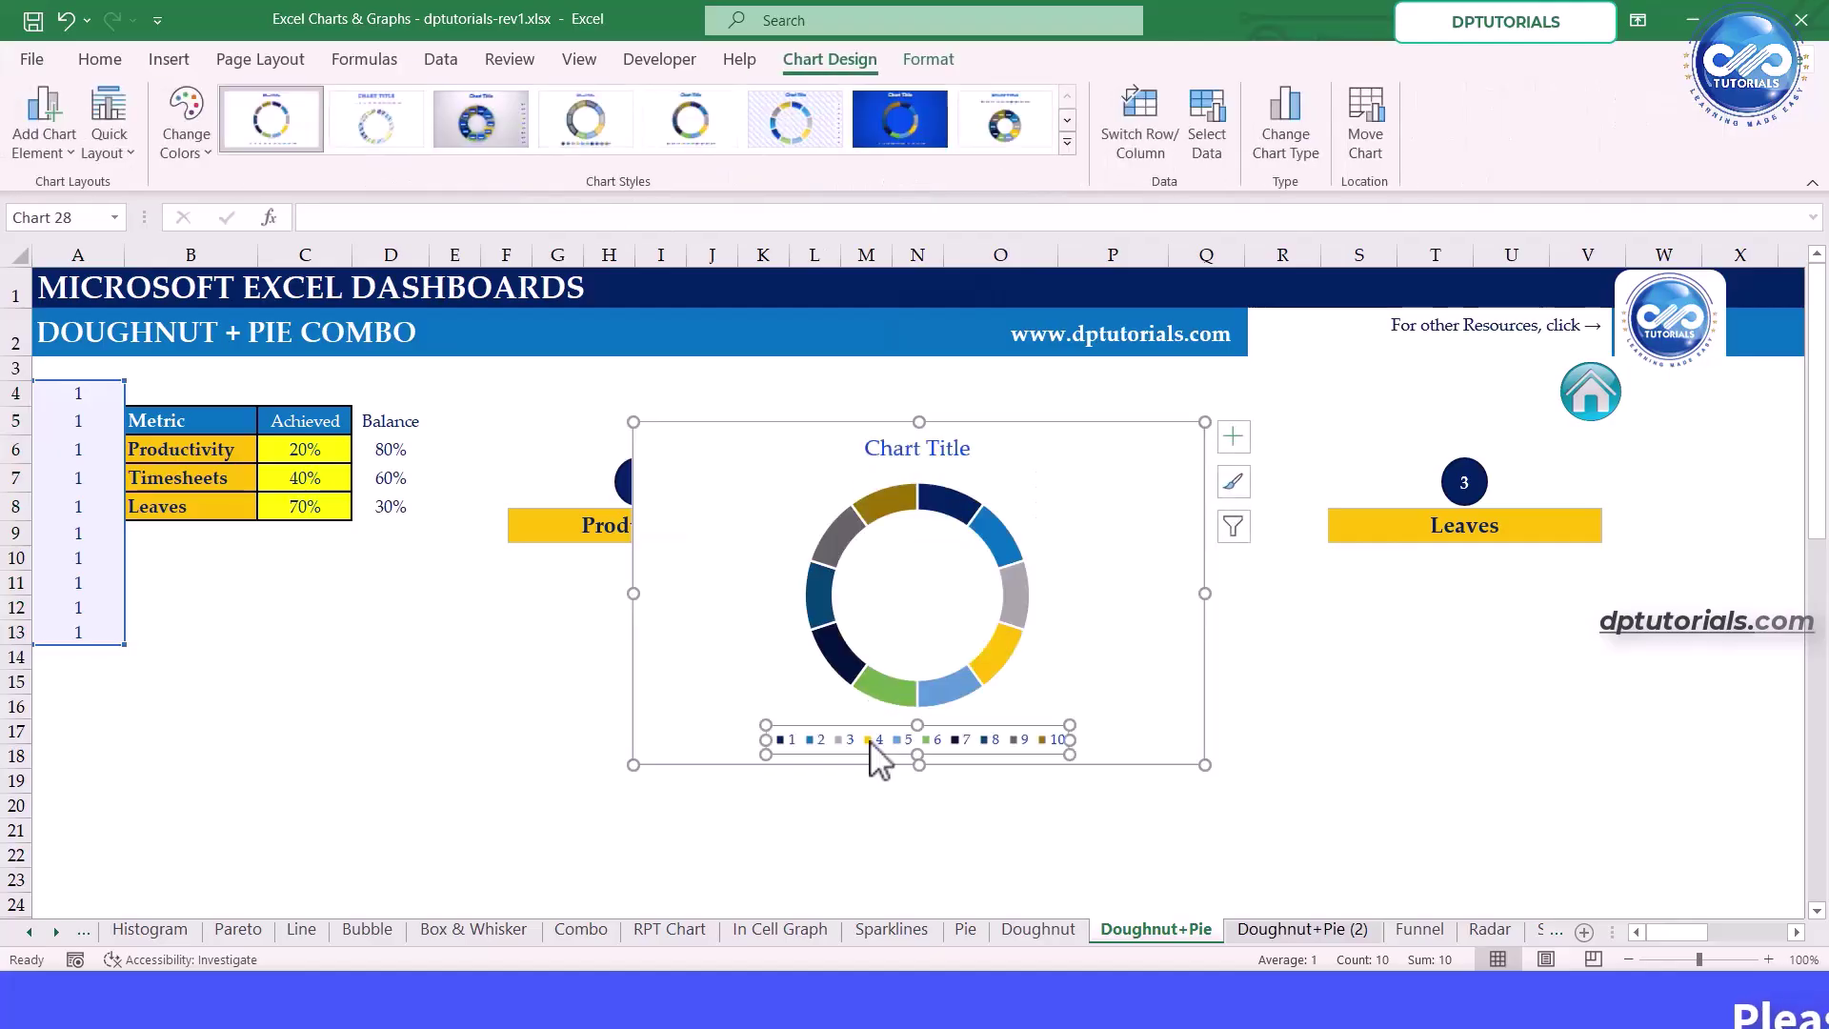
{"action": "key", "text": "Delete"}
{"action": "left_click", "coordinate": [953, 732]}
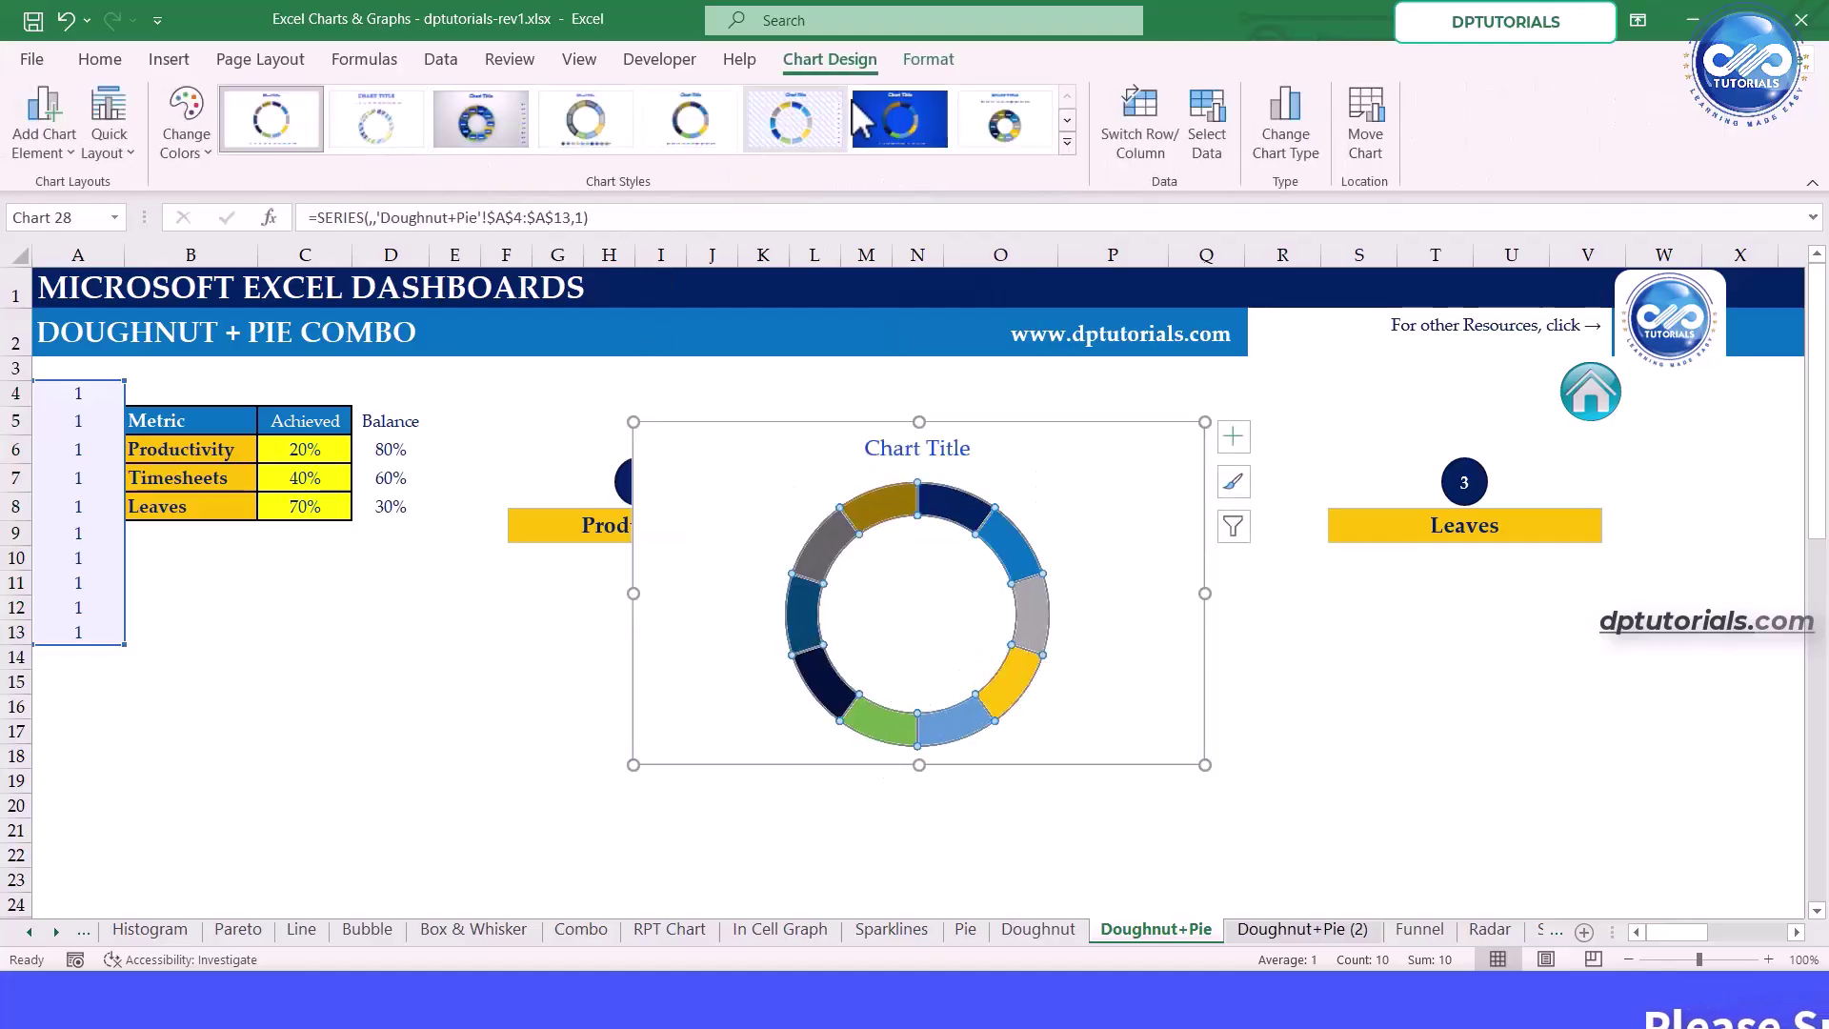
{"action": "left_click", "coordinate": [100, 59]}
{"action": "left_click", "coordinate": [404, 143]}
{"action": "left_click", "coordinate": [497, 401]}
{"action": "left_click", "coordinate": [539, 666]}
Link the doughnut chart's title to the Productivity label in cell B6
{"action": "left_click", "coordinate": [883, 460]}
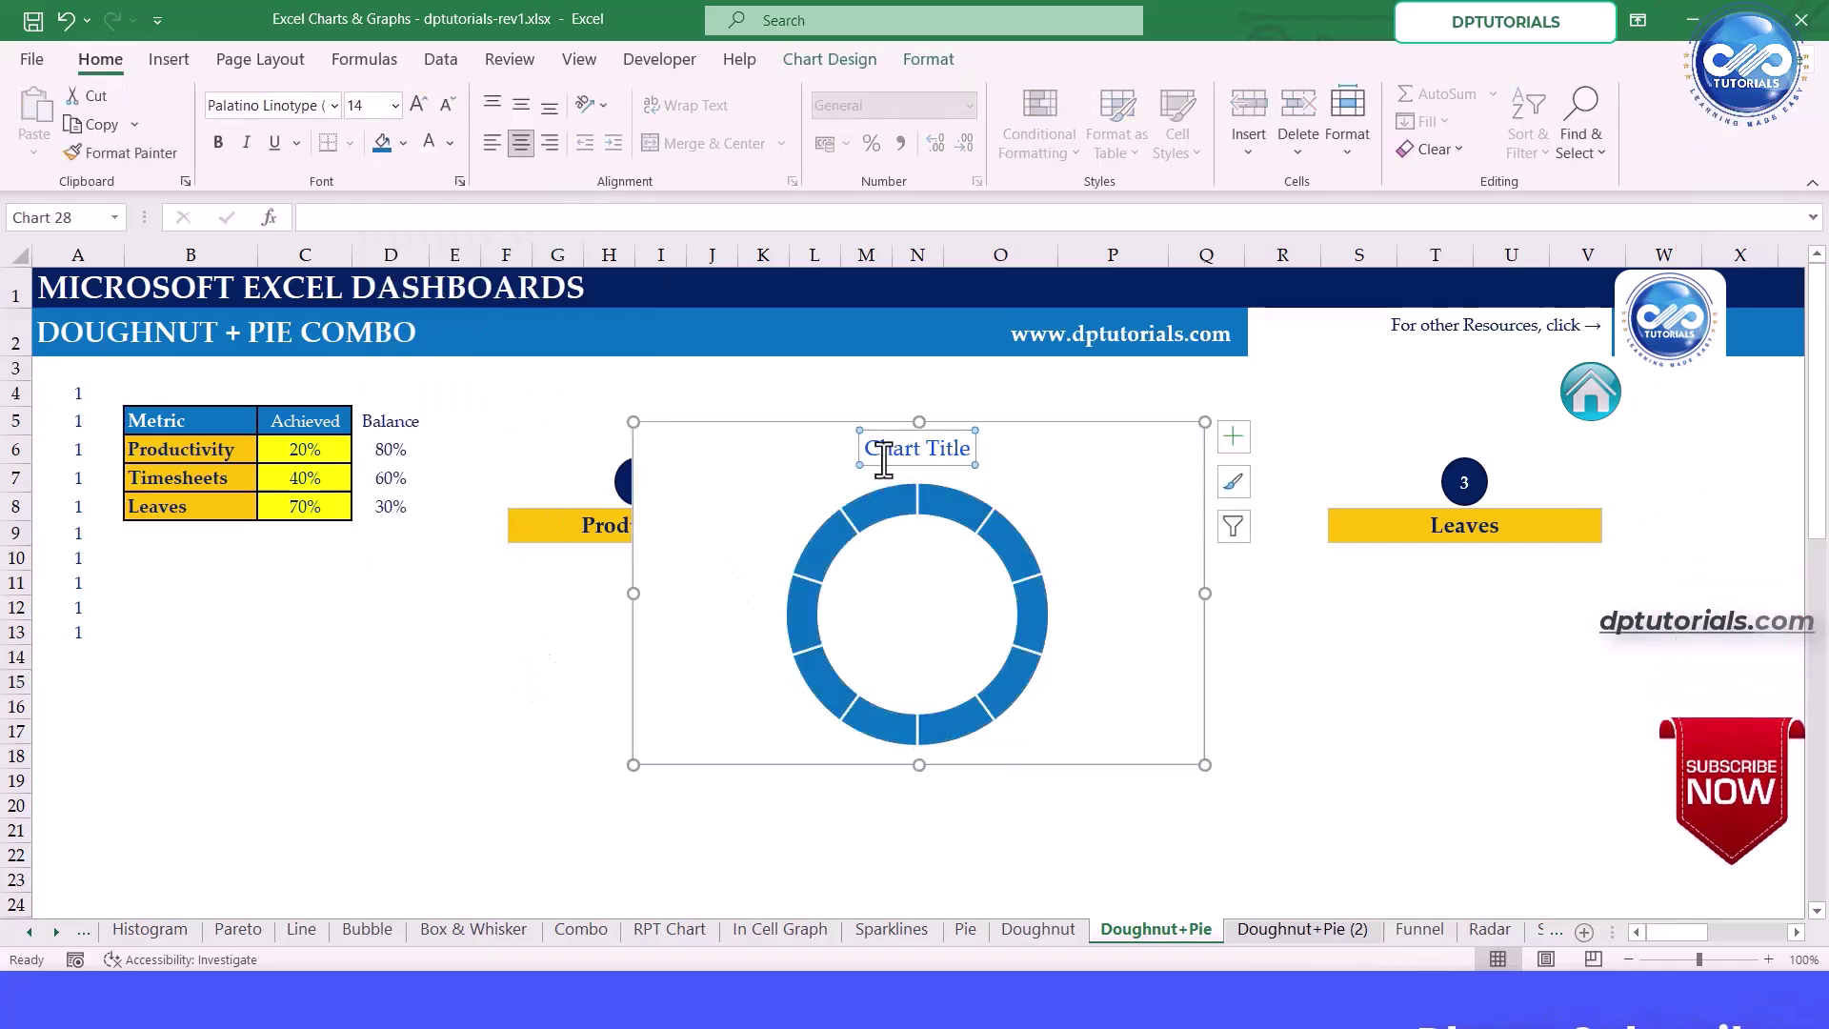
{"action": "type", "text": "="}
{"action": "left_click", "coordinate": [217, 455]}
{"action": "key", "text": "Return"}
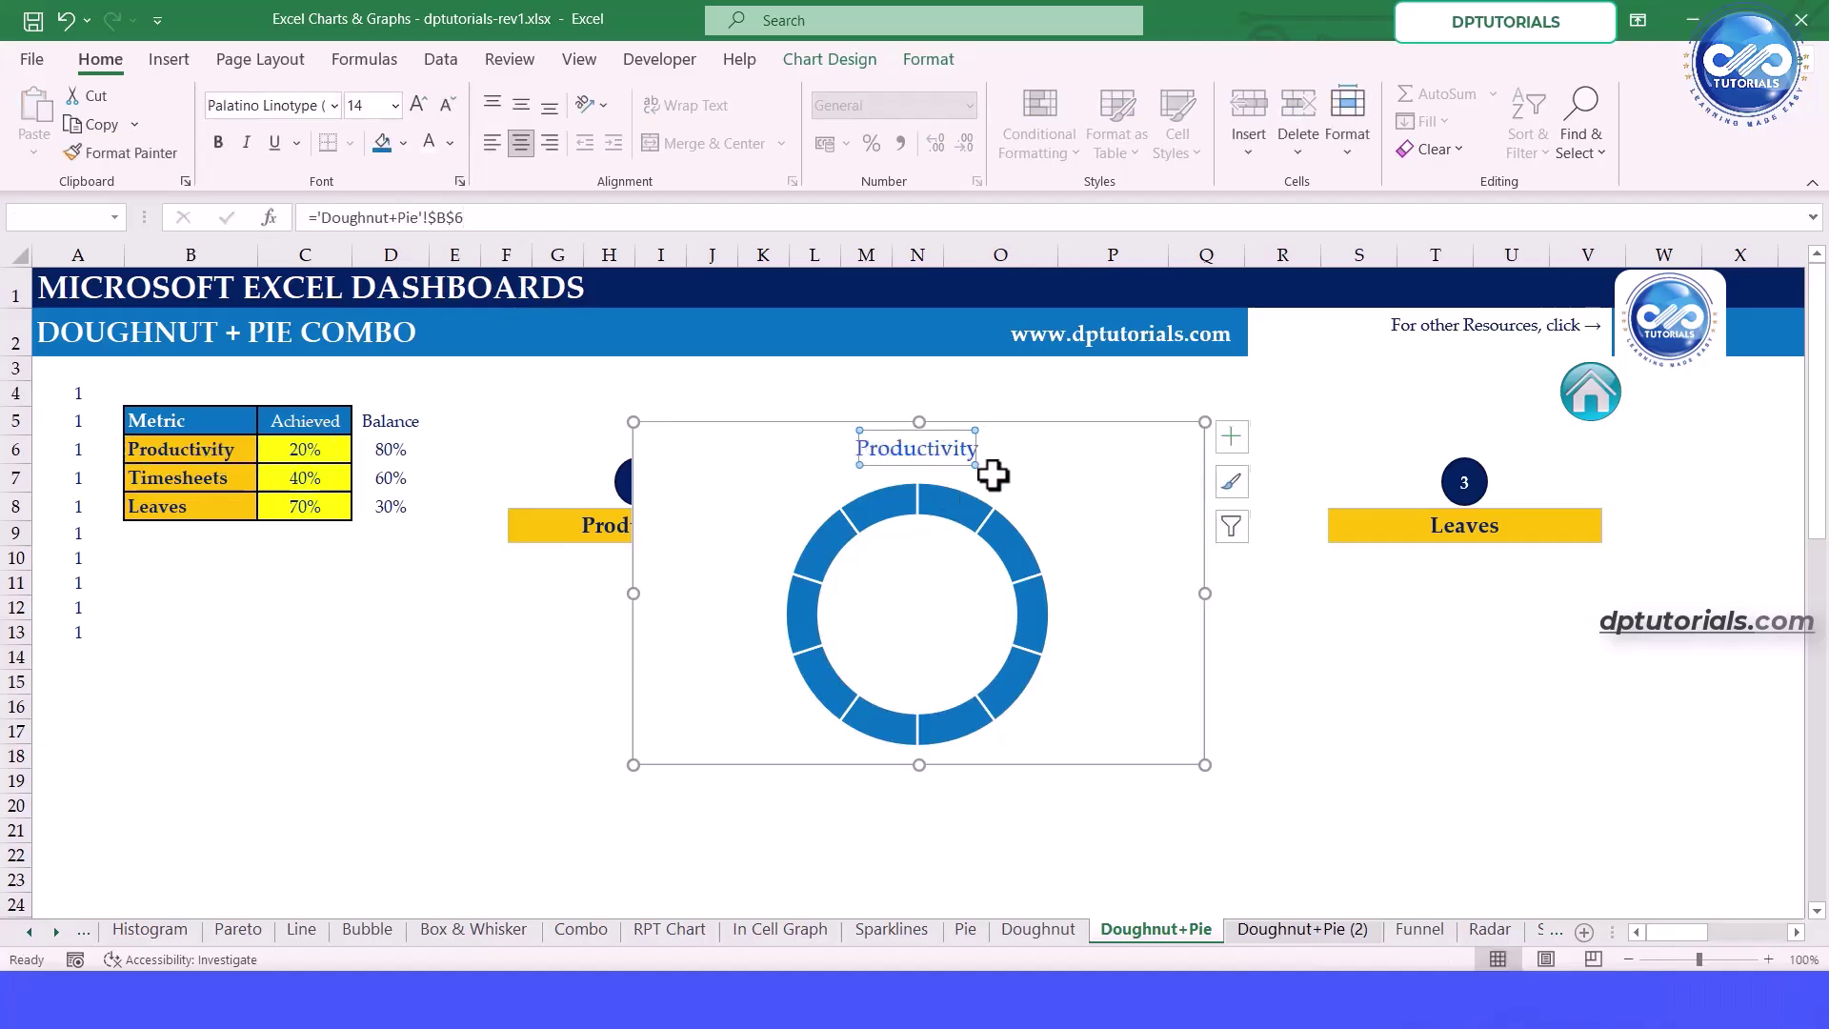
Add a second series to the doughnut chart, named from cell B6 with values from C6:D6
{"action": "left_click", "coordinate": [970, 515]}
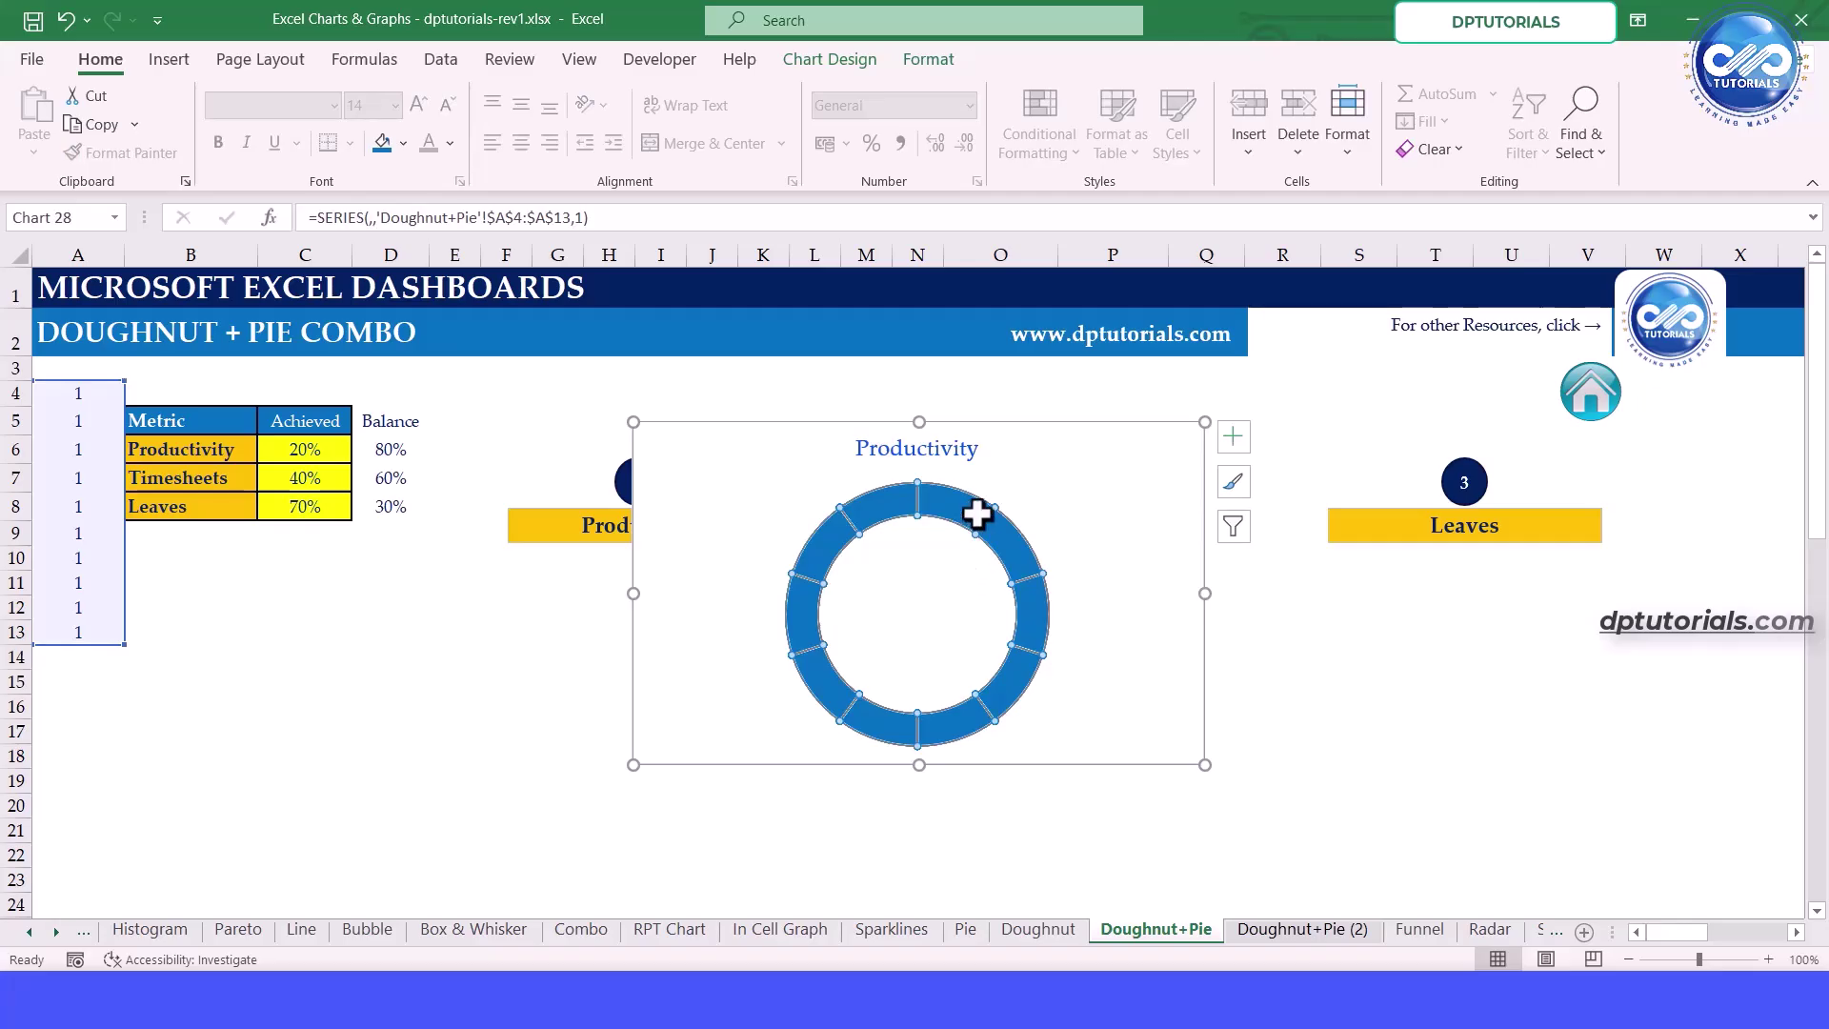
{"action": "right_click", "coordinate": [976, 515]}
{"action": "left_click", "coordinate": [1034, 637]}
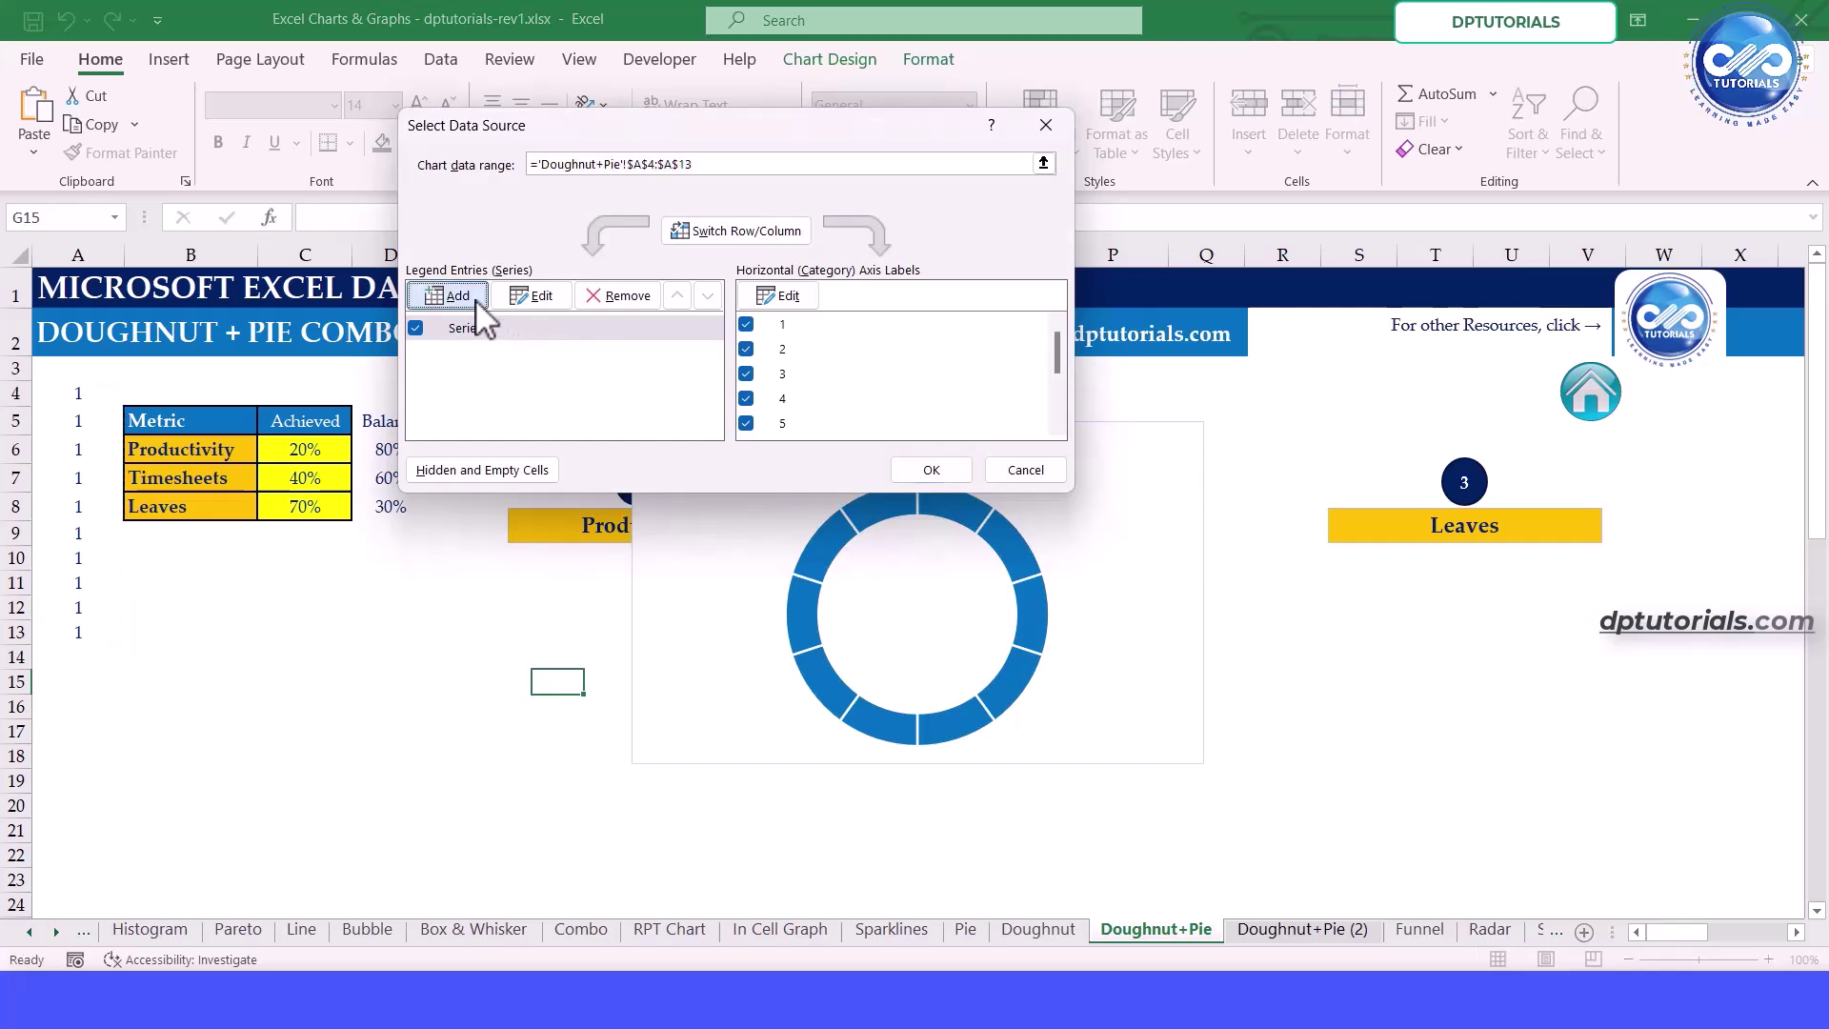
{"action": "left_click", "coordinate": [448, 295]}
{"action": "left_click", "coordinate": [234, 440]}
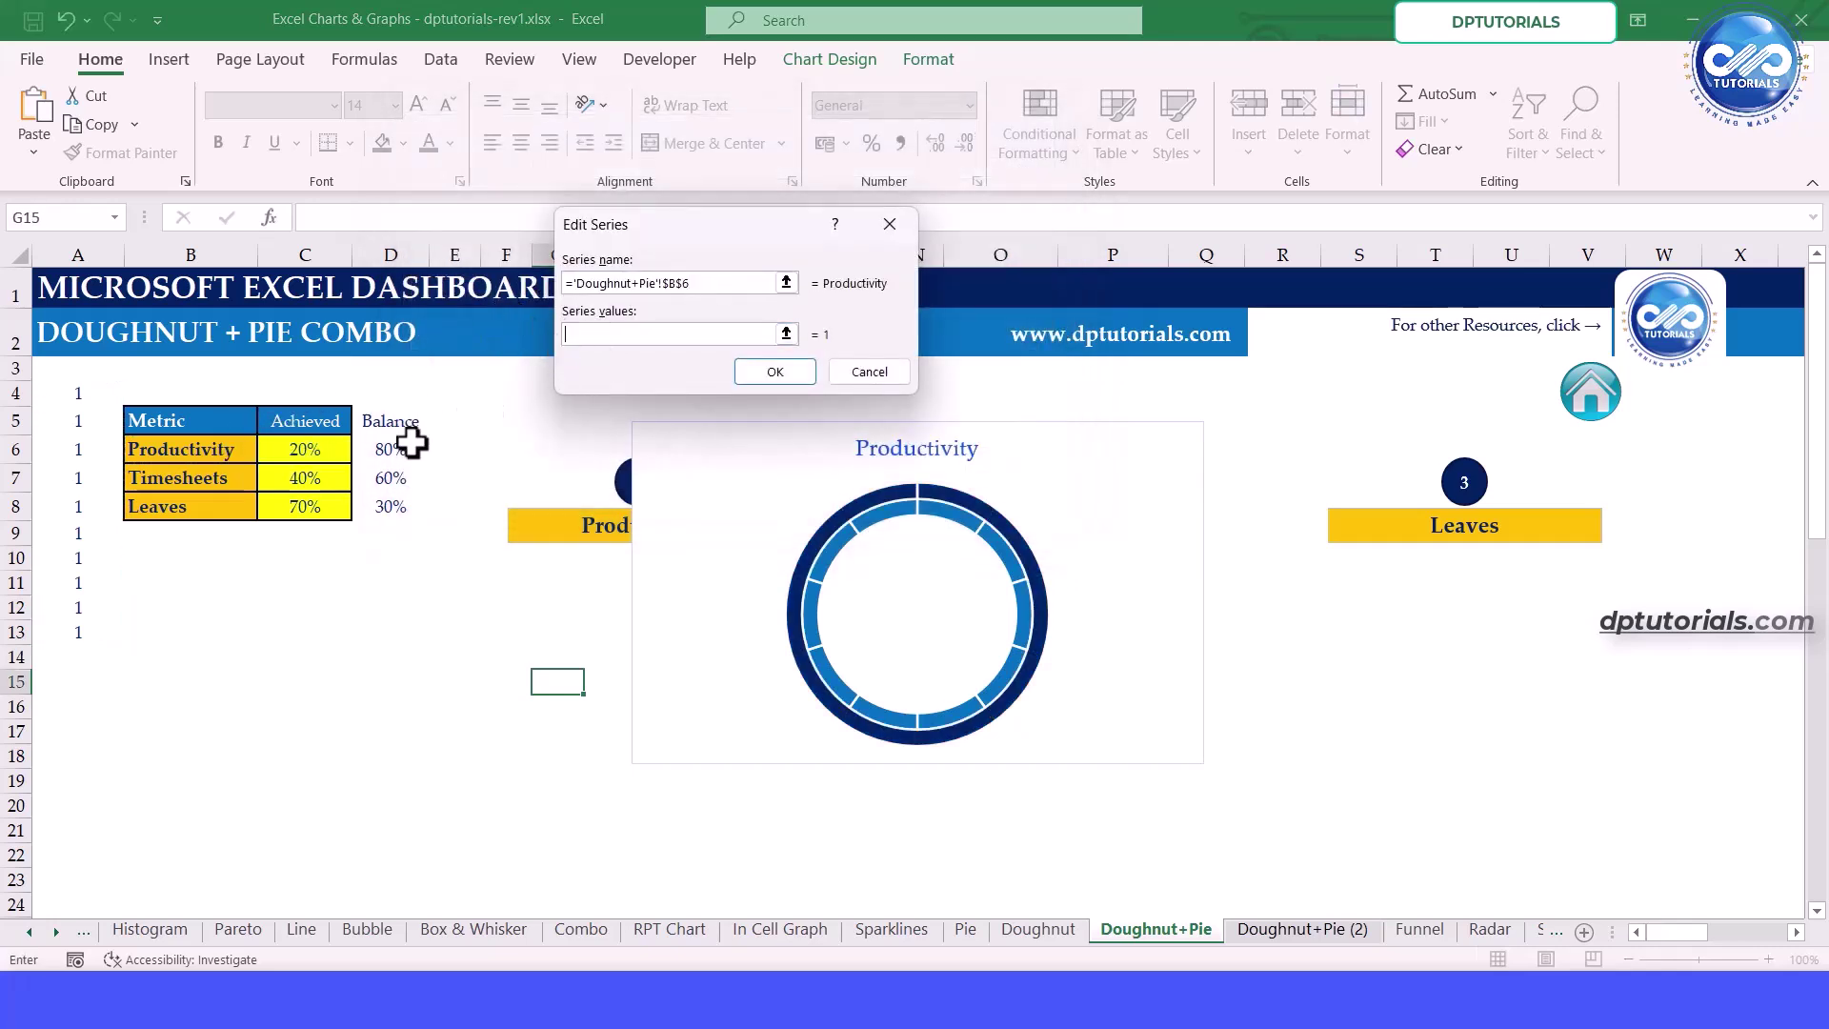
{"action": "left_click_drag", "start_coordinate": [395, 444], "coordinate": [396, 446]}
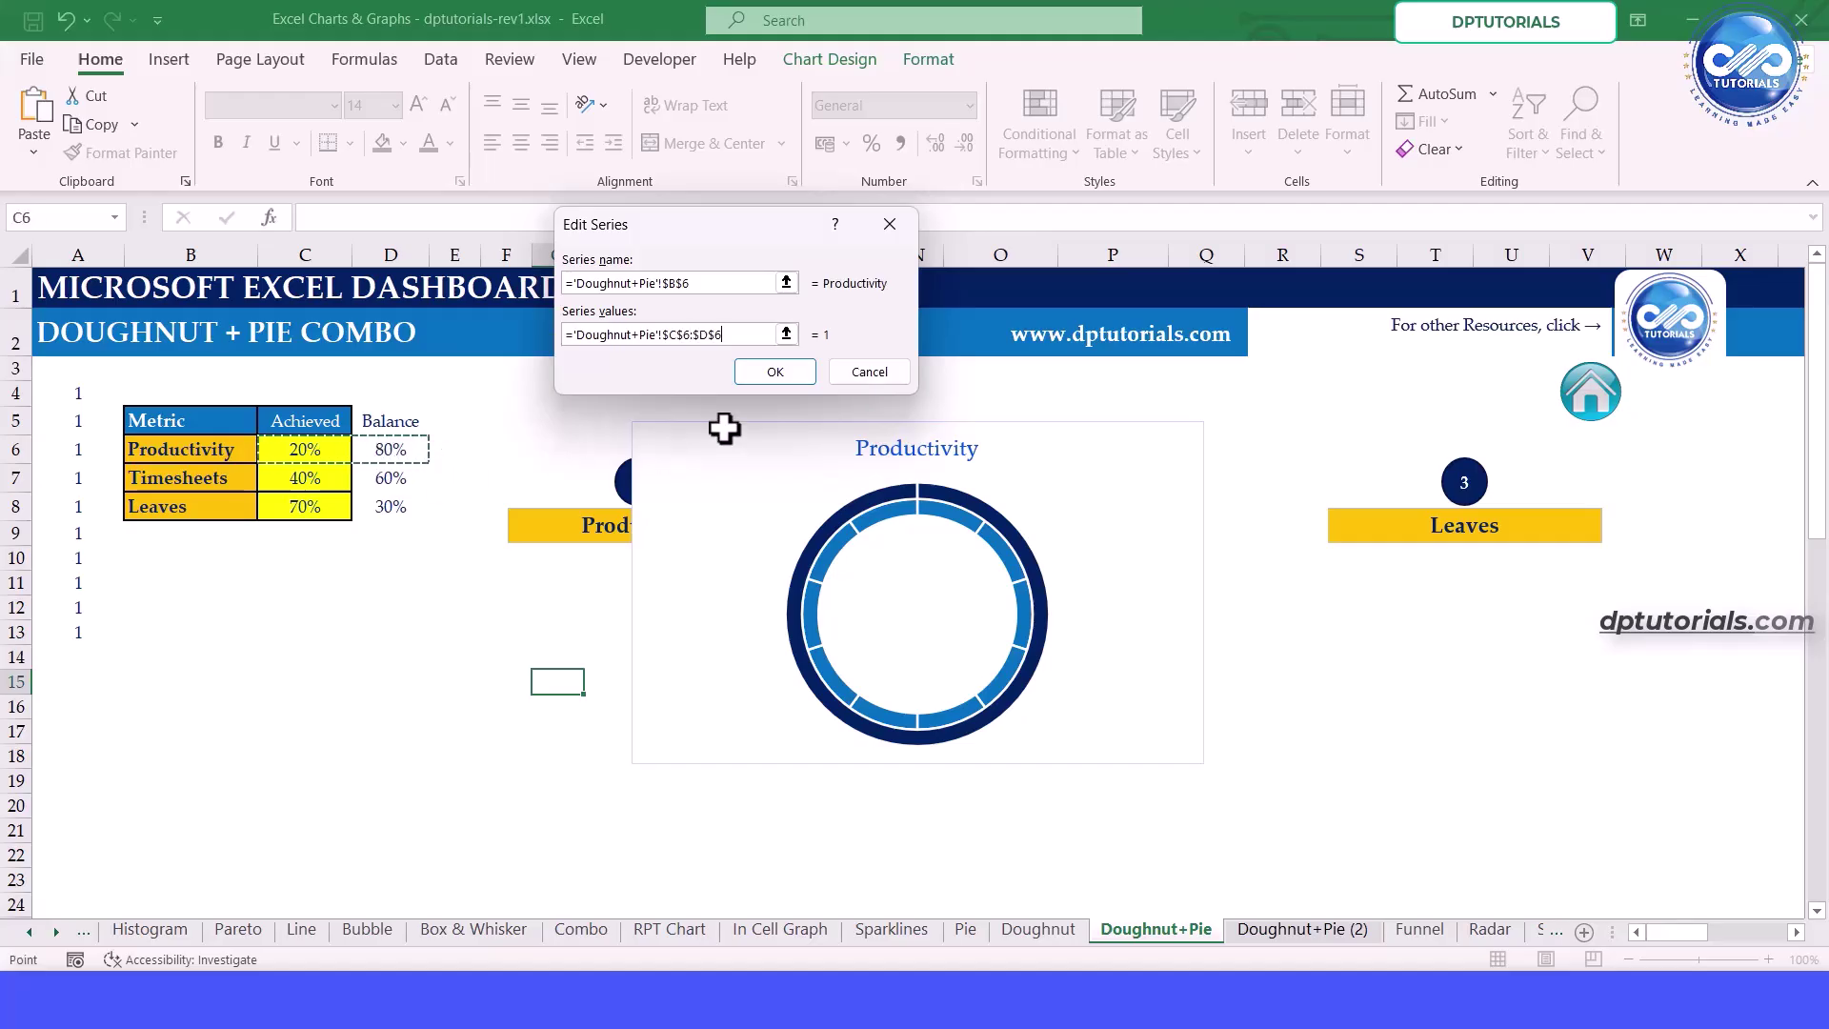
{"action": "left_click", "coordinate": [775, 370]}
{"action": "left_click", "coordinate": [922, 469]}
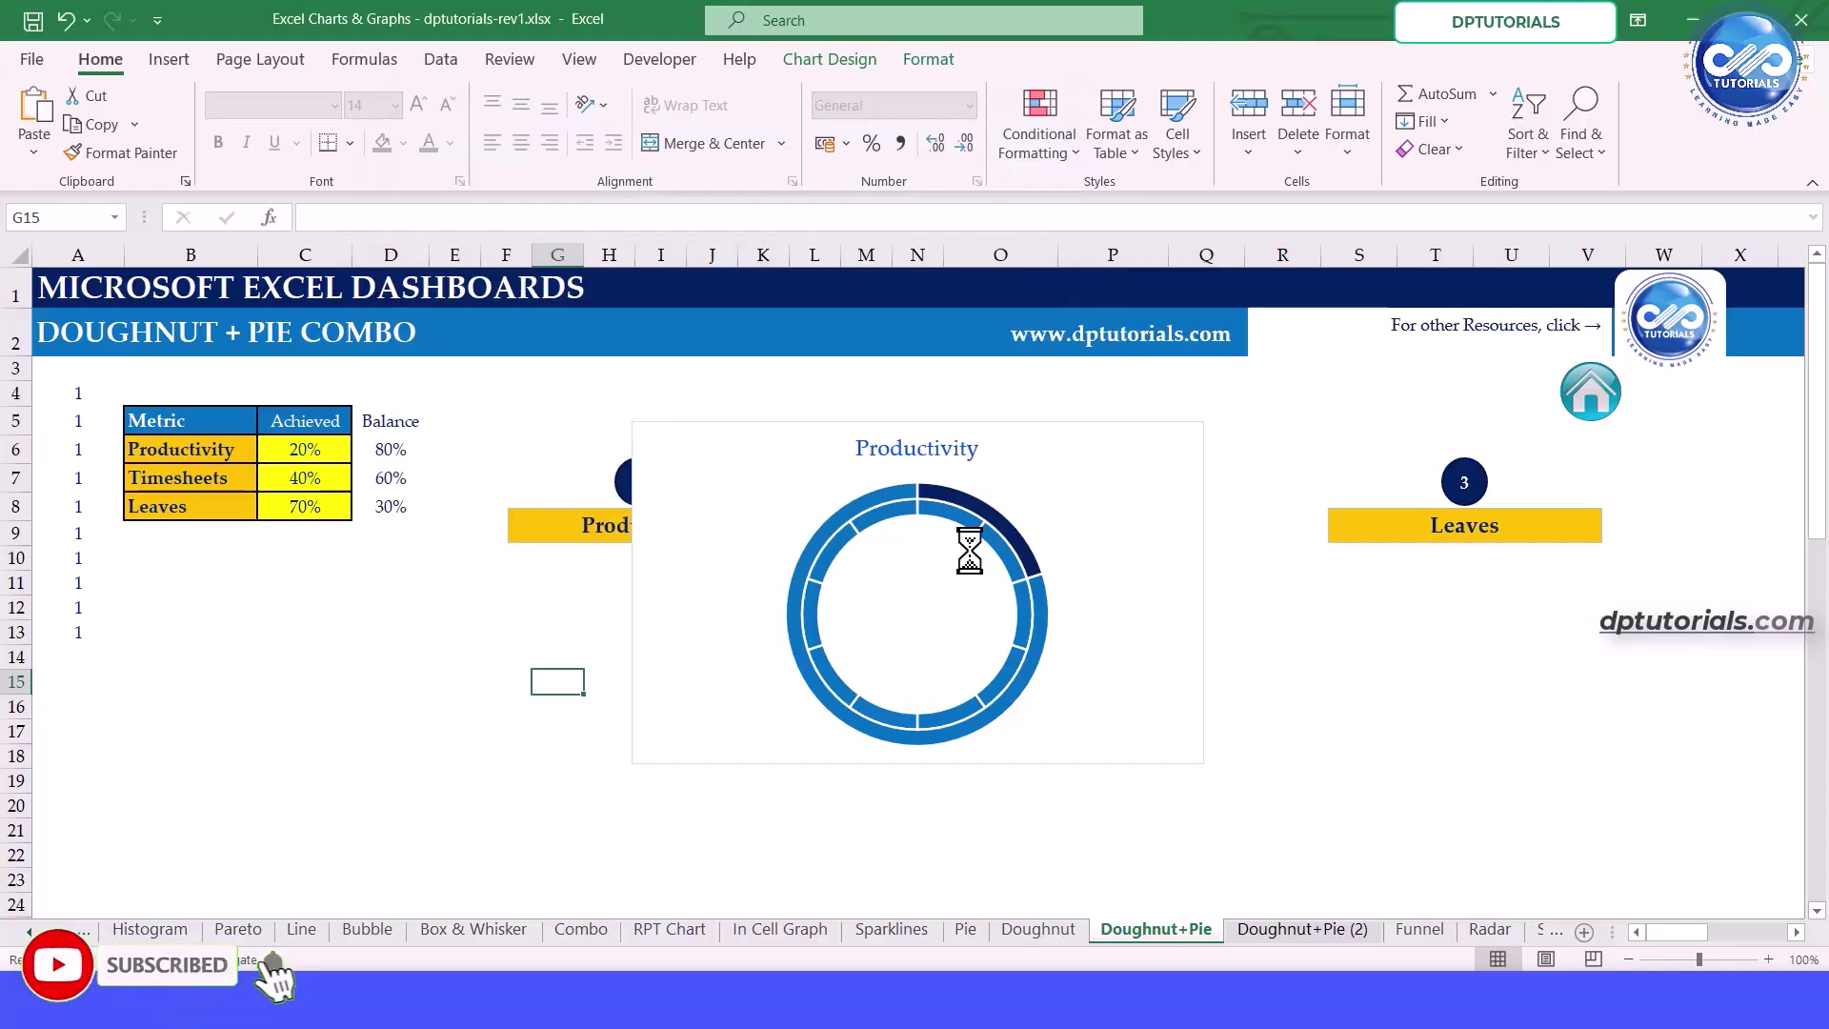
Move the Productivity series of the doughnut chart to the secondary axis
{"action": "left_click", "coordinate": [985, 511]}
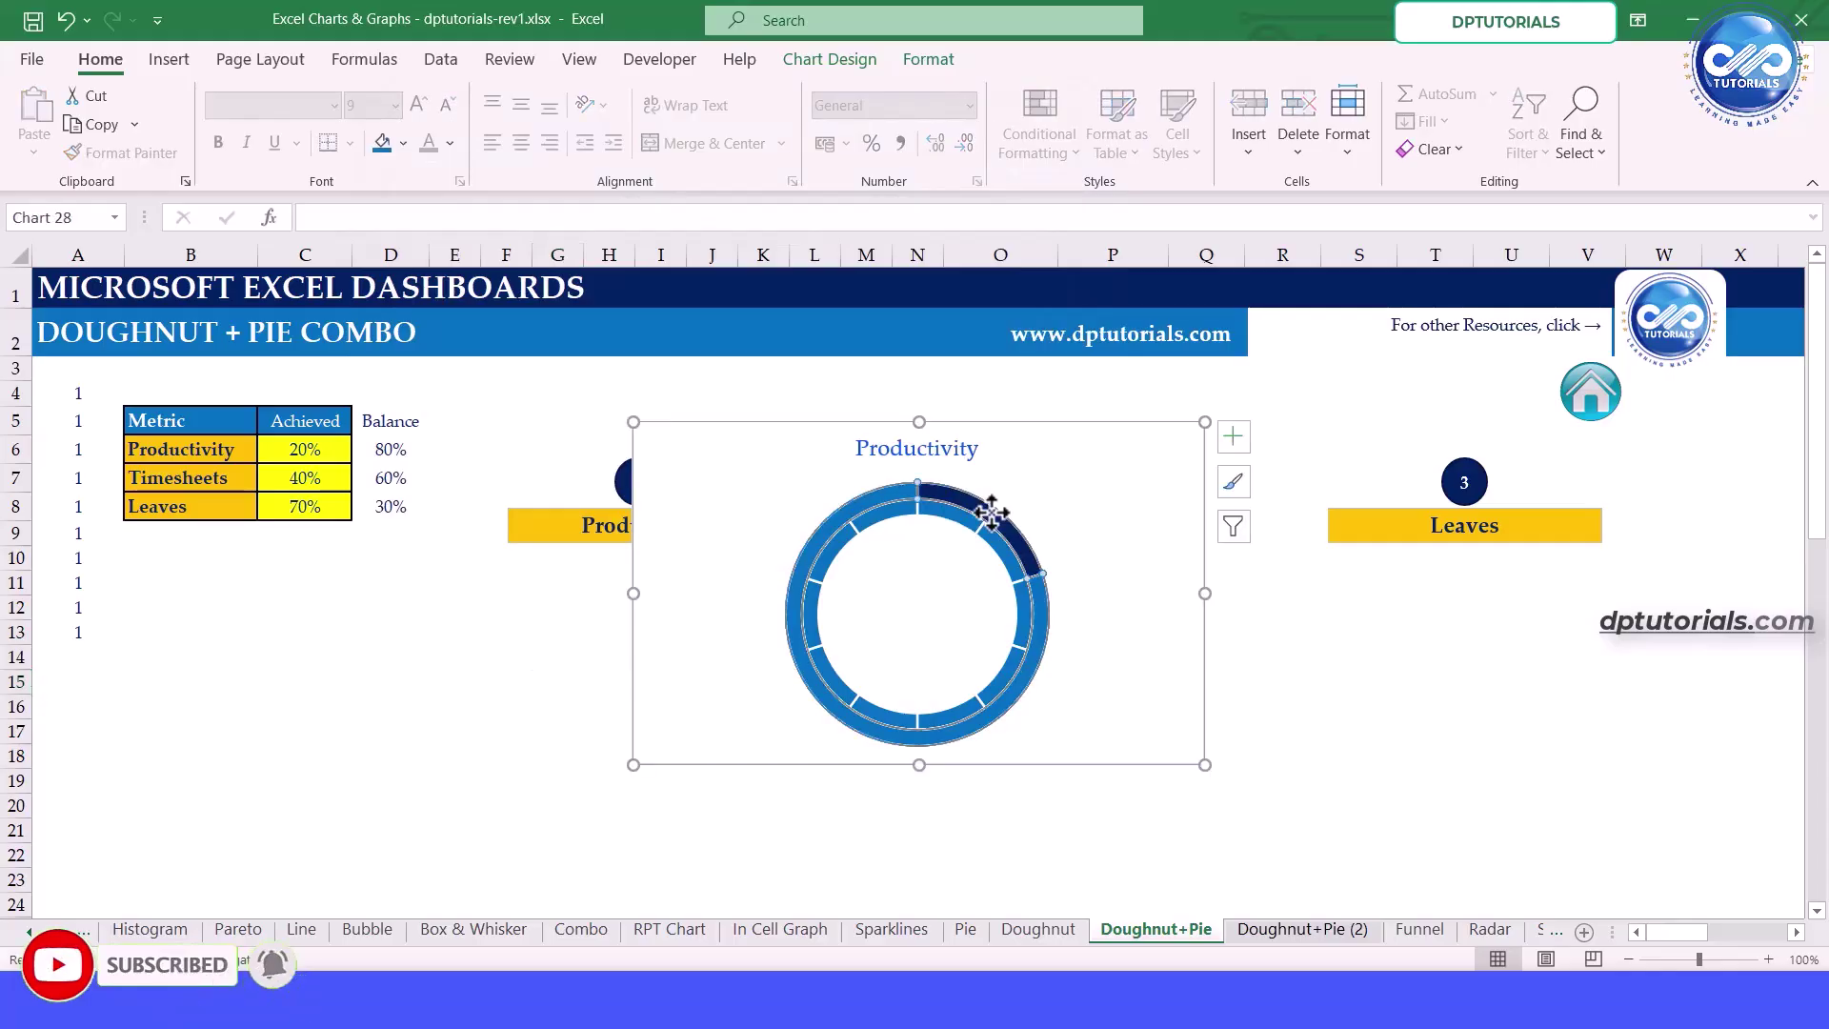
{"action": "right_click", "coordinate": [991, 512]}
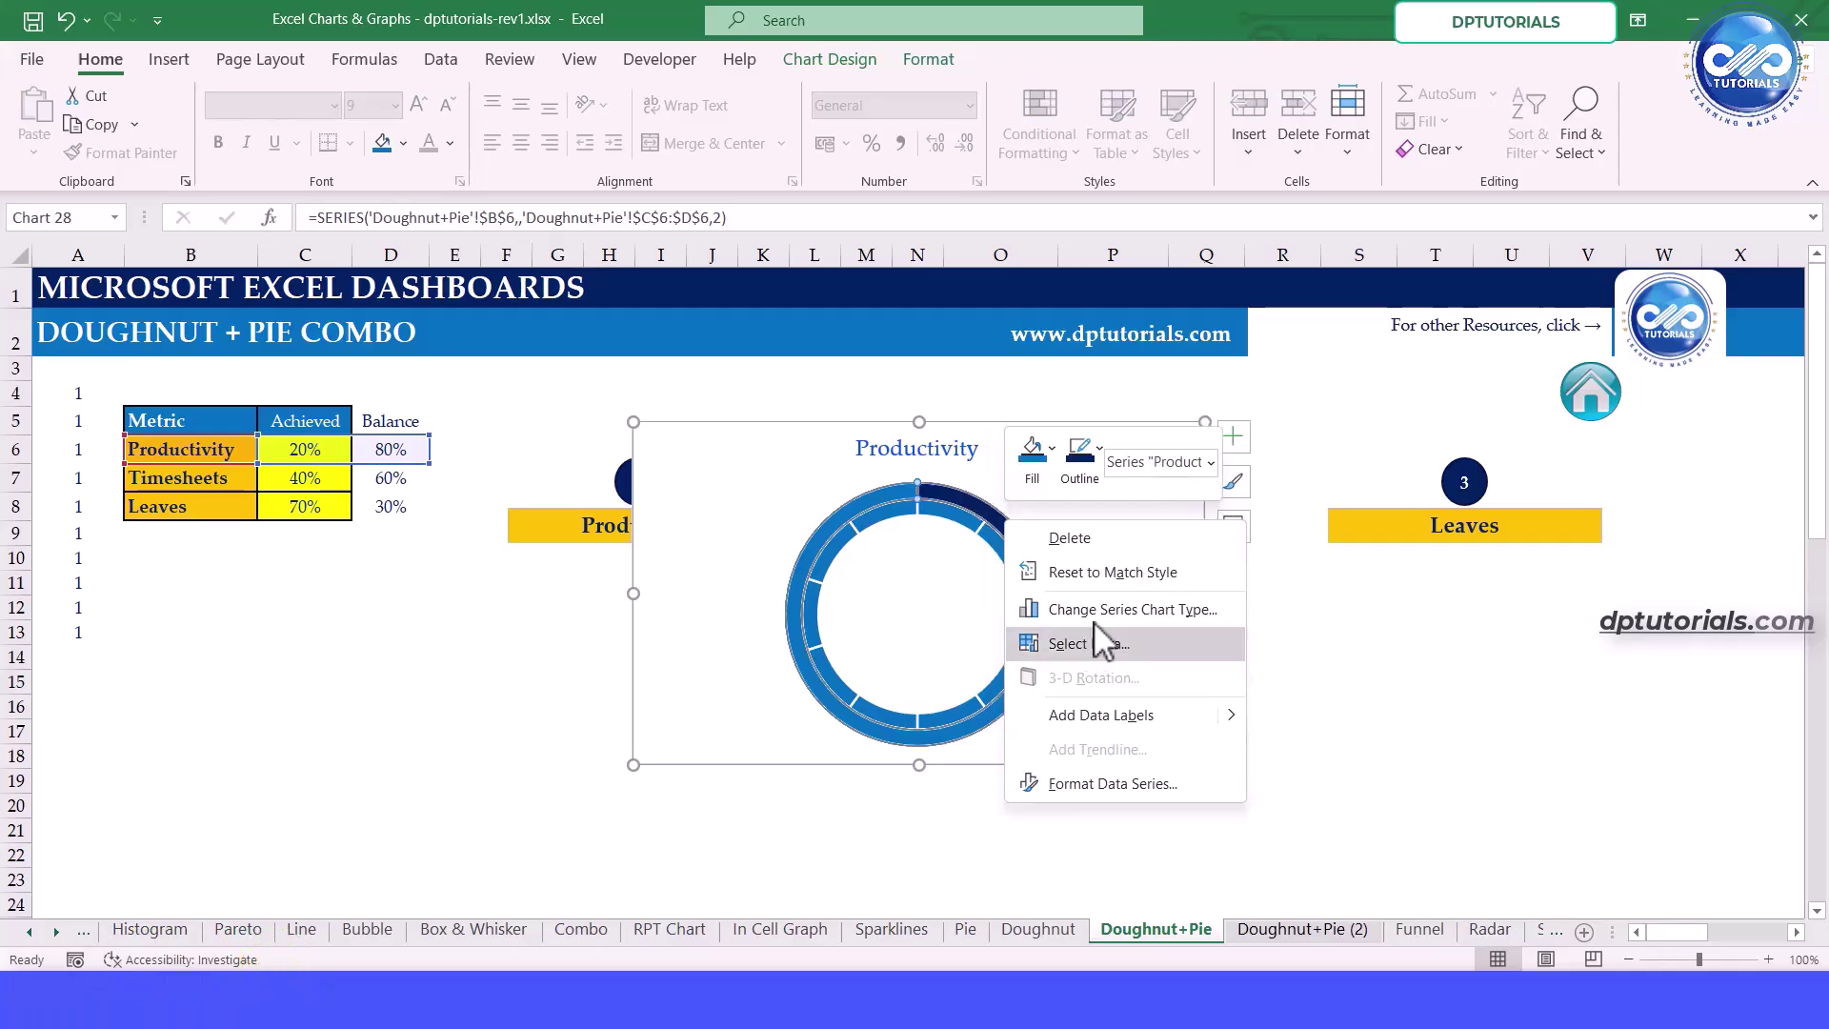
{"action": "left_click", "coordinate": [1096, 619]}
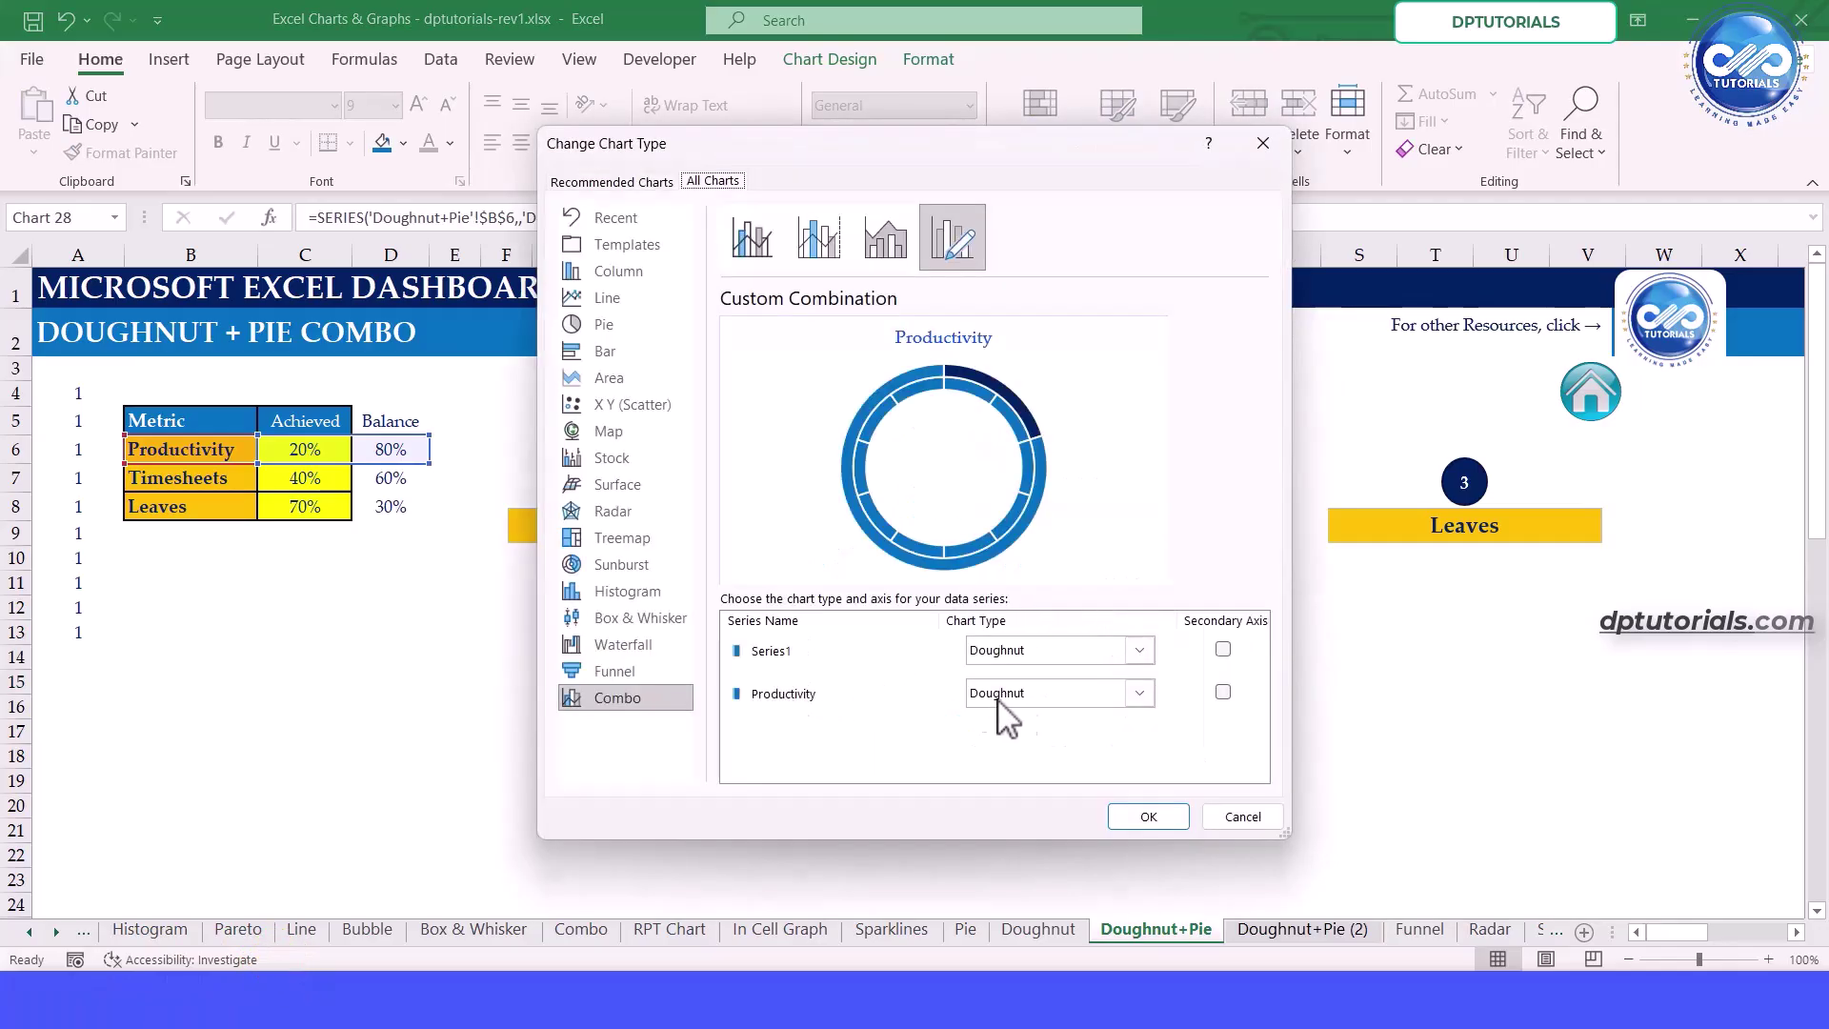
{"action": "left_click", "coordinate": [1224, 693]}
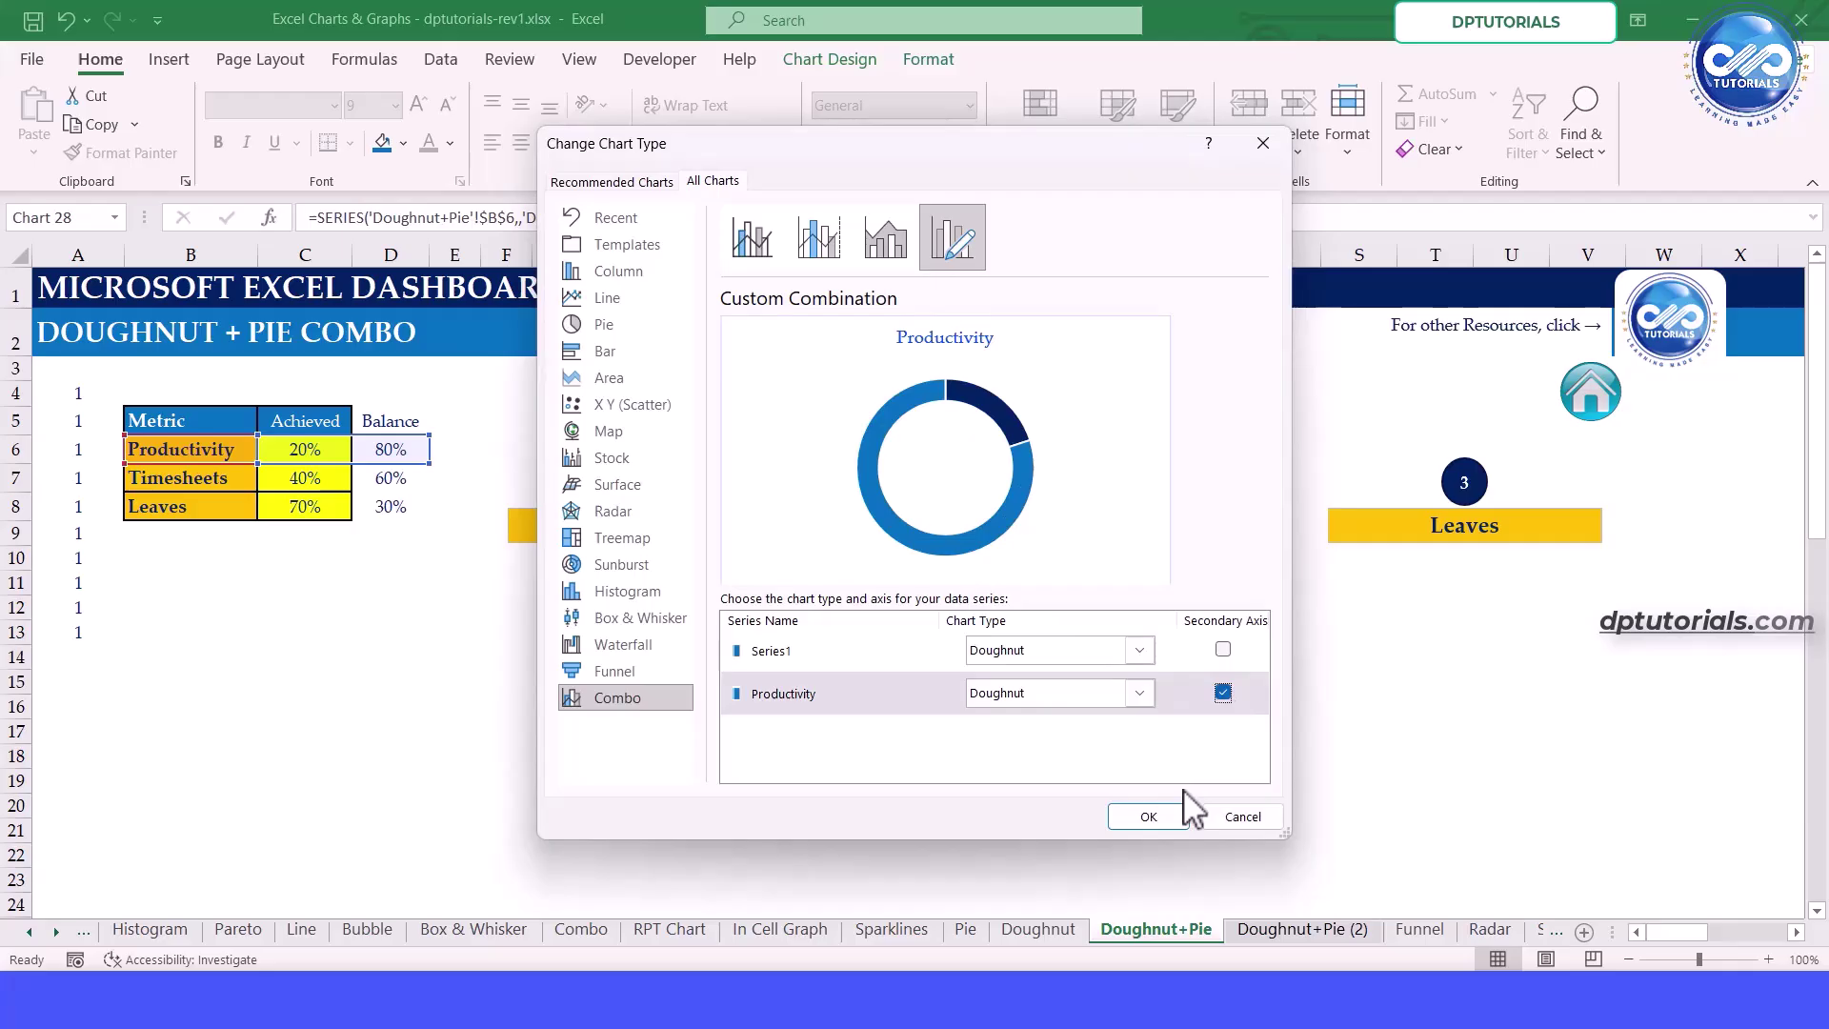
{"action": "left_click", "coordinate": [1153, 817]}
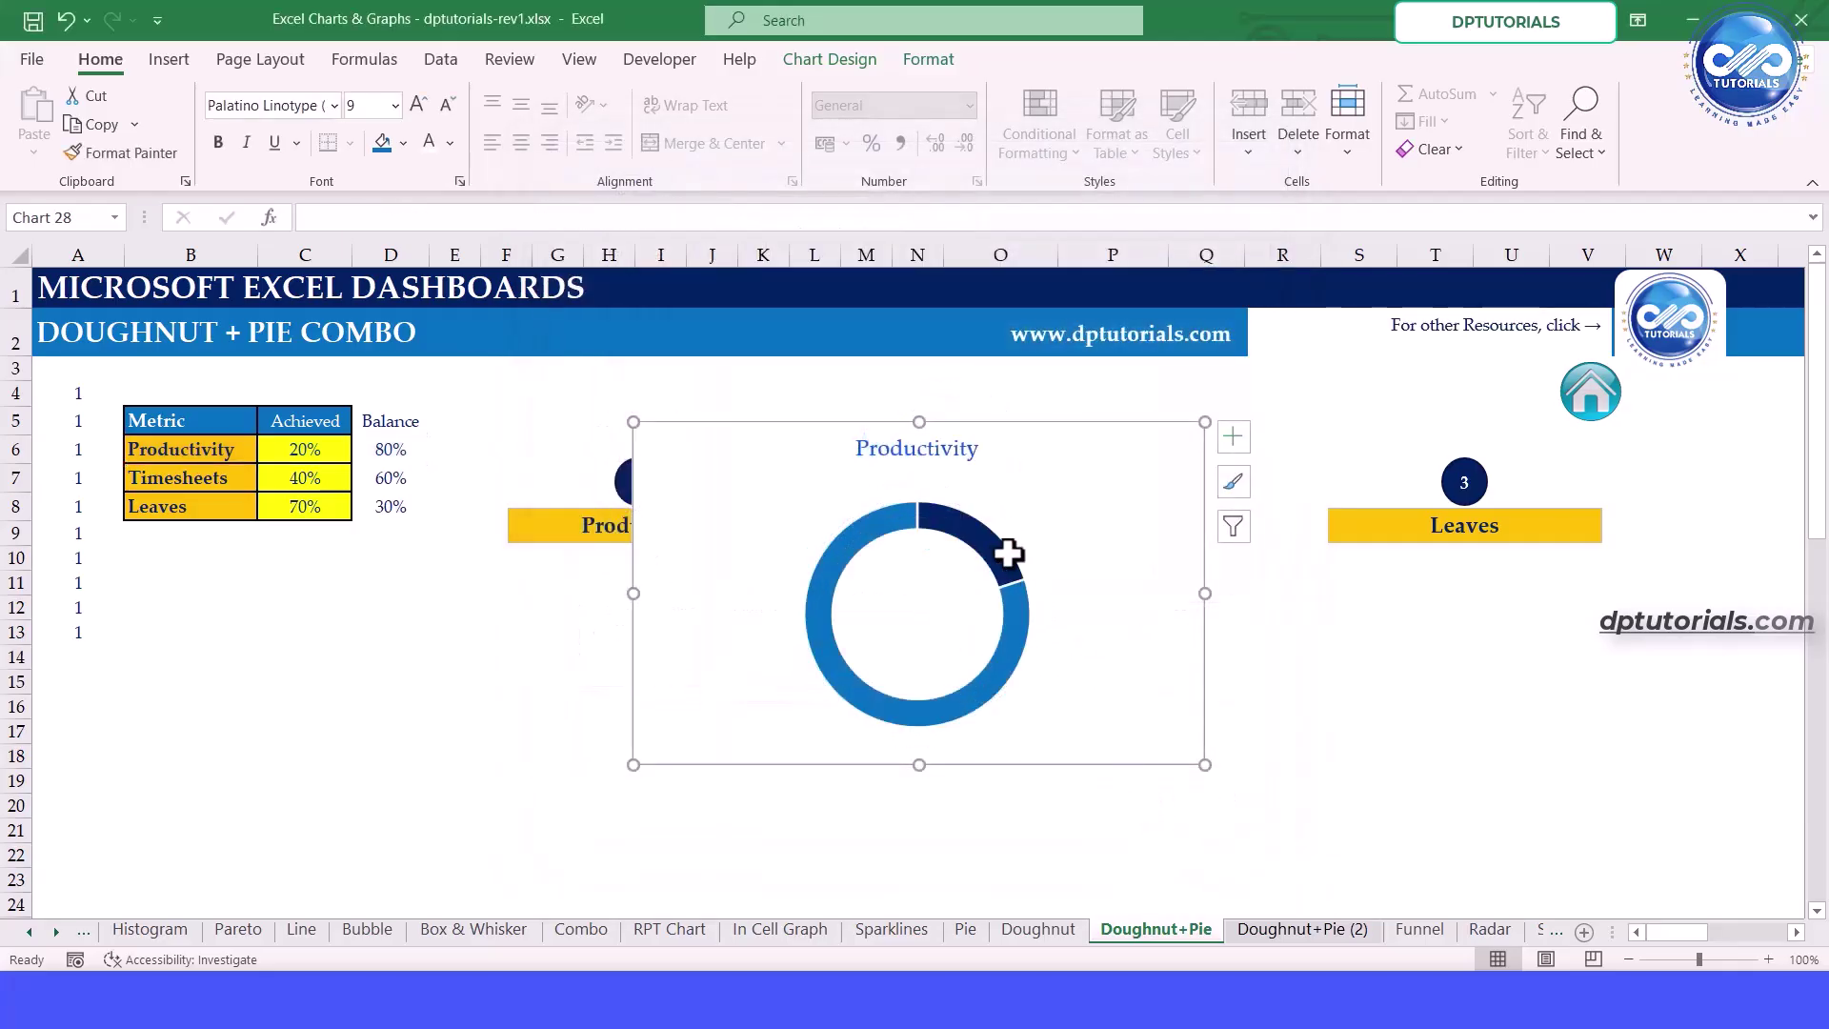
Set the achieved slice of the doughnut's Productivity series to no fill
{"action": "left_click", "coordinate": [999, 560]}
{"action": "left_click", "coordinate": [998, 560]}
{"action": "right_click", "coordinate": [999, 561]}
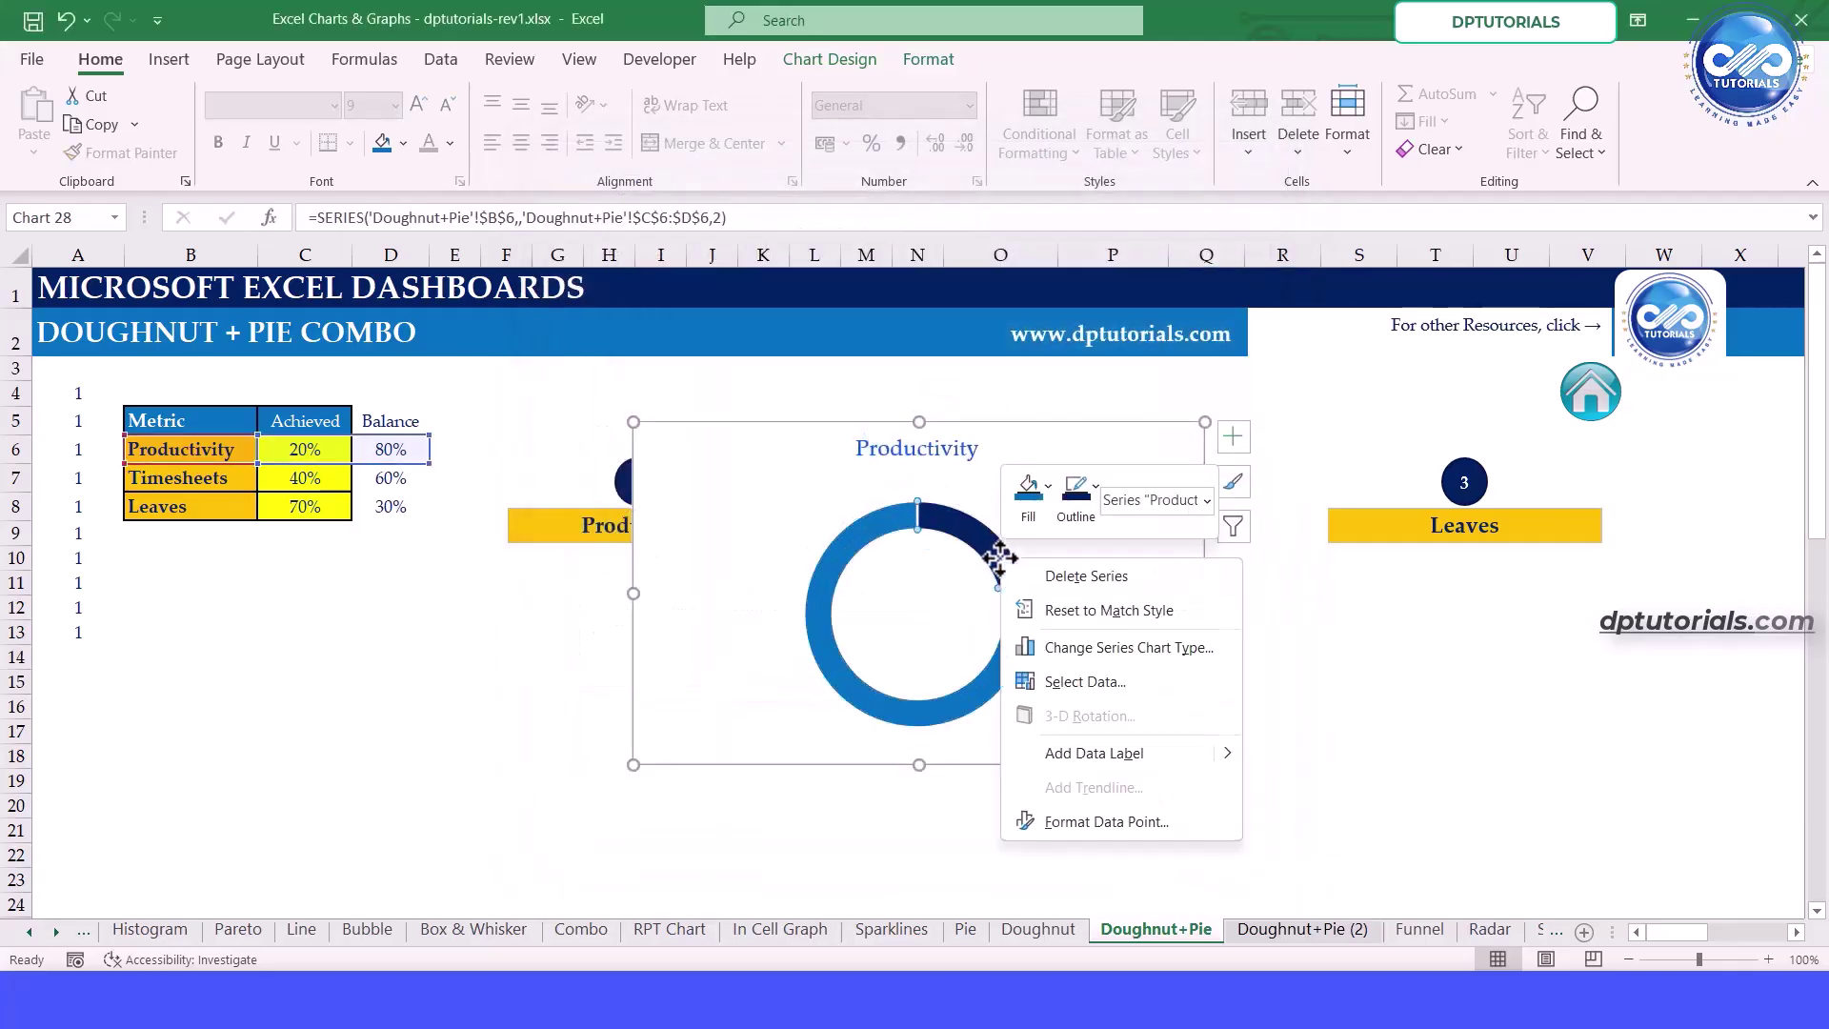
{"action": "left_click", "coordinate": [1076, 811]}
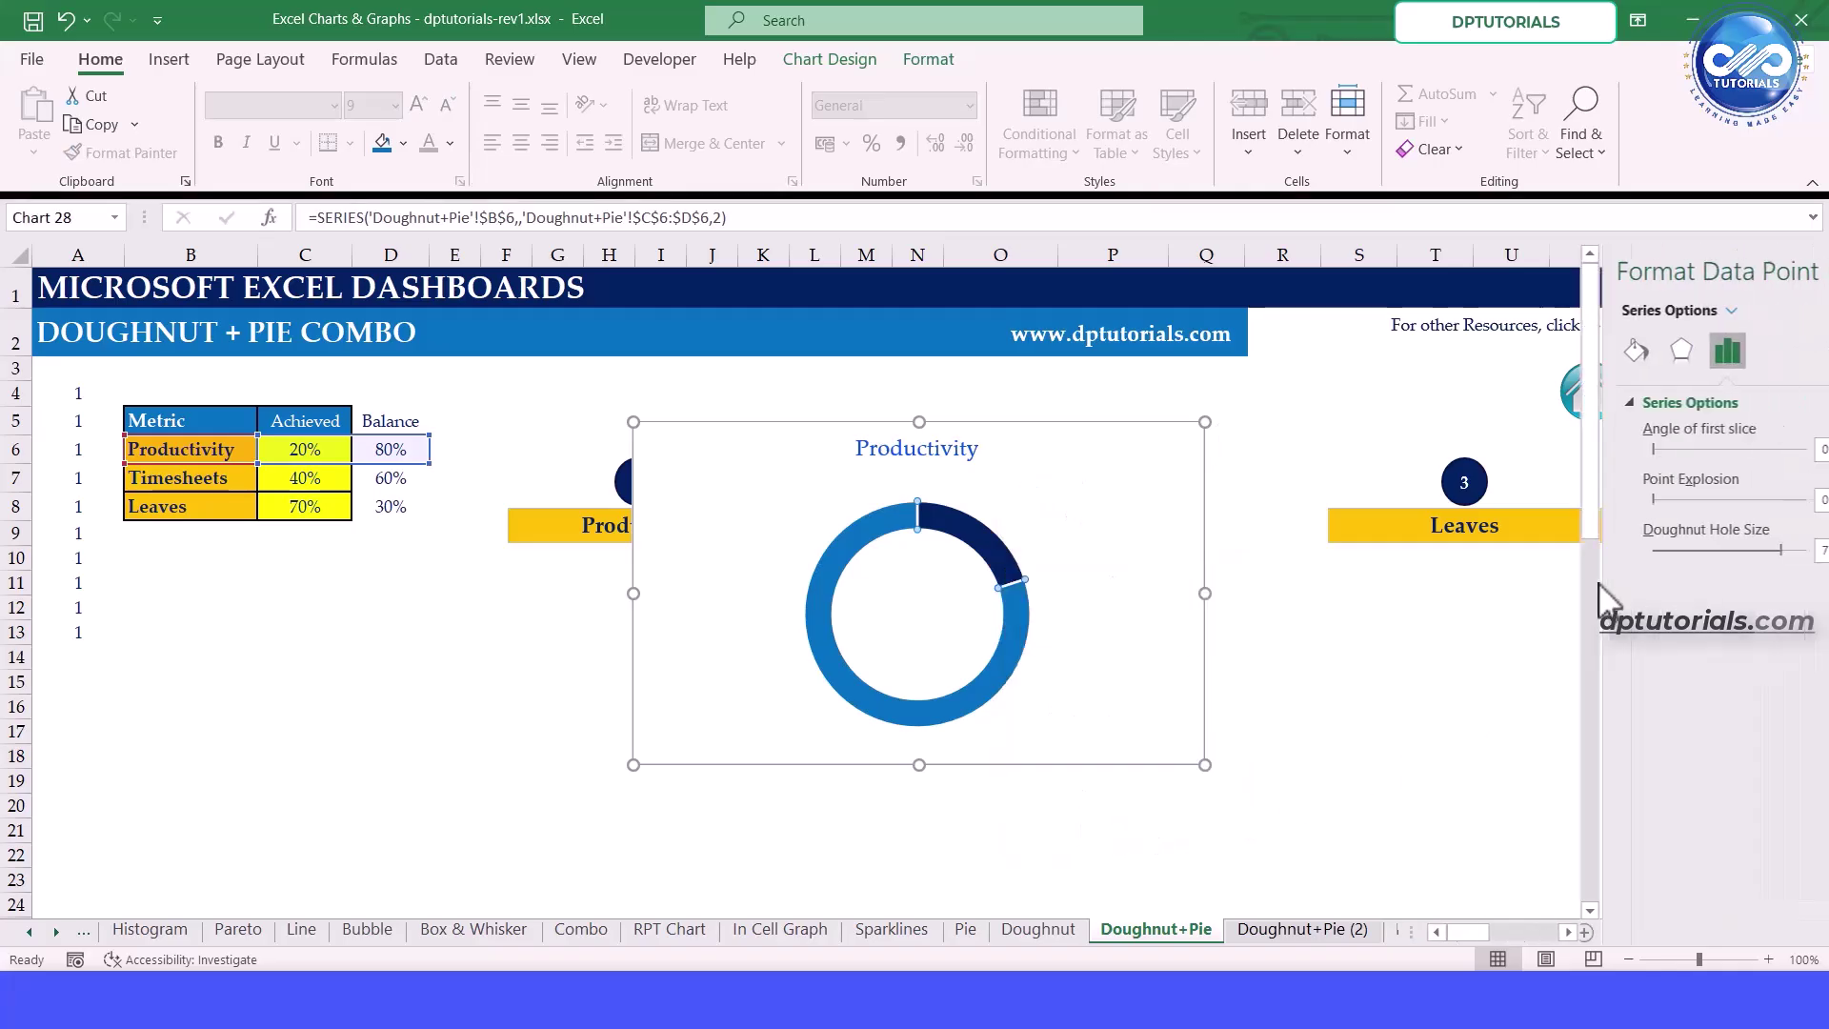
{"action": "left_click", "coordinate": [1536, 360]}
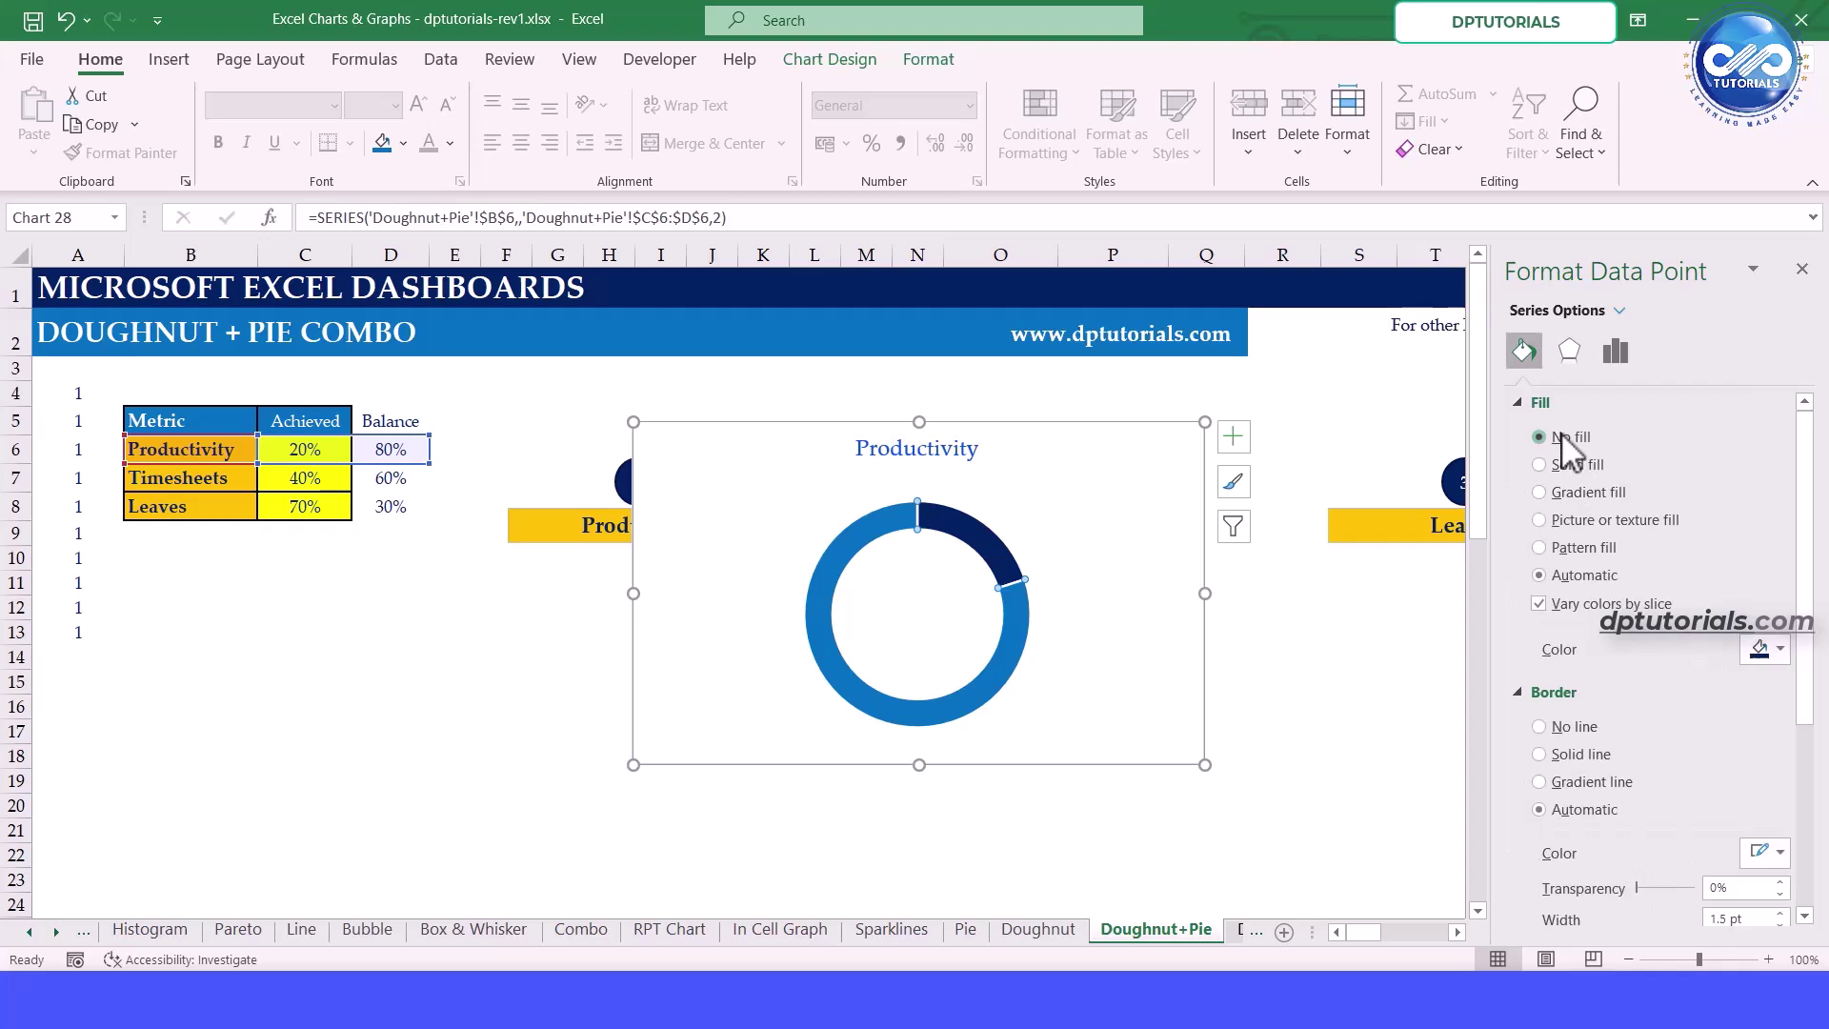
{"action": "left_click", "coordinate": [1562, 434]}
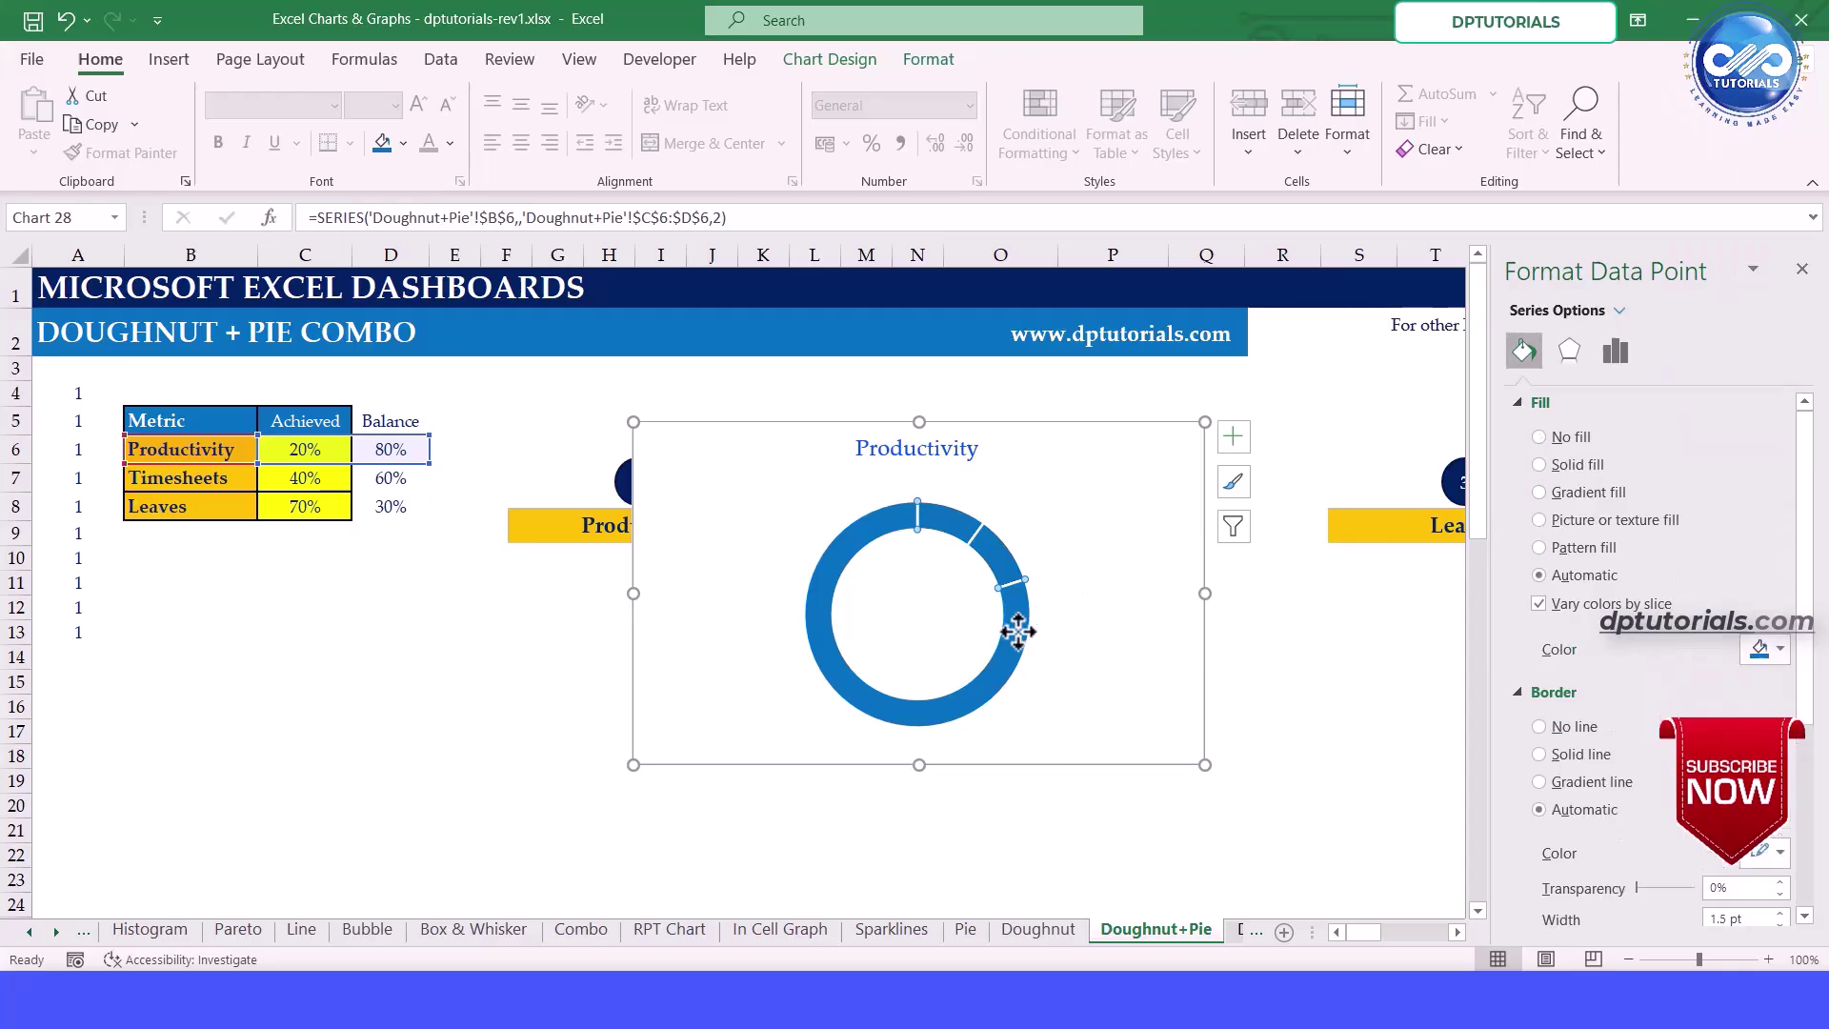
Give the balance slice of the Productivity series a solid white fill with 30% transparency
{"action": "left_click", "coordinate": [1561, 465]}
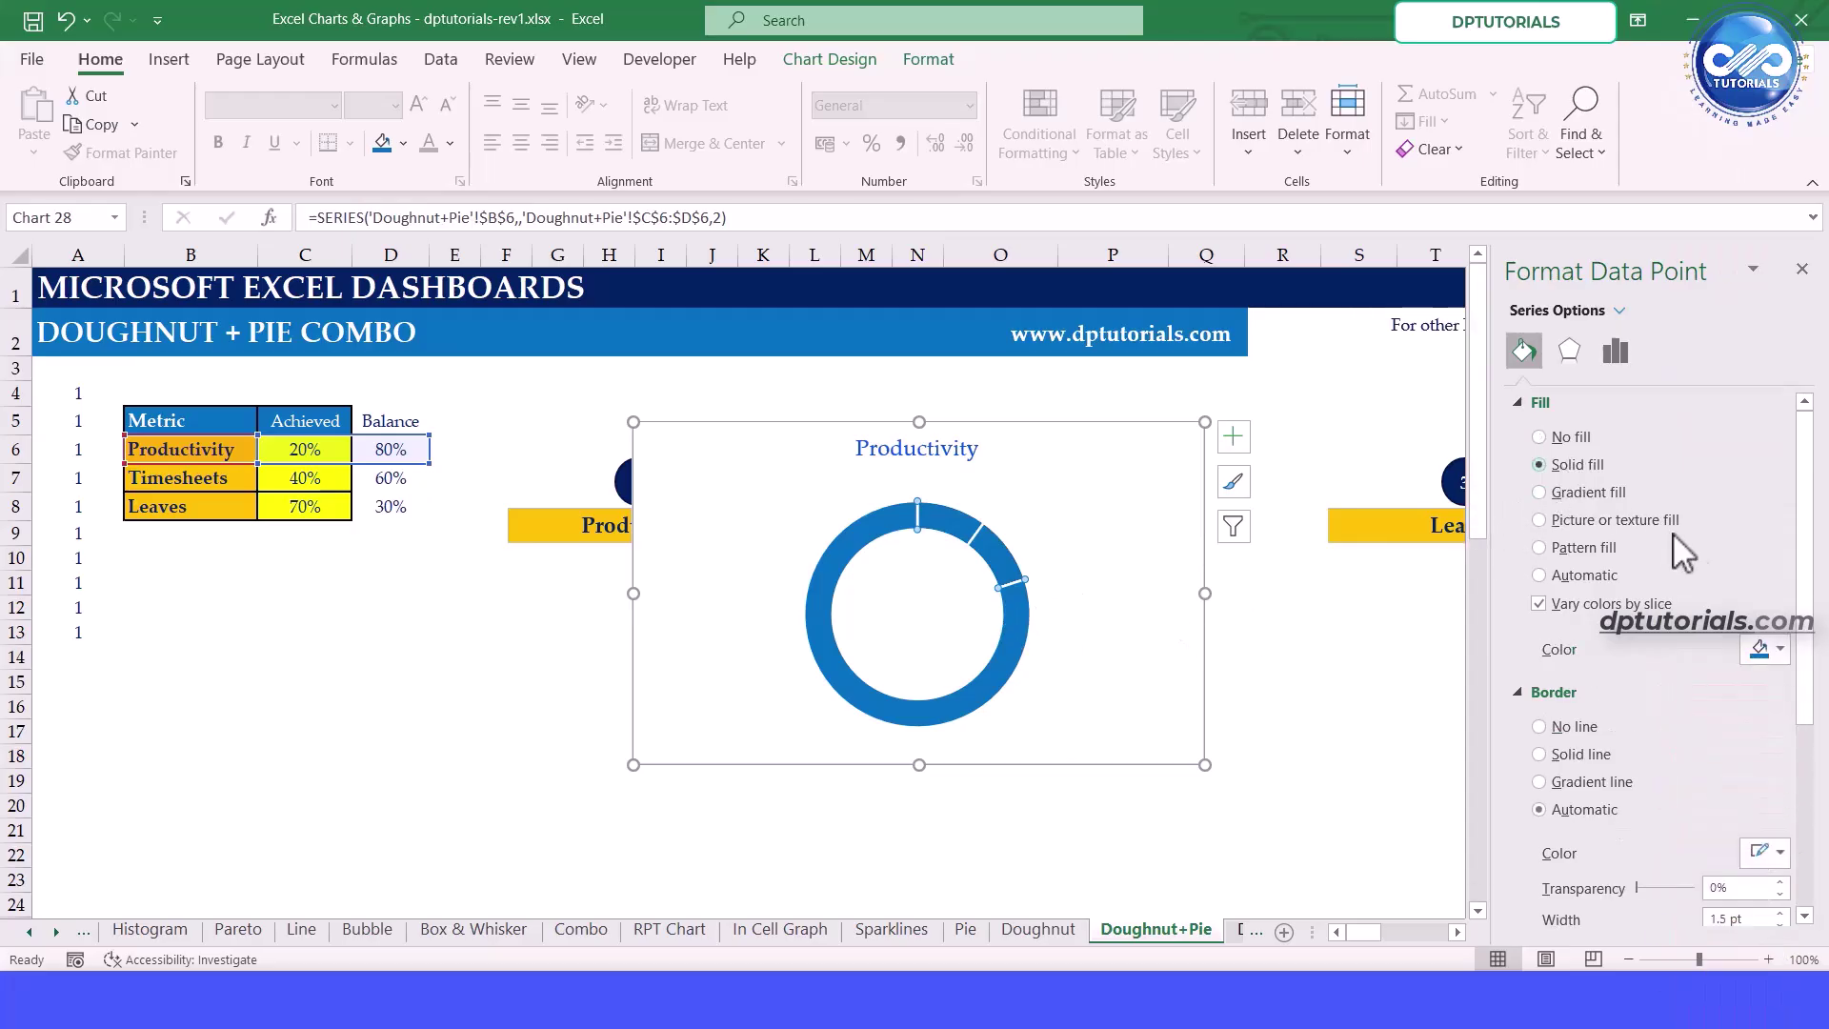
{"action": "left_click", "coordinate": [1778, 652]}
{"action": "left_click", "coordinate": [1644, 359]}
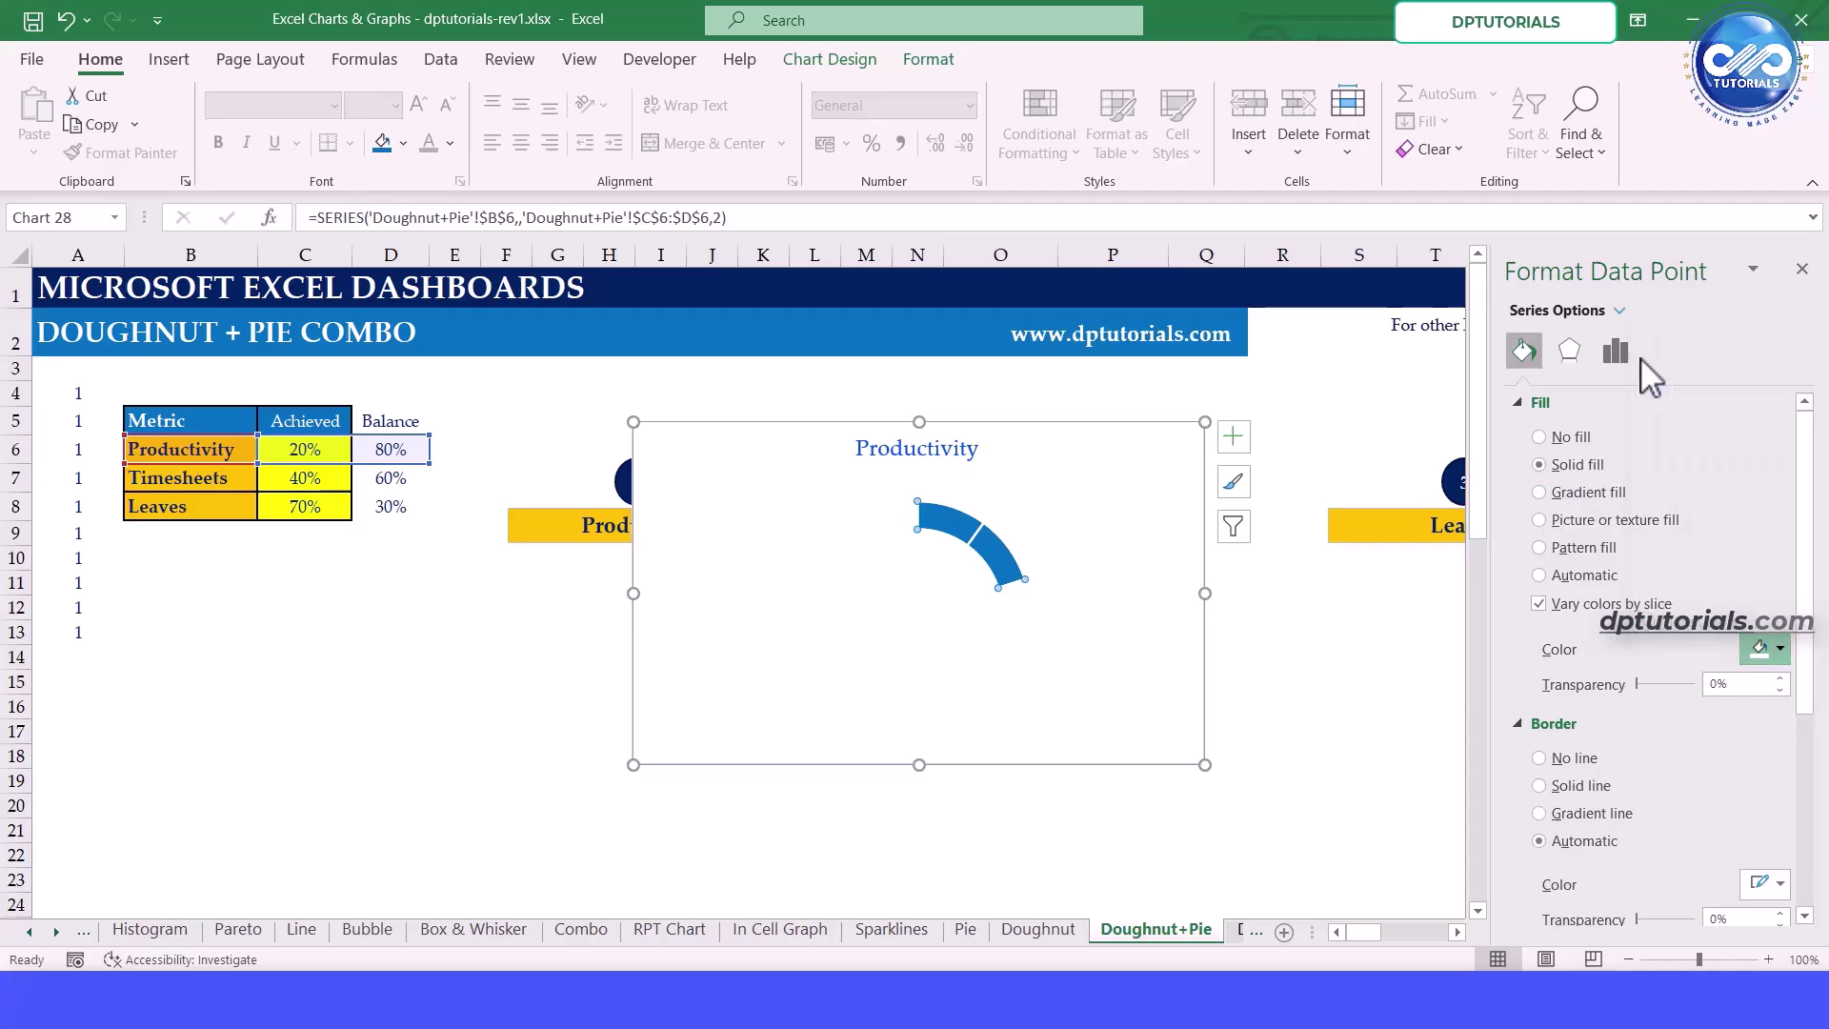
{"action": "type", "text": "30"}
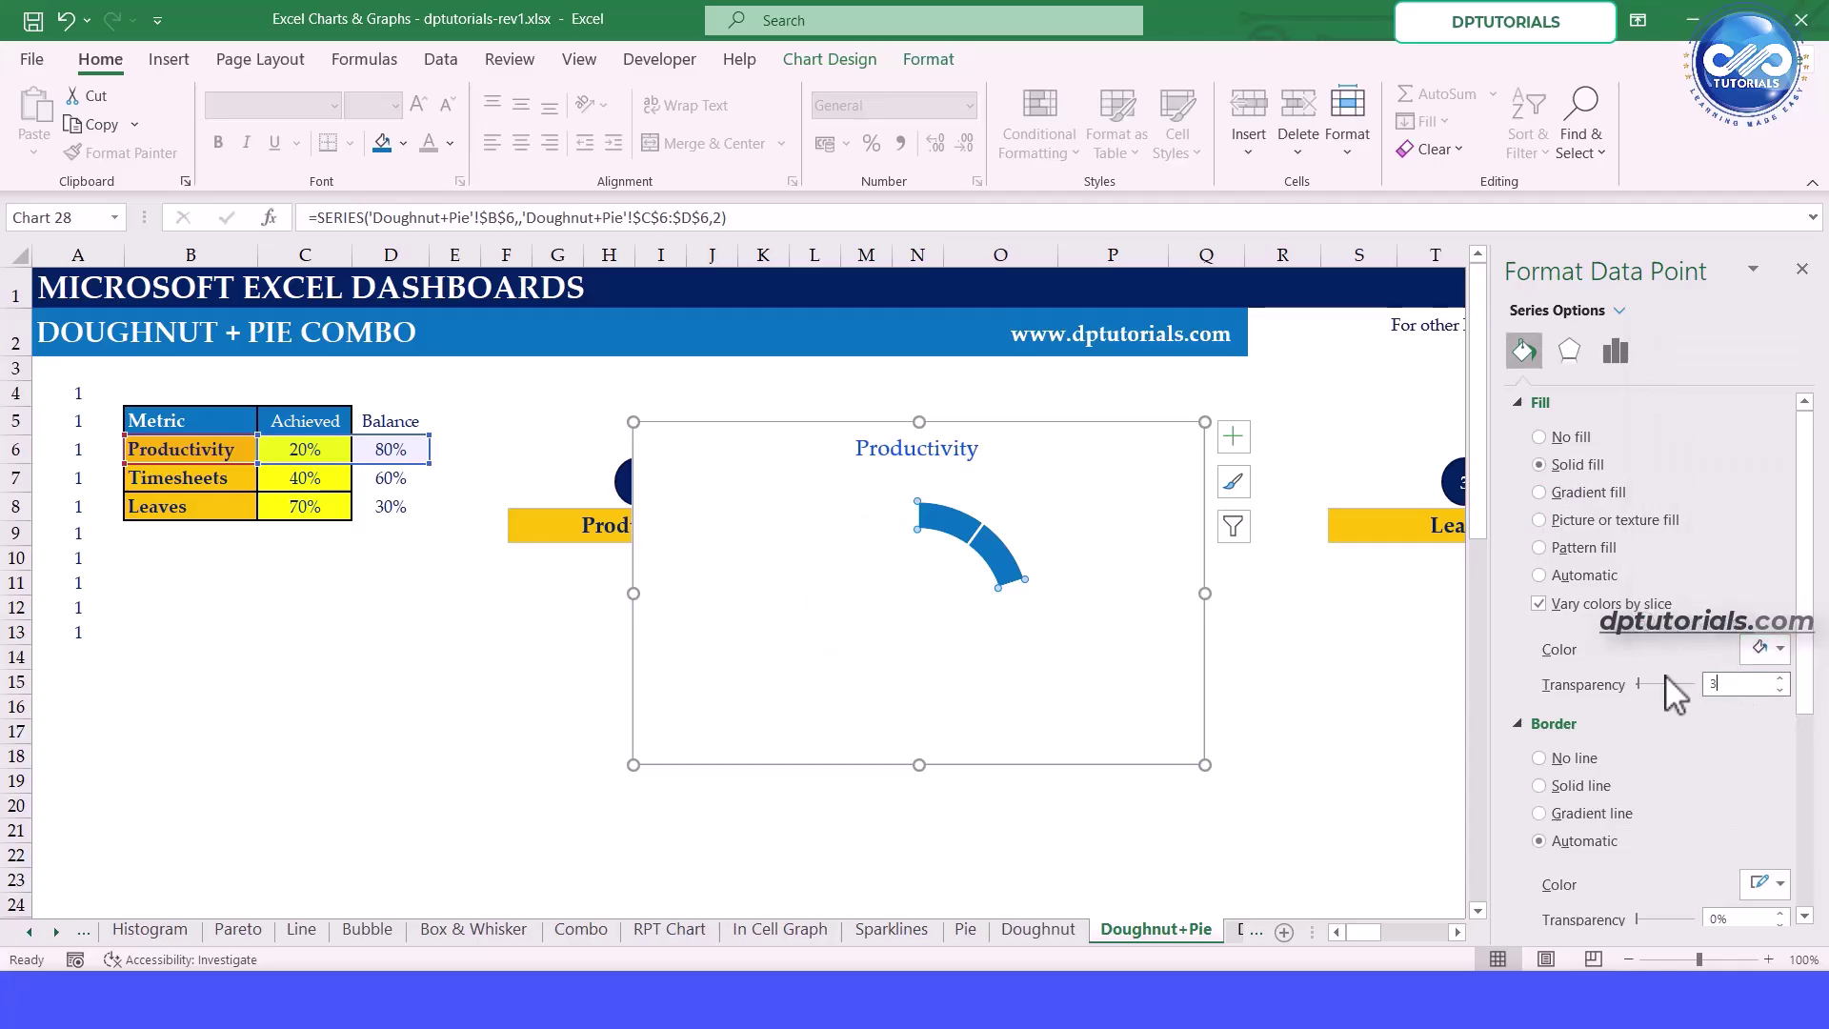
{"action": "key", "text": "Return"}
{"action": "left_click", "coordinate": [1804, 272]}
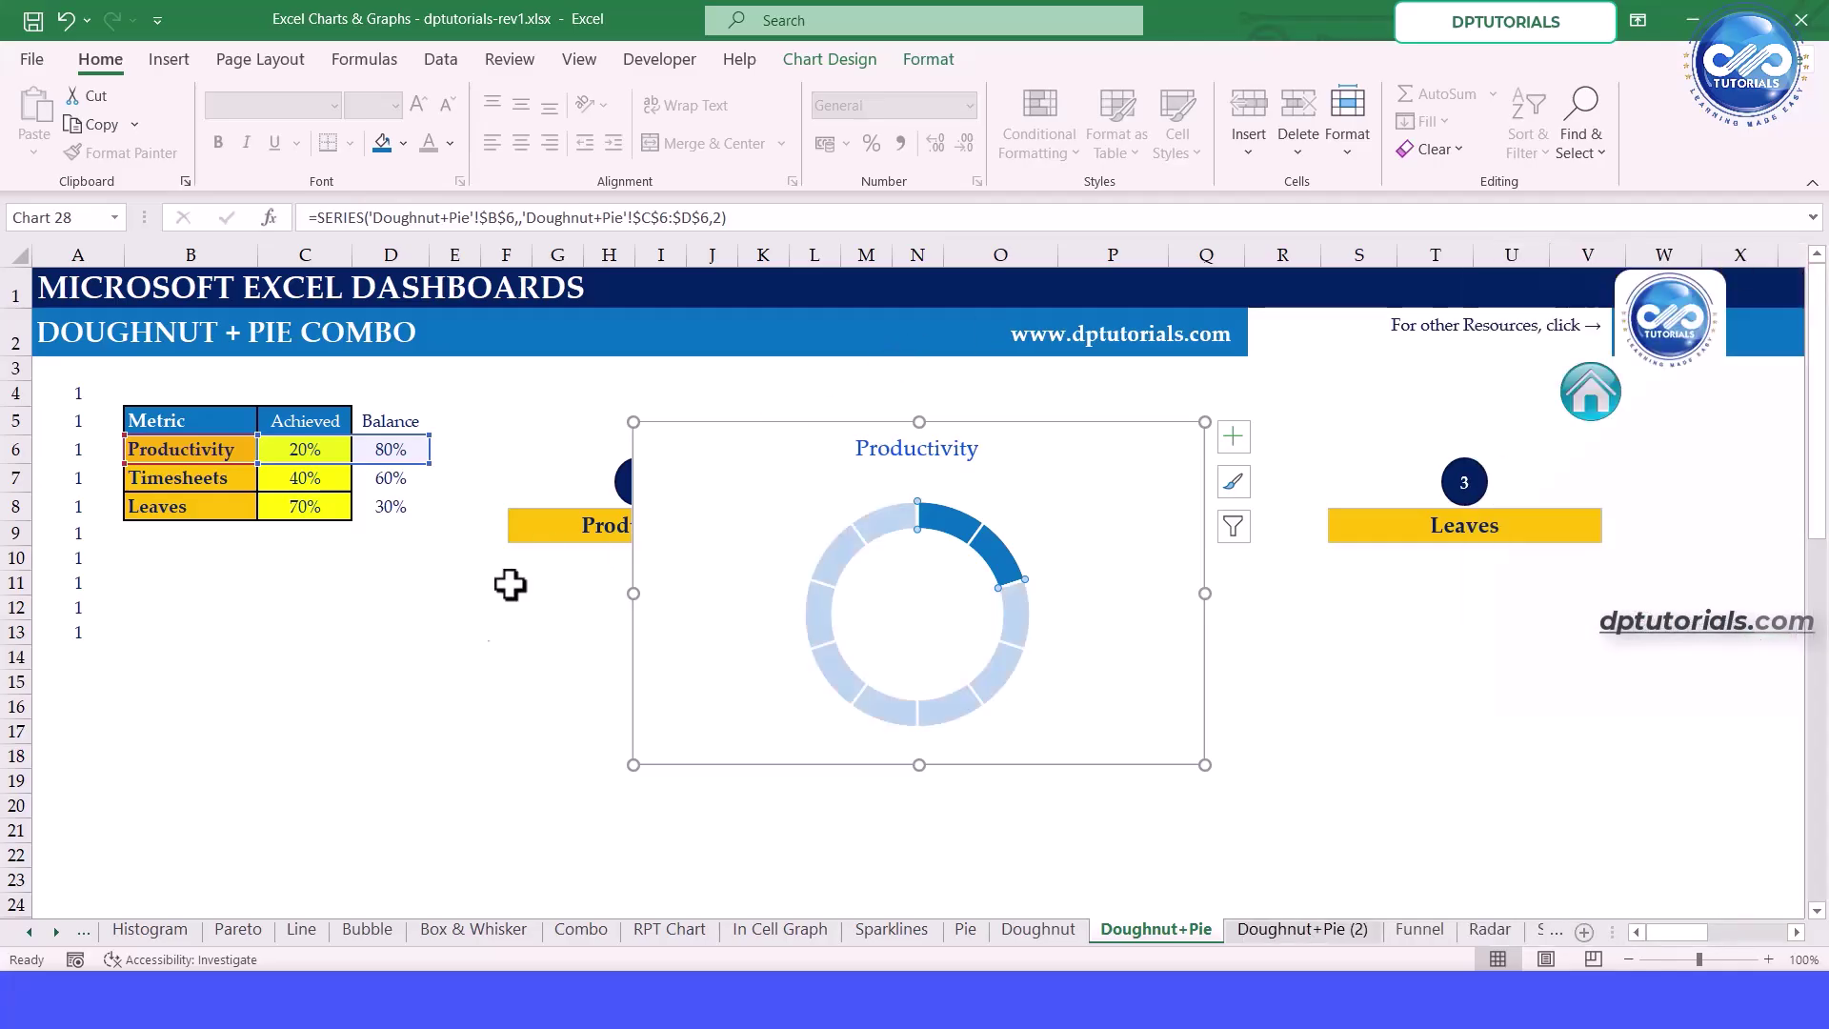
Draw a circle about 2.2 cm wide in the centre of the Productivity doughnut and fill it standard green
{"action": "key", "text": "Escape"}
{"action": "left_click", "coordinate": [169, 59]}
{"action": "left_click", "coordinate": [345, 94]}
{"action": "left_click", "coordinate": [407, 158]}
{"action": "mouse_move", "coordinate": [914, 614]}
{"action": "left_mouse_down"}
{"action": "mouse_move", "coordinate": [980, 675]}
{"action": "mouse_move", "coordinate": [924, 618]}
{"action": "left_mouse_up"}
{"action": "left_click", "coordinate": [880, 95]}
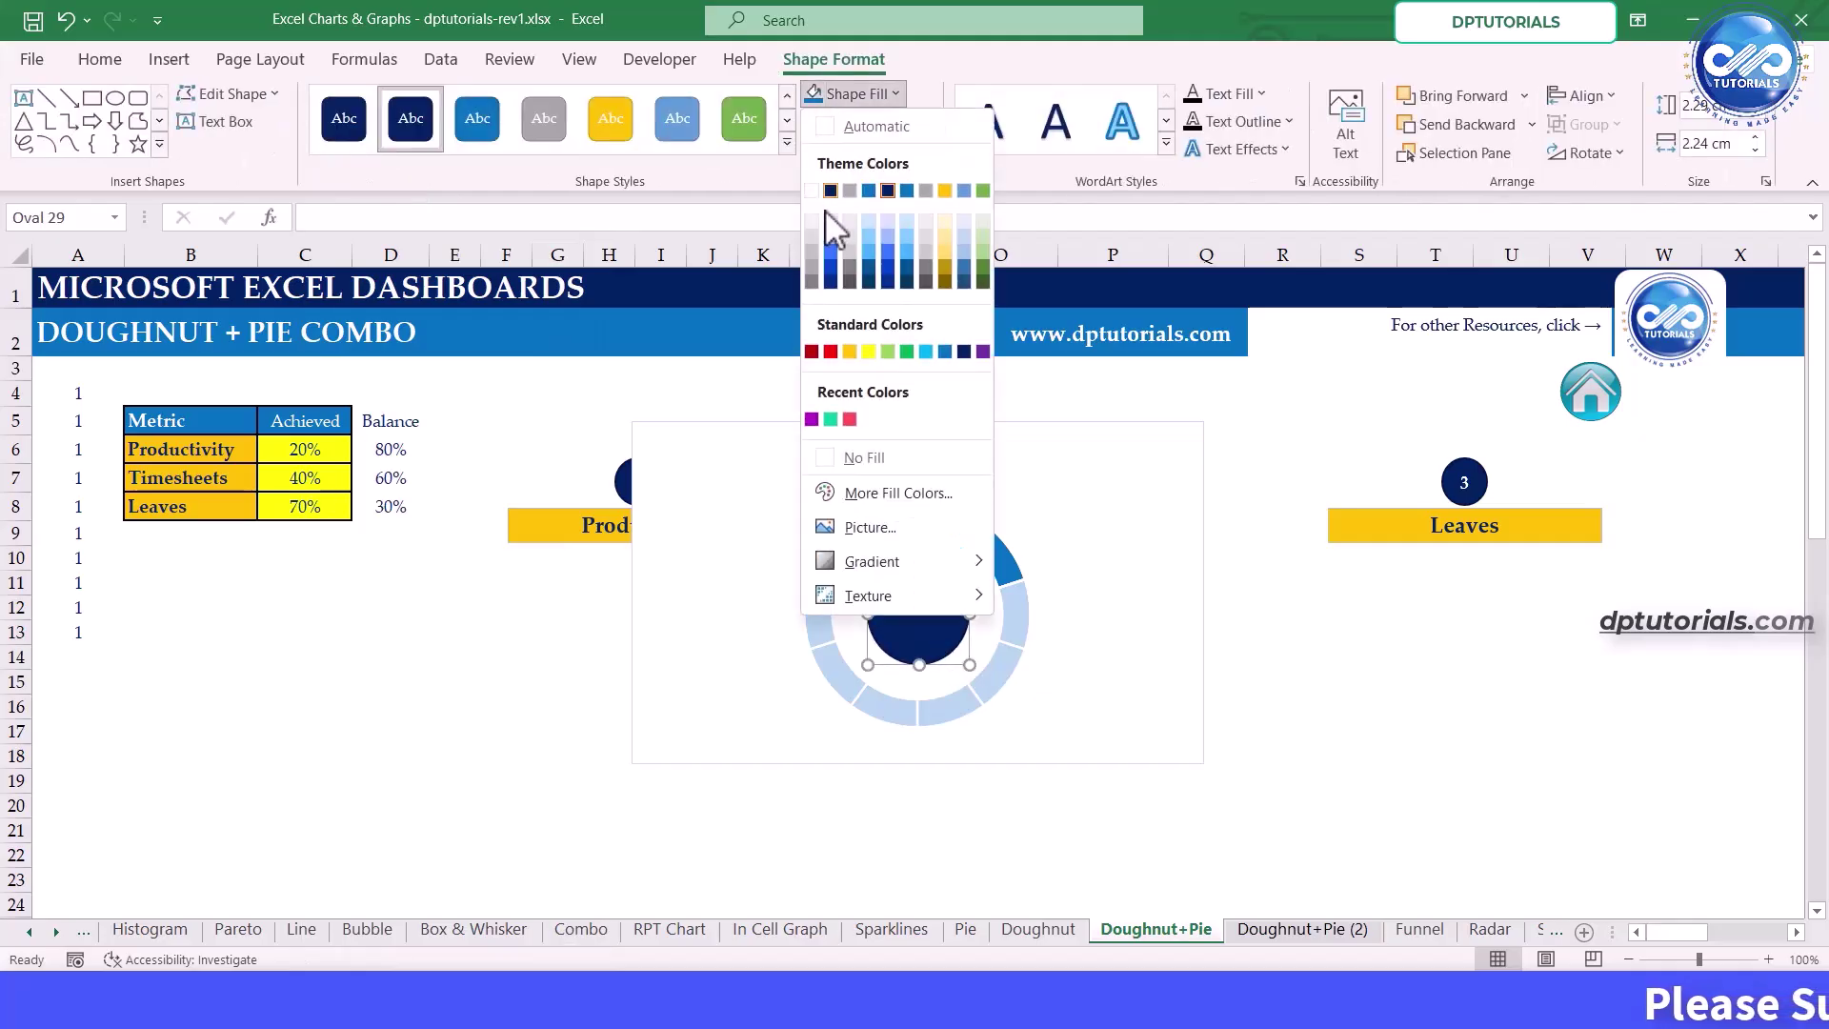
{"action": "left_click", "coordinate": [907, 352]}
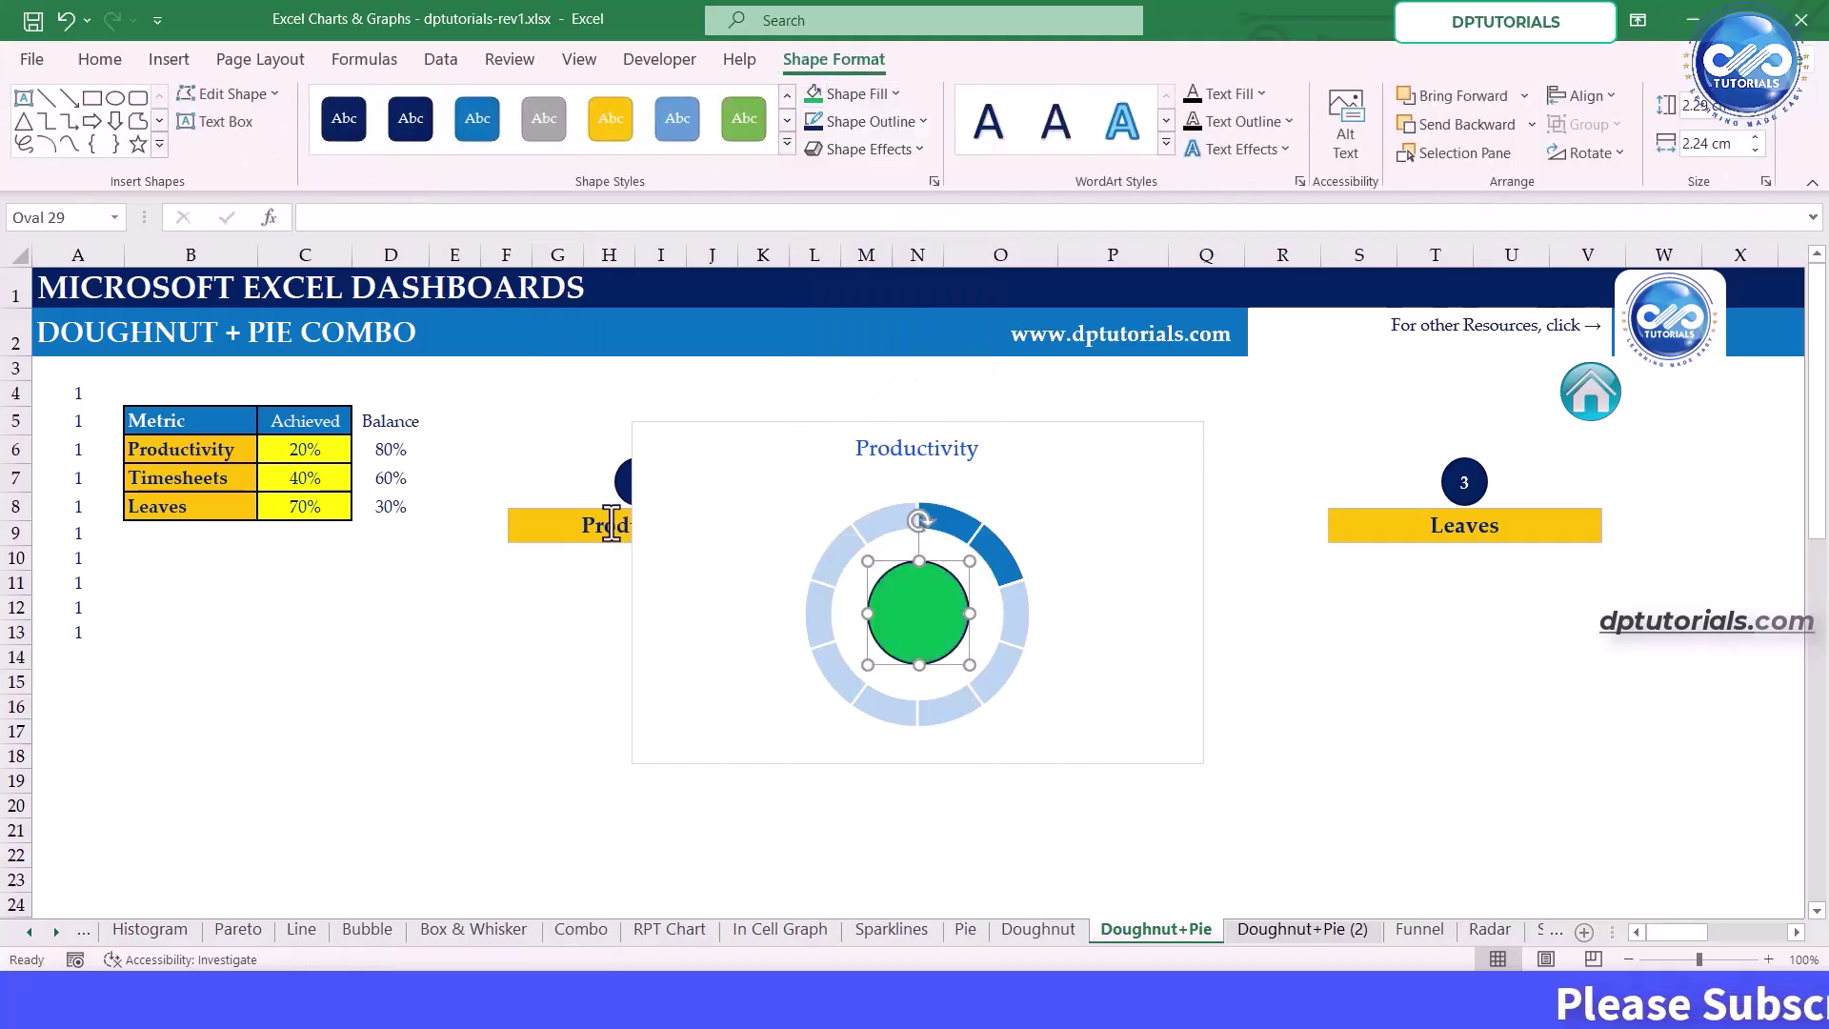
Link the green circle's text to the achieved Productivity value in cell C6
{"action": "left_click", "coordinate": [360, 218]}
{"action": "type", "text": "="}
{"action": "left_click", "coordinate": [336, 453]}
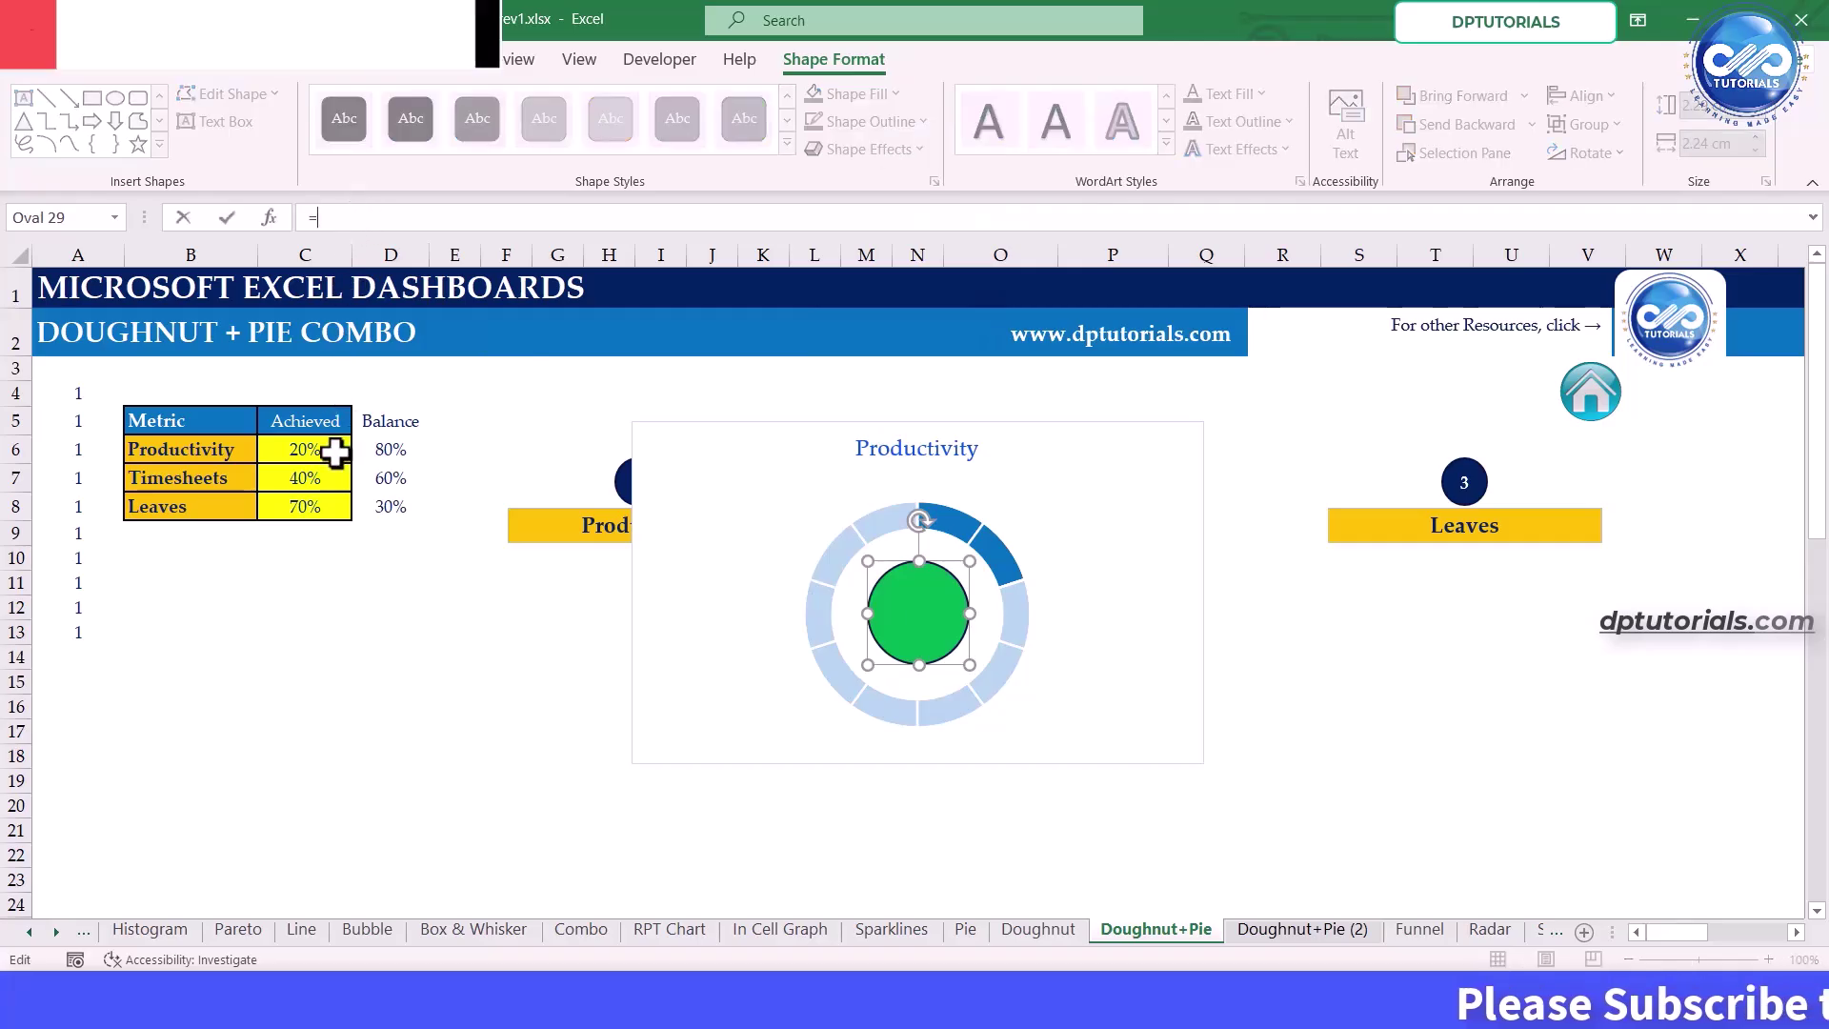
{"action": "key", "text": "Return"}
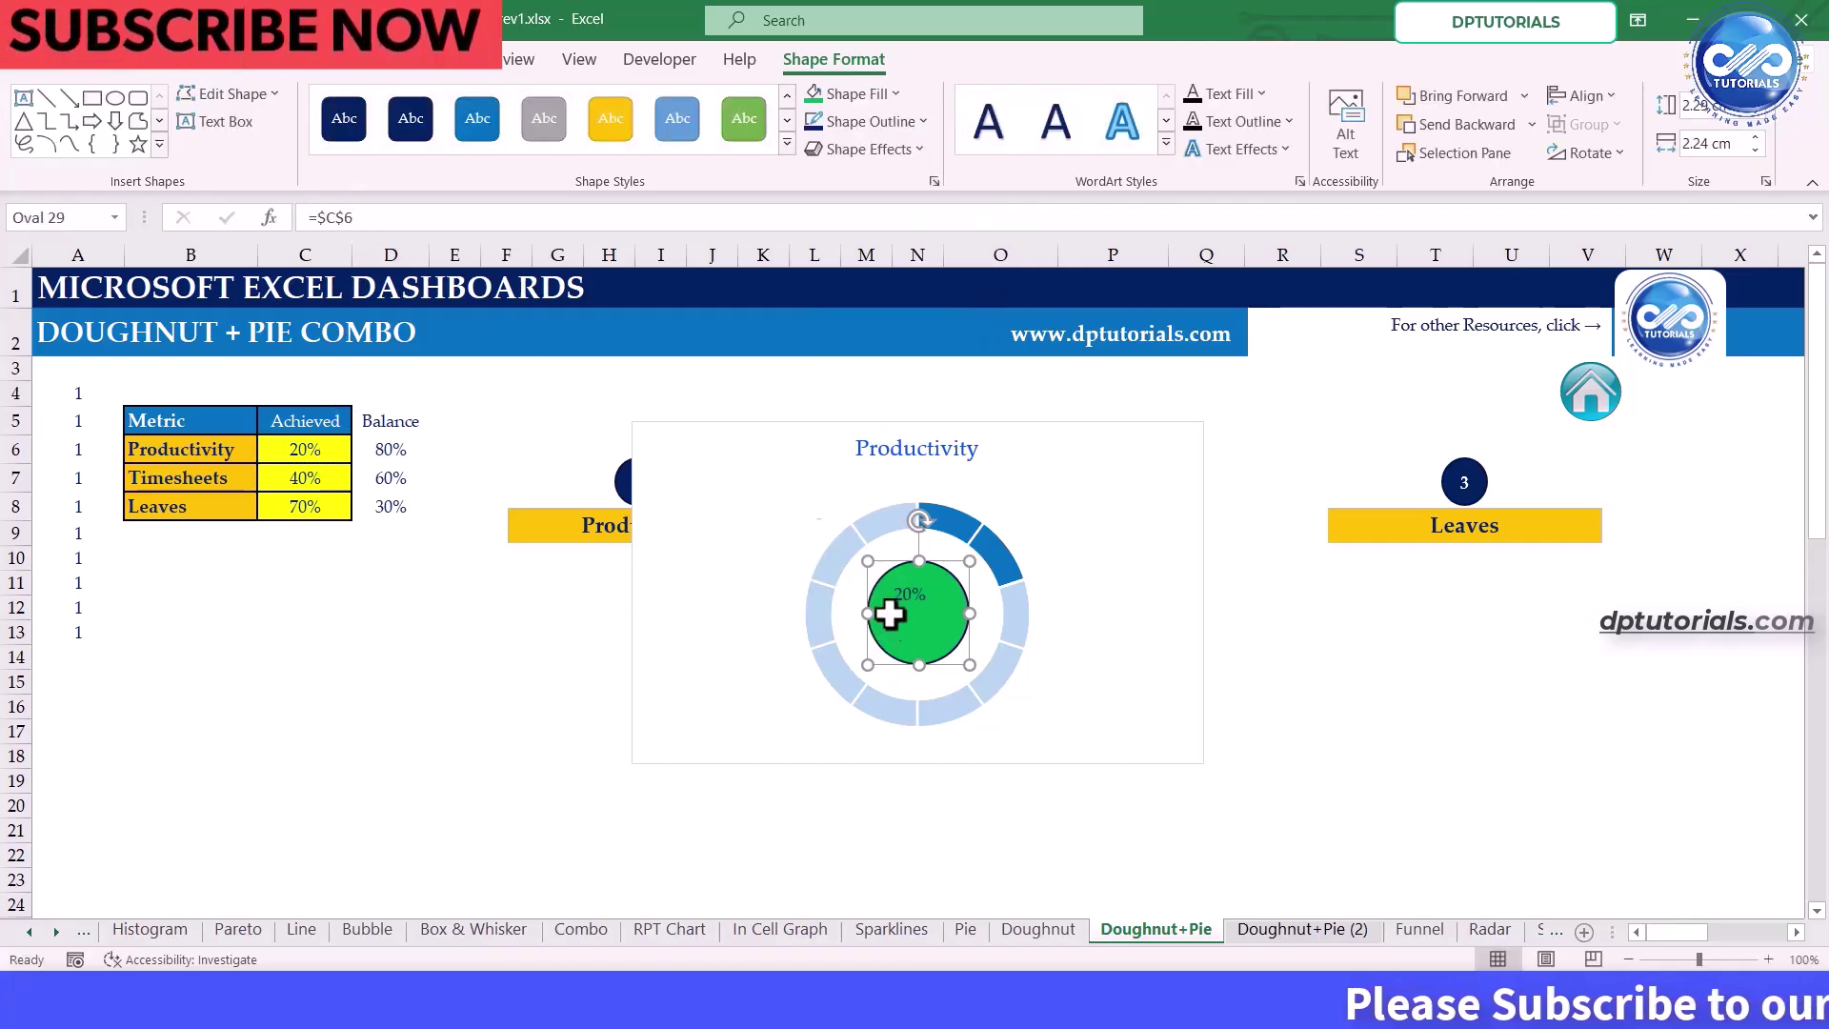
Centre the circle's percentage horizontally and vertically and format it bold, white and size 20
{"action": "left_click", "coordinate": [100, 59]}
{"action": "left_click", "coordinate": [522, 106]}
{"action": "left_click", "coordinate": [521, 143]}
{"action": "triple_click", "coordinate": [418, 105]}
{"action": "double_click", "coordinate": [418, 105]}
{"action": "left_click", "coordinate": [218, 143]}
{"action": "double_click", "coordinate": [448, 105]}
{"action": "right_click", "coordinate": [937, 664]}
{"action": "left_click", "coordinate": [1067, 613]}
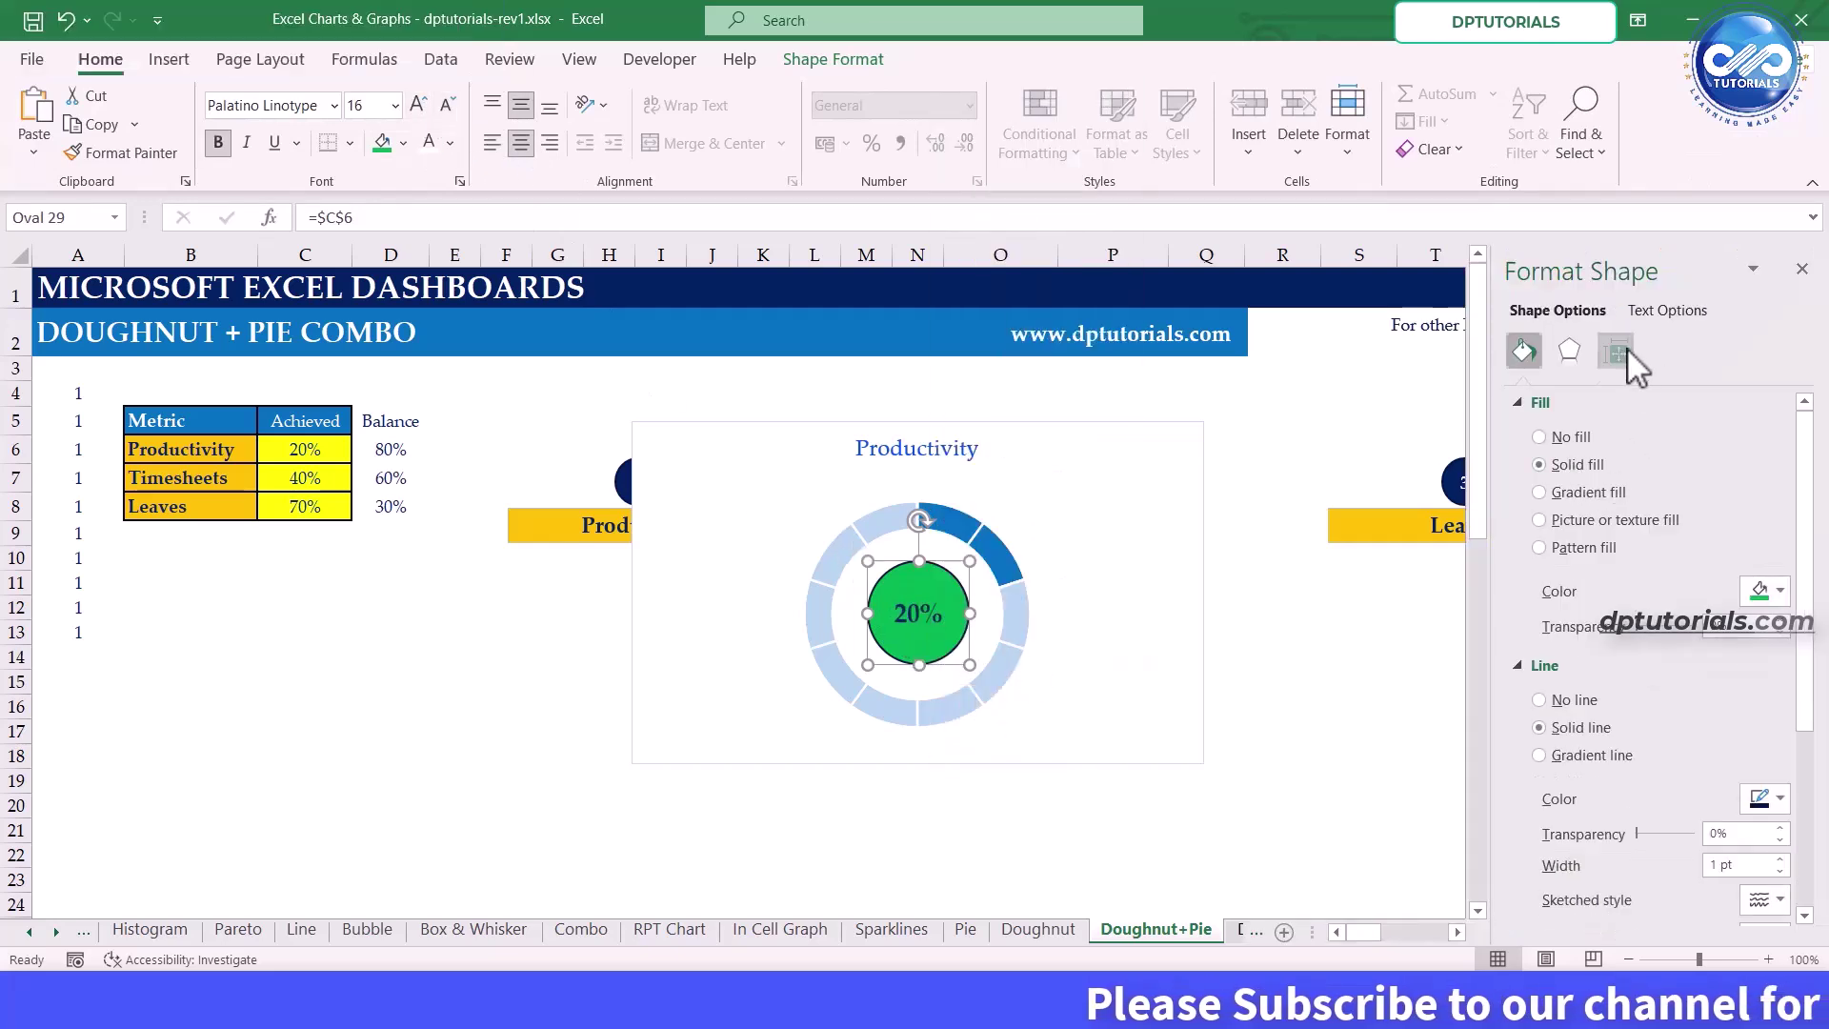
{"action": "left_click", "coordinate": [1617, 352]}
{"action": "left_click", "coordinate": [1802, 270]}
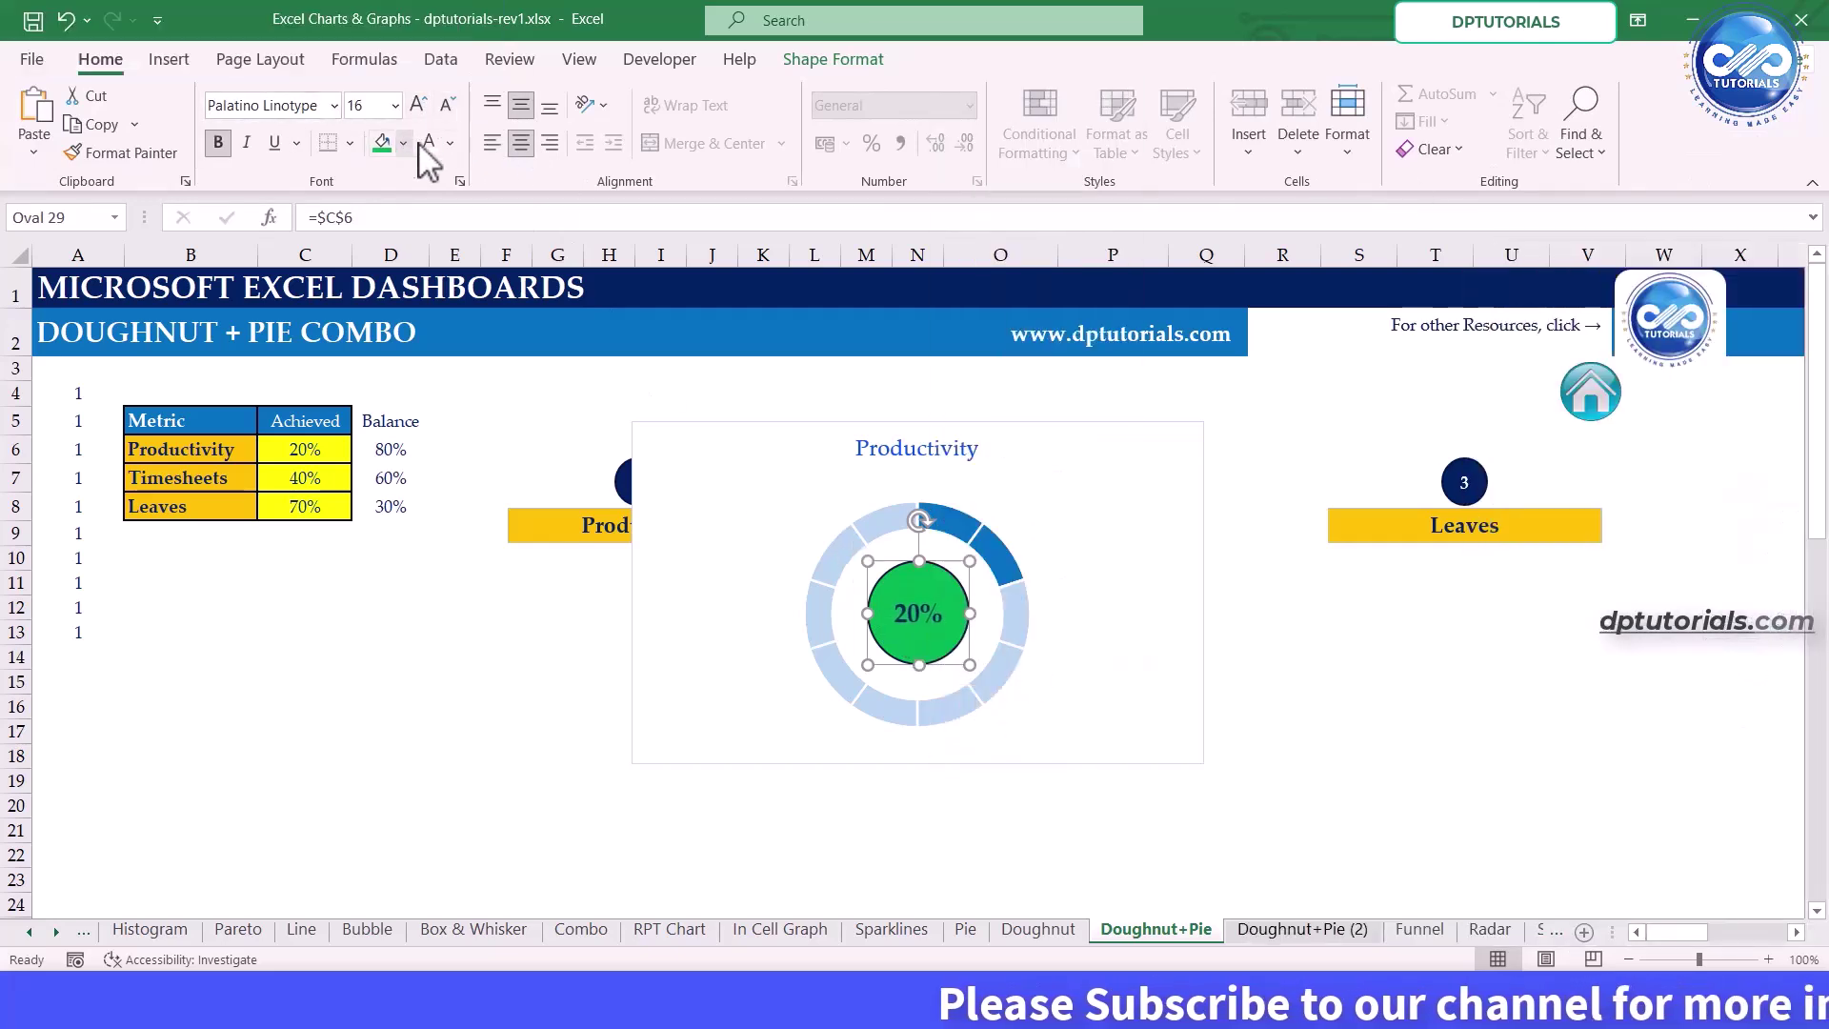
{"action": "left_click", "coordinate": [418, 105]}
Narrow the Productivity chart and move it with its circle beneath the Productivity heading
{"action": "left_click_drag", "start_coordinate": [1056, 437], "coordinate": [776, 571]}
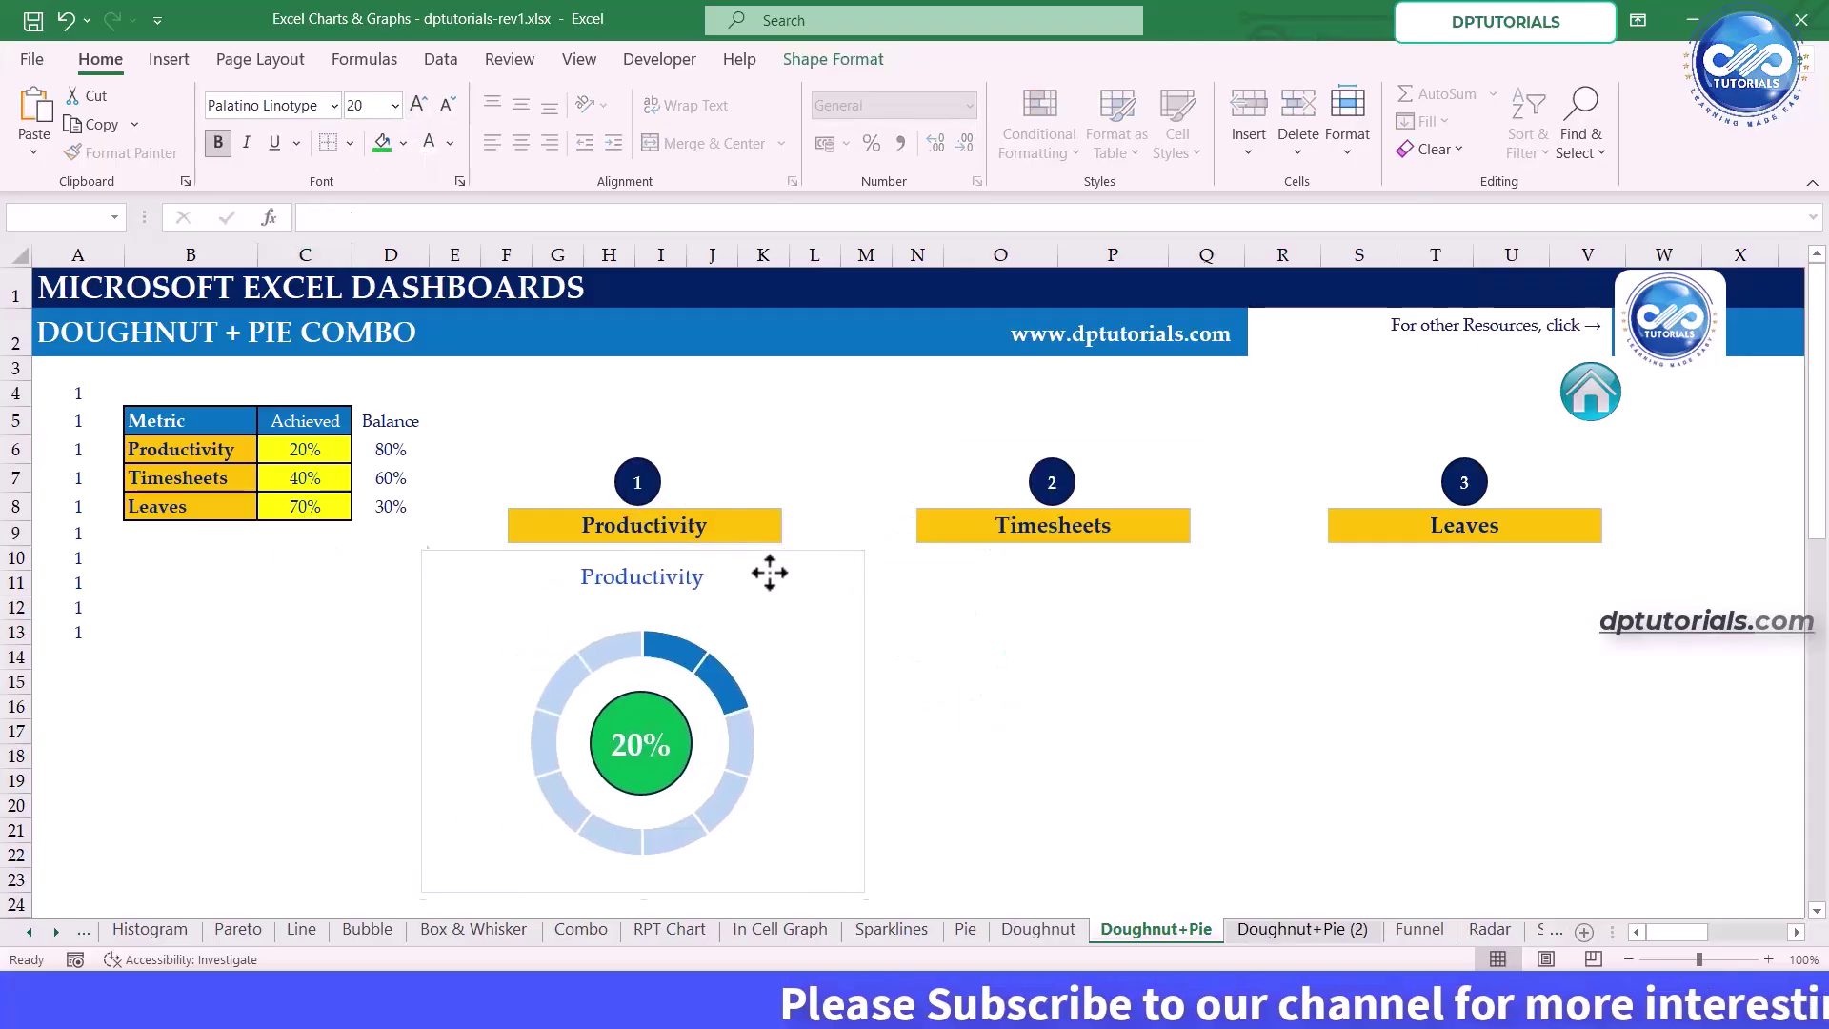
{"action": "right_click", "coordinate": [776, 577]}
{"action": "left_click", "coordinate": [986, 650]}
Insert a doughnut chart from the range A4:A13
{"action": "left_click", "coordinate": [119, 399]}
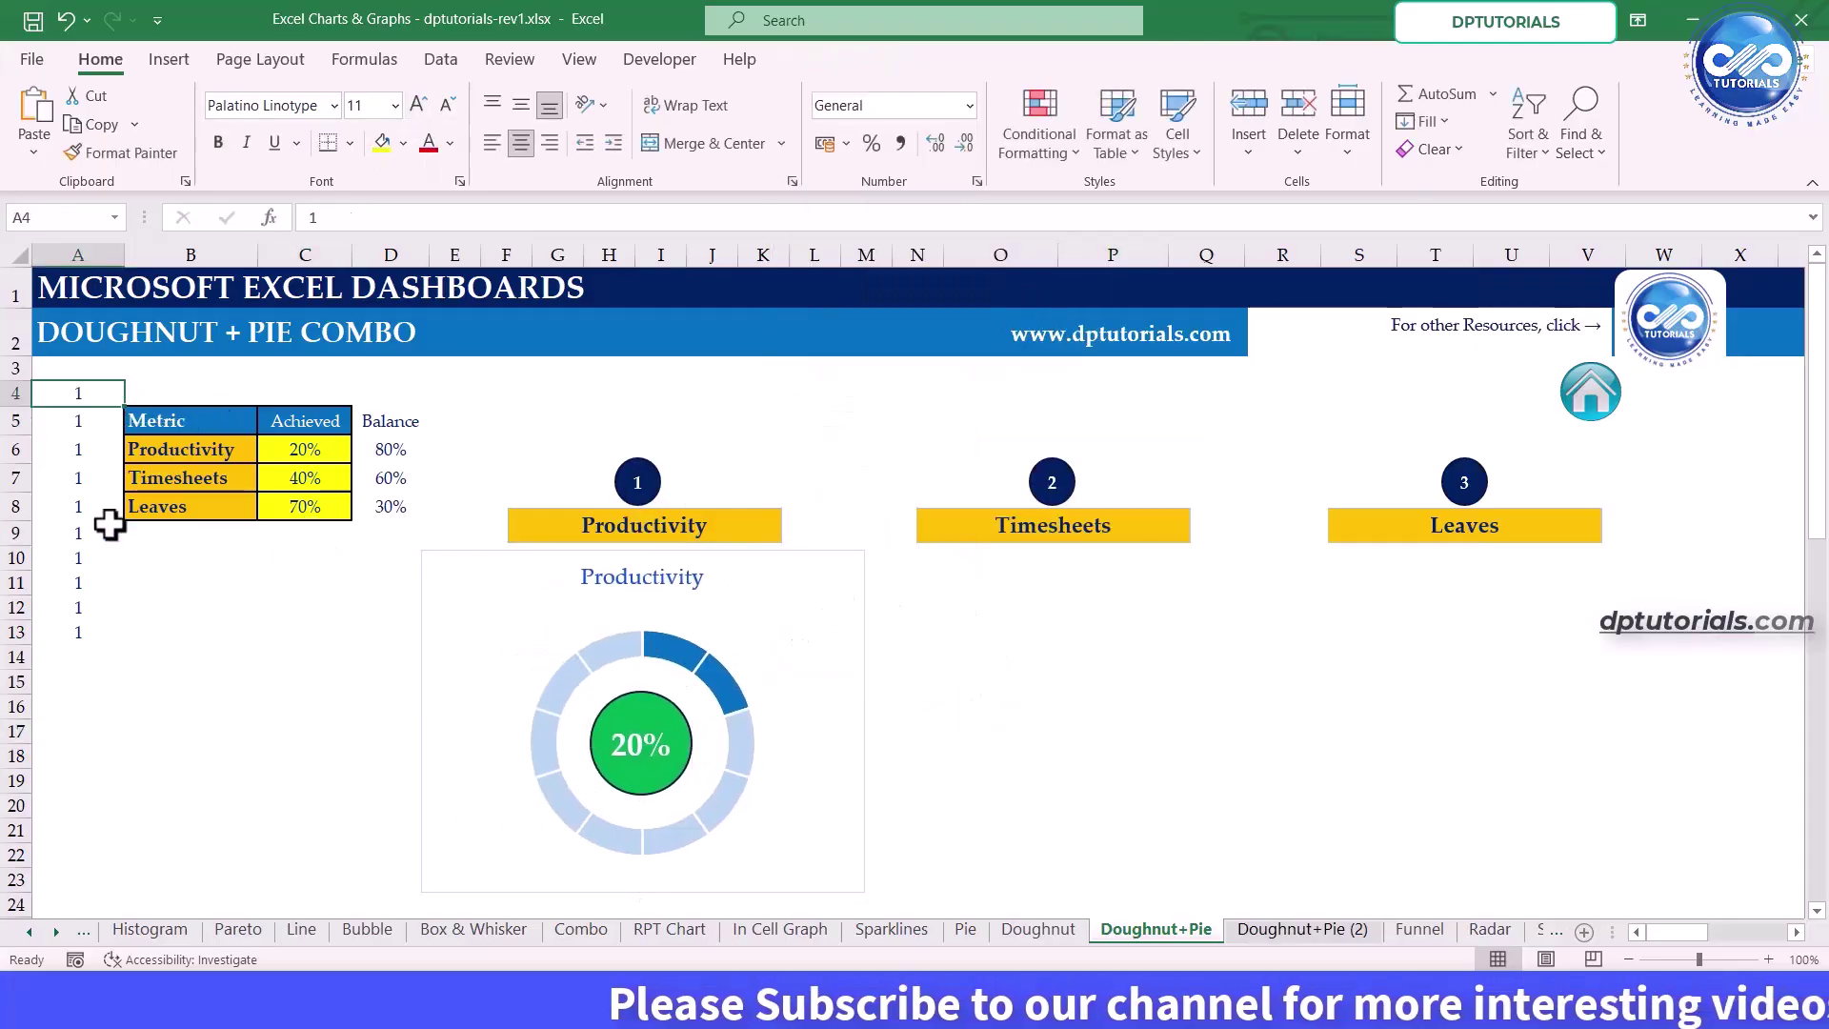
{"action": "left_click", "coordinate": [93, 635], "text": "shift"}
{"action": "left_click", "coordinate": [168, 59]}
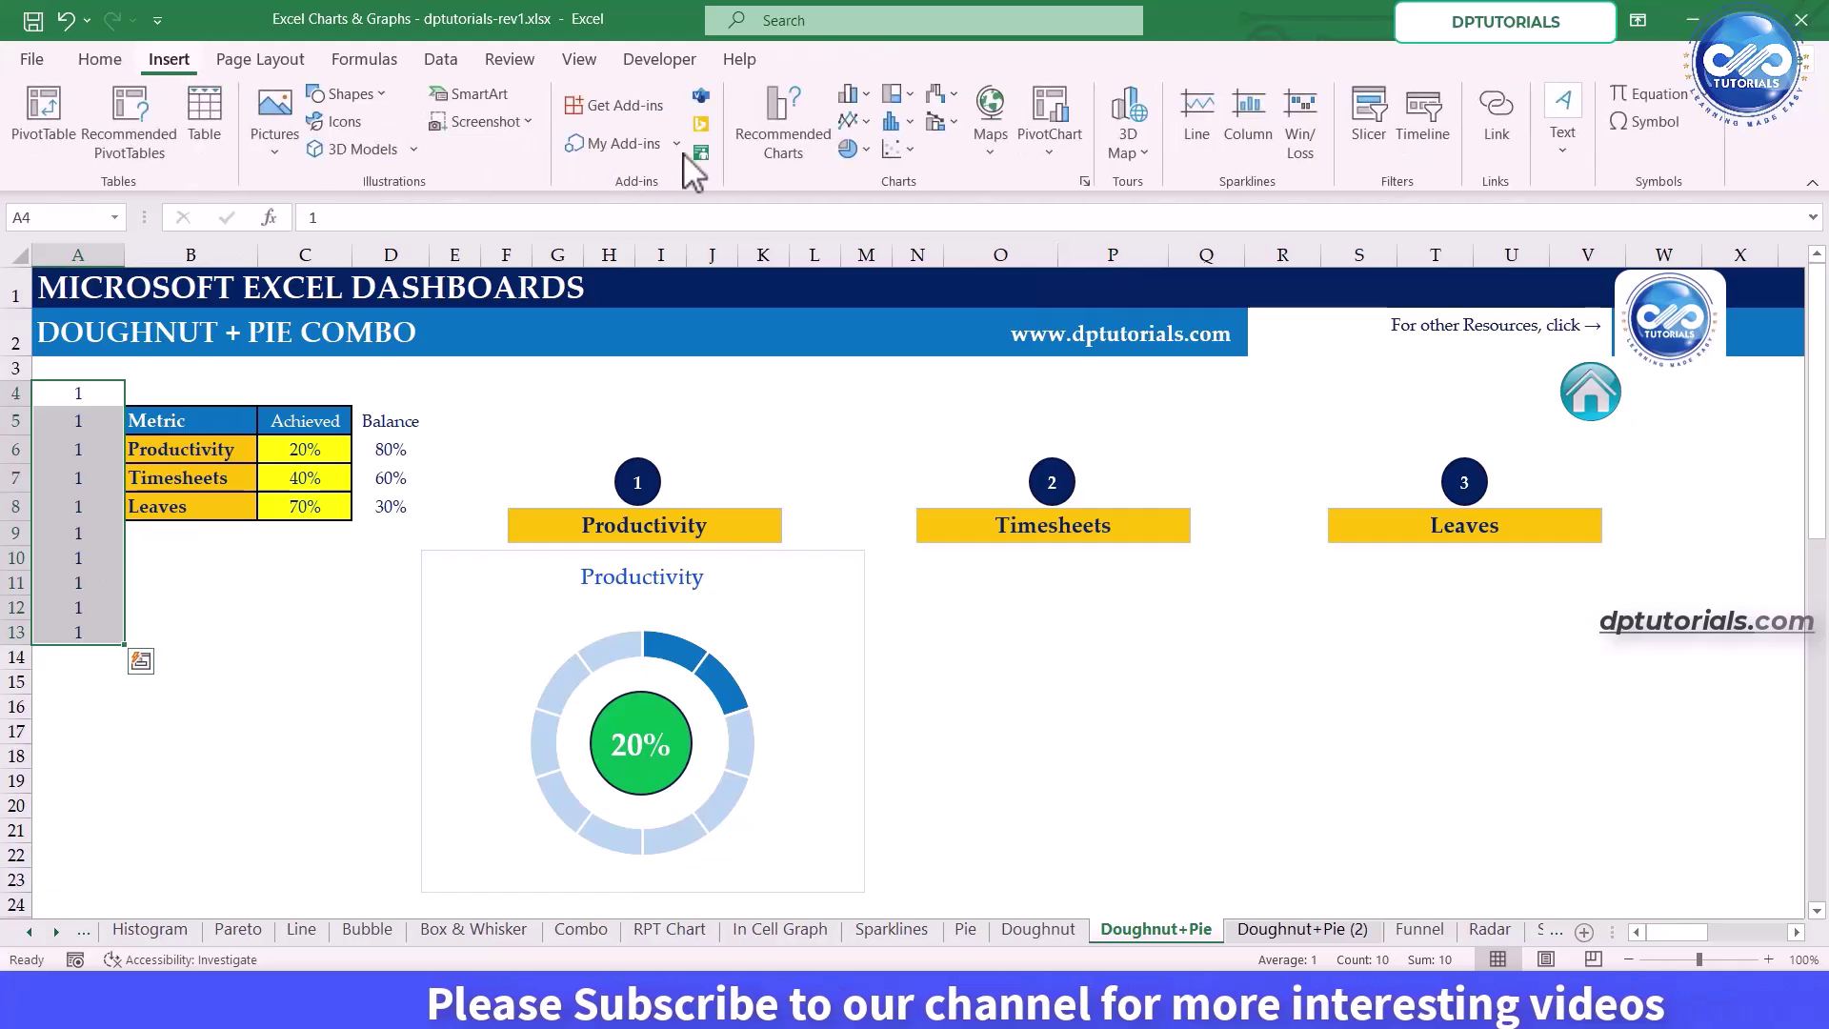
{"action": "left_click", "coordinate": [851, 148]}
{"action": "left_click", "coordinate": [872, 461]}
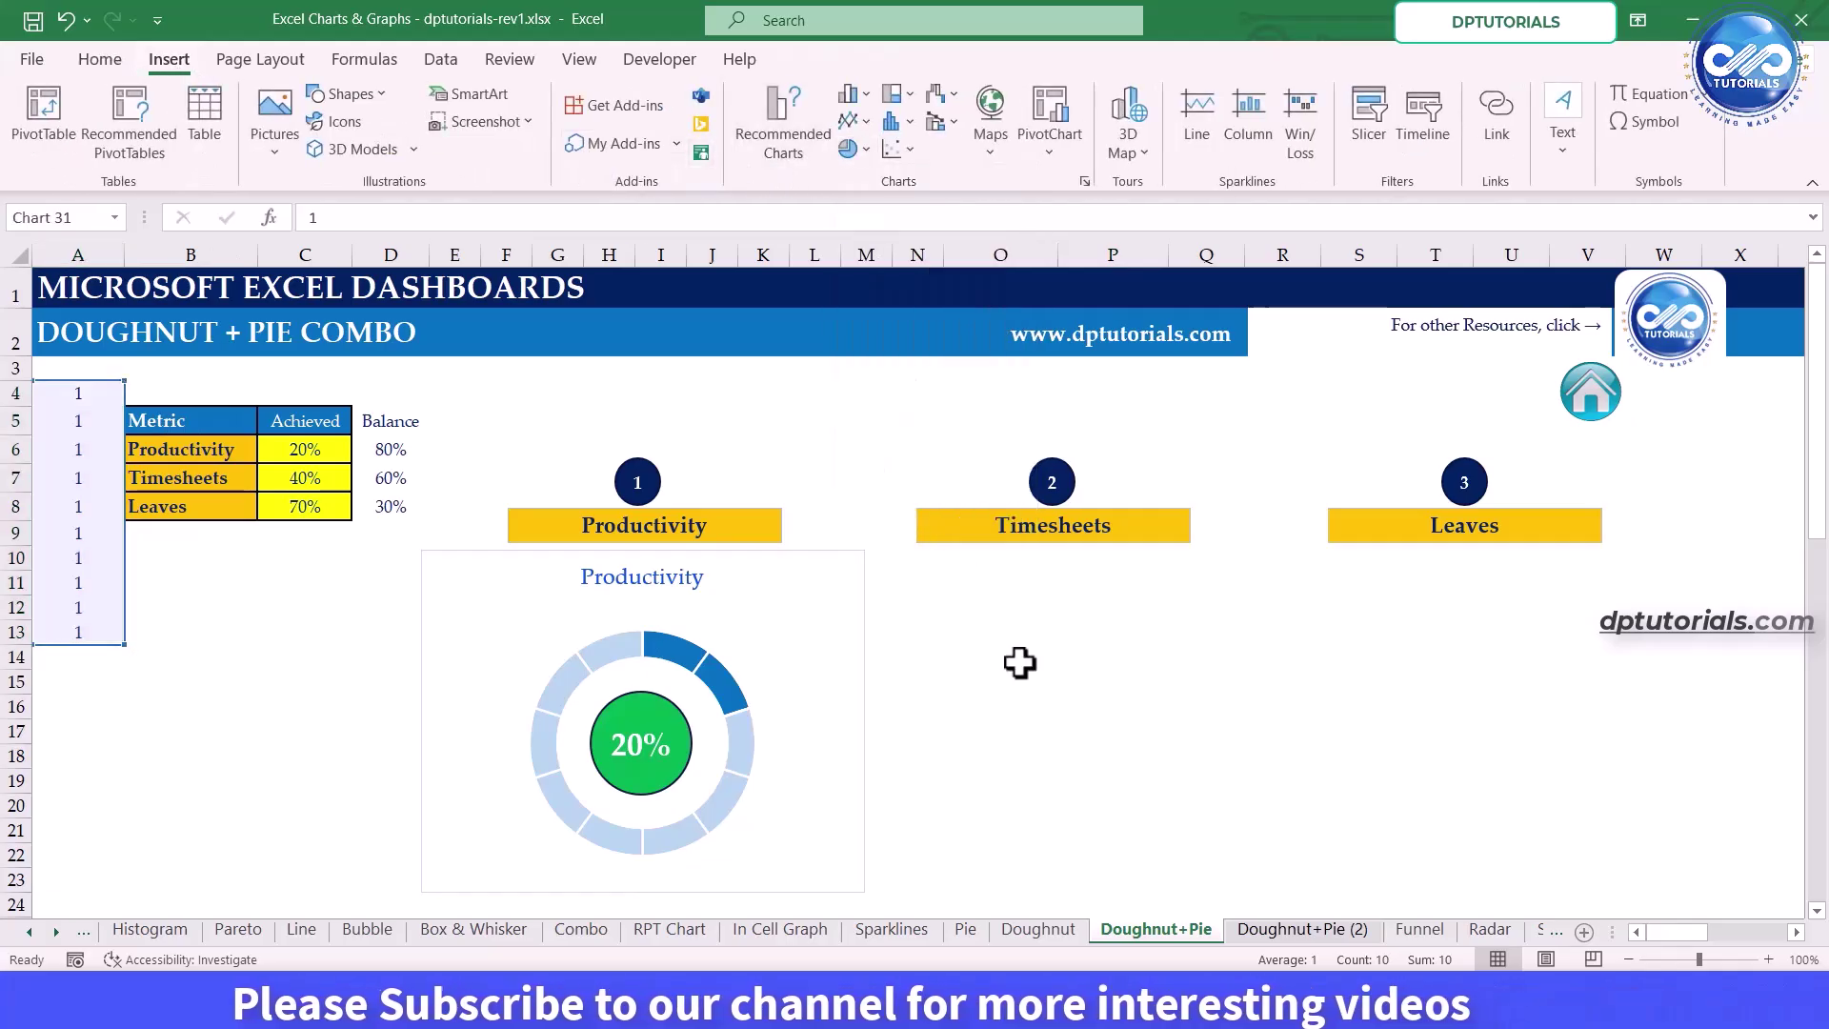
Place the new doughnut chart beneath the Timesheets heading, narrow it to fit, and delete its title and legend
{"action": "left_click_drag", "start_coordinate": [752, 464], "coordinate": [993, 595]}
{"action": "left_click_drag", "start_coordinate": [1445, 725], "coordinate": [1262, 724]}
{"action": "left_click", "coordinate": [1067, 581]}
{"action": "key", "text": "Delete"}
{"action": "left_click", "coordinate": [1067, 869]}
{"action": "key", "text": "Delete"}
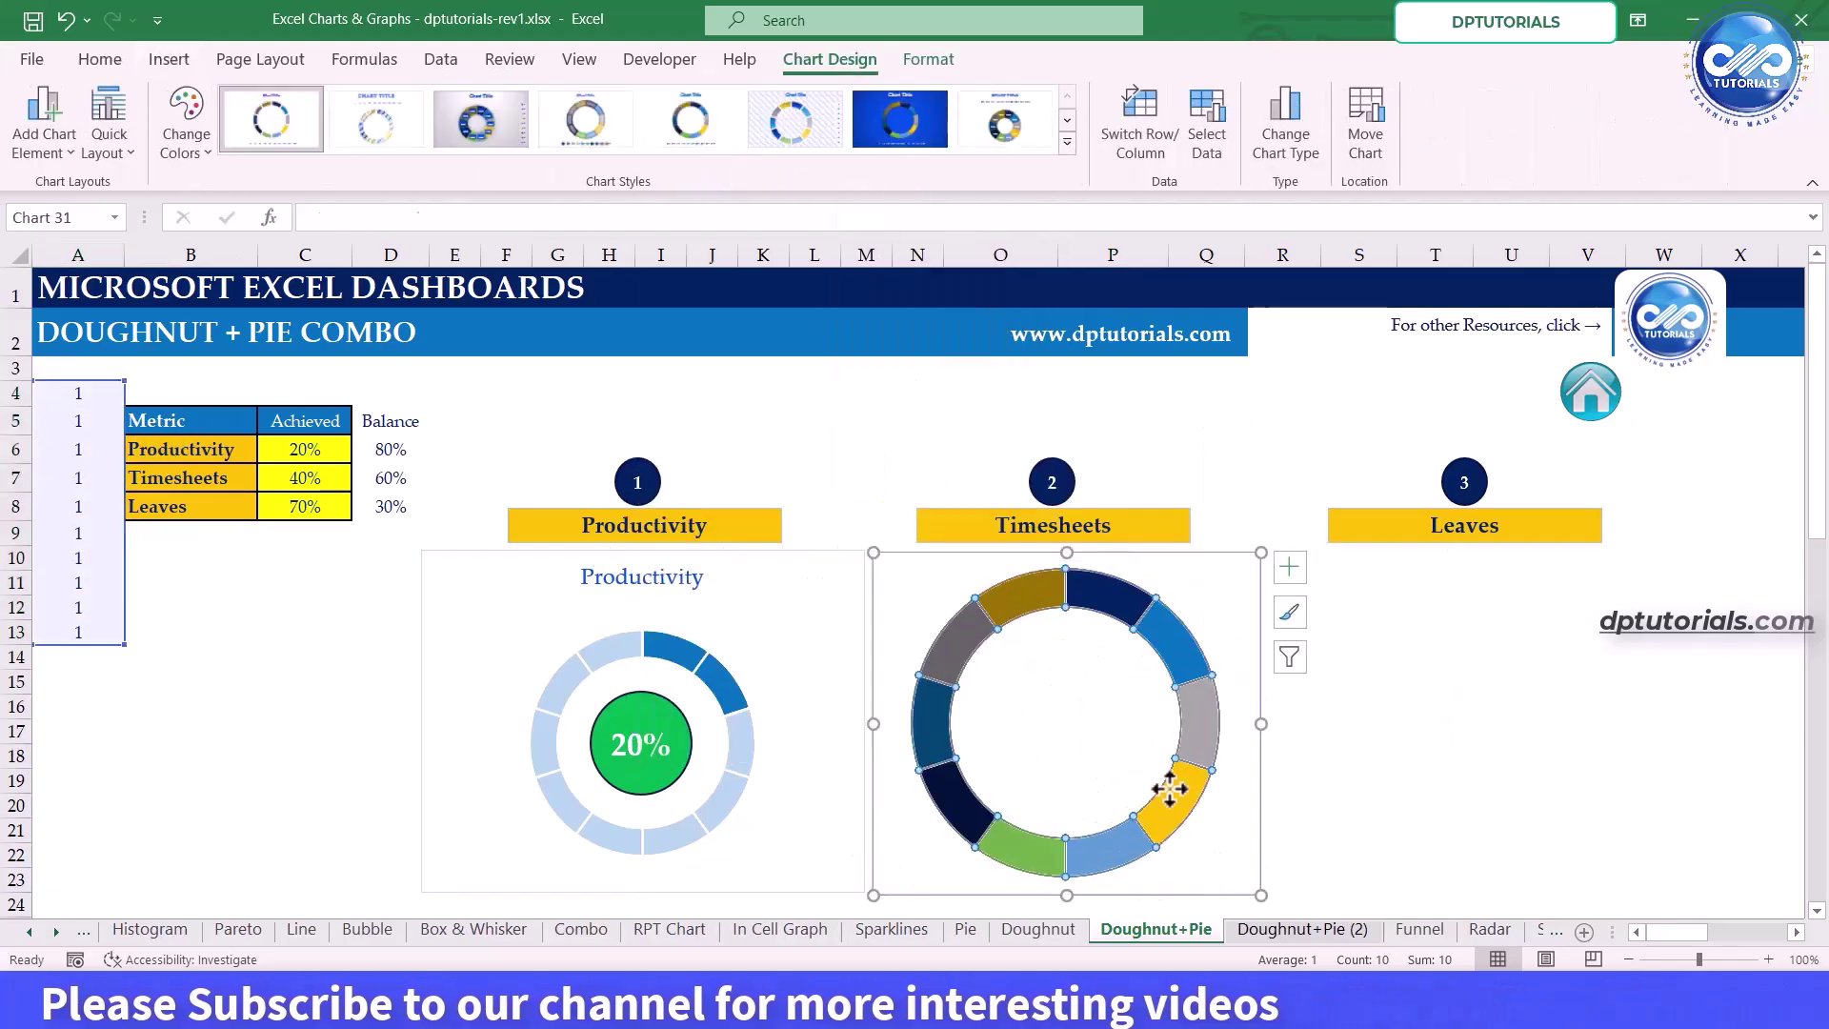
Fill every segment of the Timesheets doughnut with the same blue and duplicate the A4:A13 series as a second ring
{"action": "left_click", "coordinate": [1181, 803]}
{"action": "left_click", "coordinate": [100, 59]}
{"action": "left_click", "coordinate": [1340, 748]}
{"action": "left_click", "coordinate": [1118, 608]}
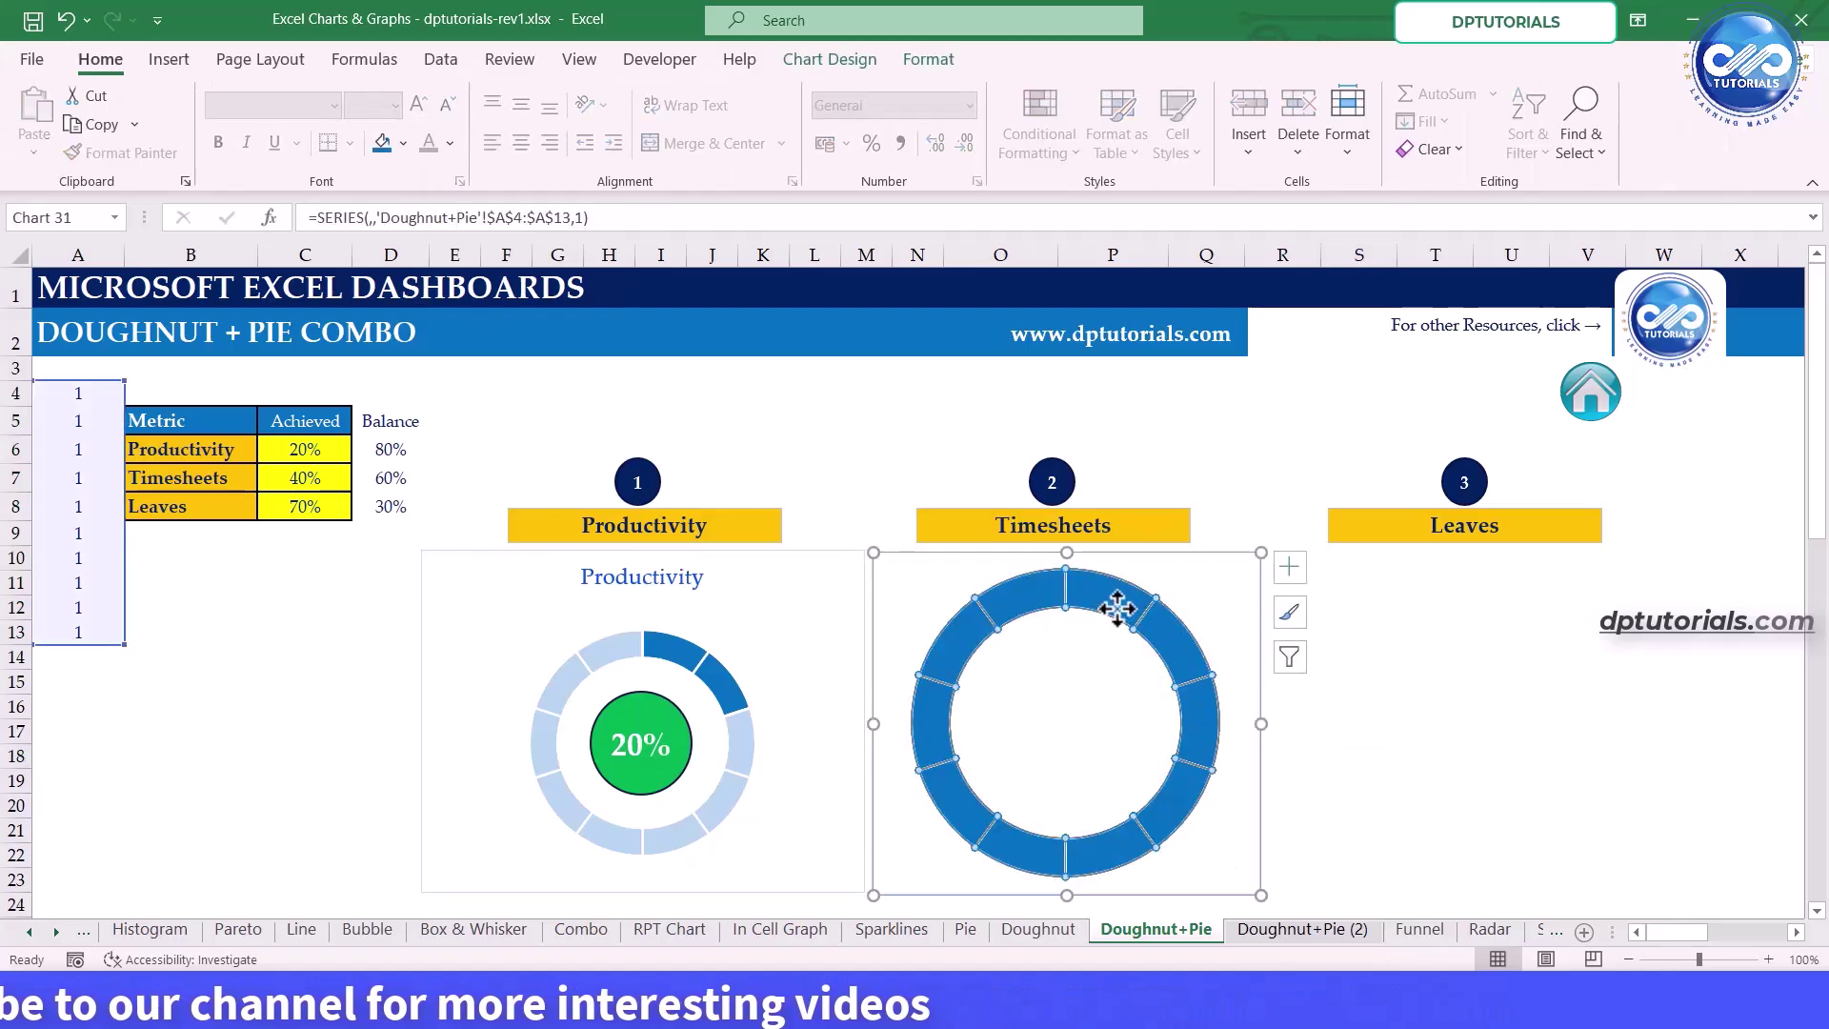
{"action": "key", "text": "Escape"}
{"action": "right_click", "coordinate": [1137, 649]}
{"action": "key", "text": "Escape"}
Set the doughnut hole size of the Timesheets chart to 45%
{"action": "right_click", "coordinate": [1096, 615]}
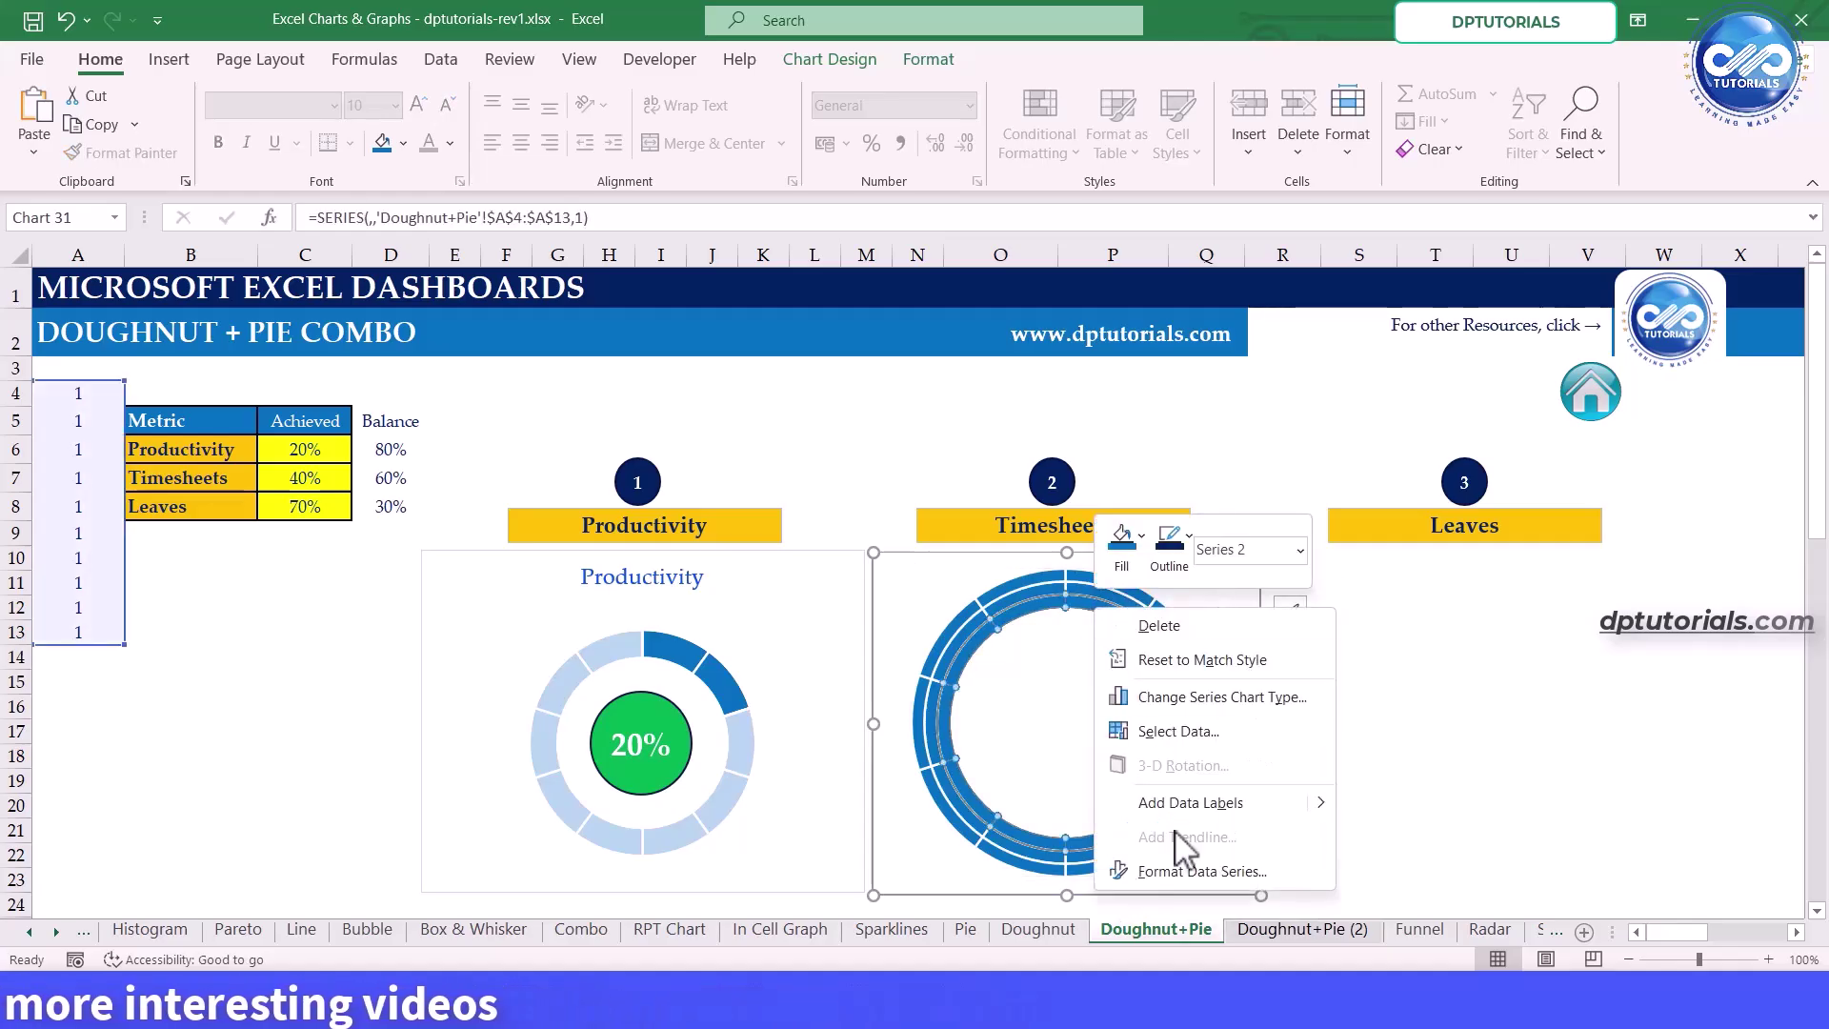
{"action": "left_click", "coordinate": [1180, 870]}
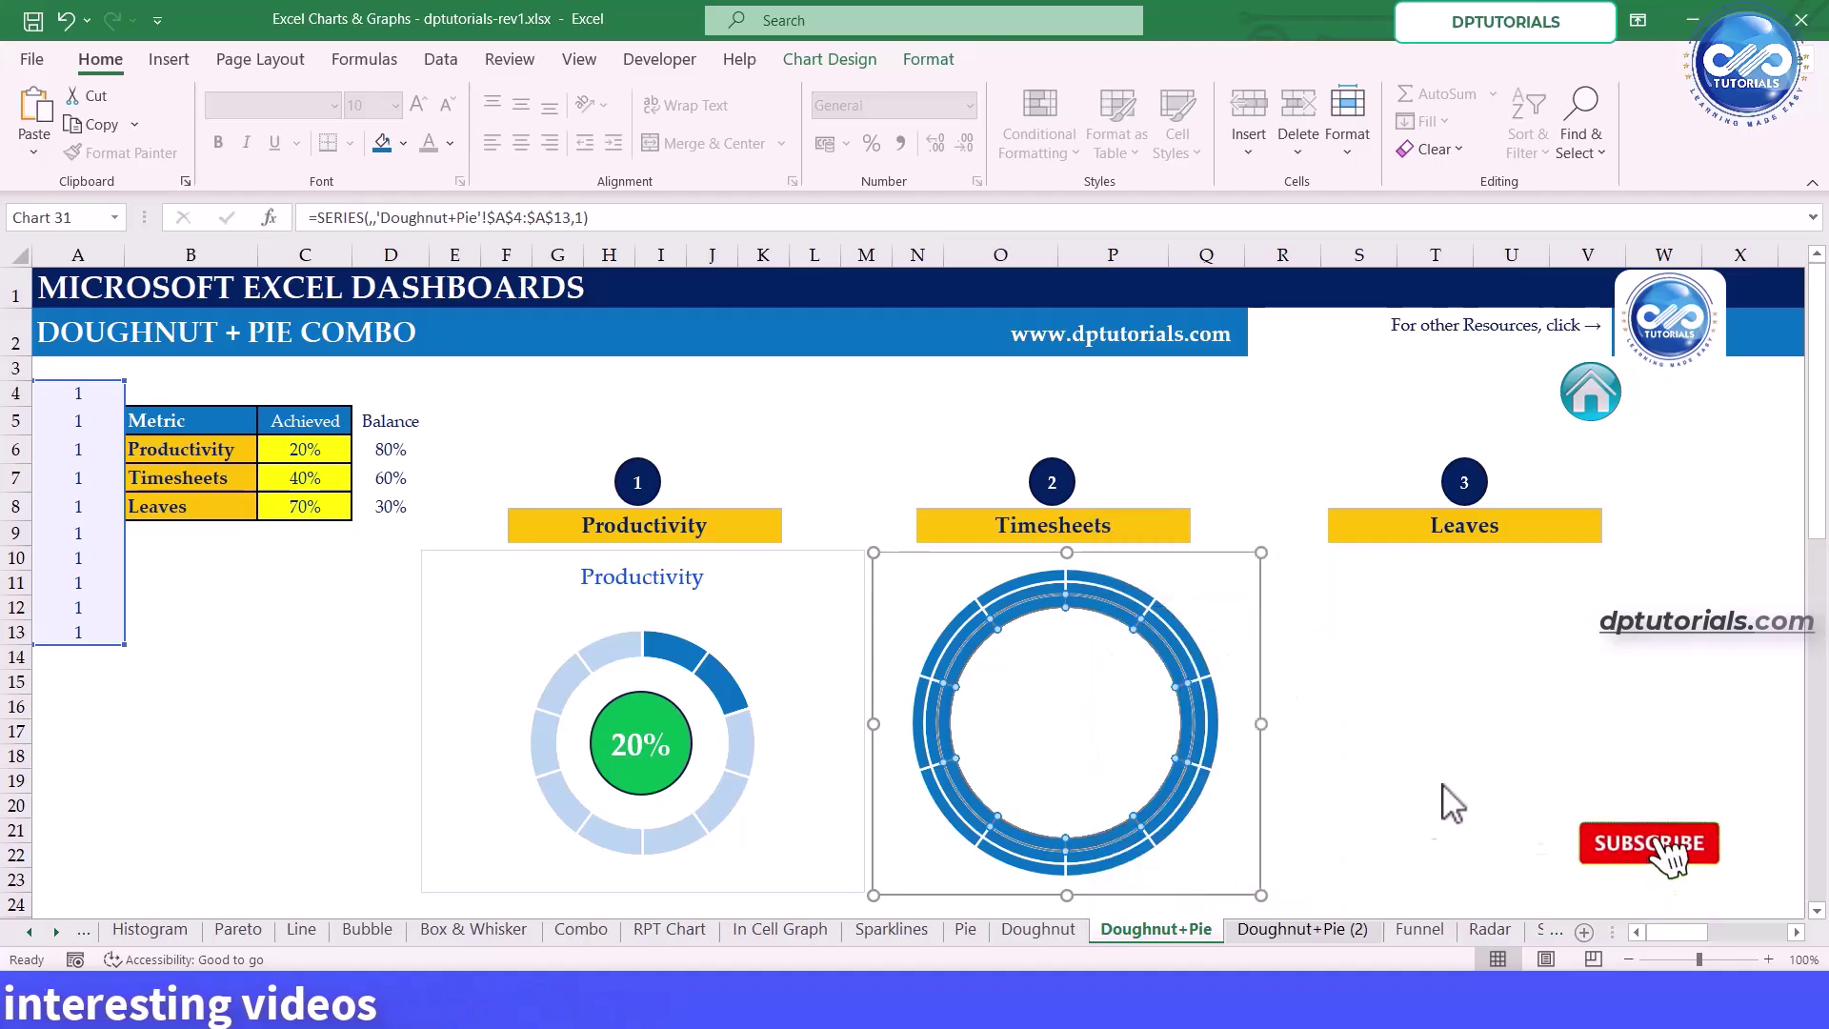
{"action": "left_click", "coordinate": [1721, 553]}
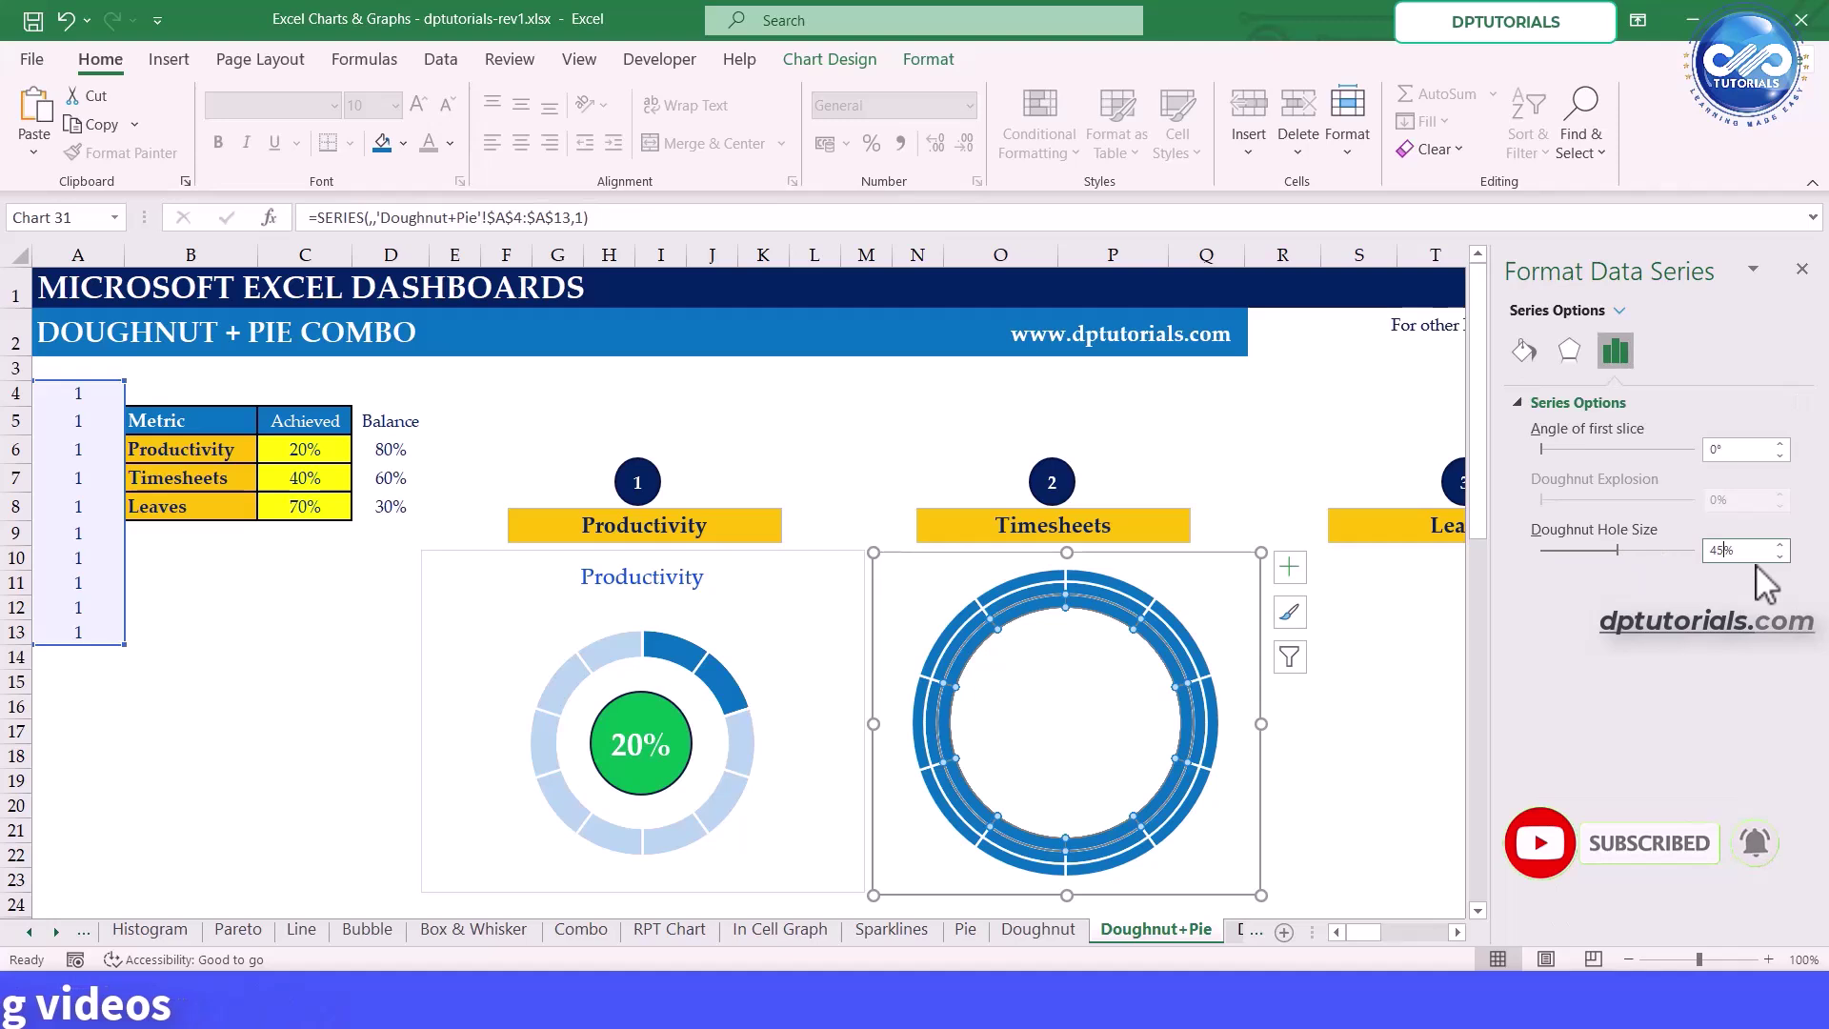
{"action": "type", "text": "45"}
{"action": "key", "text": "Return"}
{"action": "left_click", "coordinate": [1801, 269]}
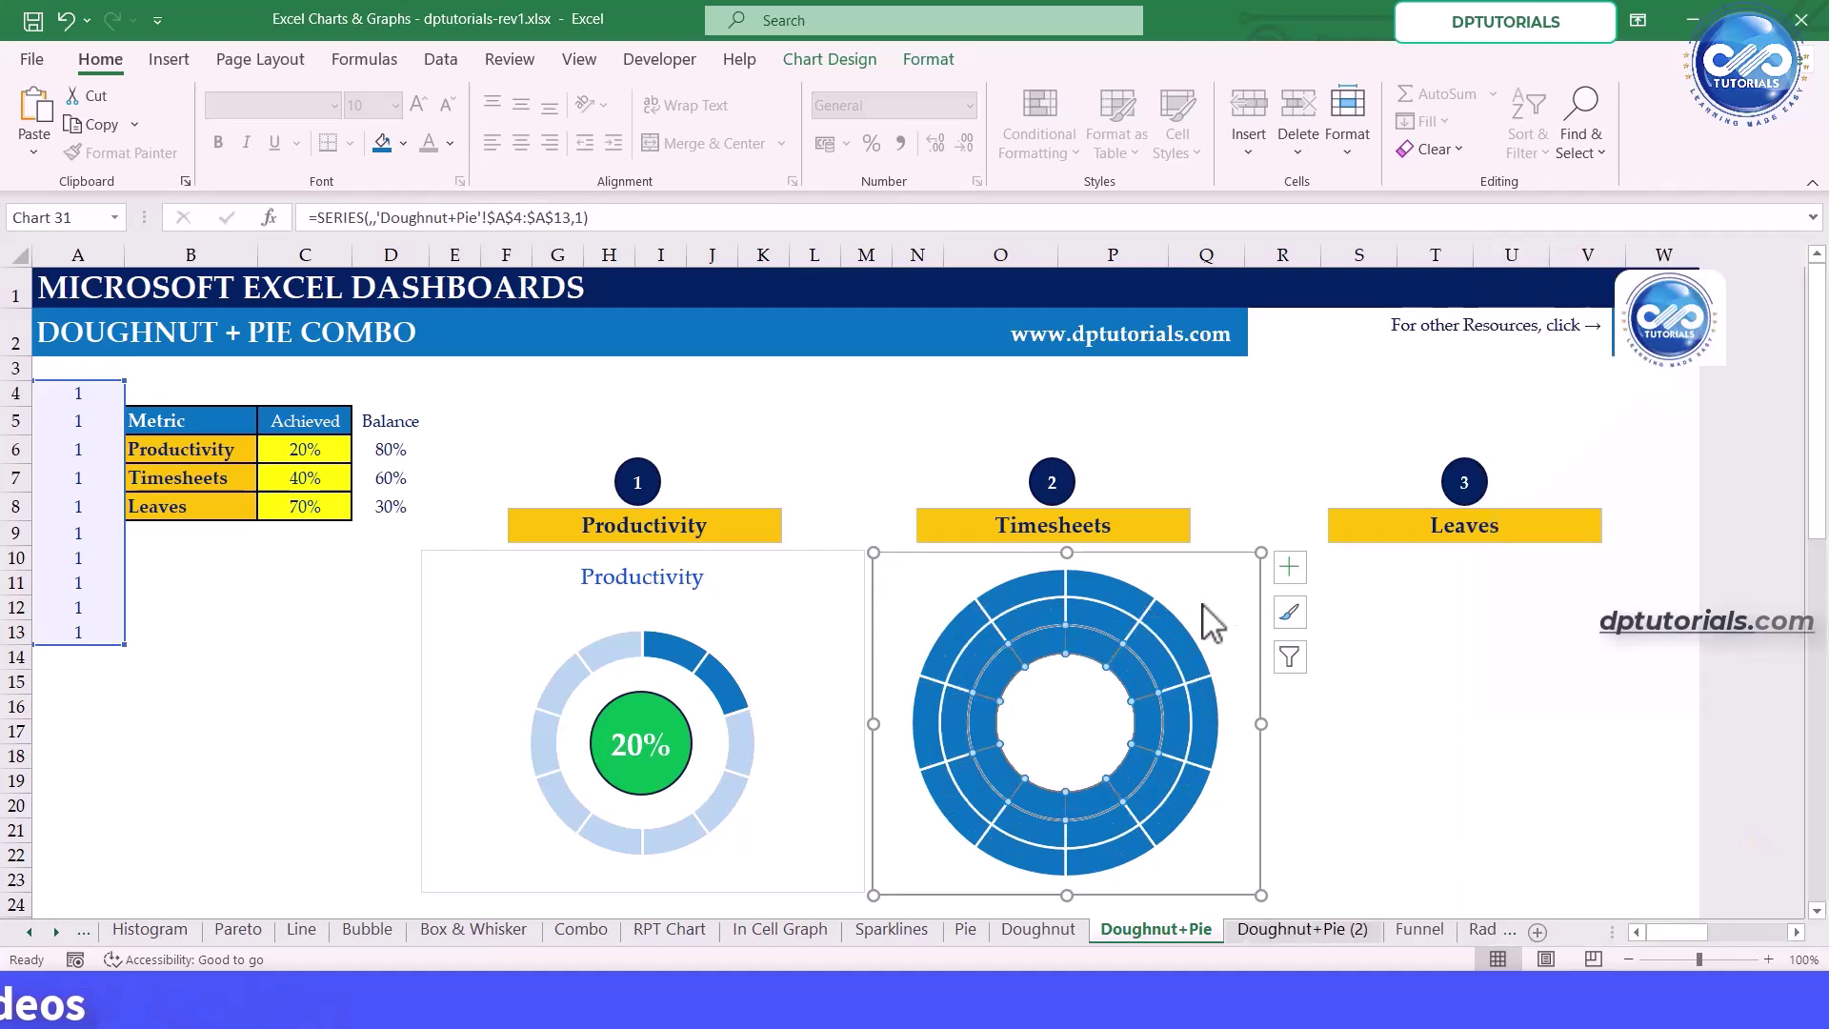
Add a series to the Timesheets chart, named from cell B7 with values from C7:D7
{"action": "left_click", "coordinate": [1074, 706]}
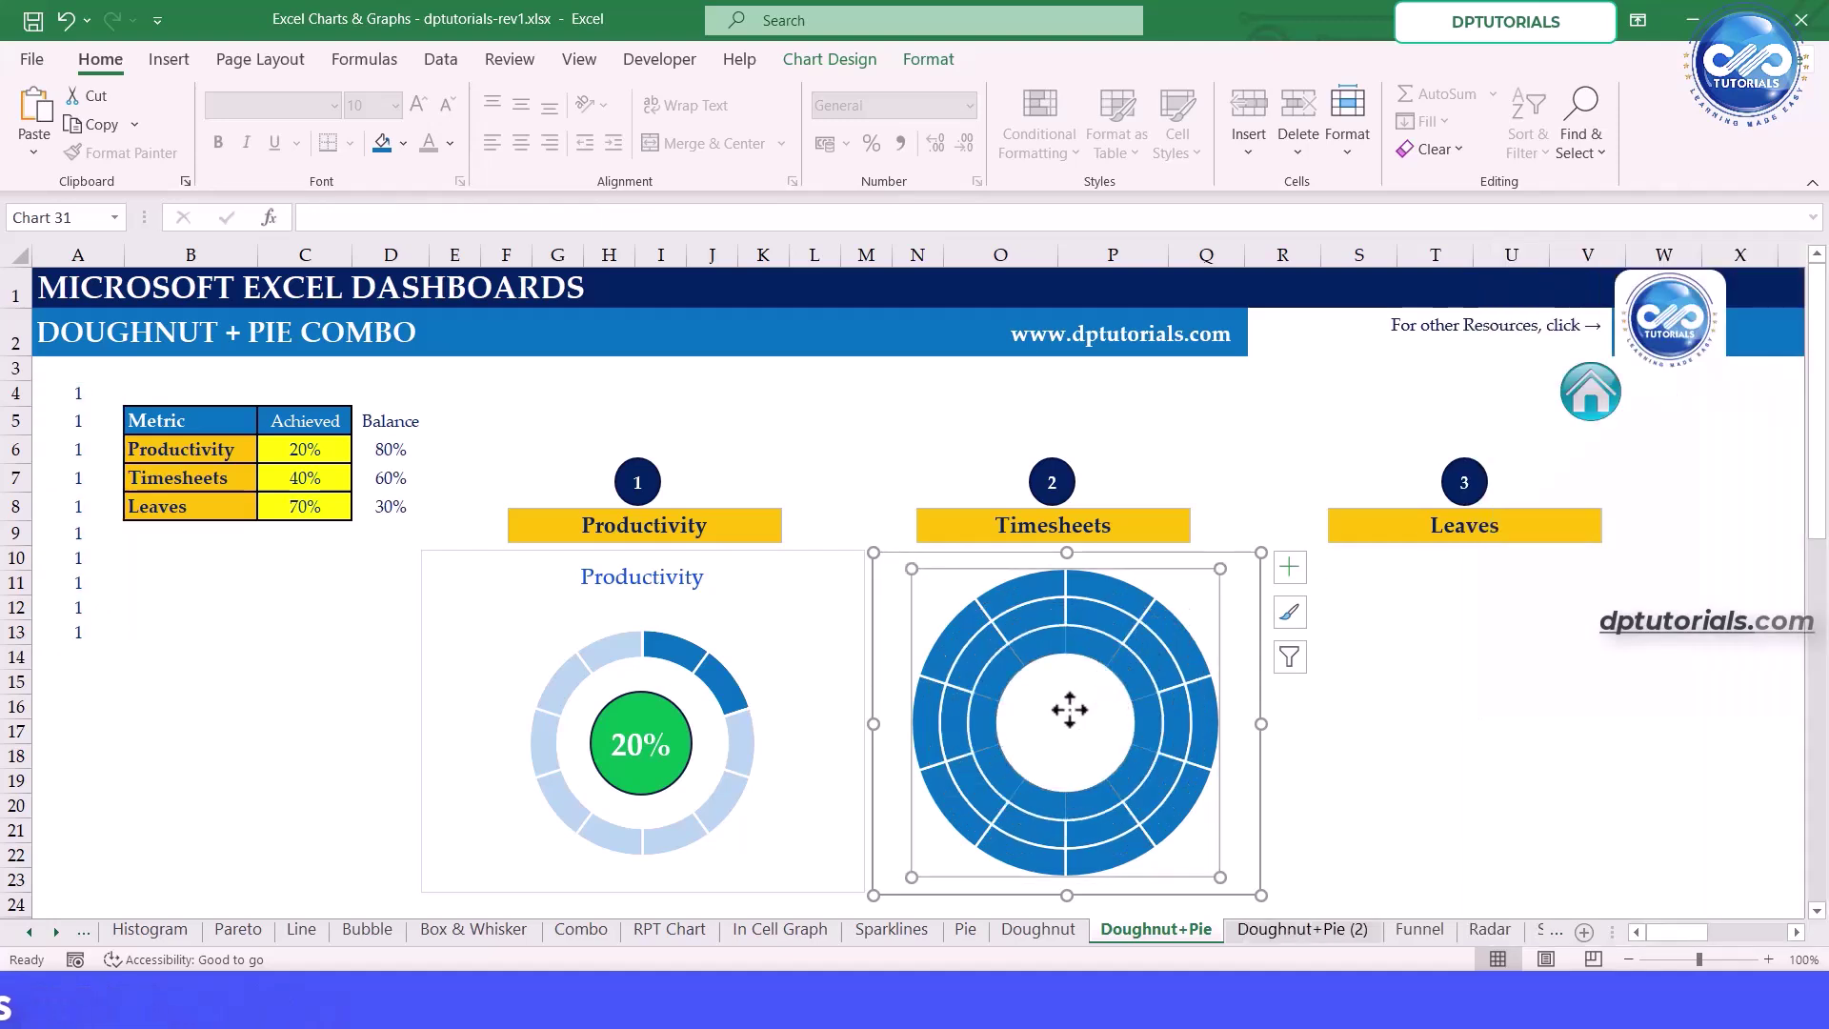
{"action": "right_click", "coordinate": [1074, 707]}
{"action": "left_click", "coordinate": [1143, 869]}
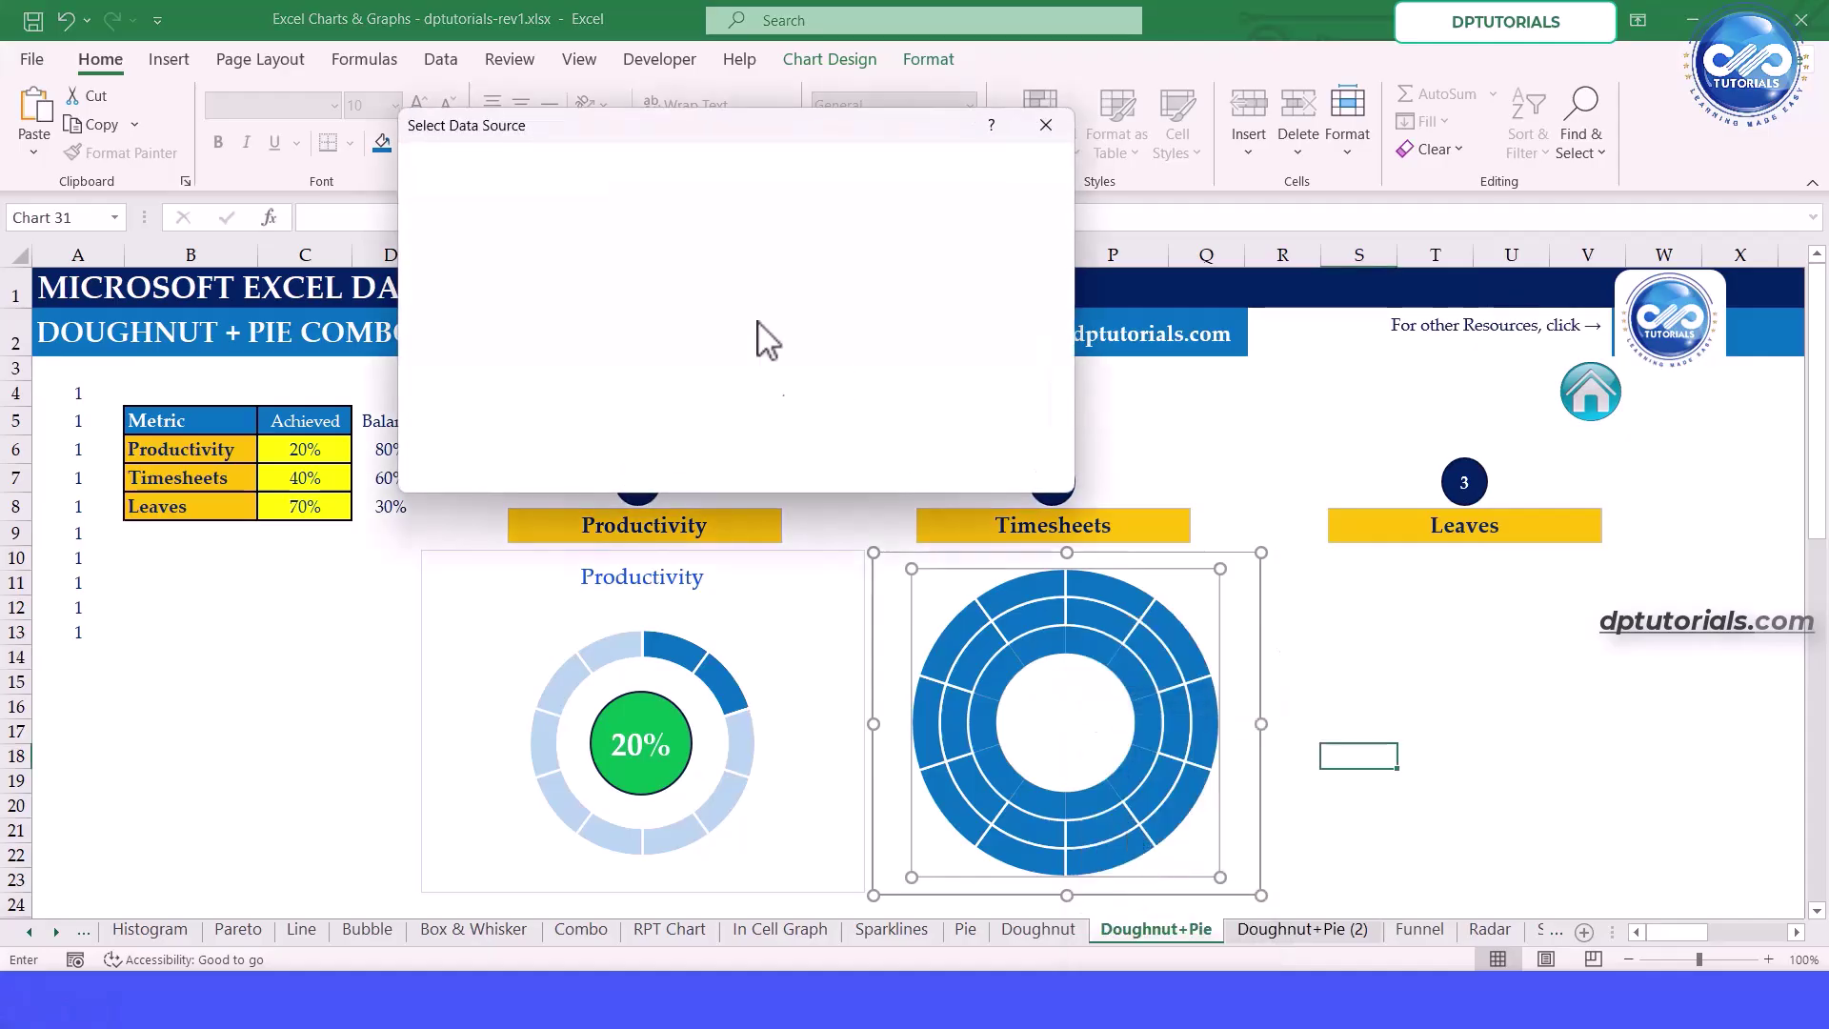
{"action": "left_click", "coordinate": [458, 298]}
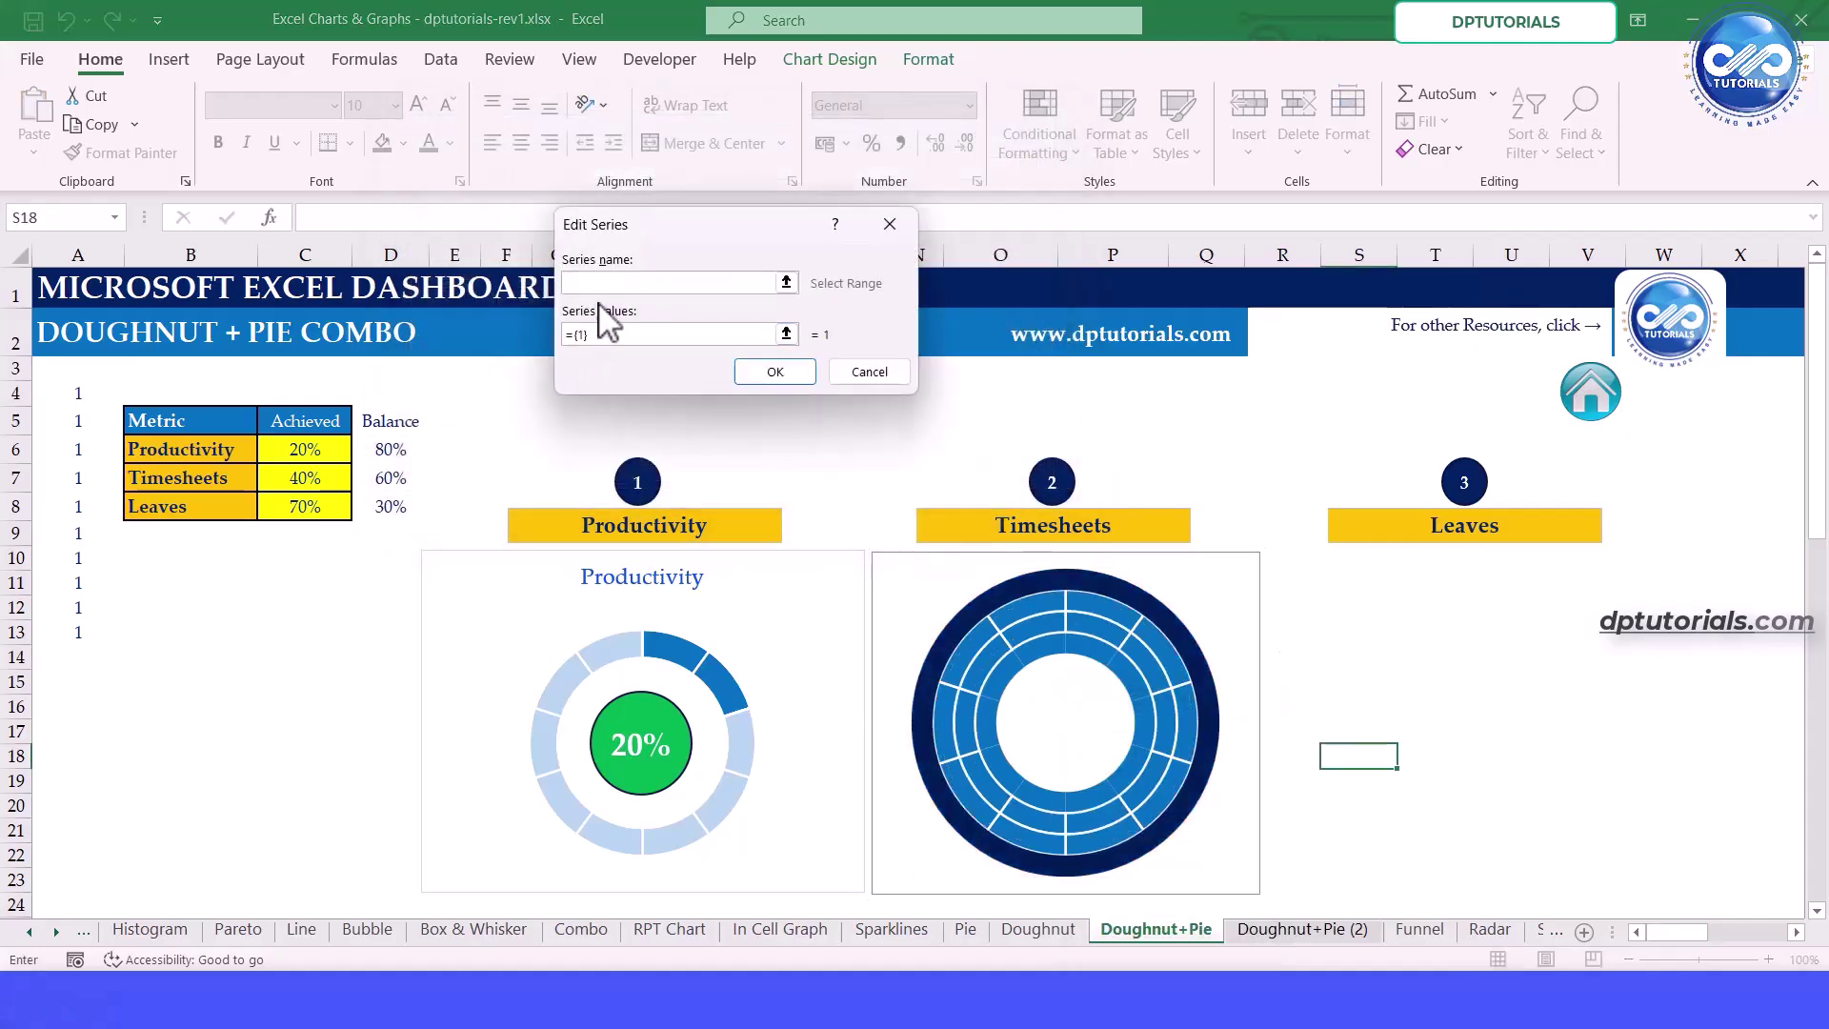
{"action": "left_click_drag", "start_coordinate": [592, 336], "coordinate": [505, 335]}
{"action": "left_click_drag", "start_coordinate": [332, 479], "coordinate": [393, 482]}
{"action": "left_click", "coordinate": [773, 375]}
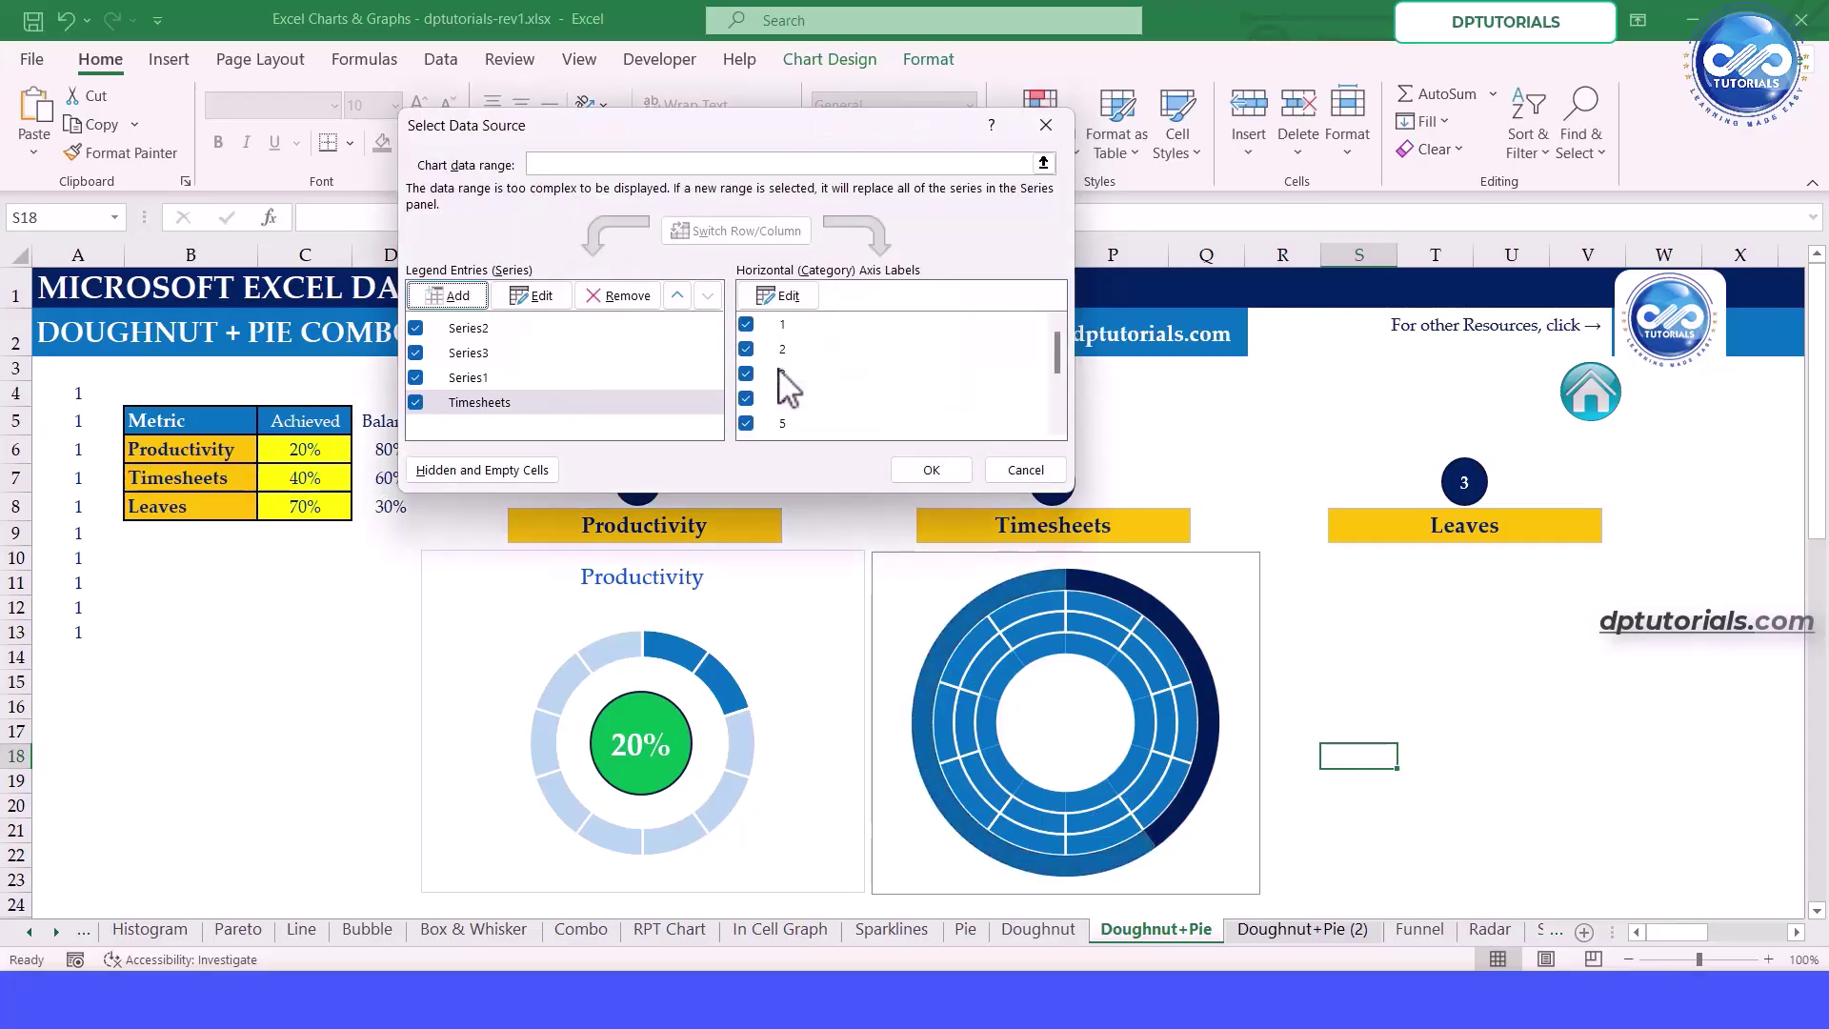
{"action": "left_click", "coordinate": [925, 469]}
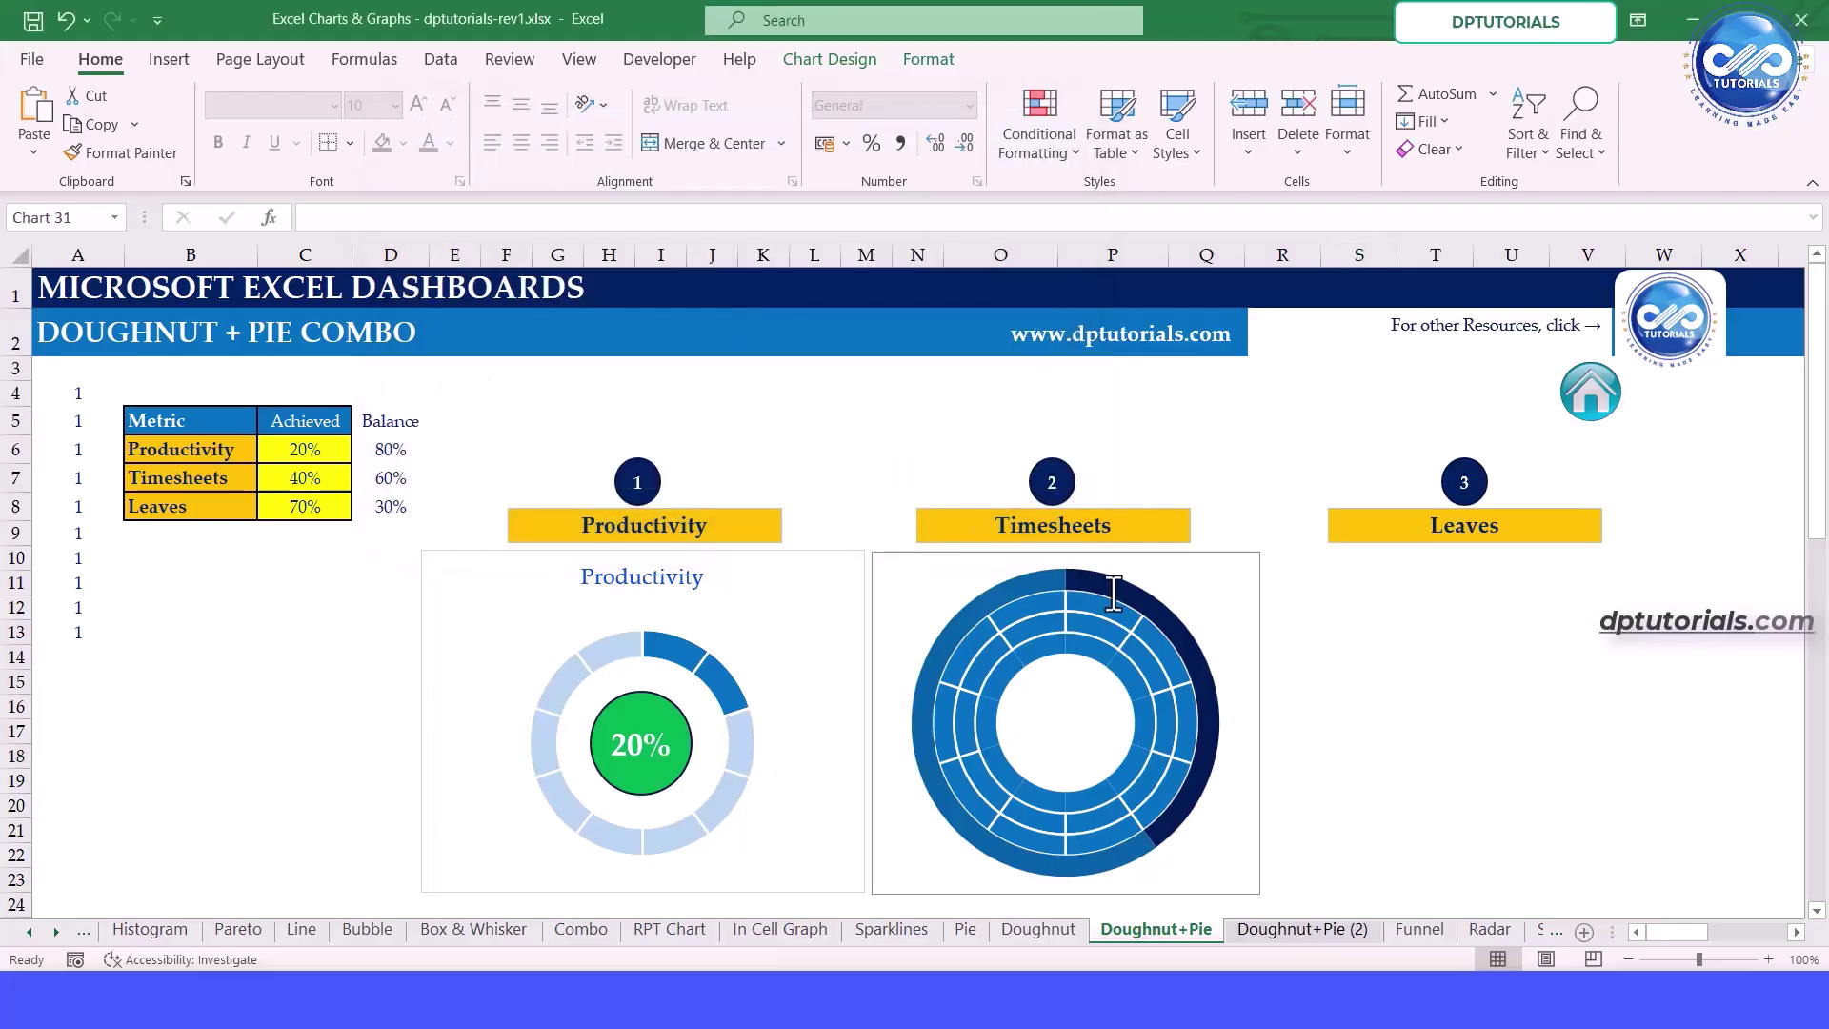
Move the Timesheets series of the second doughnut chart to the secondary axis
{"action": "left_click", "coordinate": [1165, 596]}
{"action": "right_click", "coordinate": [1206, 774]}
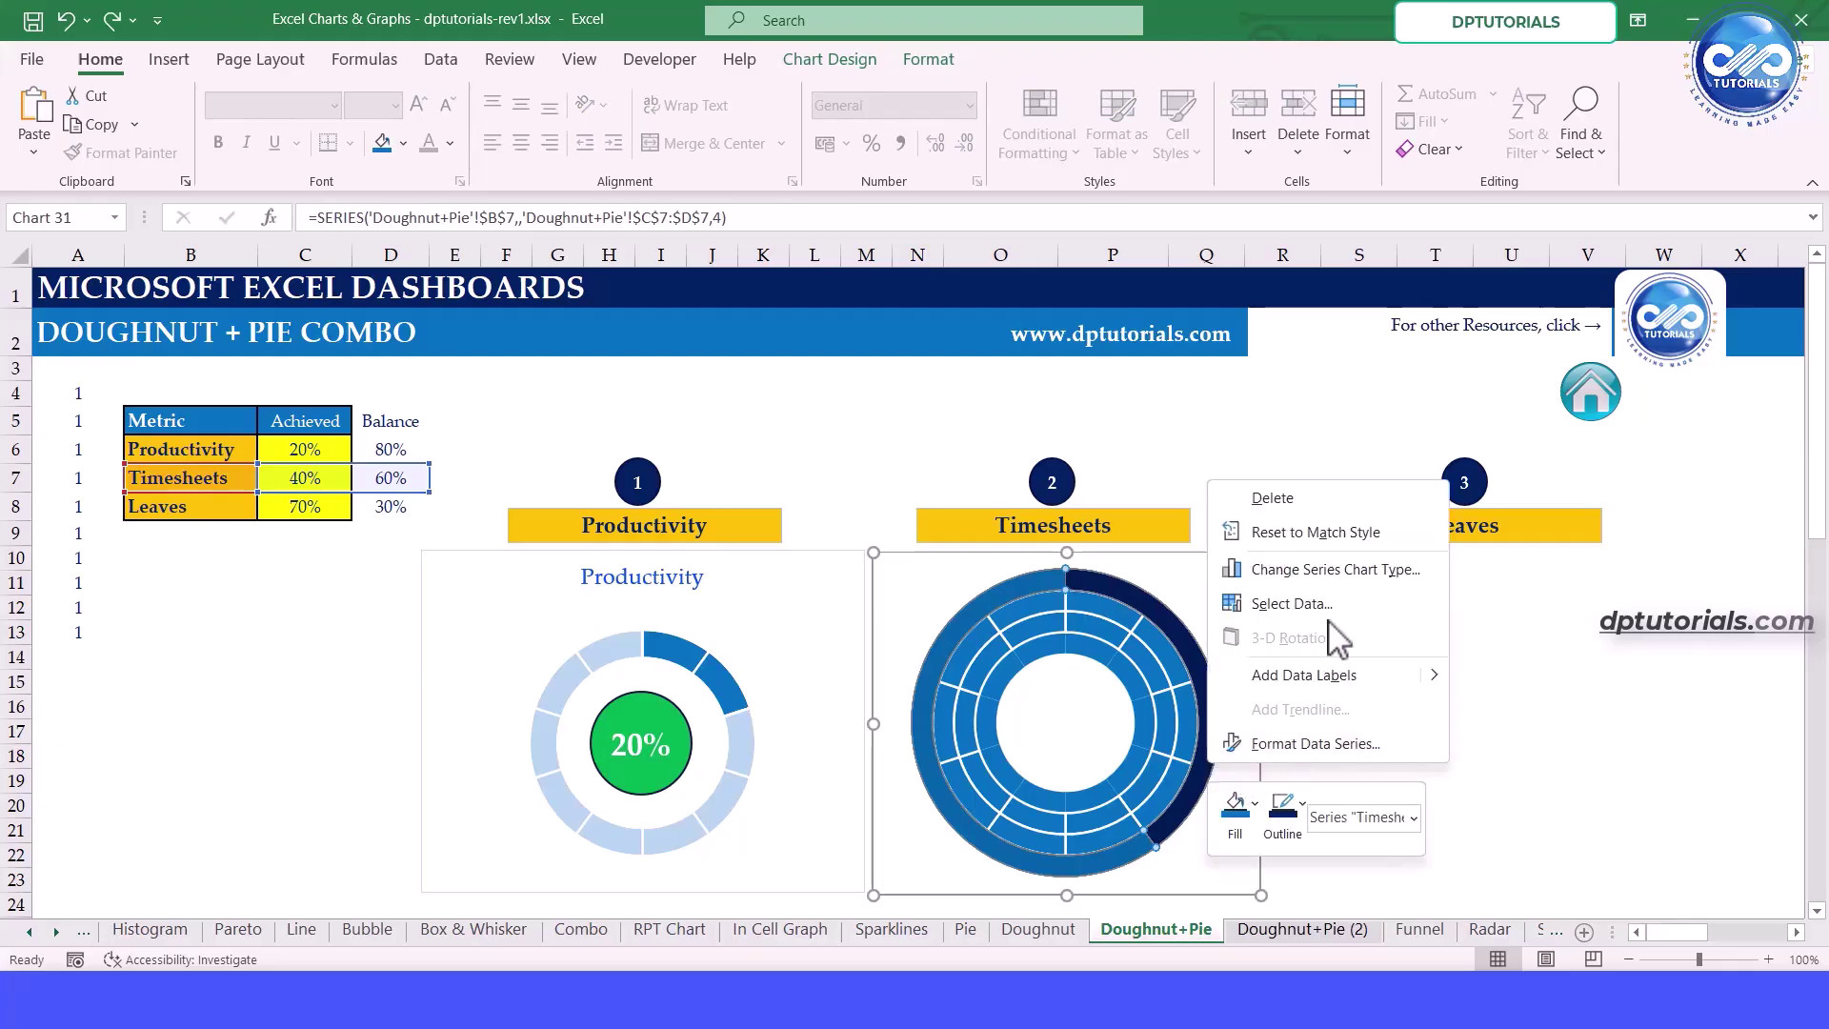
{"action": "left_click", "coordinate": [1351, 572]}
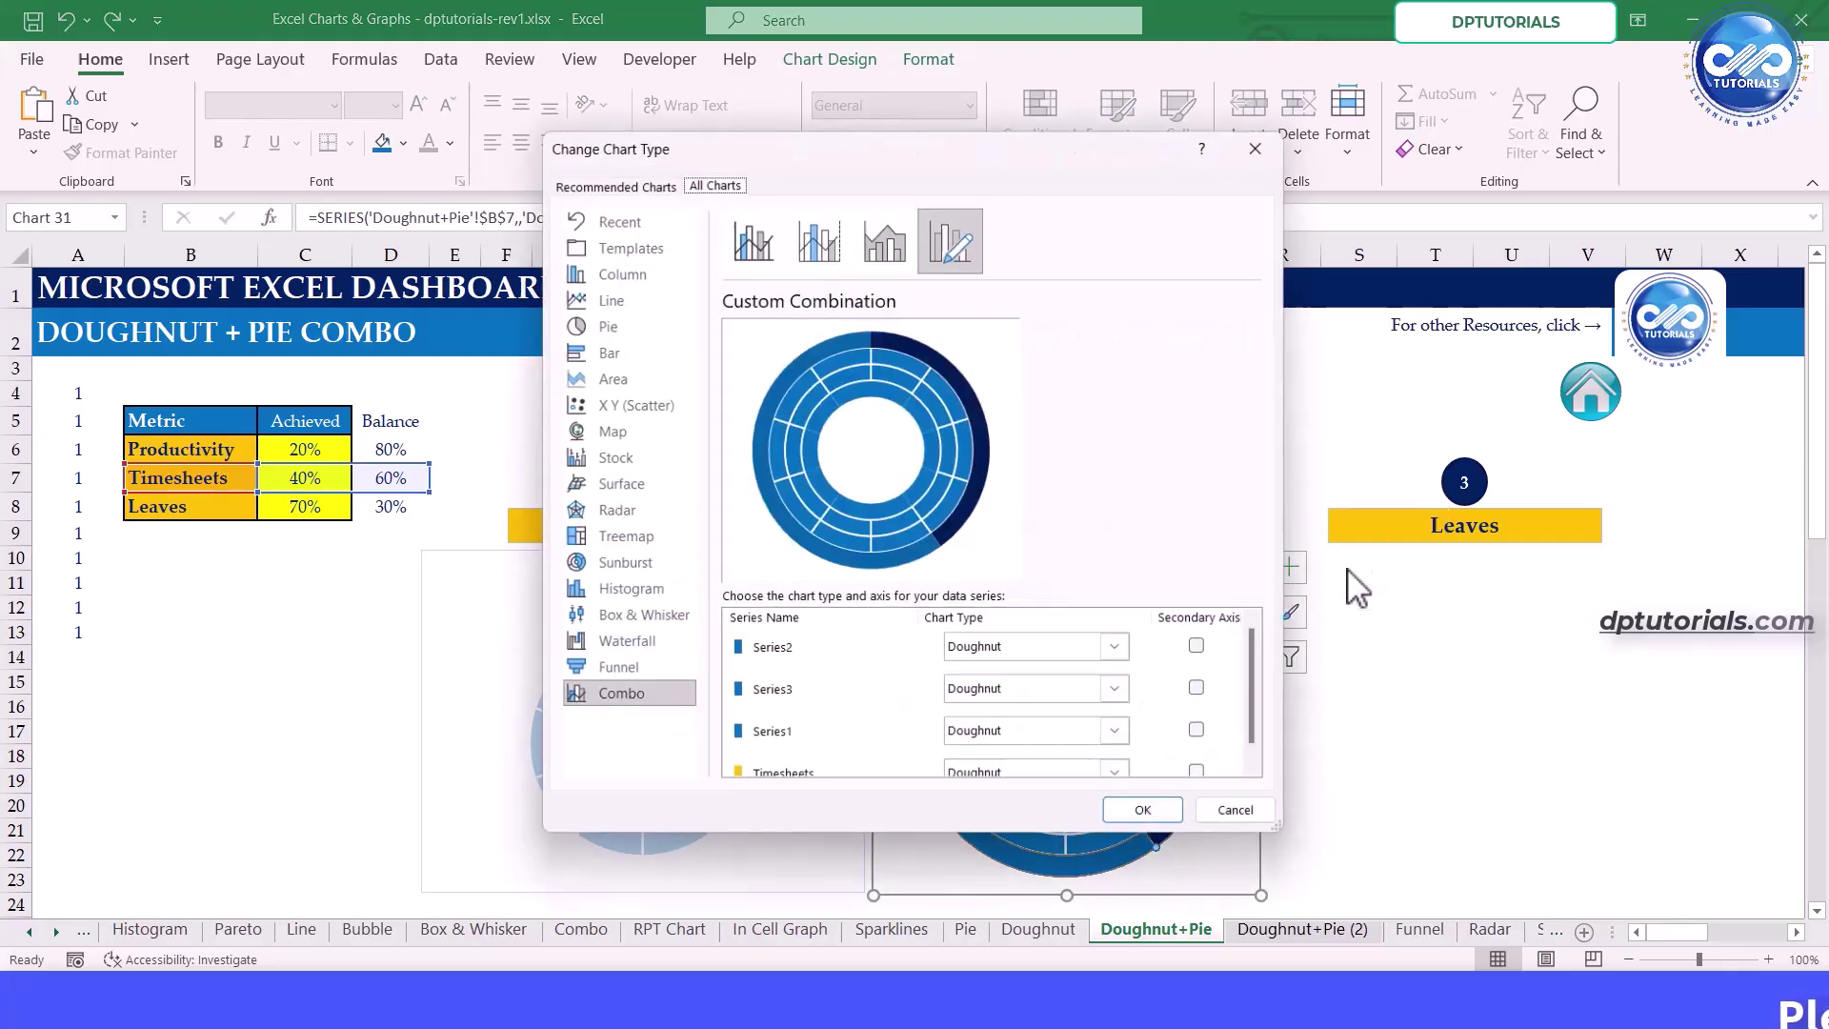
{"action": "left_click", "coordinate": [1203, 776]}
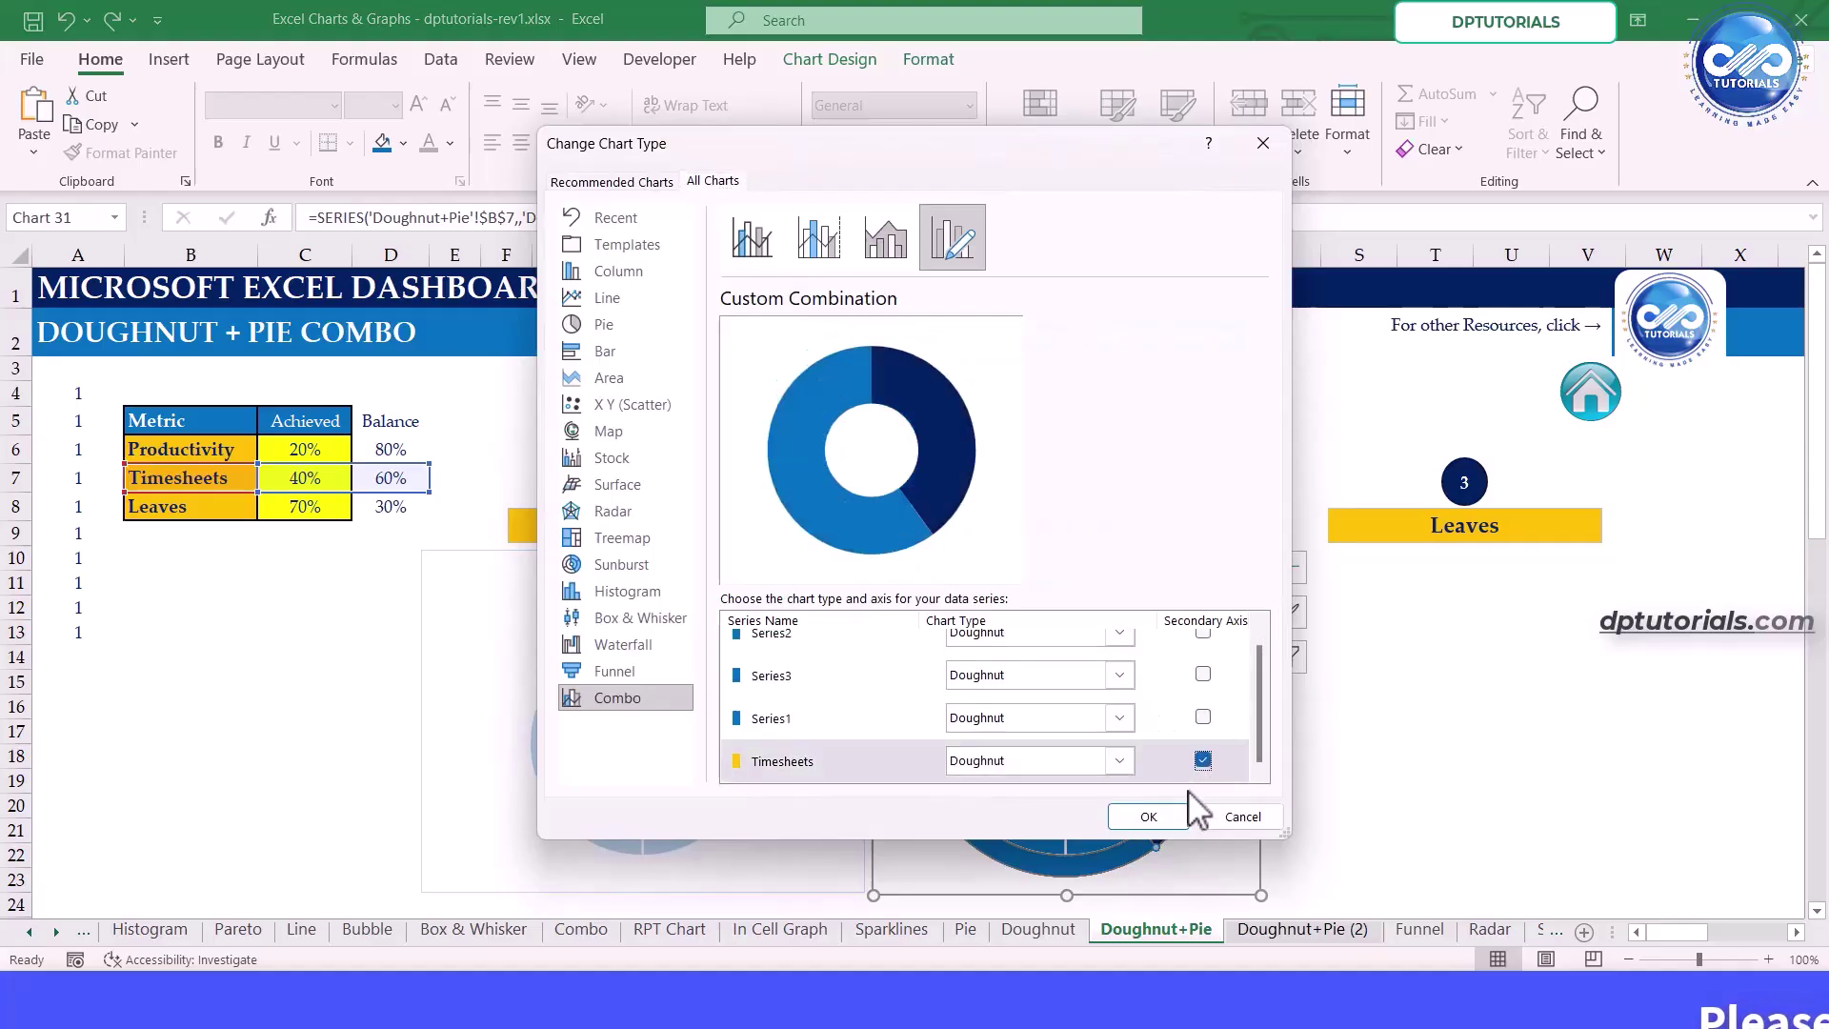
{"action": "left_click", "coordinate": [1170, 815]}
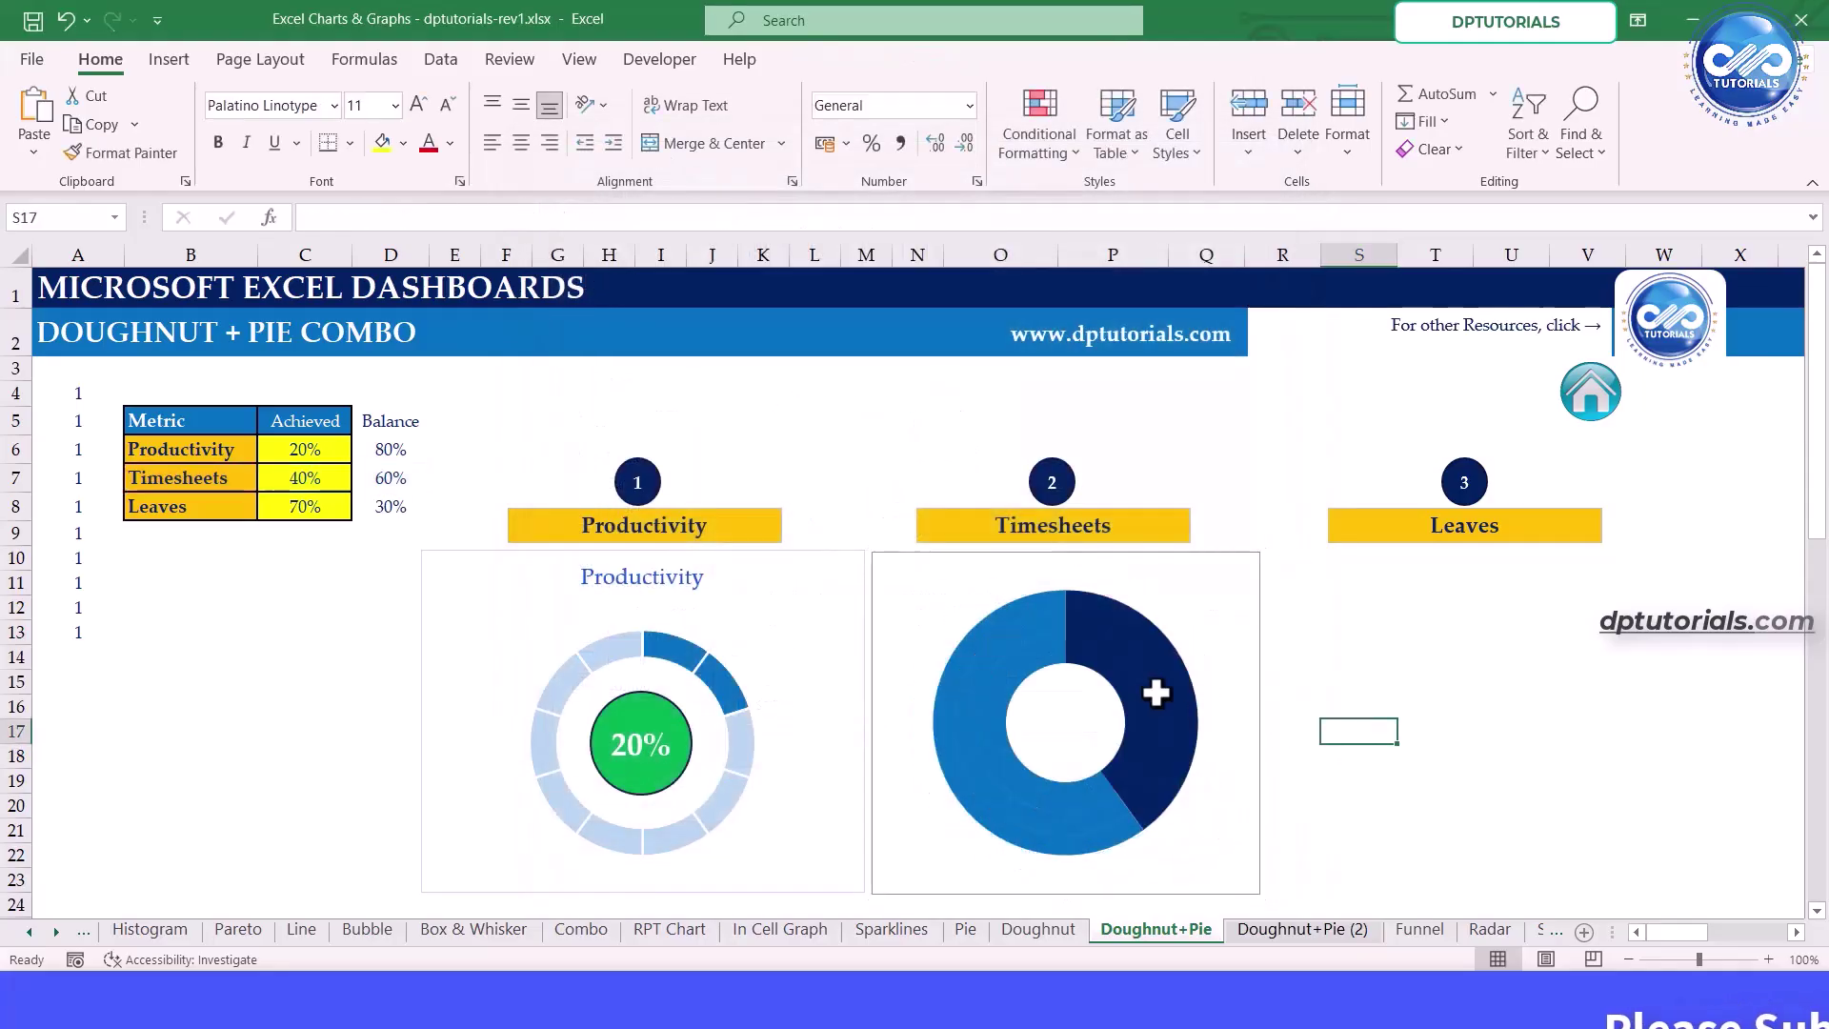
Remove the fill from the achieved slice of the Timesheets series in the second doughnut chart
{"action": "left_click", "coordinate": [1170, 696]}
{"action": "right_click", "coordinate": [1166, 697]}
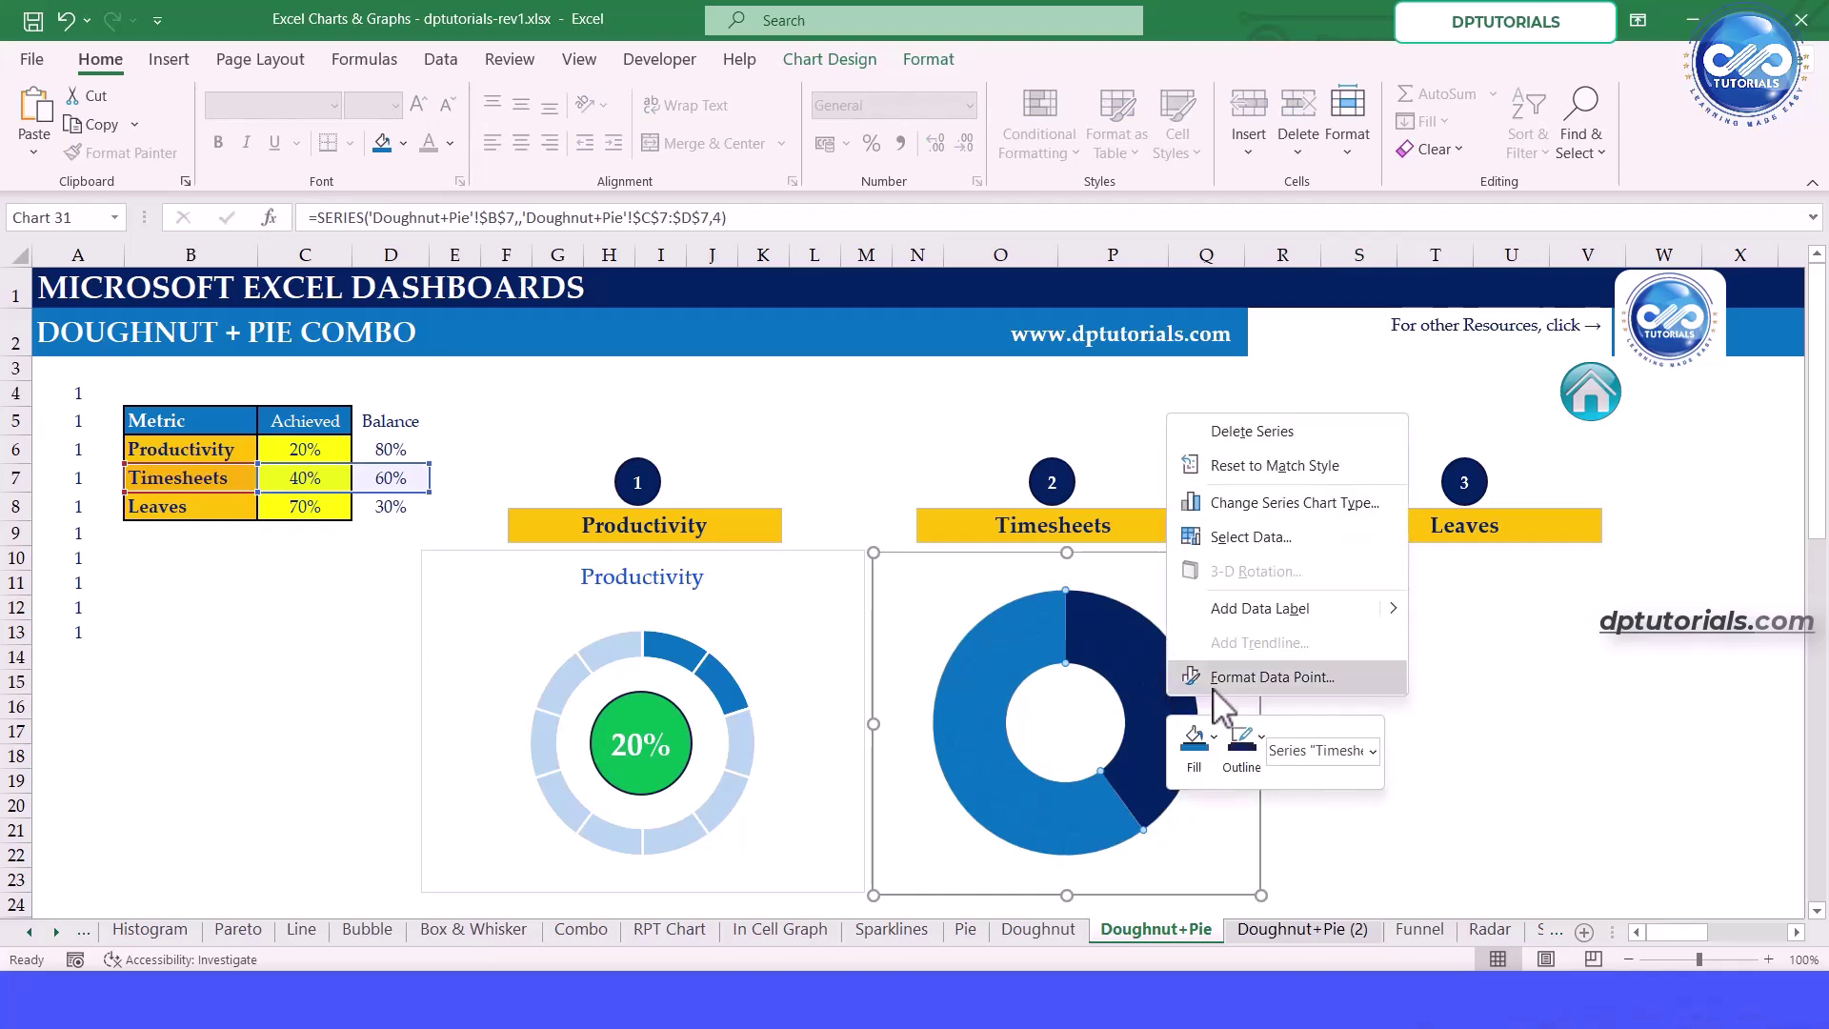
{"action": "left_click", "coordinate": [1242, 679]}
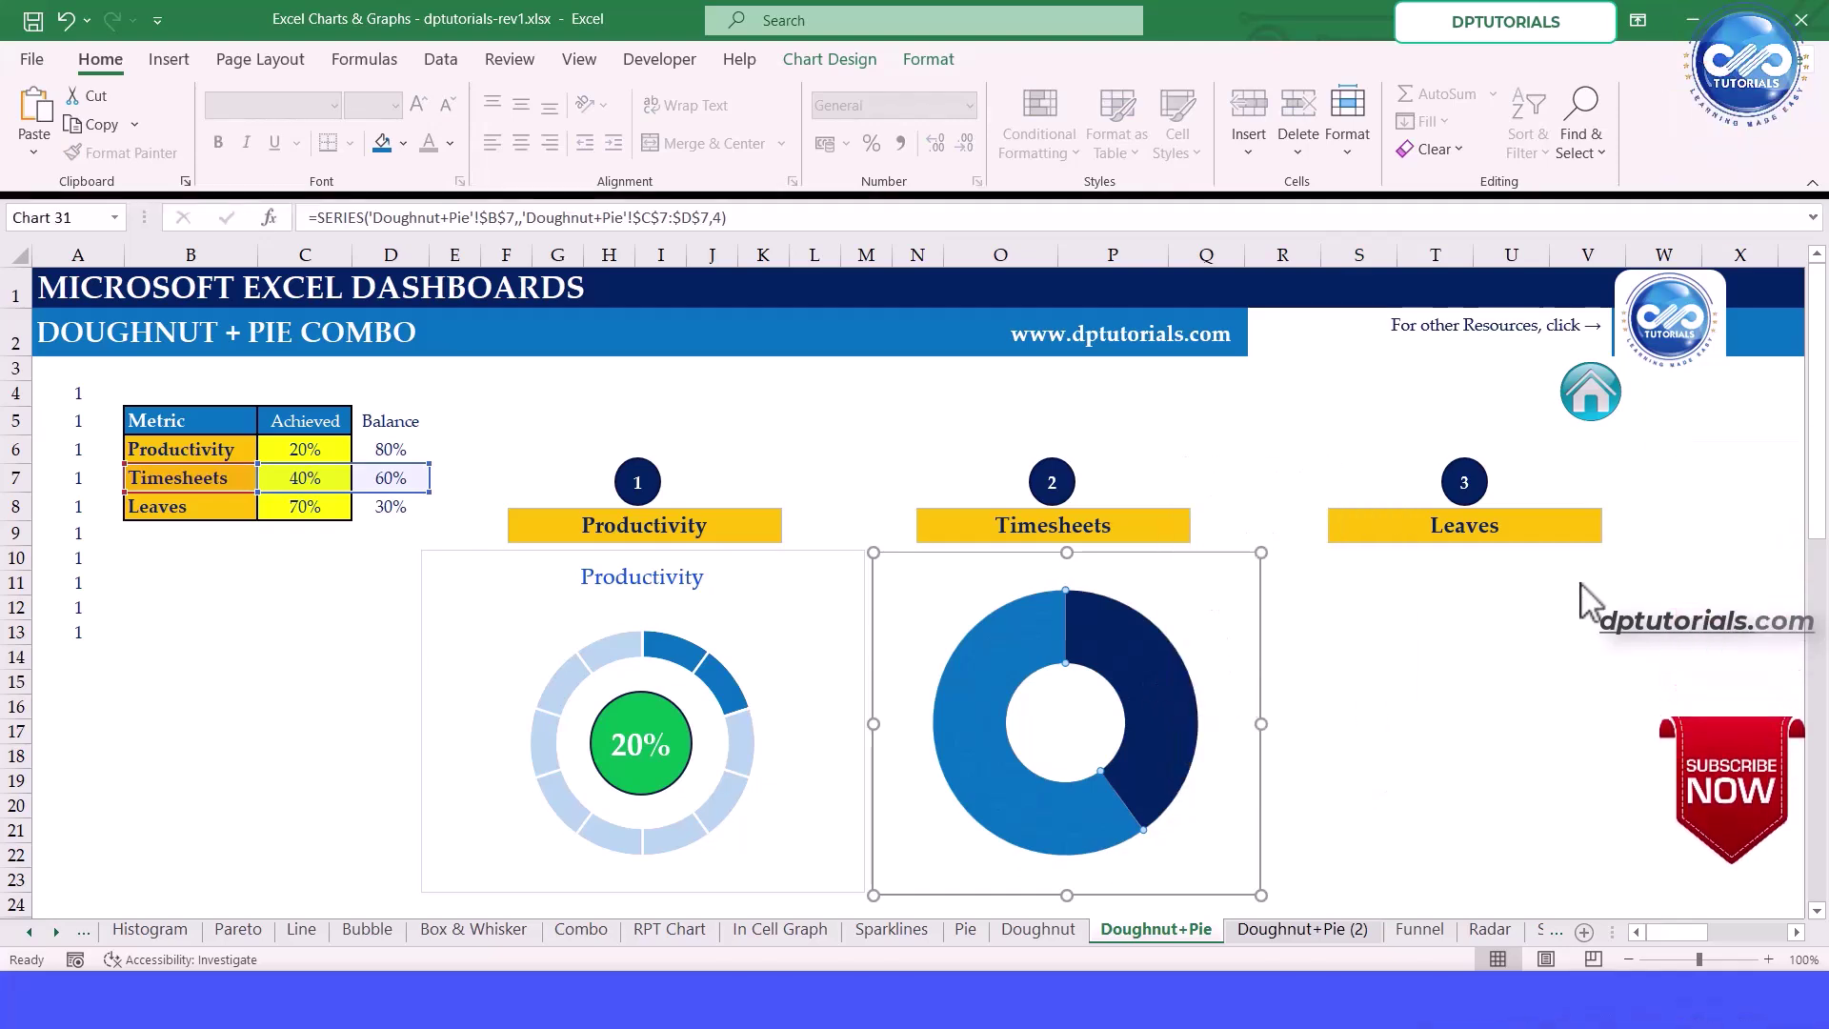
{"action": "left_click", "coordinate": [1523, 351]}
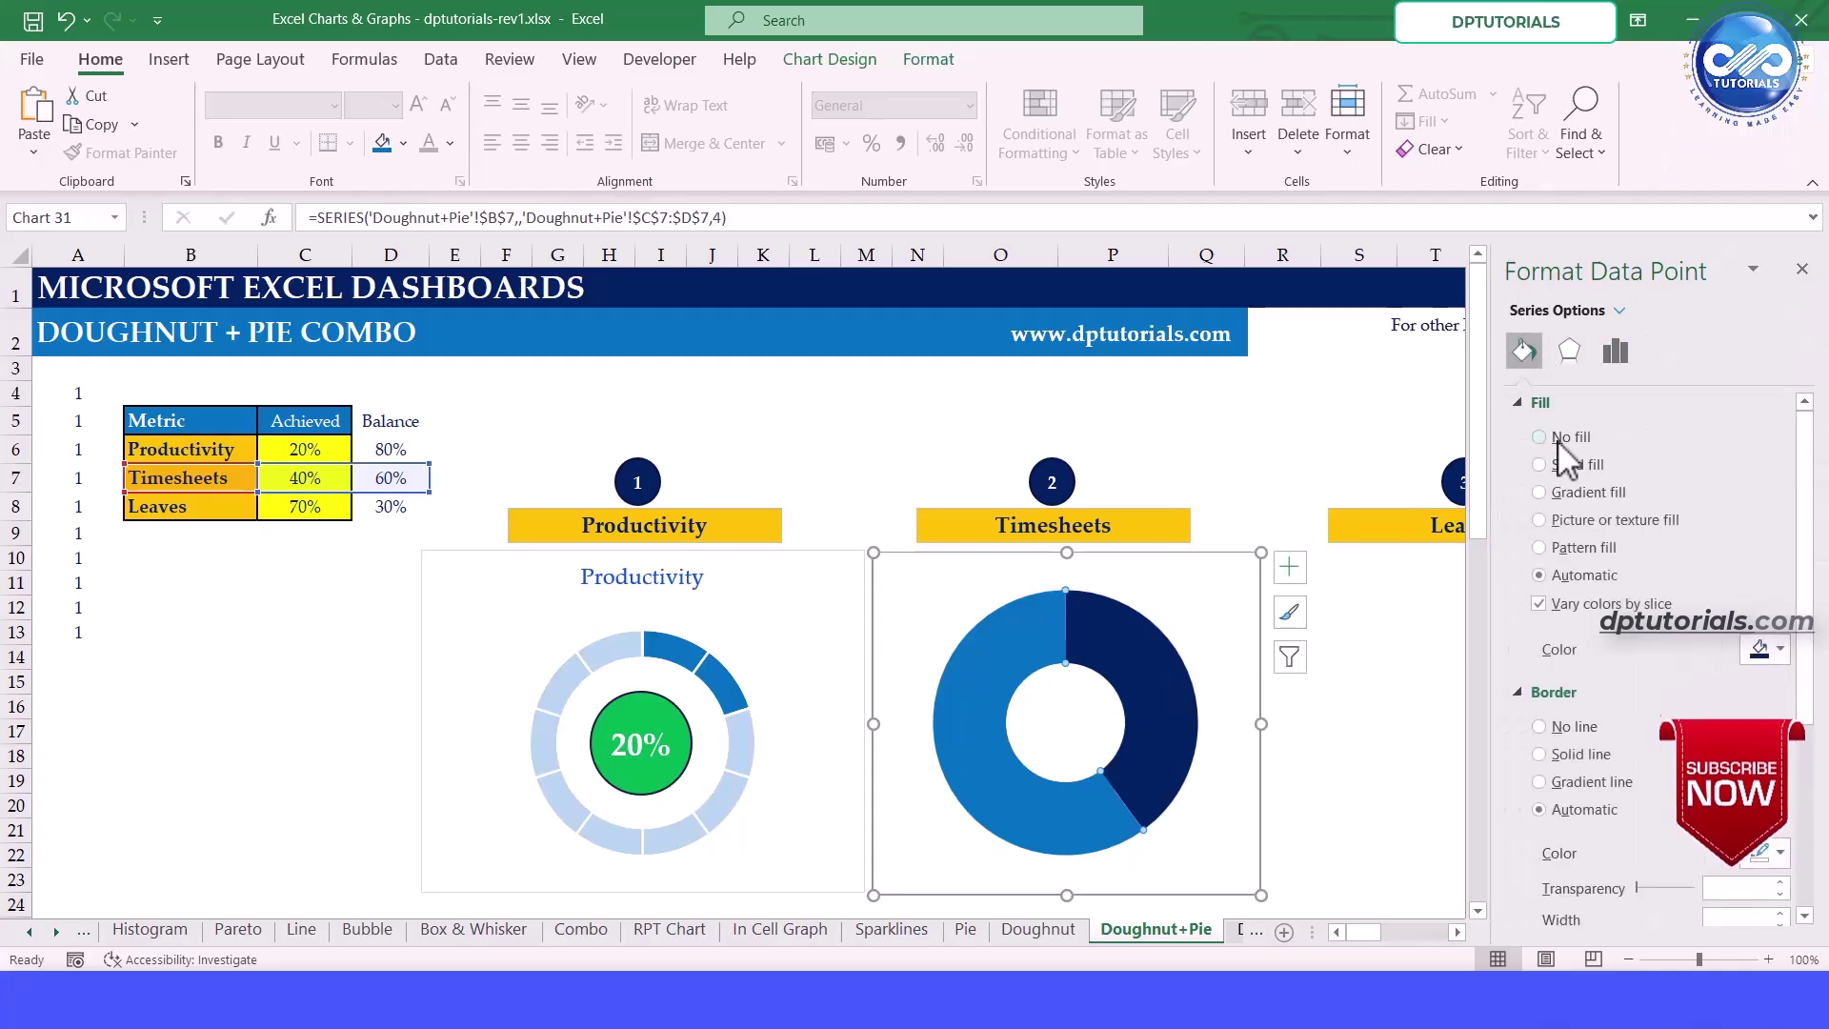
{"action": "left_click", "coordinate": [1539, 436]}
Fill the balance slice of the Timesheets series with solid white at 30% transparency
{"action": "left_click", "coordinate": [1090, 829]}
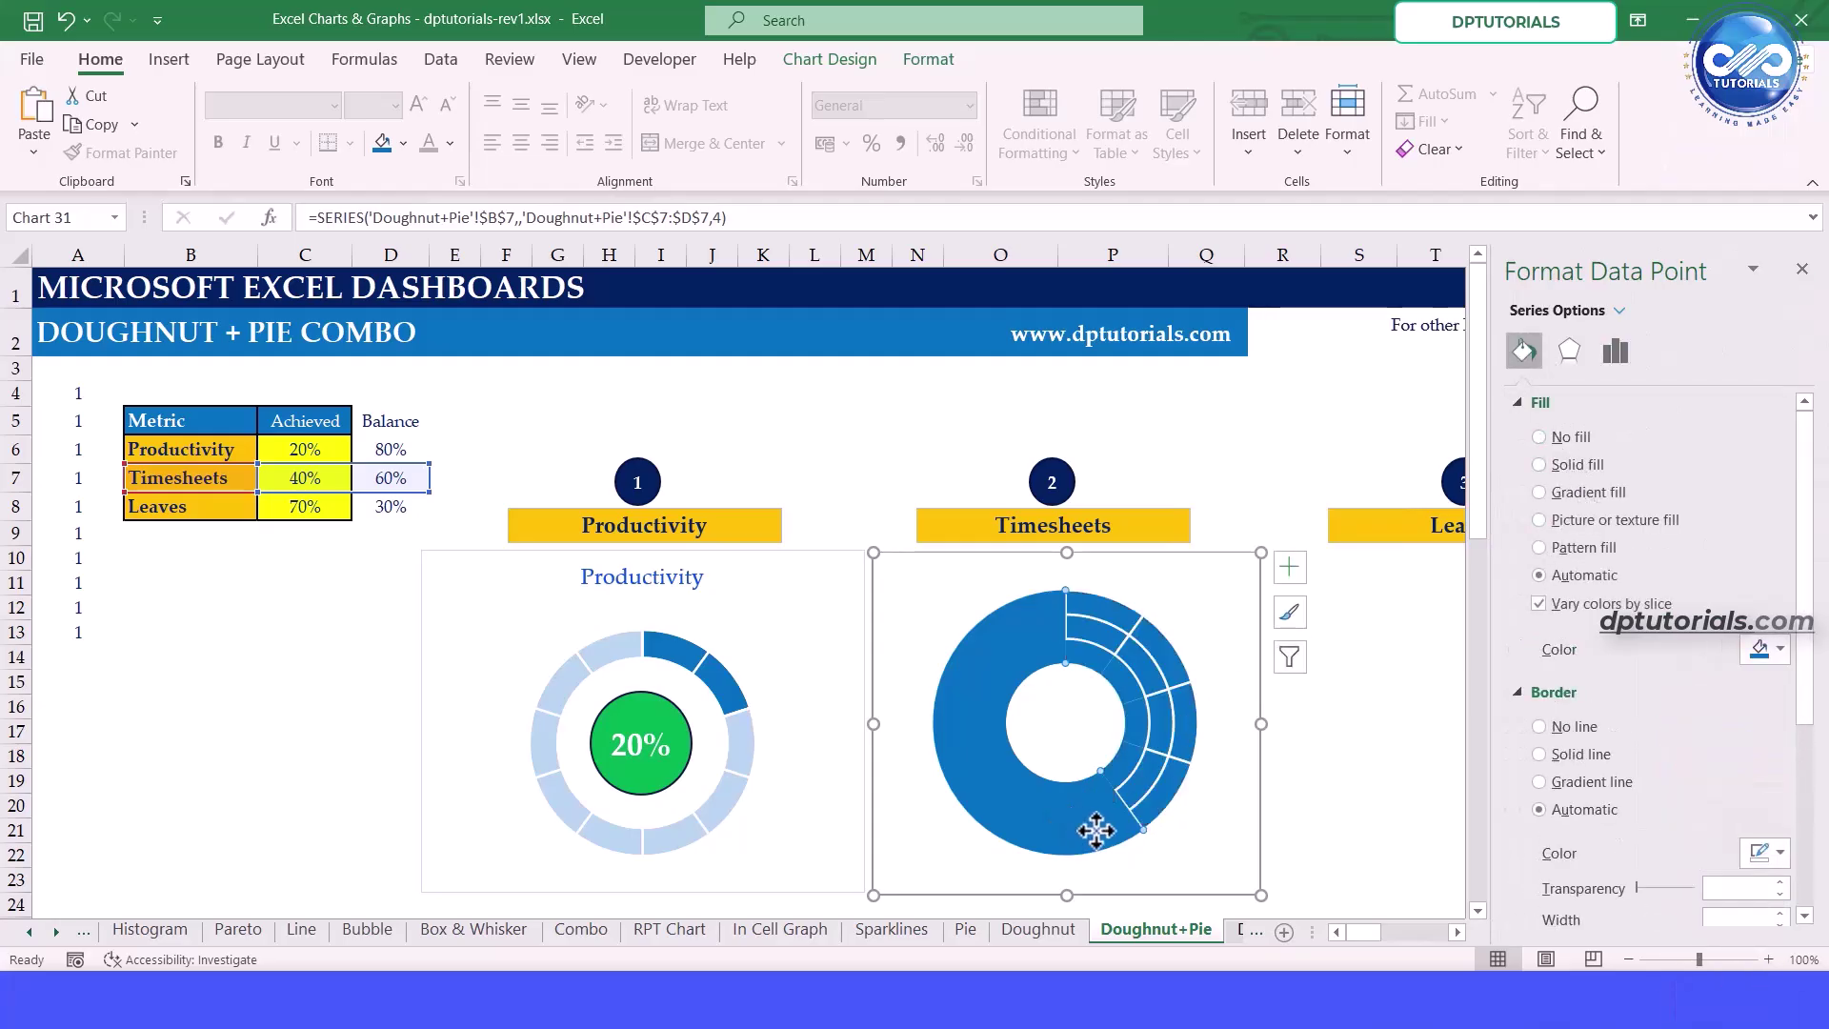
{"action": "left_click", "coordinate": [1569, 467]}
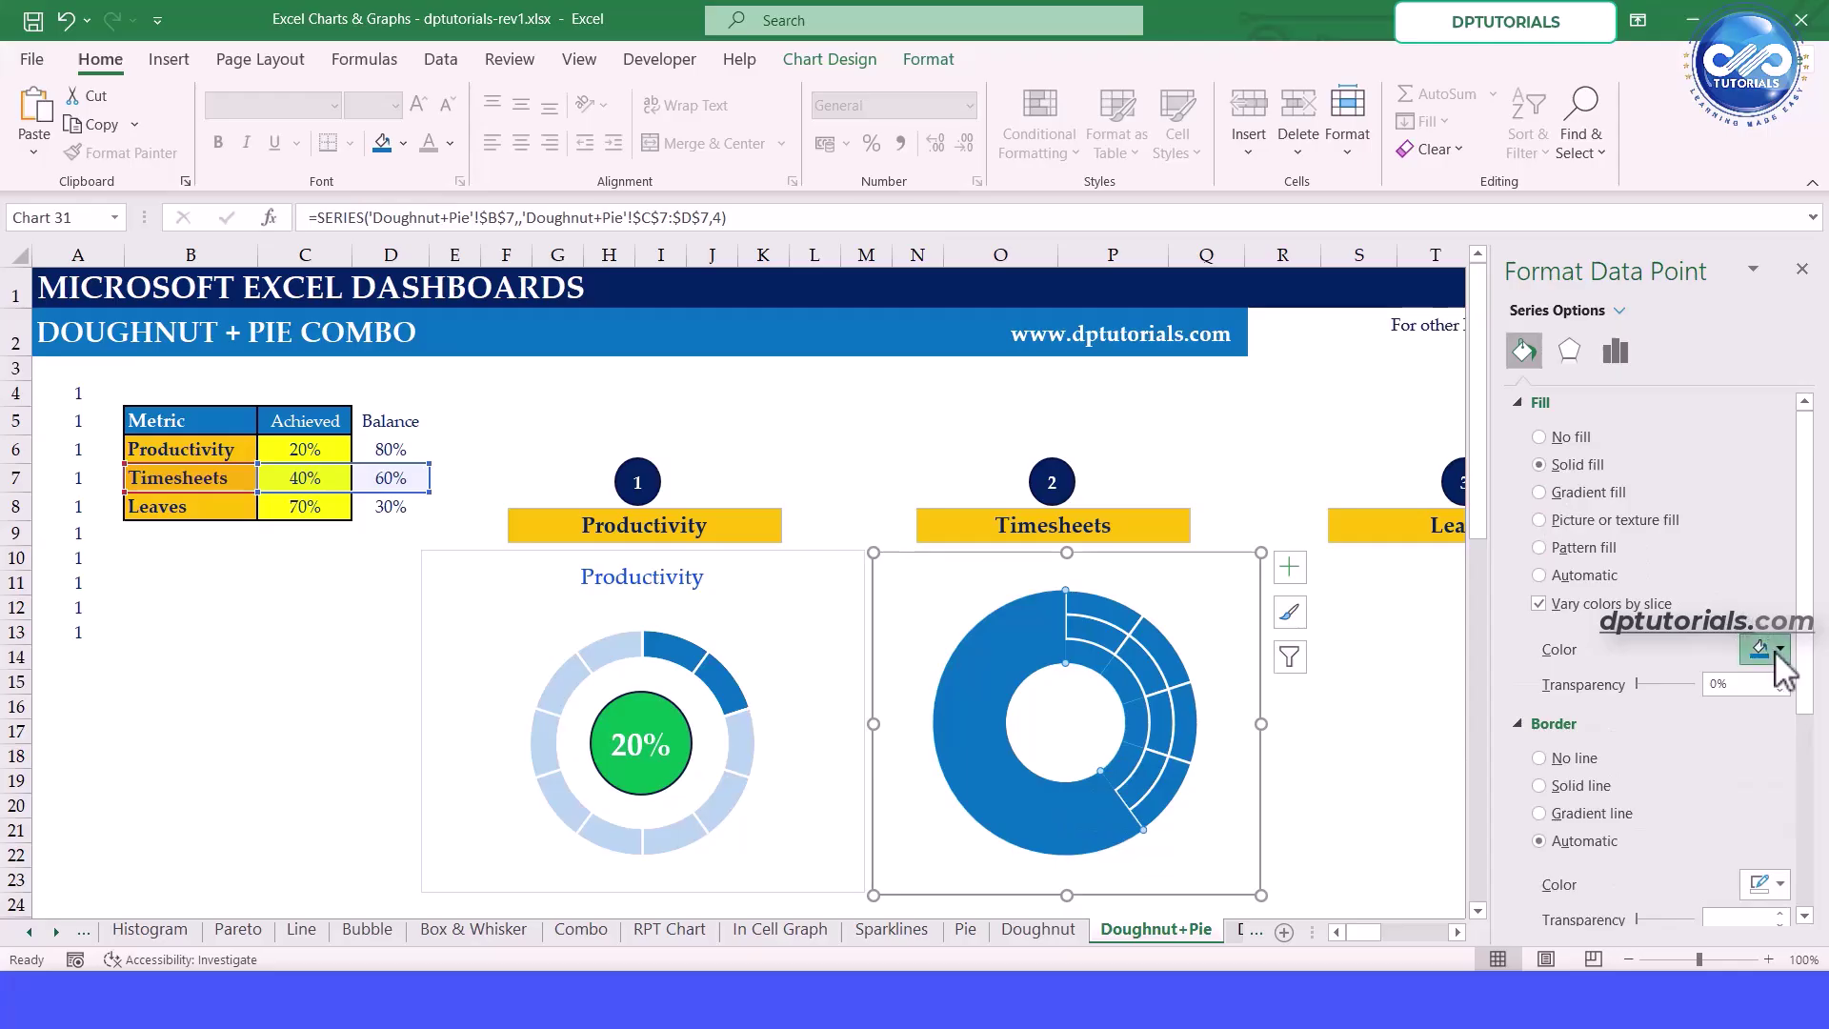
{"action": "left_click", "coordinate": [1763, 649]}
{"action": "left_click", "coordinate": [1644, 359]}
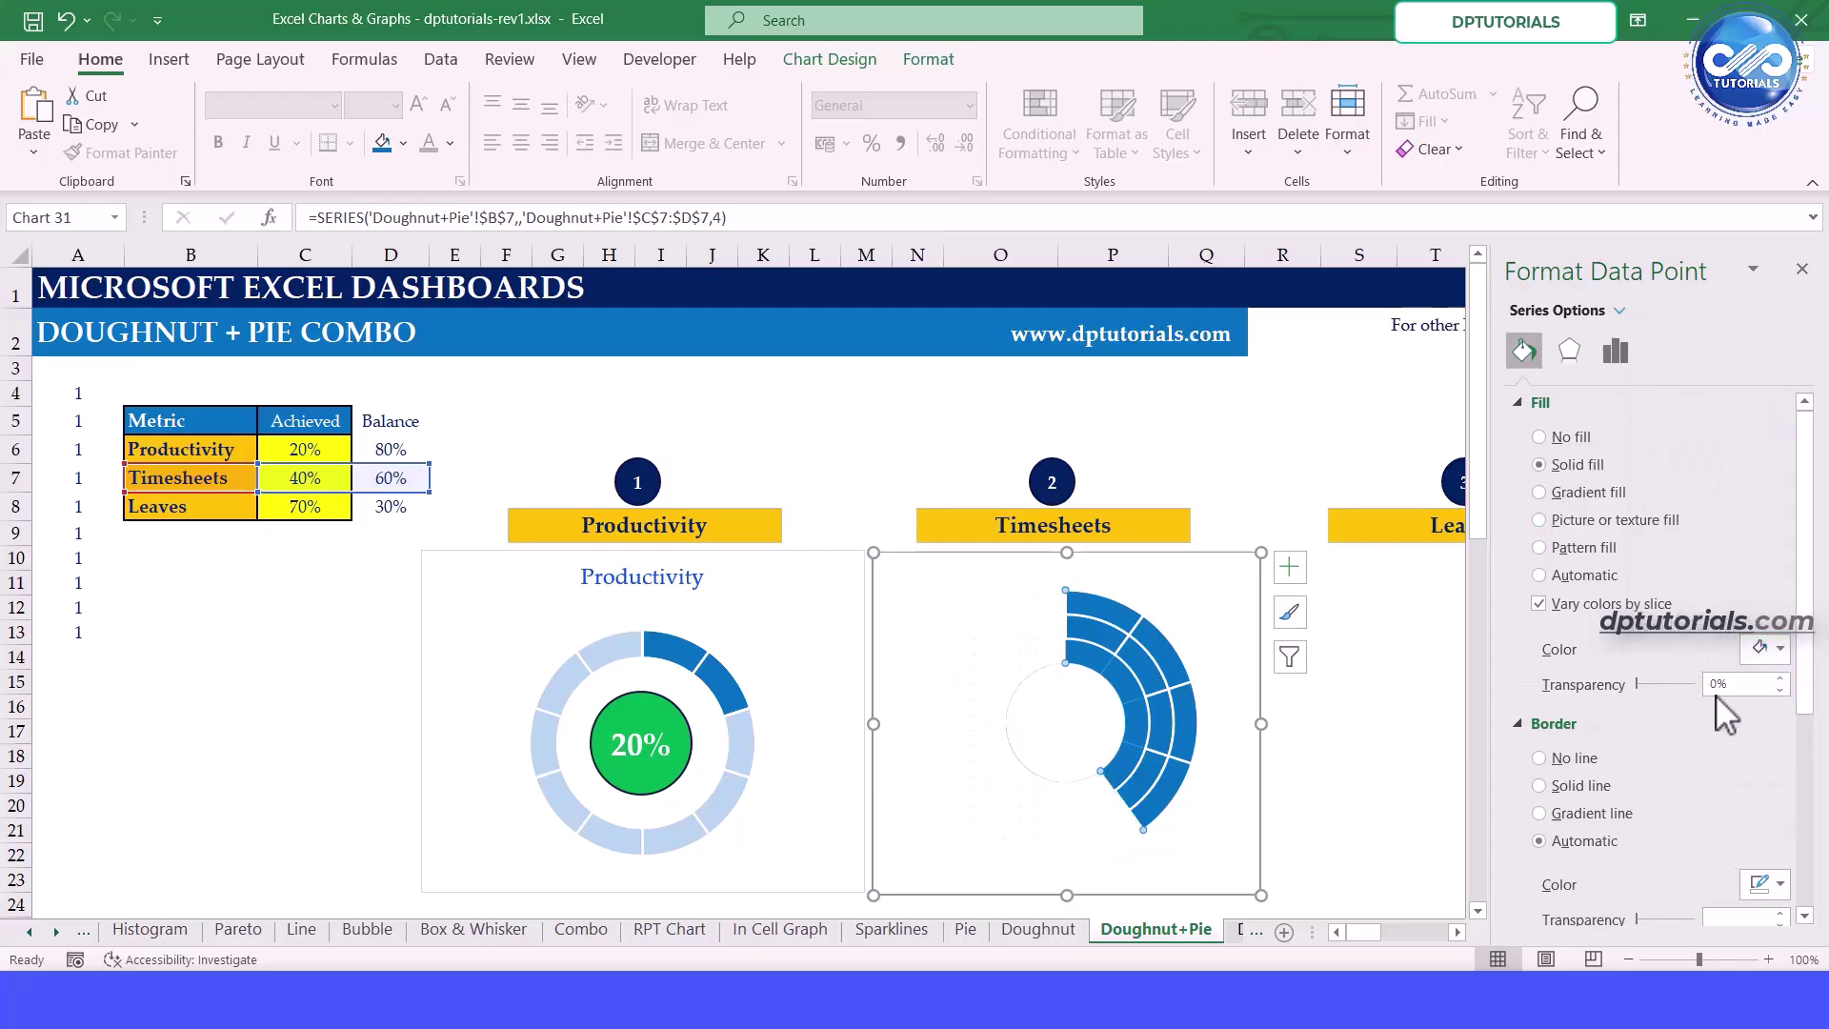
{"action": "type", "text": "30"}
{"action": "key", "text": "Return"}
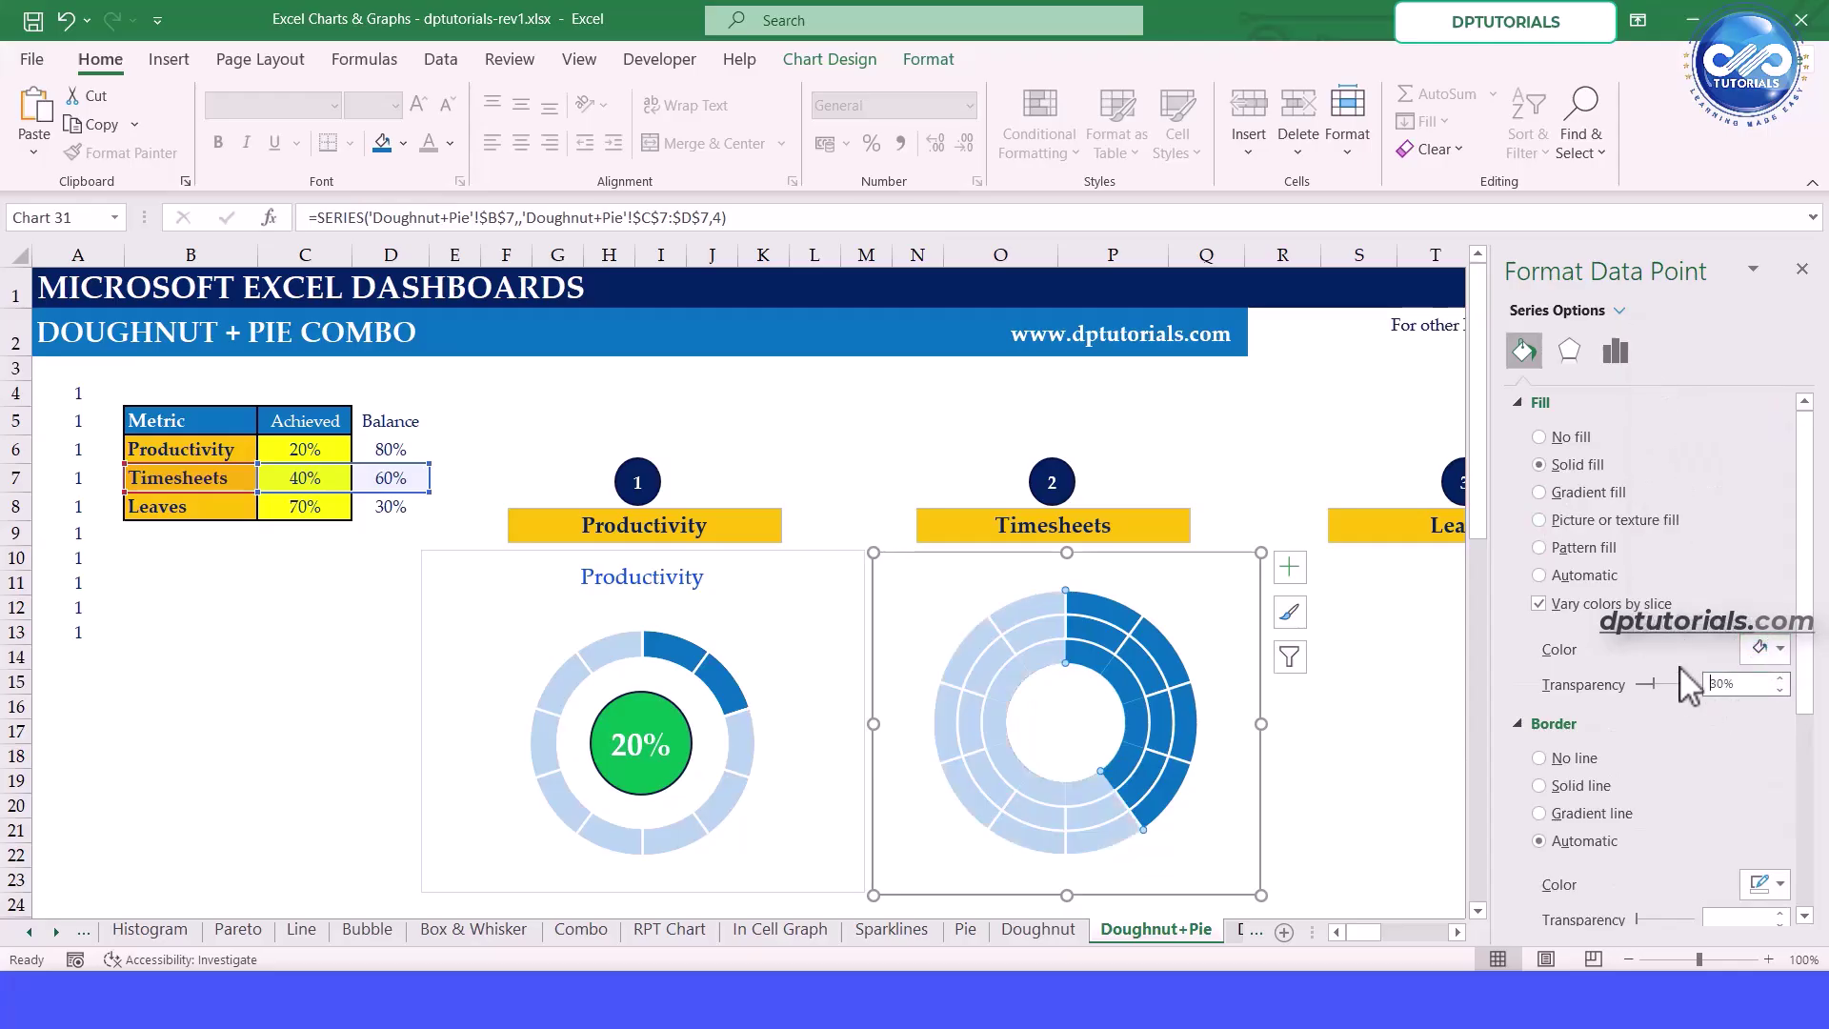
{"action": "left_click", "coordinate": [1799, 271]}
Copy the green percentage circle from the Productivity chart into the centre of the Timesheets doughnut and link it to cell C7
{"action": "left_click", "coordinate": [688, 759]}
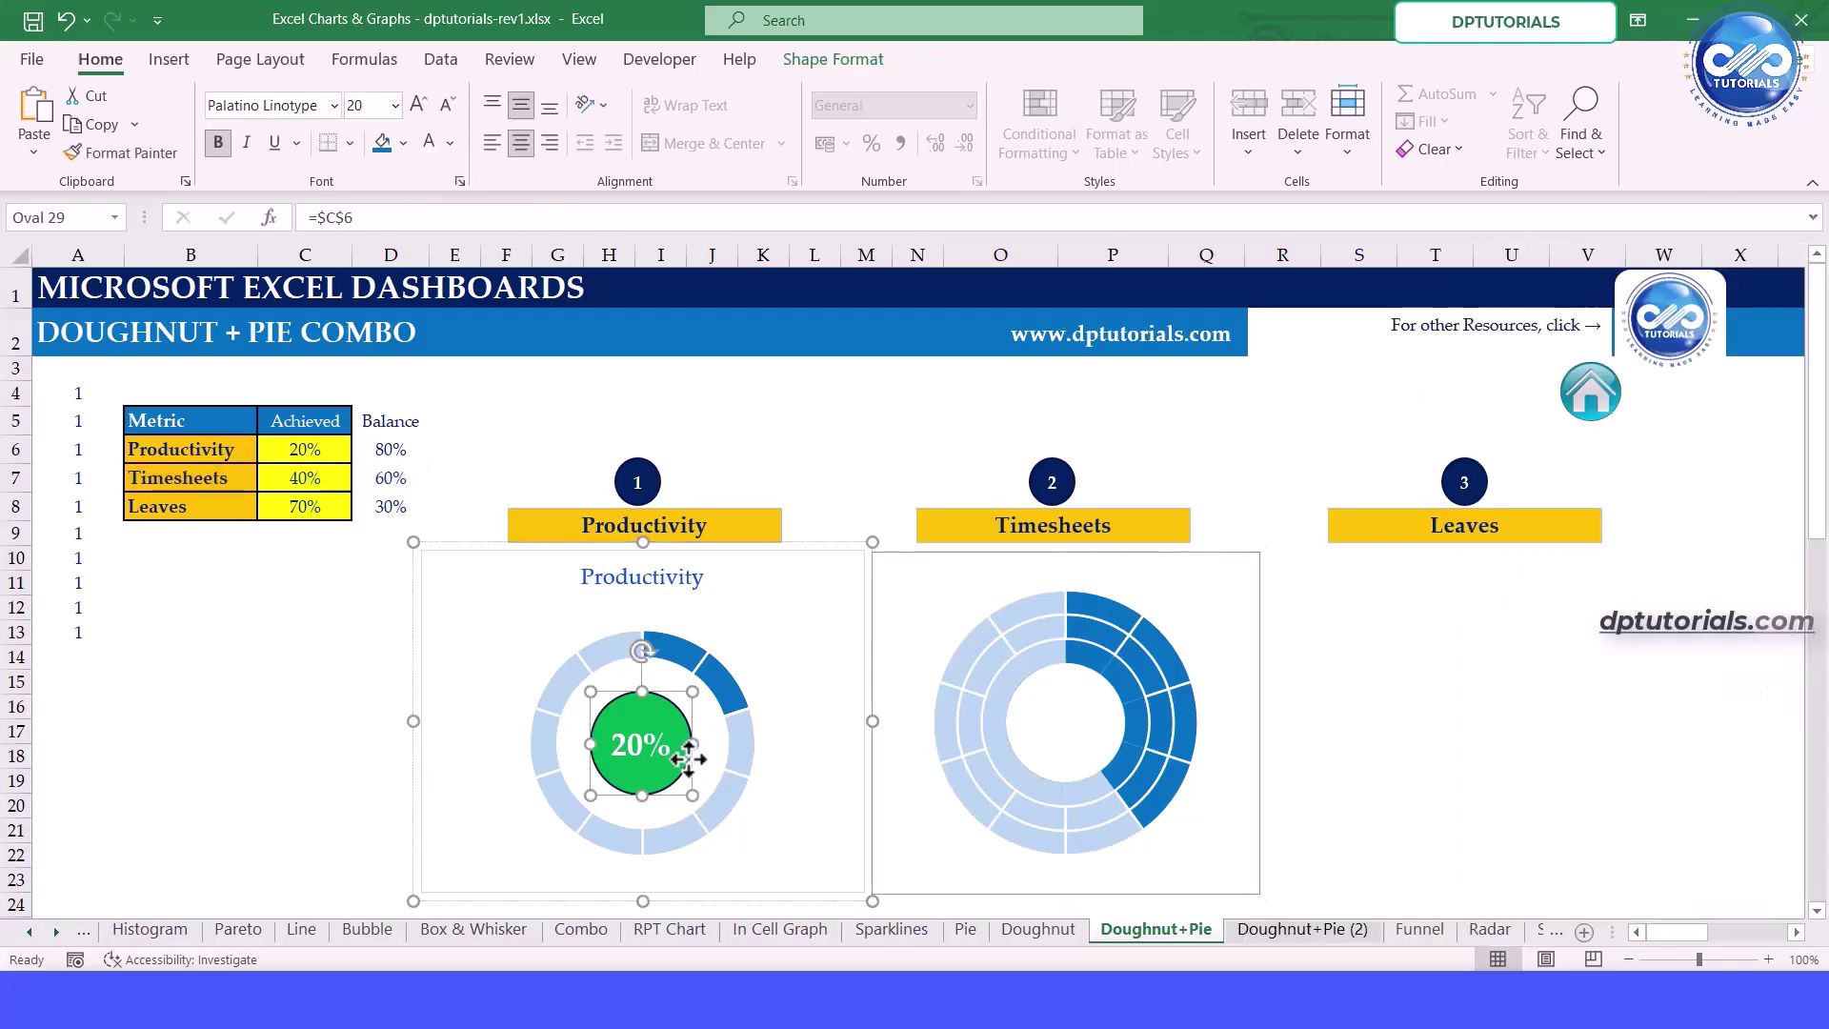
{"action": "left_click", "coordinate": [1079, 728]}
{"action": "key", "text": "ctrl+v"}
{"action": "left_click_drag", "start_coordinate": [956, 656], "coordinate": [1091, 773]}
{"action": "left_click", "coordinate": [368, 217]}
{"action": "type", "text": "="}
{"action": "left_click", "coordinate": [305, 477]}
{"action": "key", "text": "Return"}
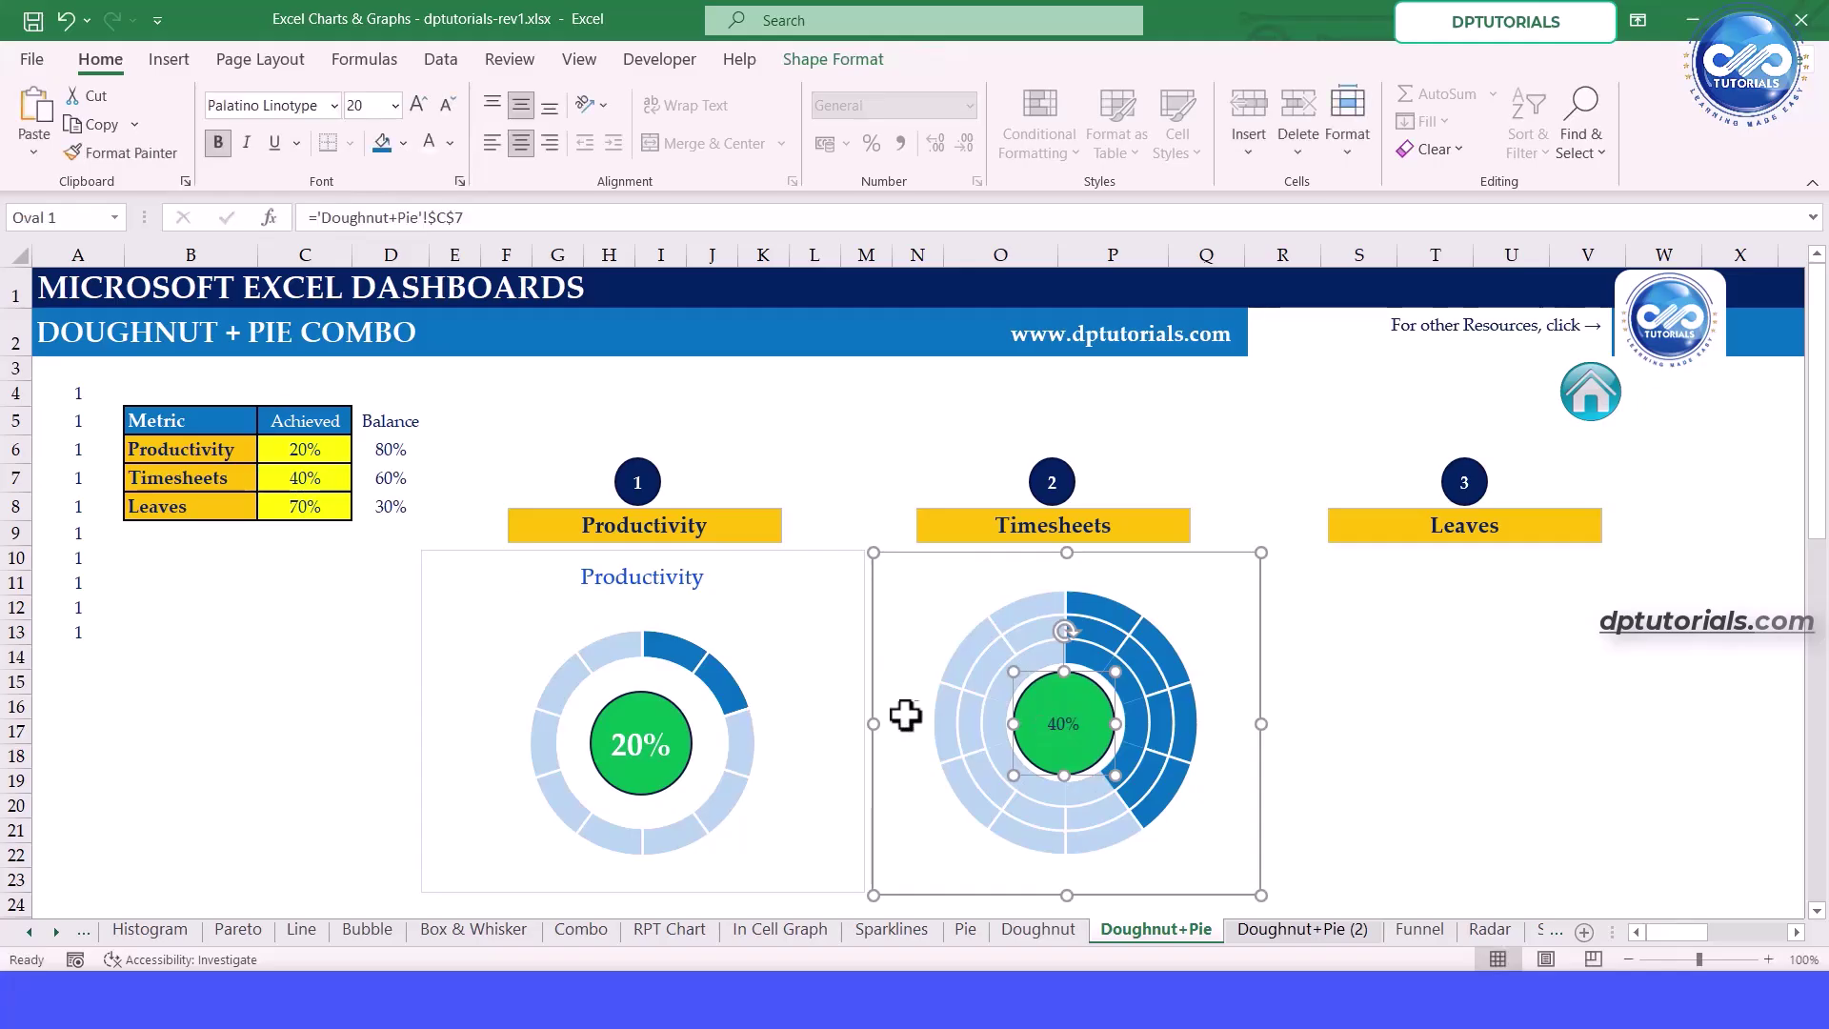
Enlarge the percentage text in the Timesheets circle to font size 18
{"action": "left_click", "coordinate": [419, 105]}
{"action": "left_click", "coordinate": [419, 105]}
{"action": "left_click", "coordinate": [420, 105]}
{"action": "left_click", "coordinate": [419, 105]}
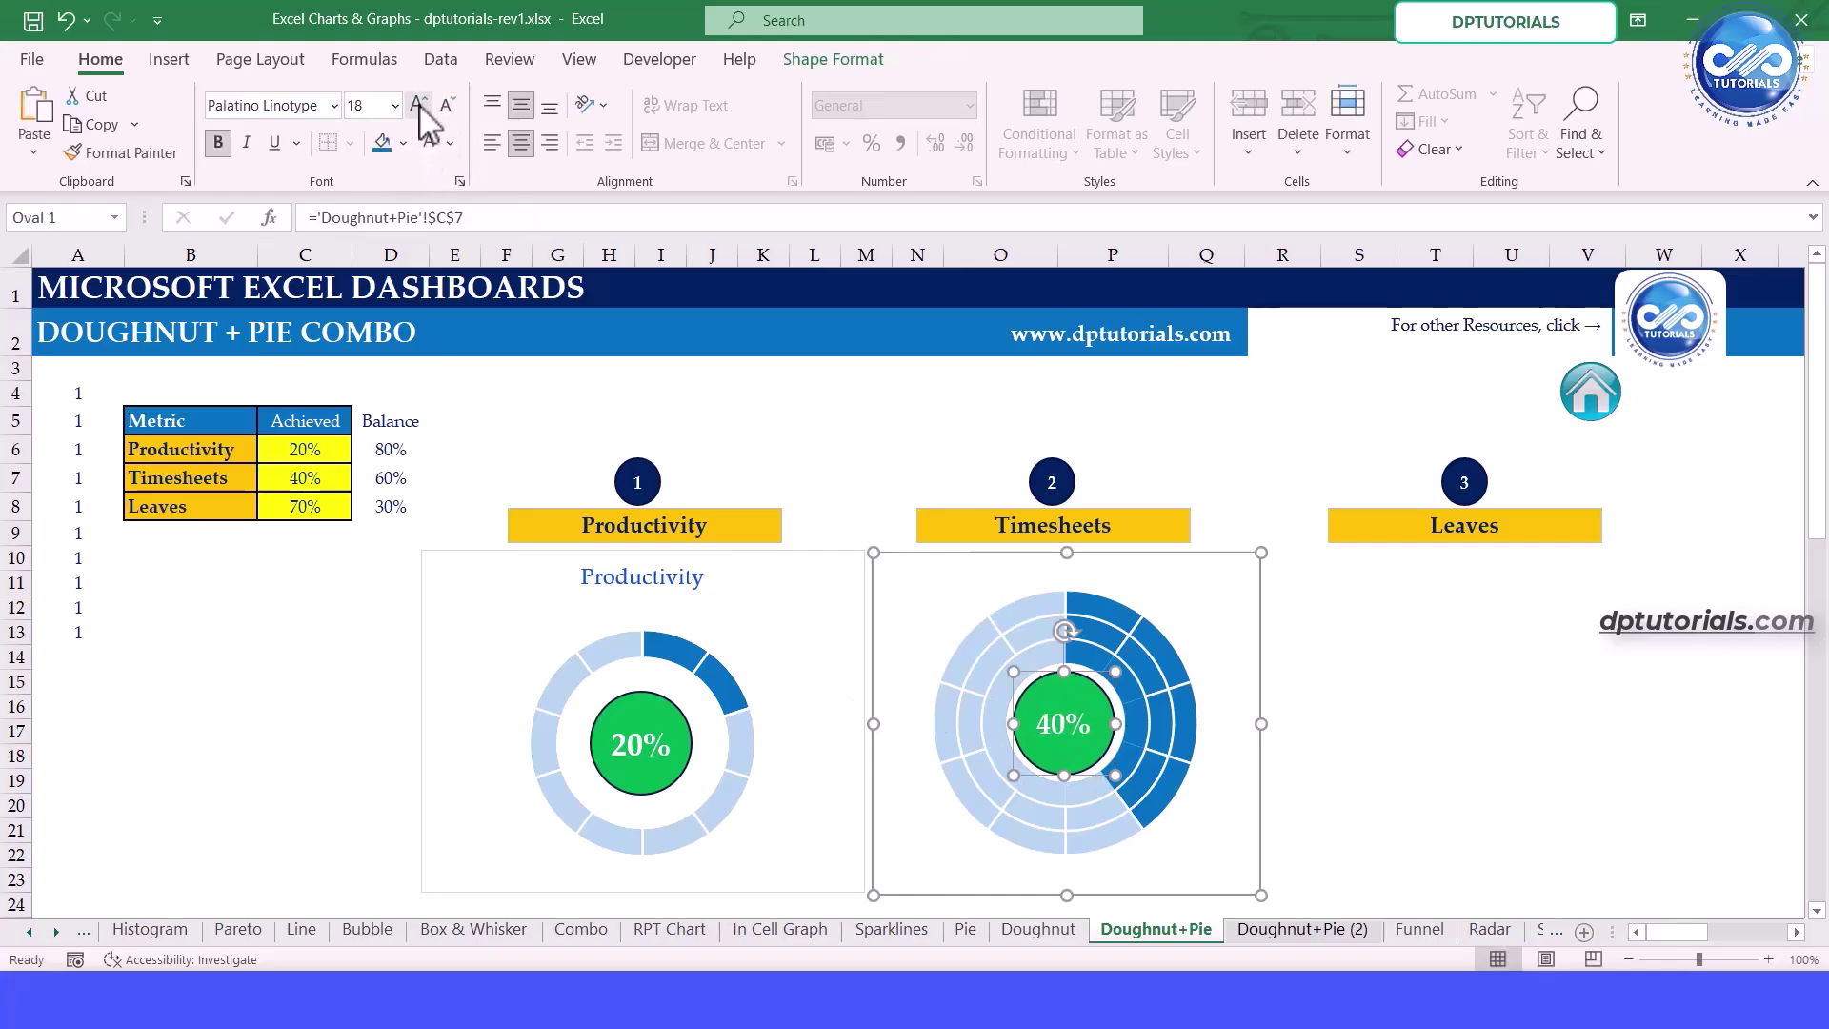
{"action": "left_click", "coordinate": [1348, 679]}
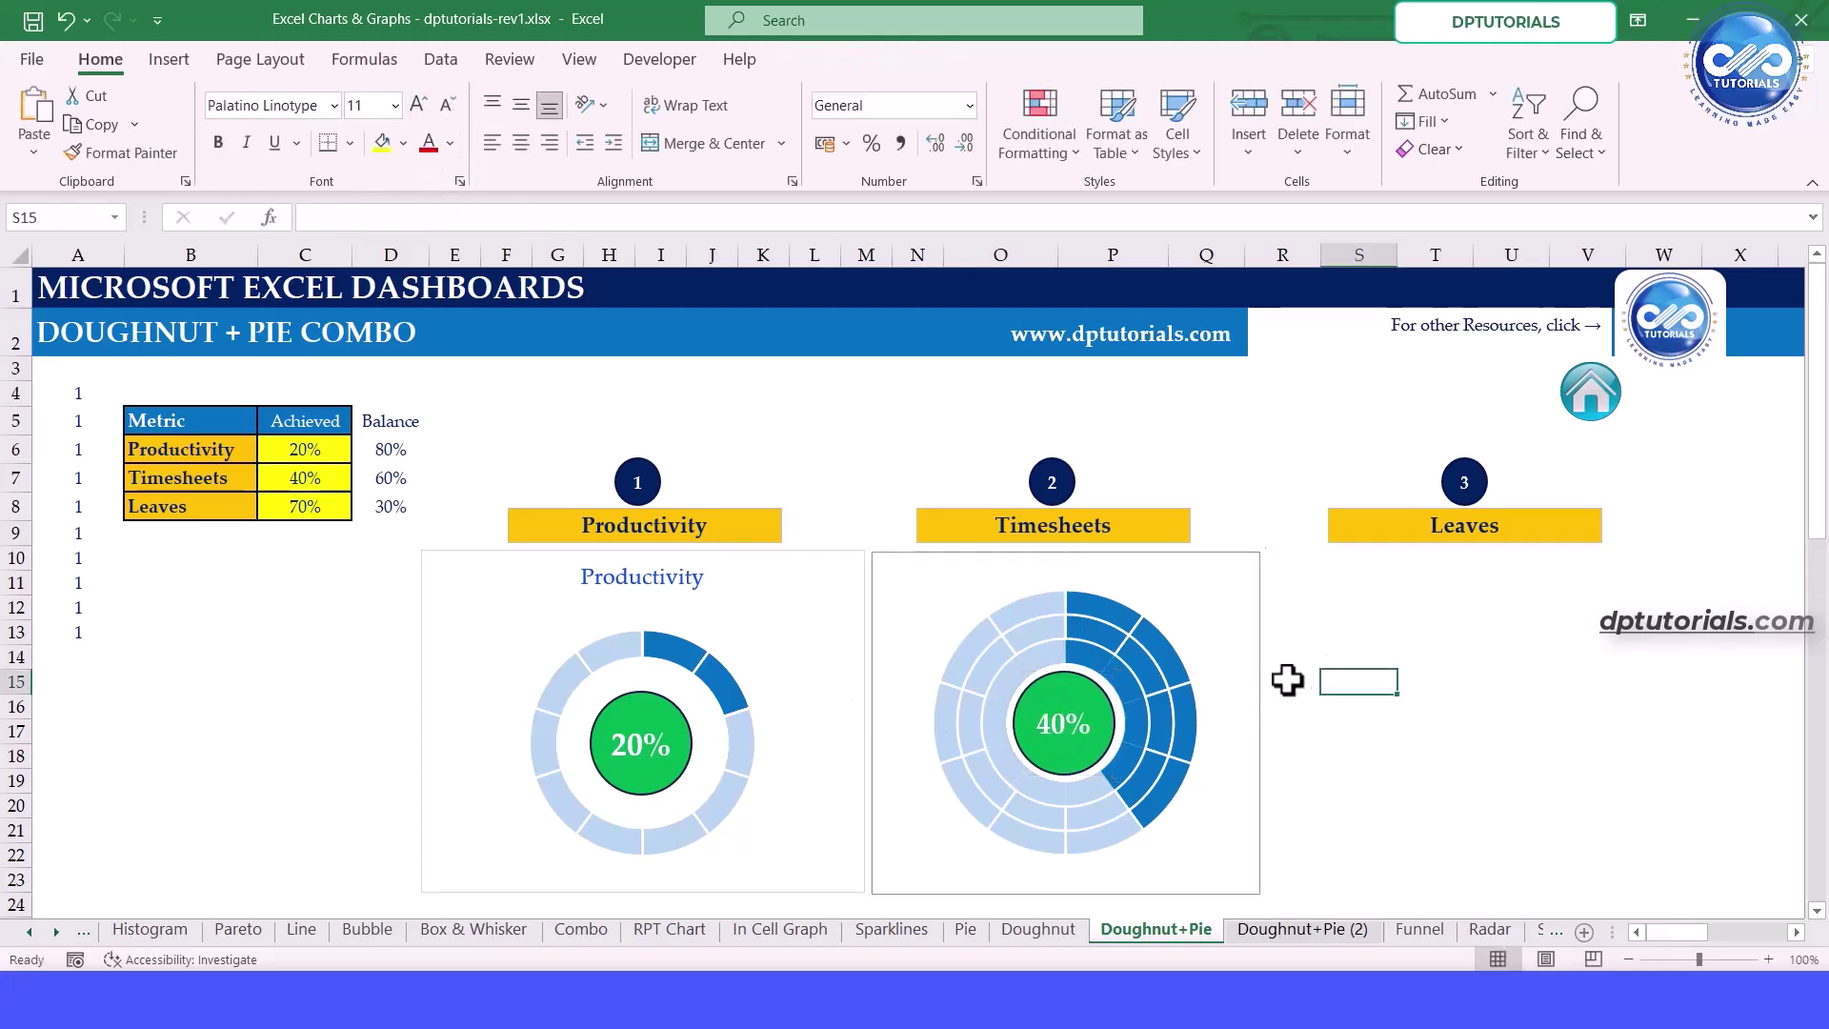
Open the Doughnut+Pie (2) sheet and examine the finished Leaves chart
{"action": "left_click", "coordinate": [1288, 929]}
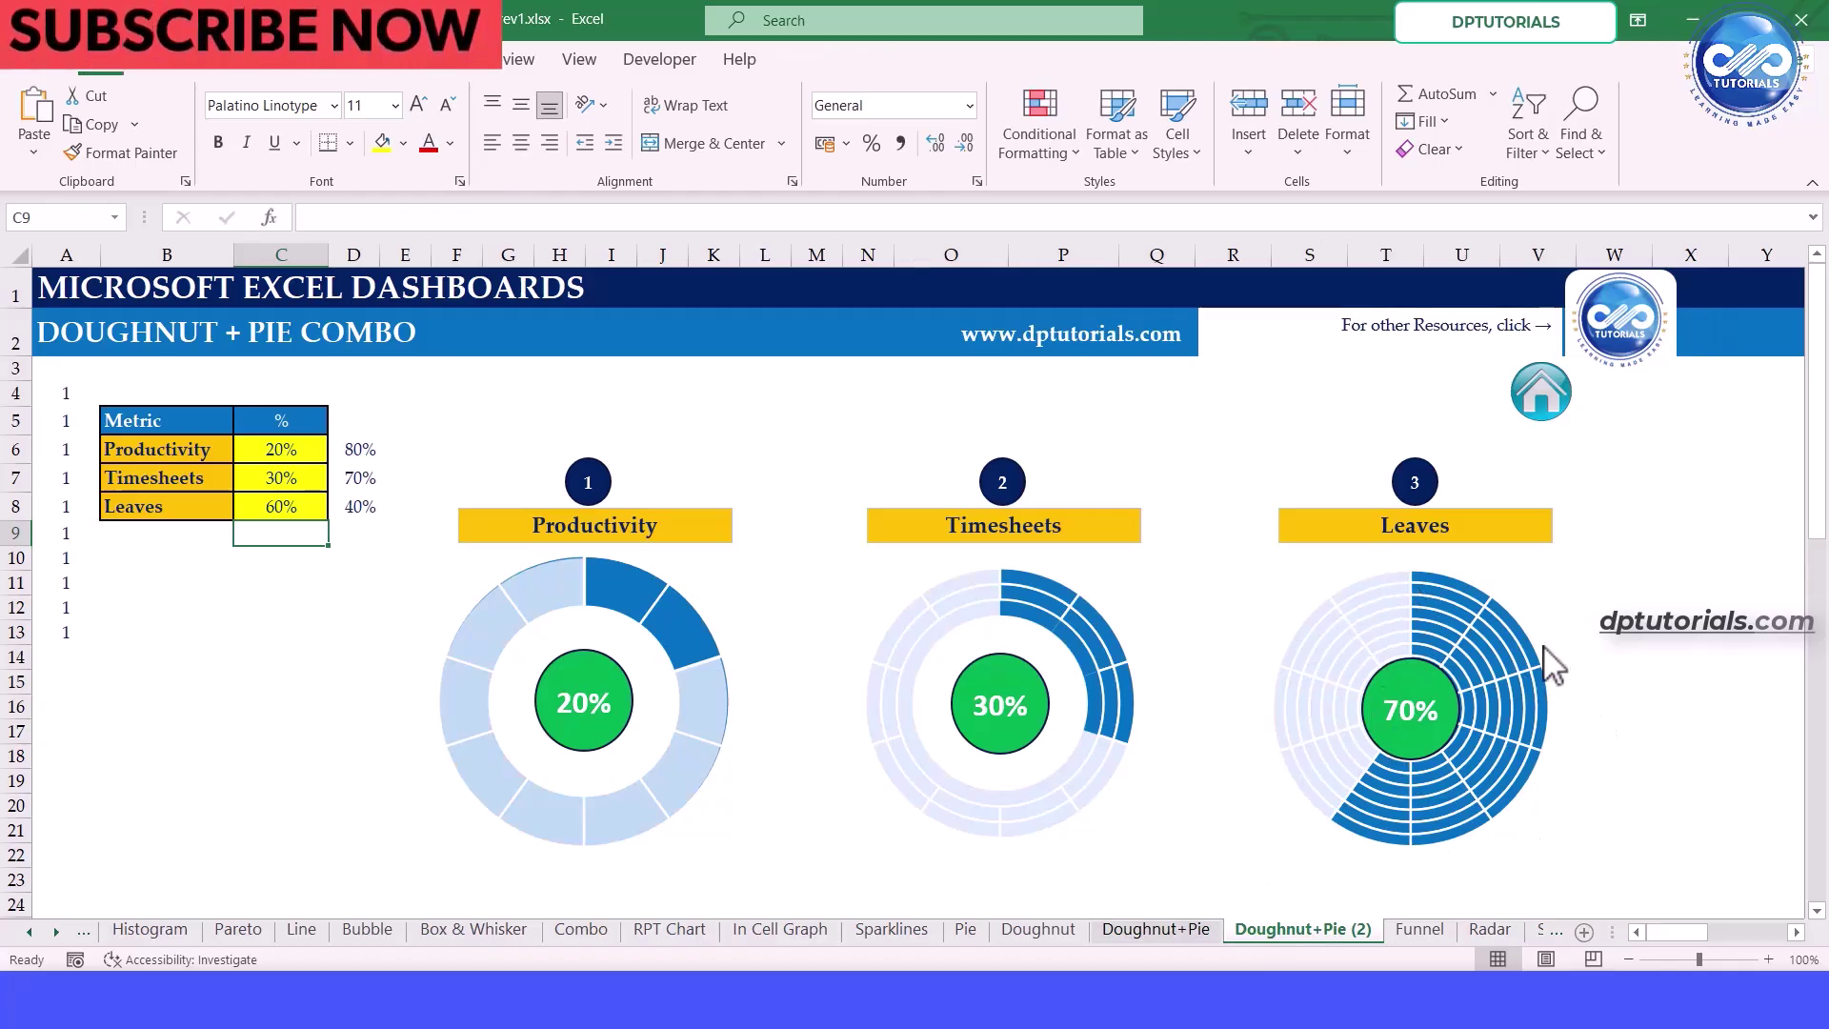
{"action": "mouse_move", "coordinate": [1536, 659]}
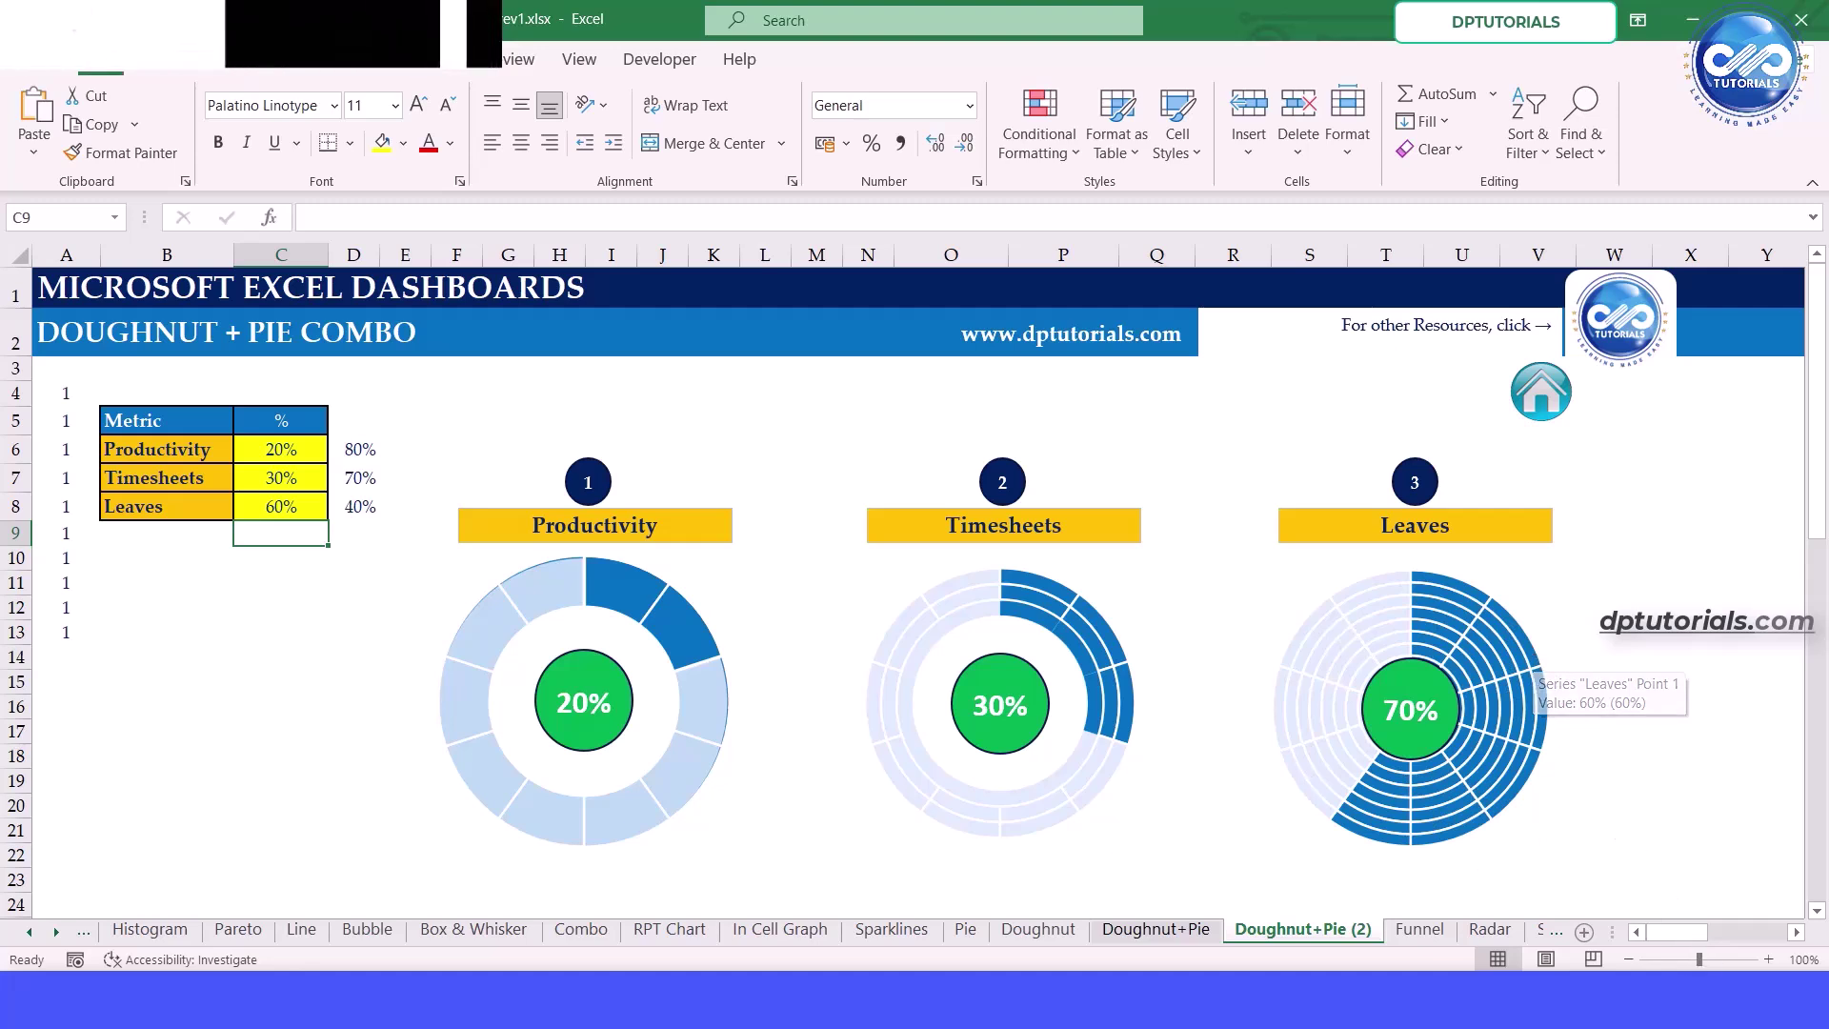